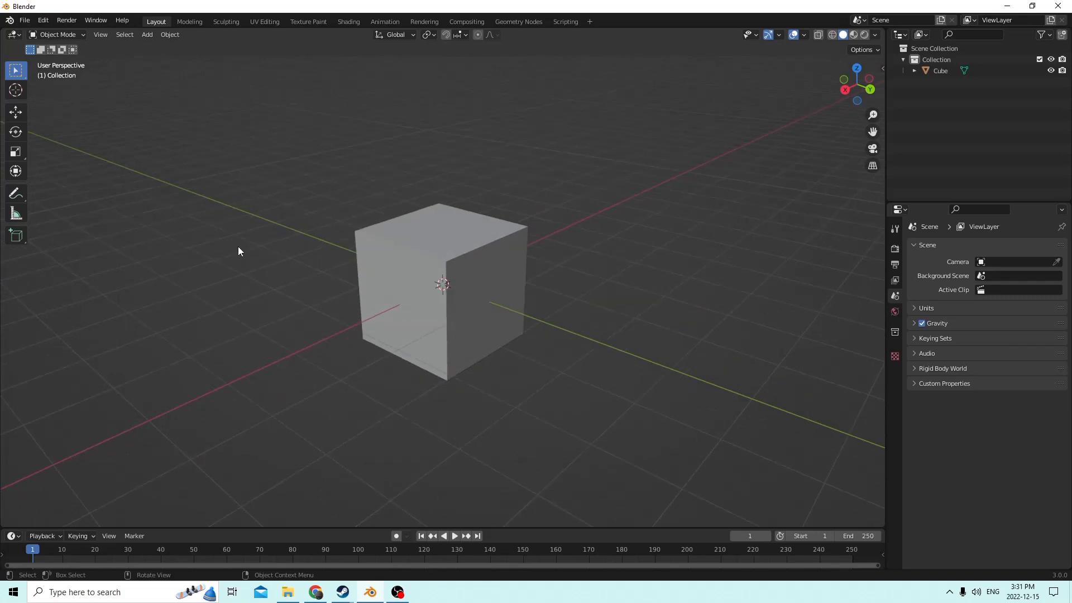
Step: Select the default cube and set the transform orientation to Local
left_click(416, 276)
middle_click_drag(421, 268, 472, 233)
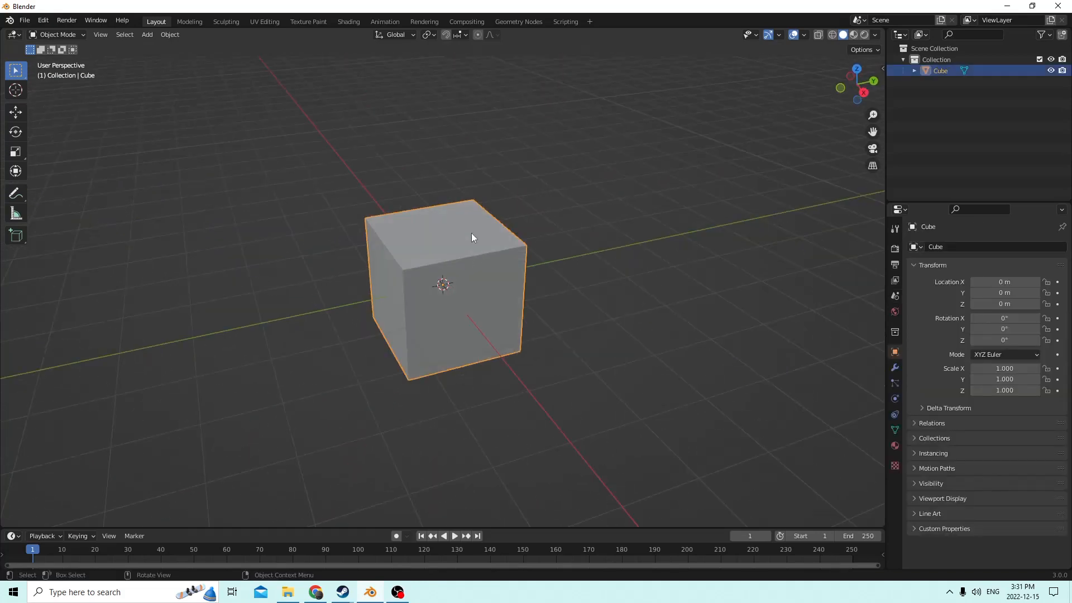
left_click(403, 35)
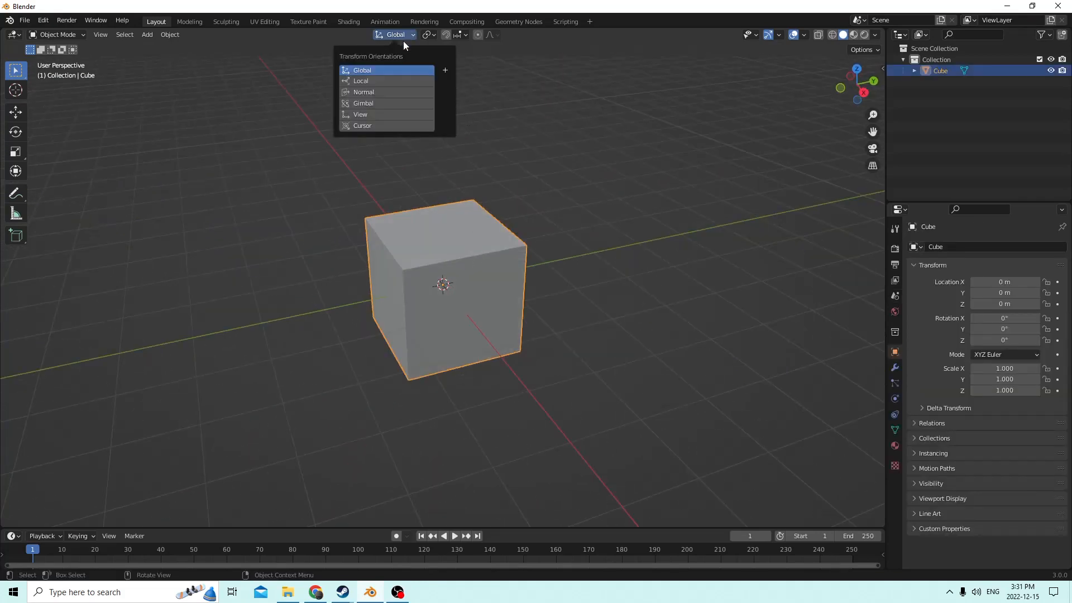
left_click(383, 82)
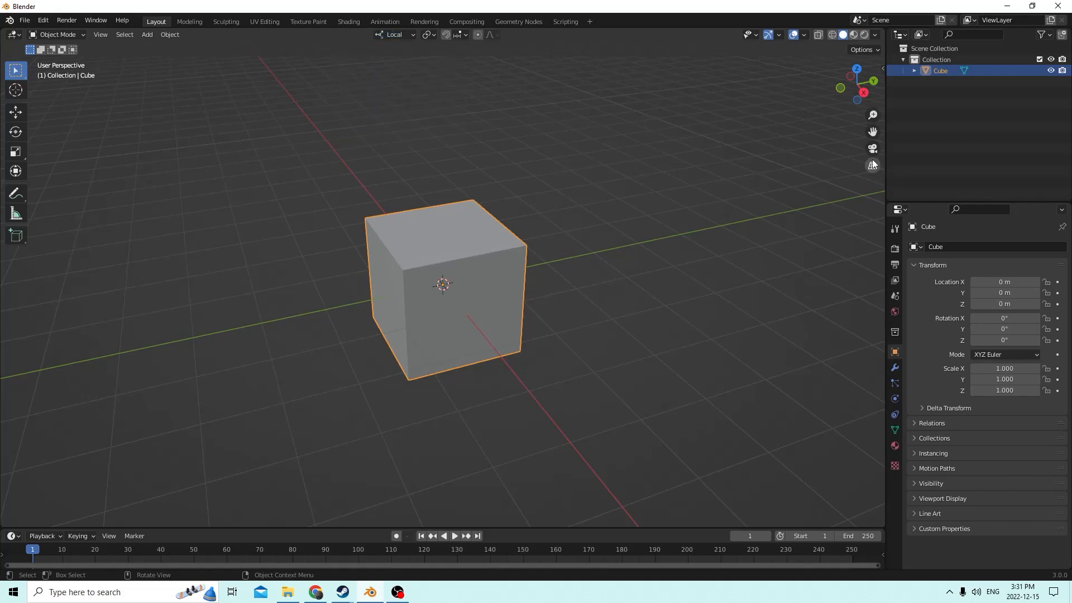
Step: Set the scene's metric unit scale to 0.01
scroll(847, 283, "up", 1)
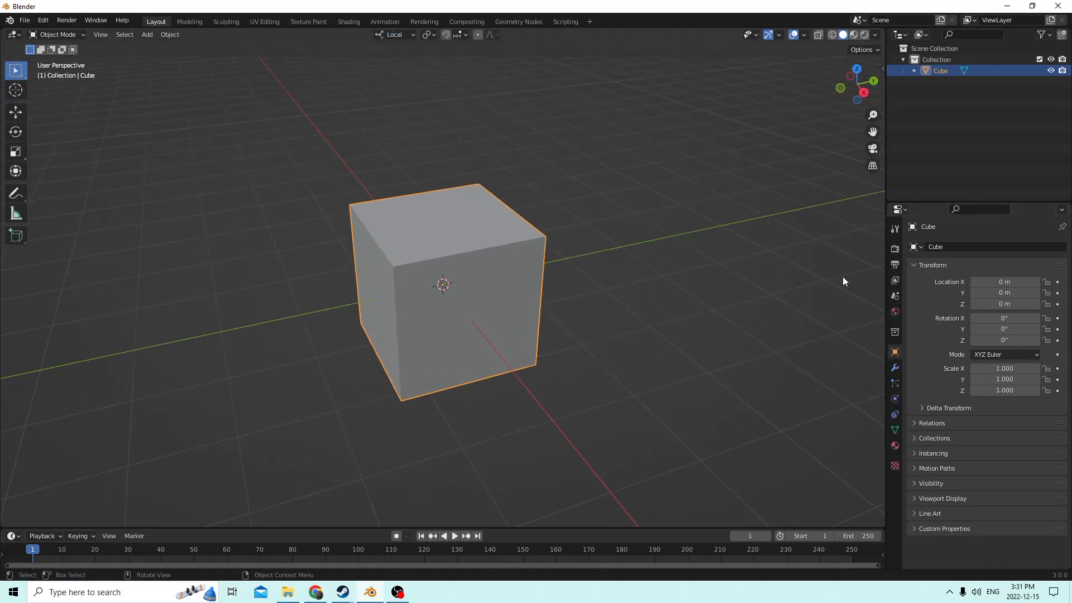
middle_click_drag(843, 278, 863, 284)
left_click(895, 296)
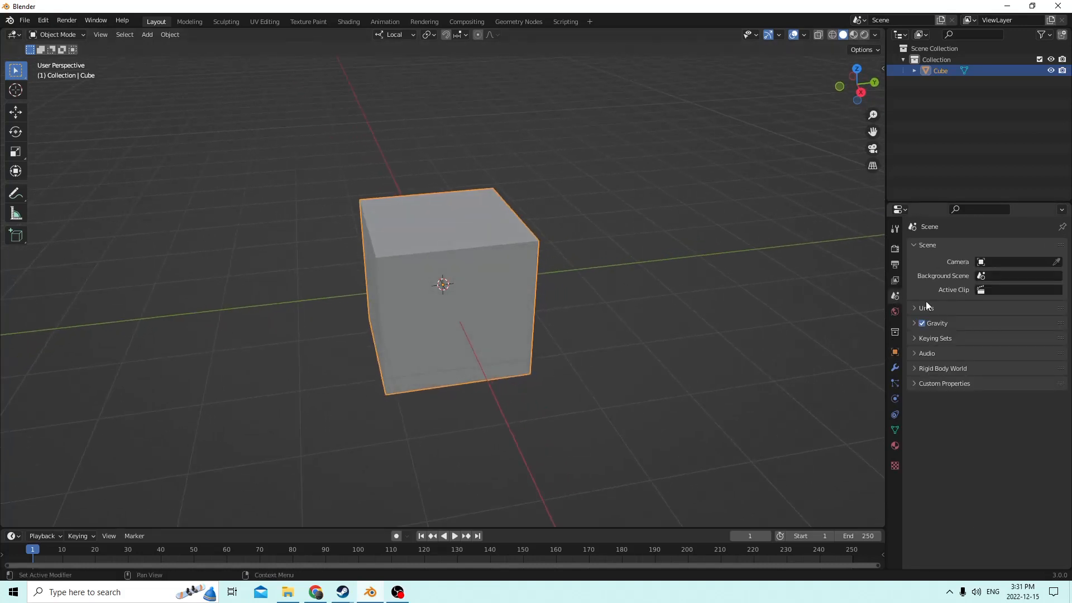
left_click(930, 309)
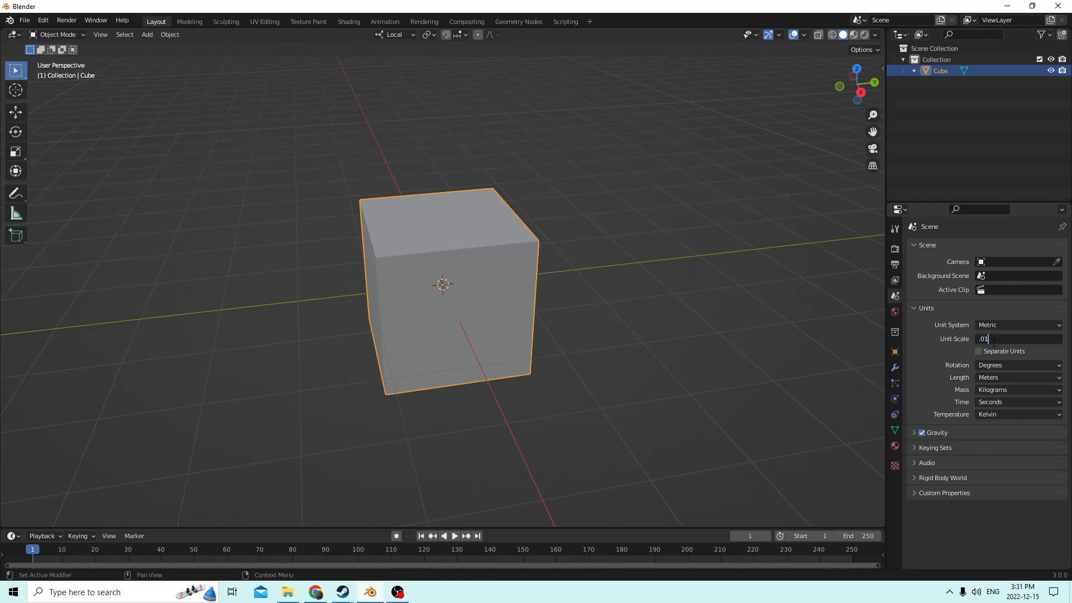
key("Return")
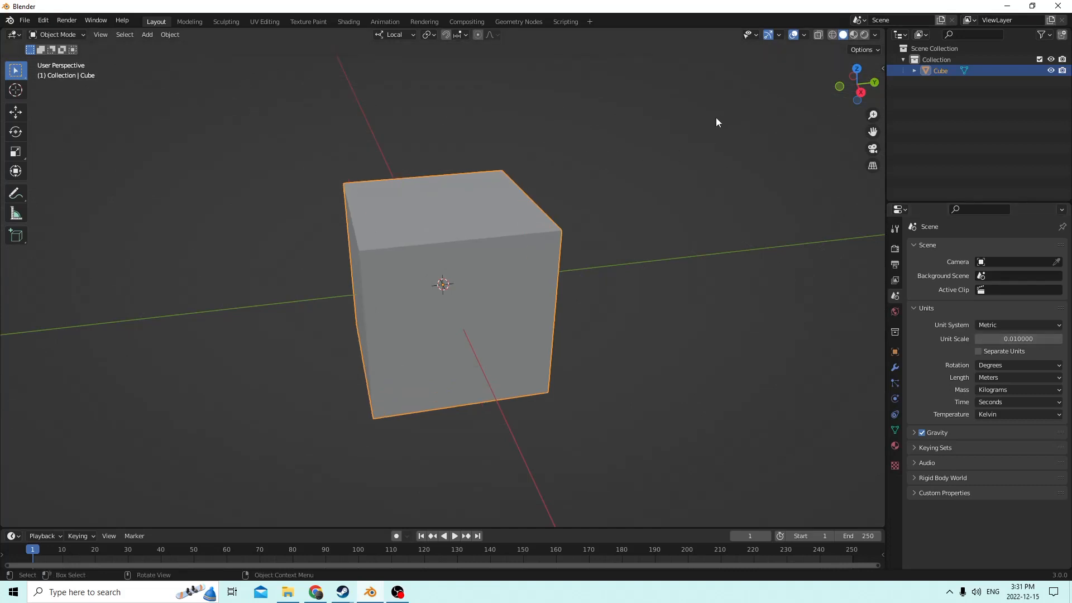
Step: Set the grid scale in the viewport overlays to 0.01
left_click(804, 34)
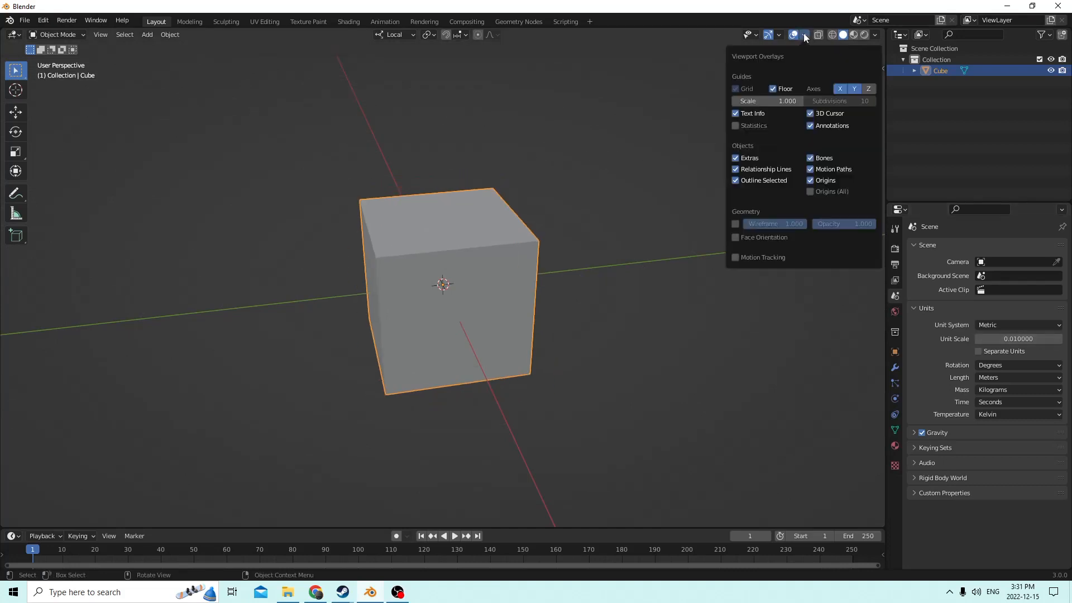
double_click(781, 103)
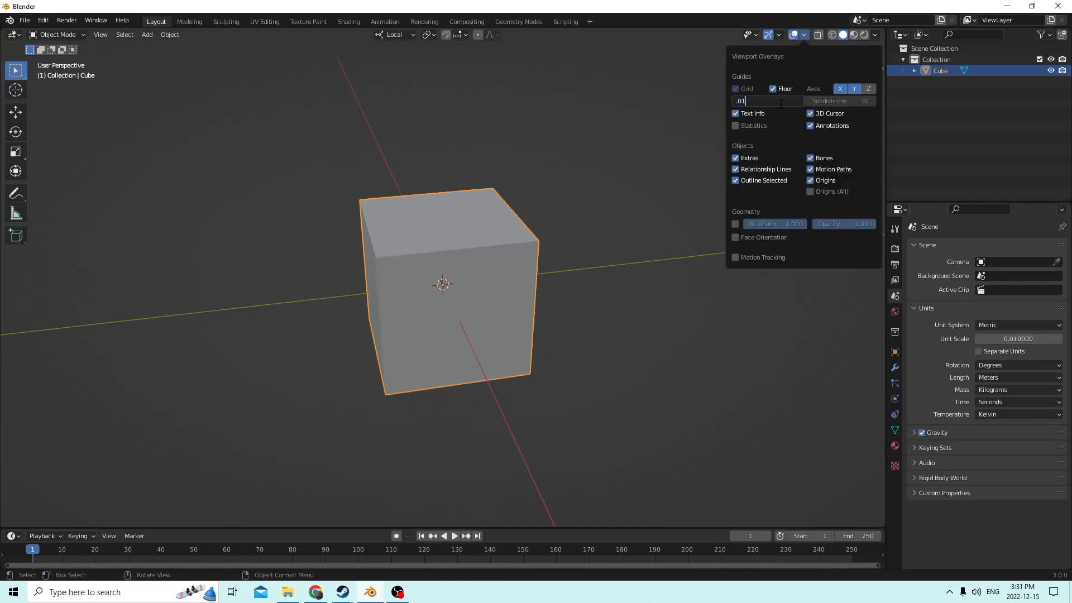
middle_click_drag(541, 159, 455, 162)
Step: In edge select mode, select the two vertical edges on one side of the cube and try bevelling them
key("Tab")
scroll(492, 171, "up", 2)
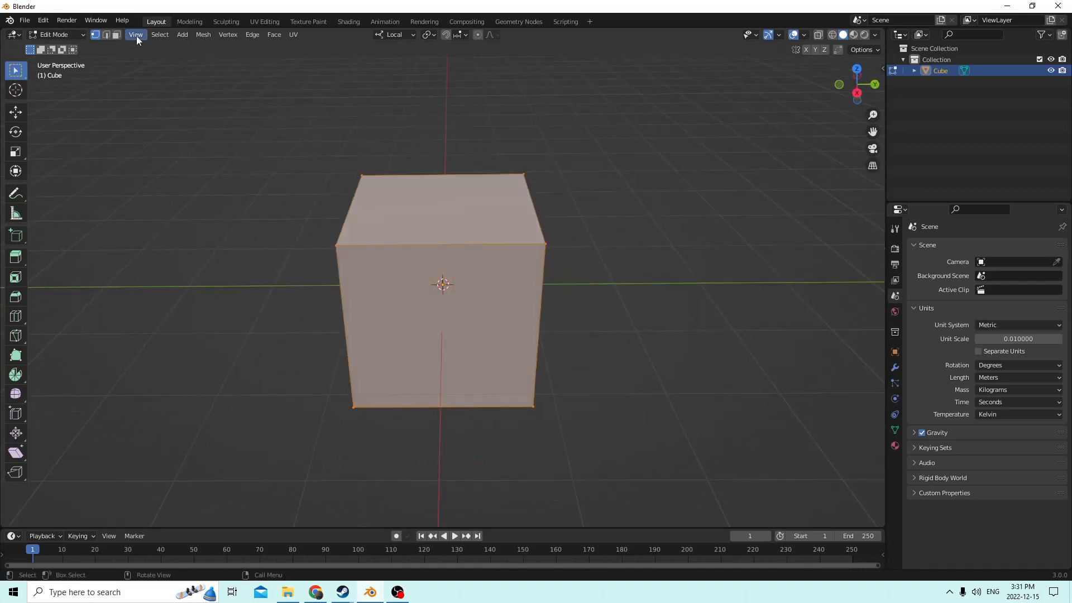
left_click(106, 35)
middle_click_drag(476, 221, 504, 211)
key("alt+a")
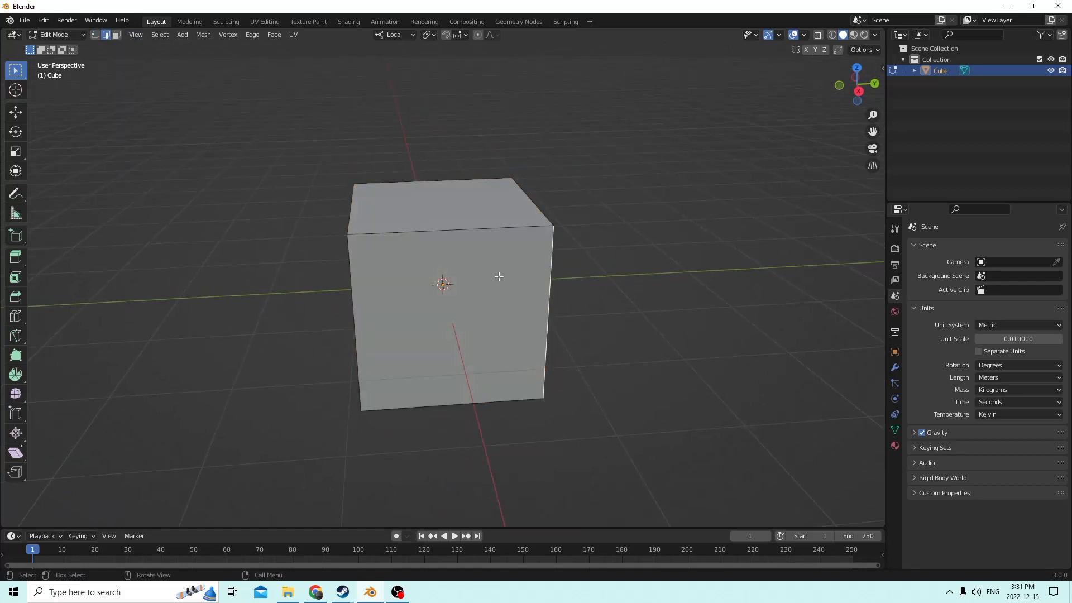
left_click(354, 321)
middle_click_drag(354, 321, 527, 331)
key("ctrl+b")
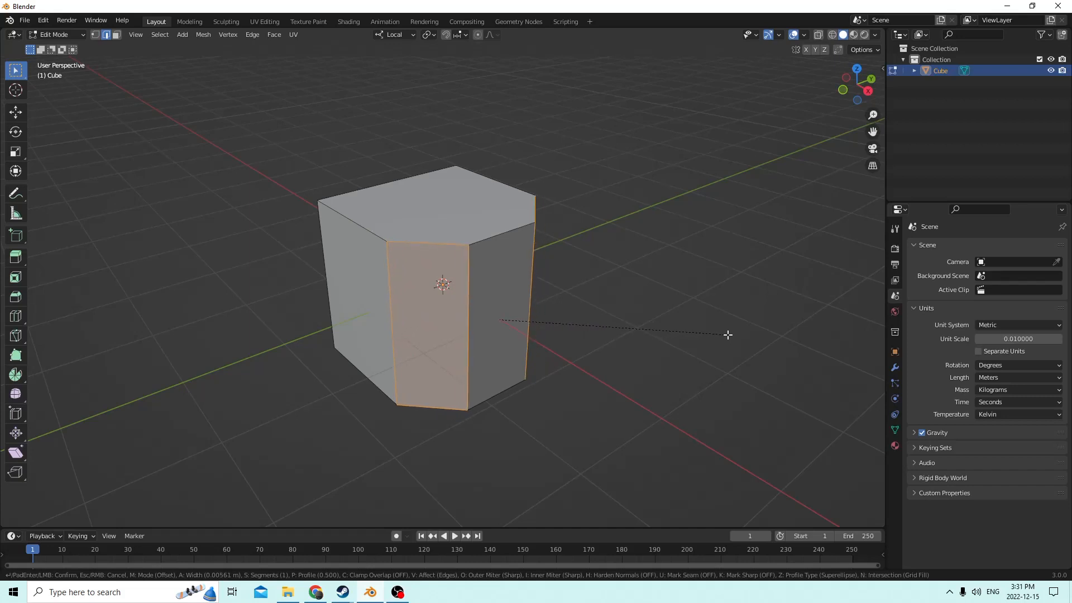
key("Escape")
Step: In Object Mode, scale the cube to about half along its local X axis and stretch it along Y
middle_click_drag(720, 333, 456, 201)
key("Tab")
left_click(17, 157)
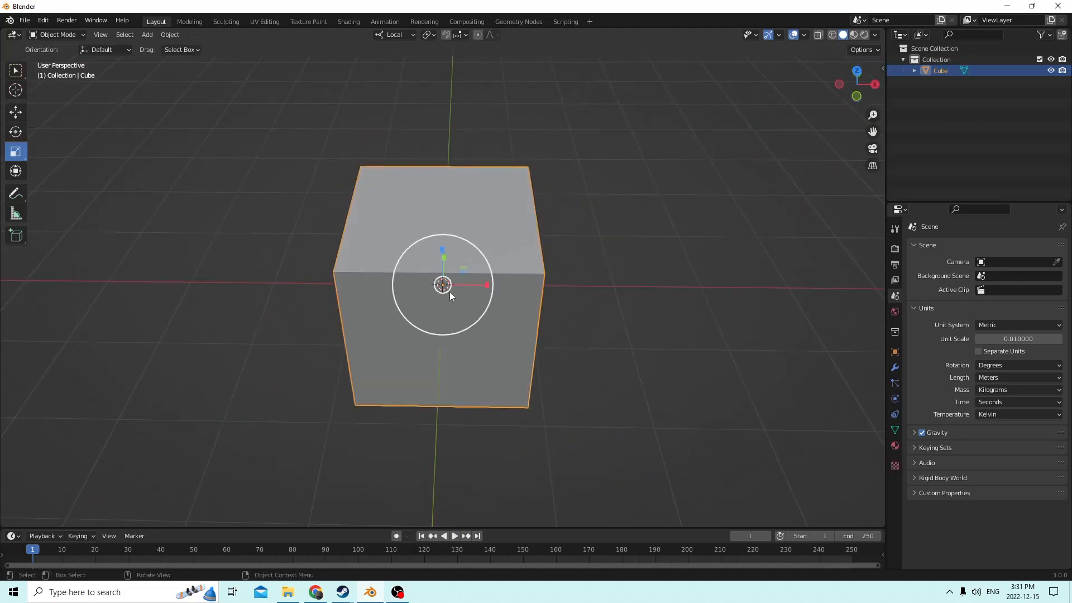
left_click_drag(488, 287, 465, 286)
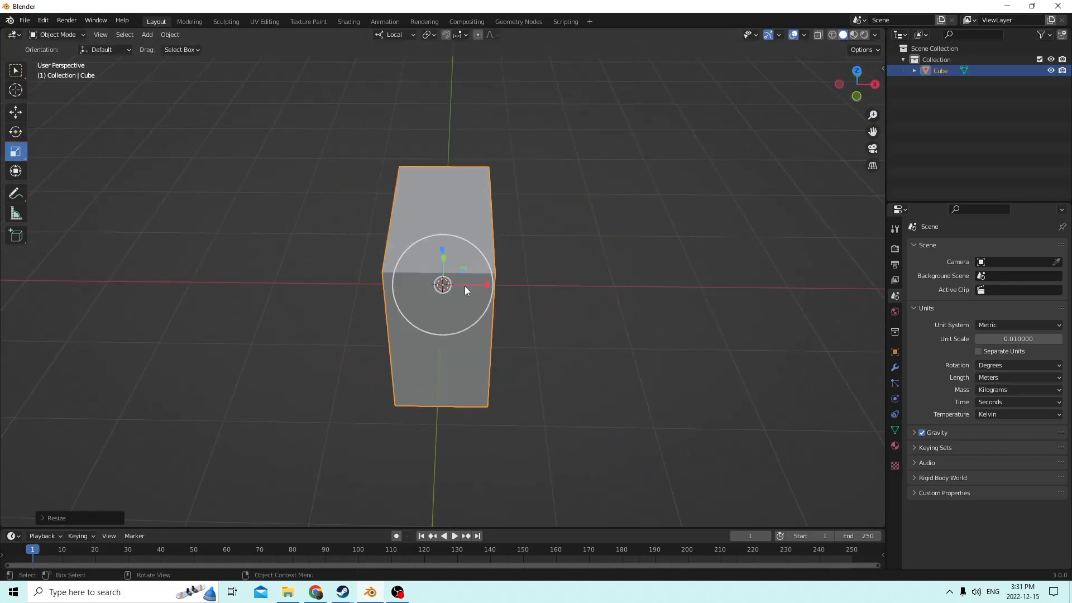
middle_click_drag(465, 286, 374, 258)
left_click_drag(486, 279, 510, 273)
Step: Bevel the block's two selected vertical edges with one segment, about 0.0045 m wide
key("Tab")
middle_click_drag(438, 247, 536, 252)
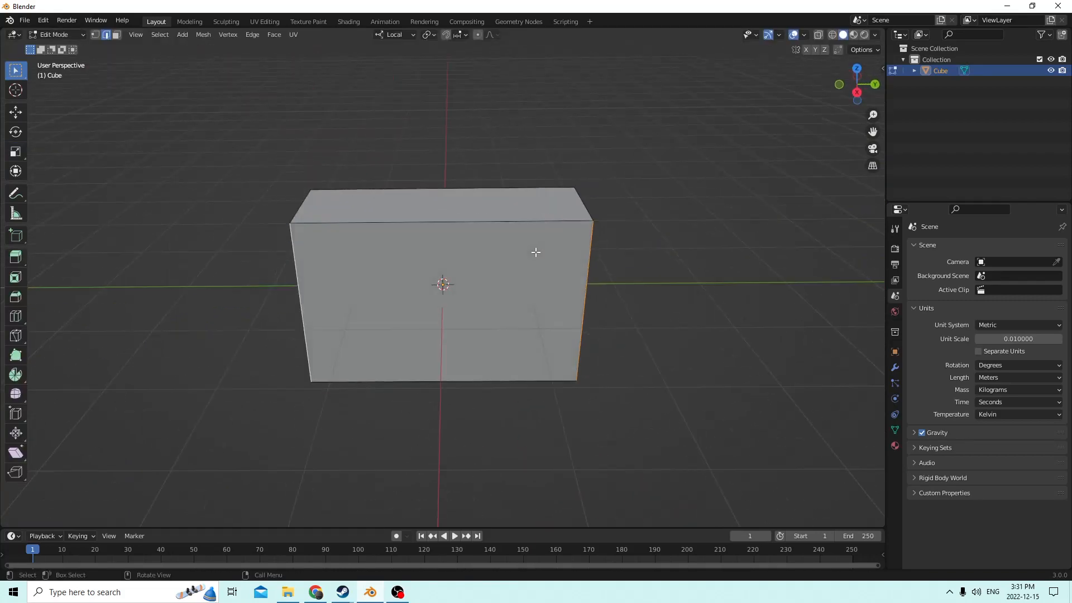
middle_click_drag(471, 248, 508, 263)
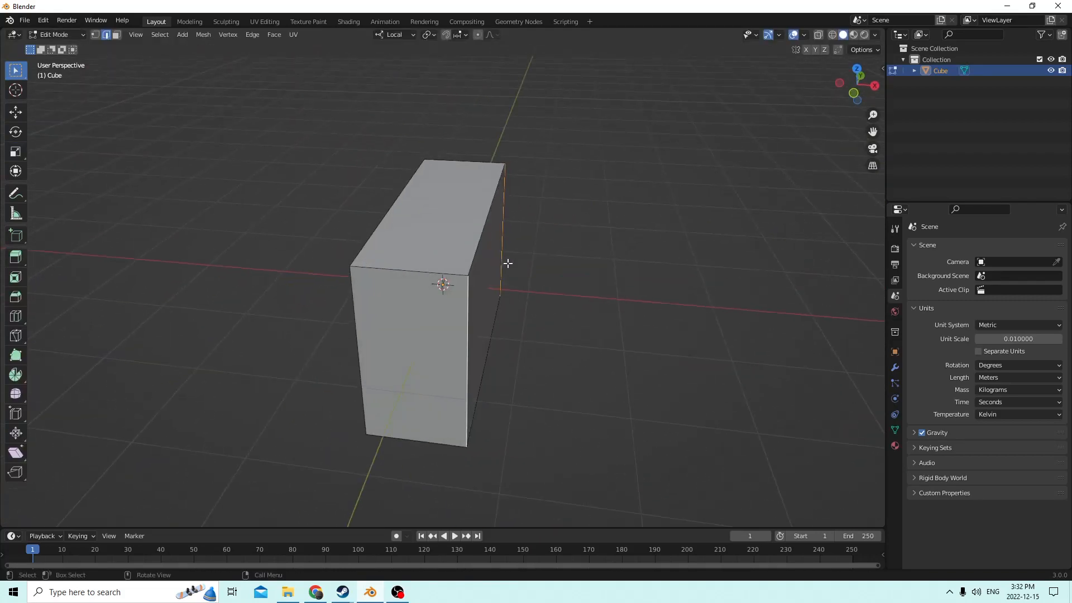
key("ctrl+b")
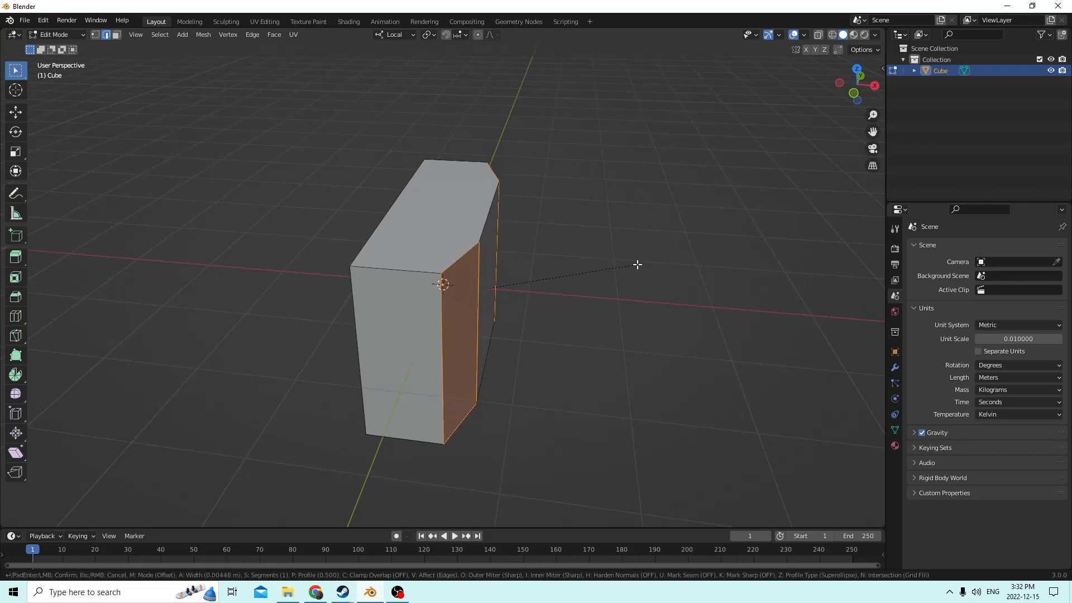
left_click(642, 265)
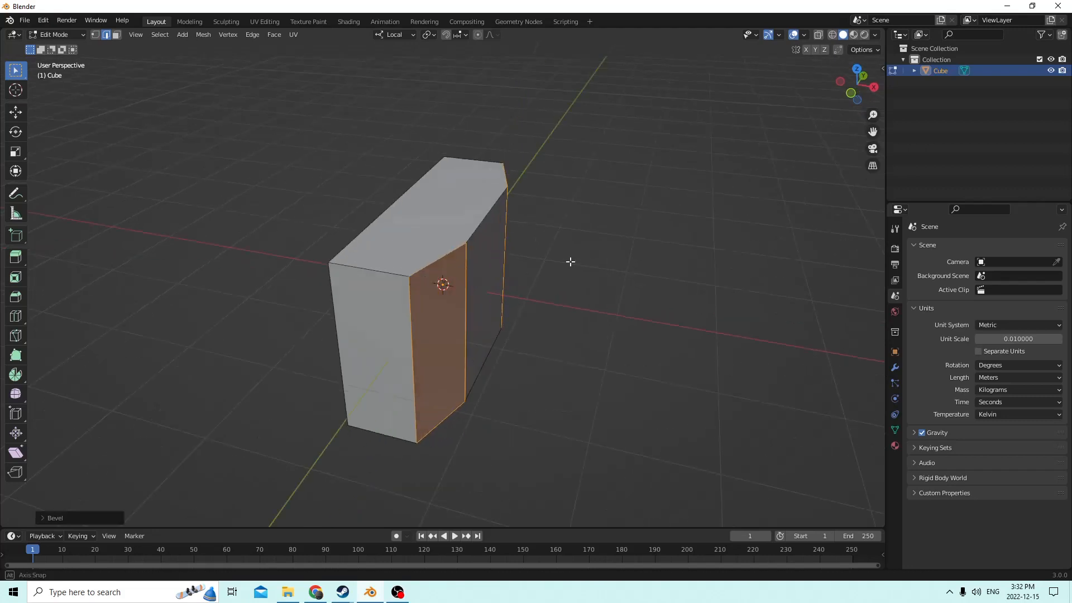
Step: Dissolve the outer vertical edges of both bevels so the block becomes a trapezoidal prism
middle_click_drag(569, 261, 581, 241)
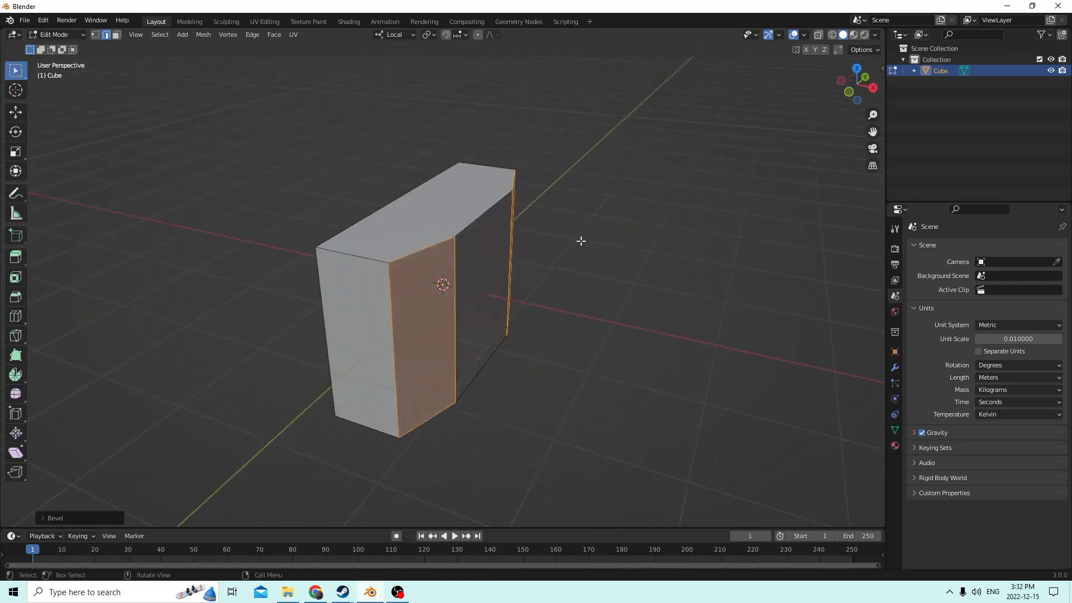
key("alt+a")
middle_click_drag(390, 350, 374, 295)
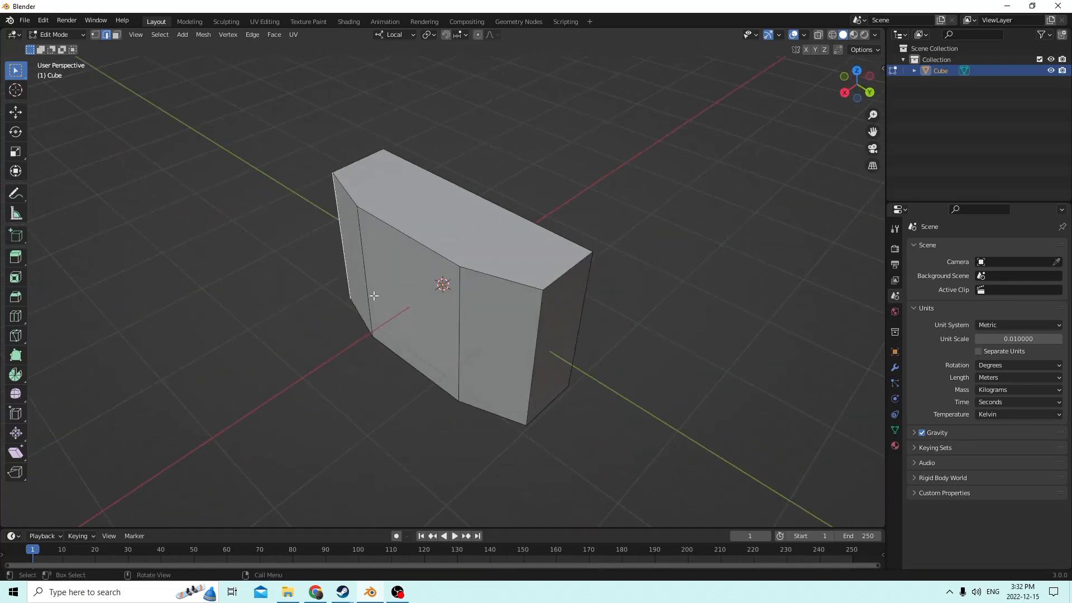
middle_click_drag(538, 327, 446, 250)
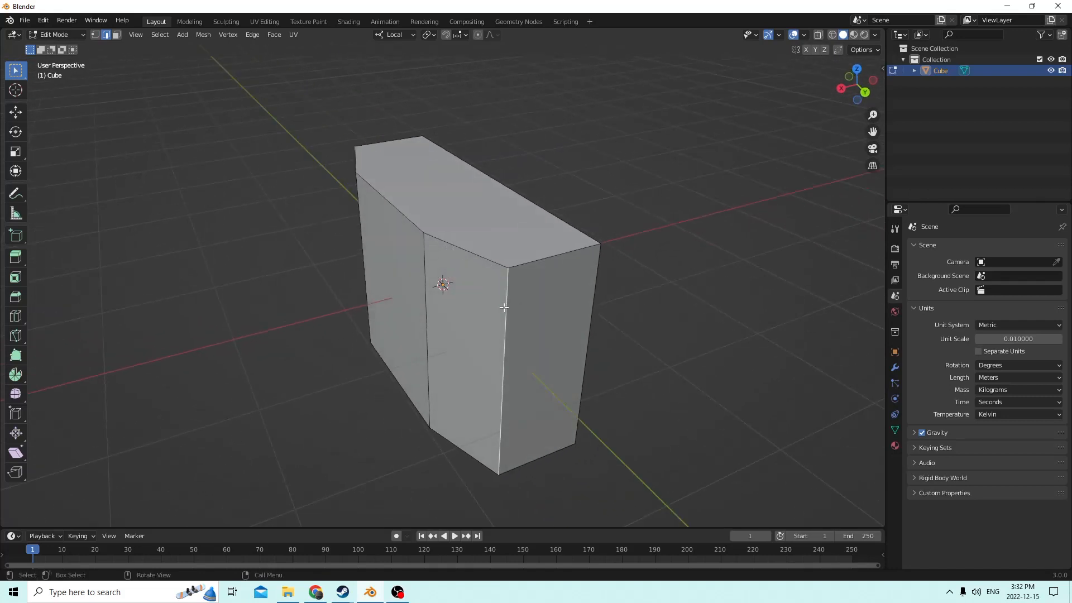
key("x")
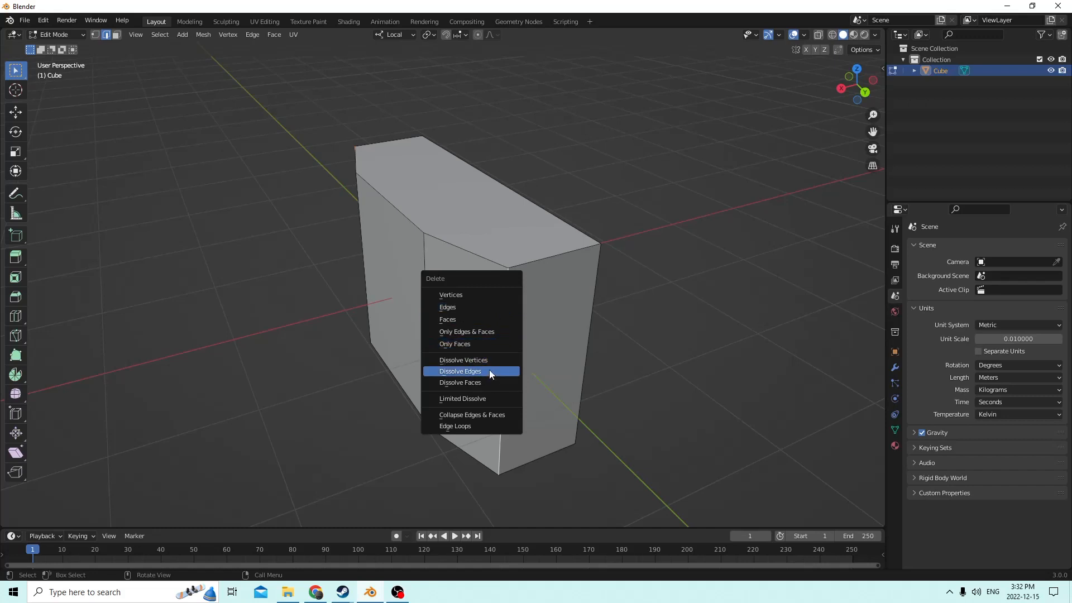
left_click(489, 371)
middle_click_drag(491, 366, 521, 281)
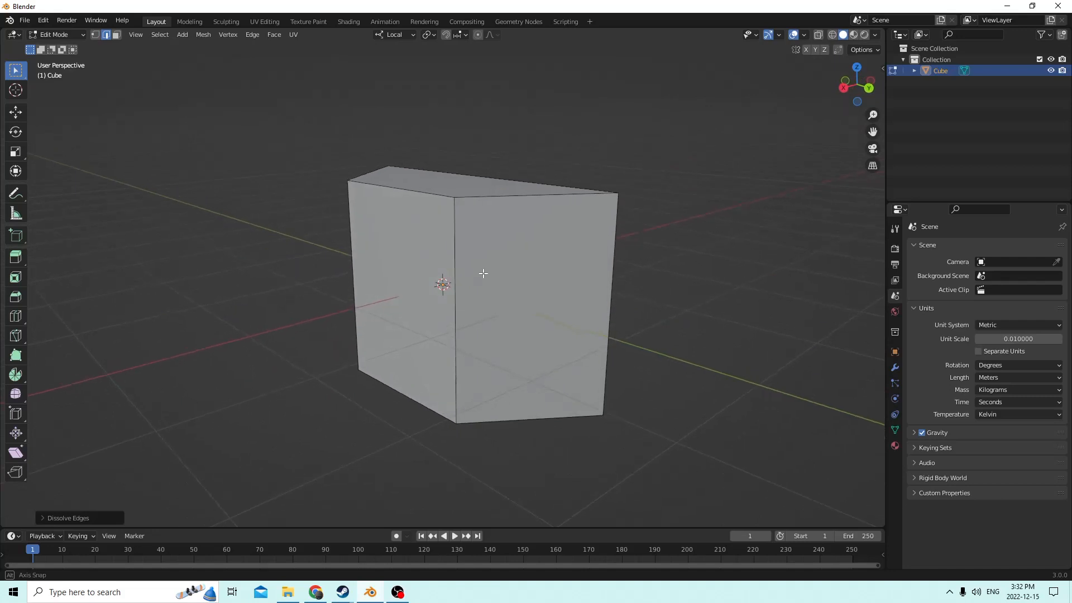
middle_click_drag(465, 258, 504, 257)
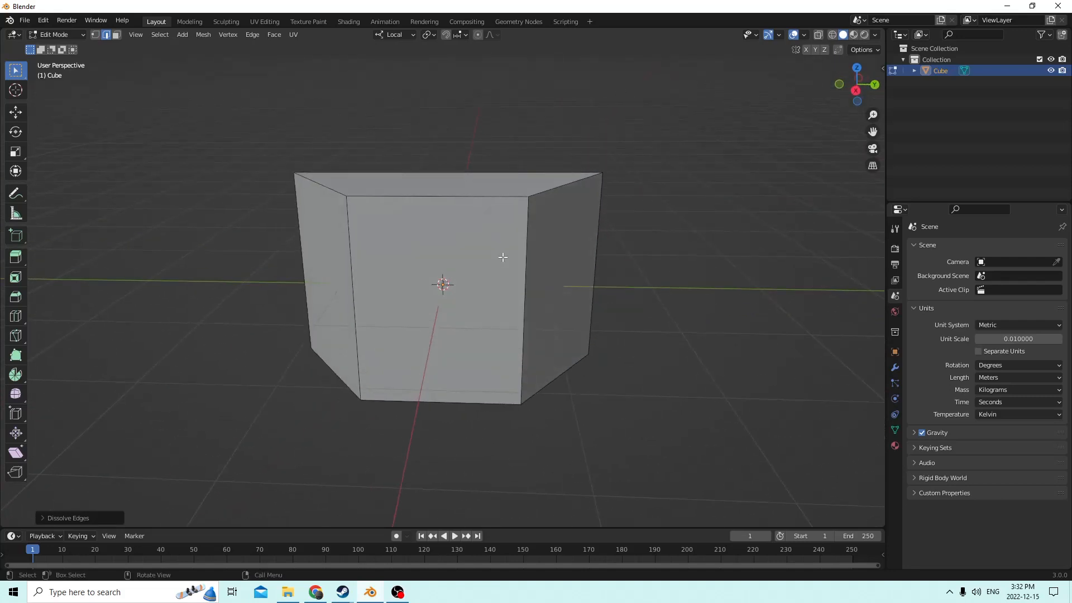
Step: Return to Object Mode and duplicate the trapezoidal block in place
key("Tab")
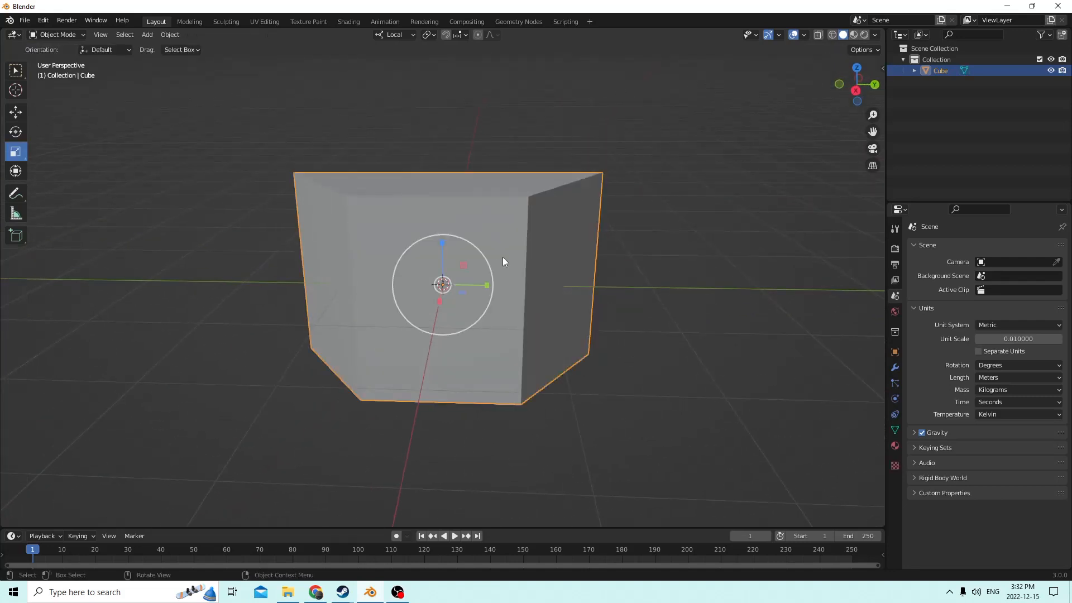
key("shift+d")
right_click(556, 173)
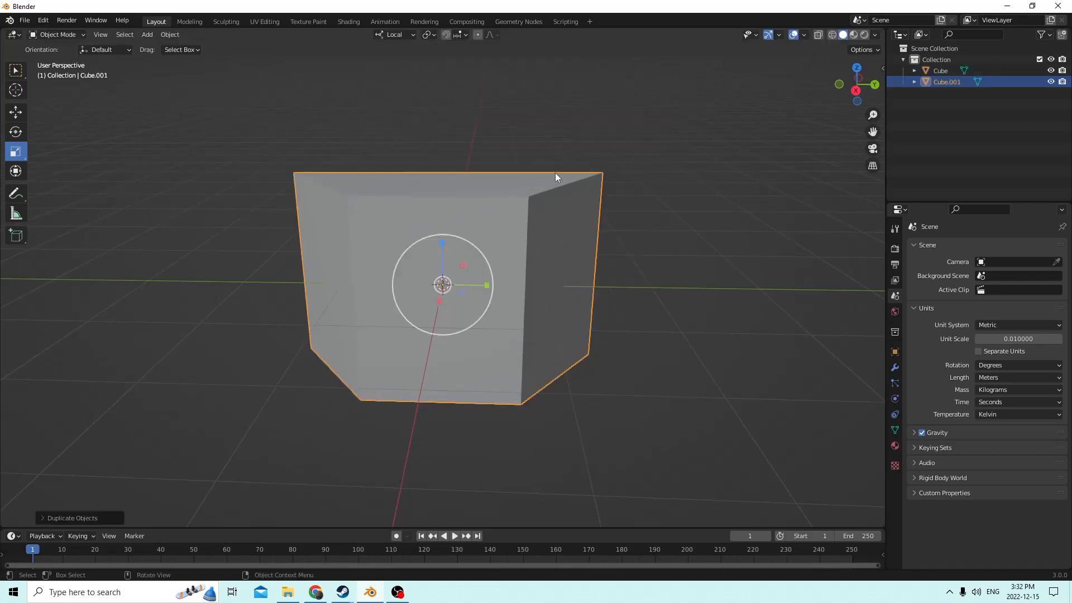
middle_click_drag(555, 173, 470, 174)
middle_click_drag(420, 286, 493, 287)
key("s")
left_click(378, 299)
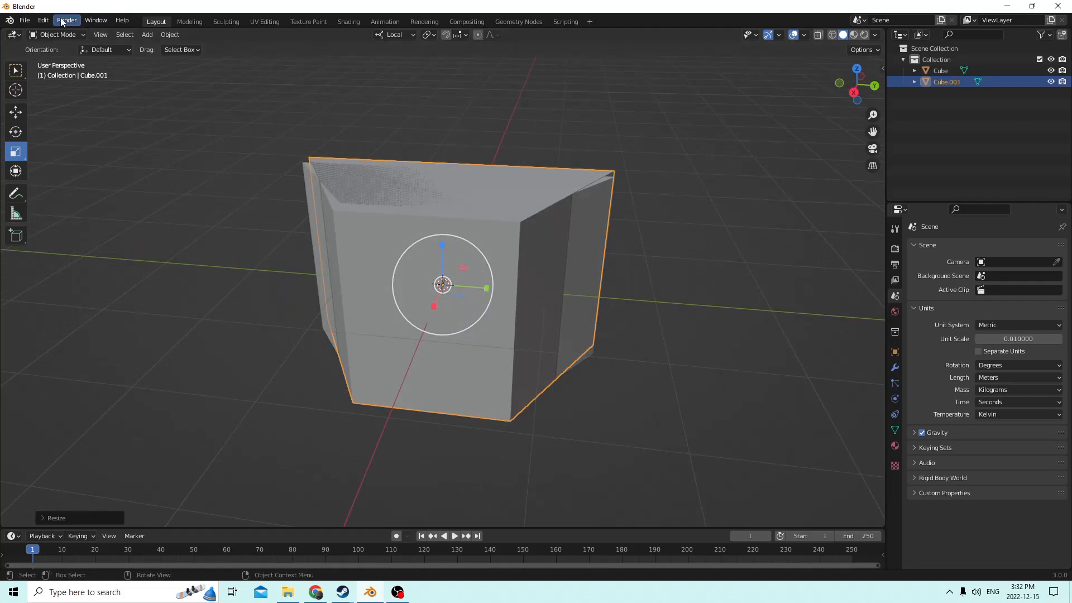
left_click(43, 20)
left_click(58, 34)
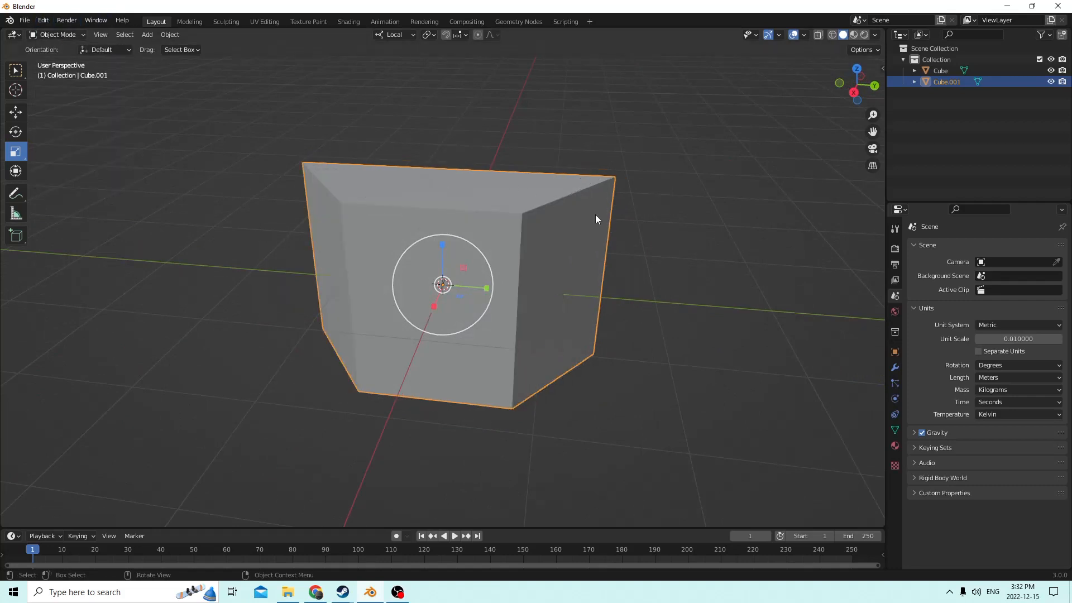
Step: Scale the duplicate up slightly in all directions and flatten it along Z into a thin slab
key("s")
left_click(652, 224)
middle_click_drag(651, 223, 543, 193)
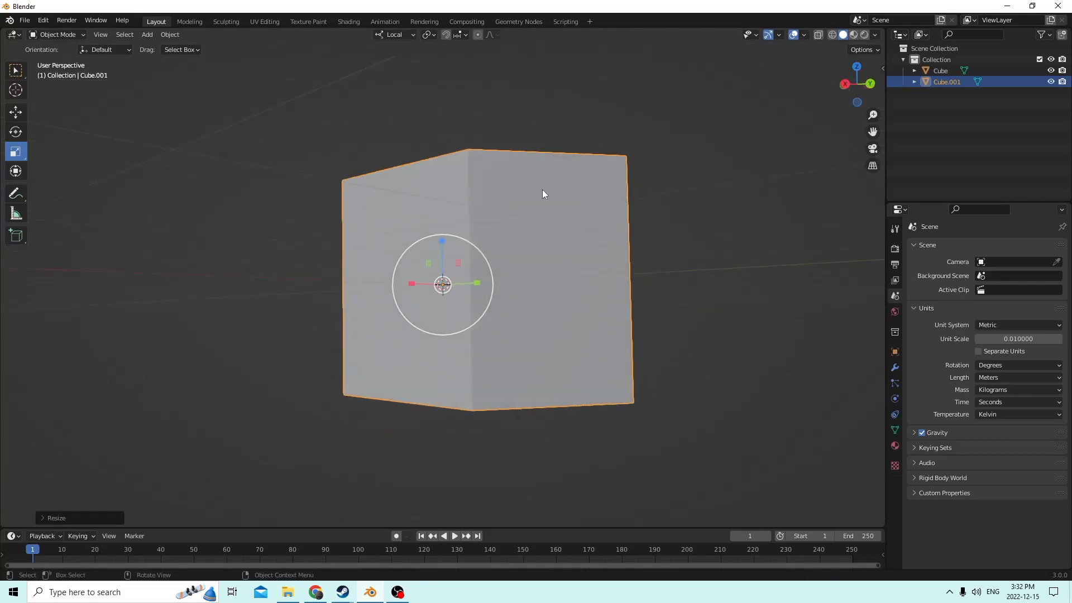
left_click_drag(441, 244, 442, 274)
middle_click_drag(444, 279, 297, 241)
Step: Move the slab slightly along local X toward the block's narrow side and raise it along Z clear above the block
left_click(13, 114)
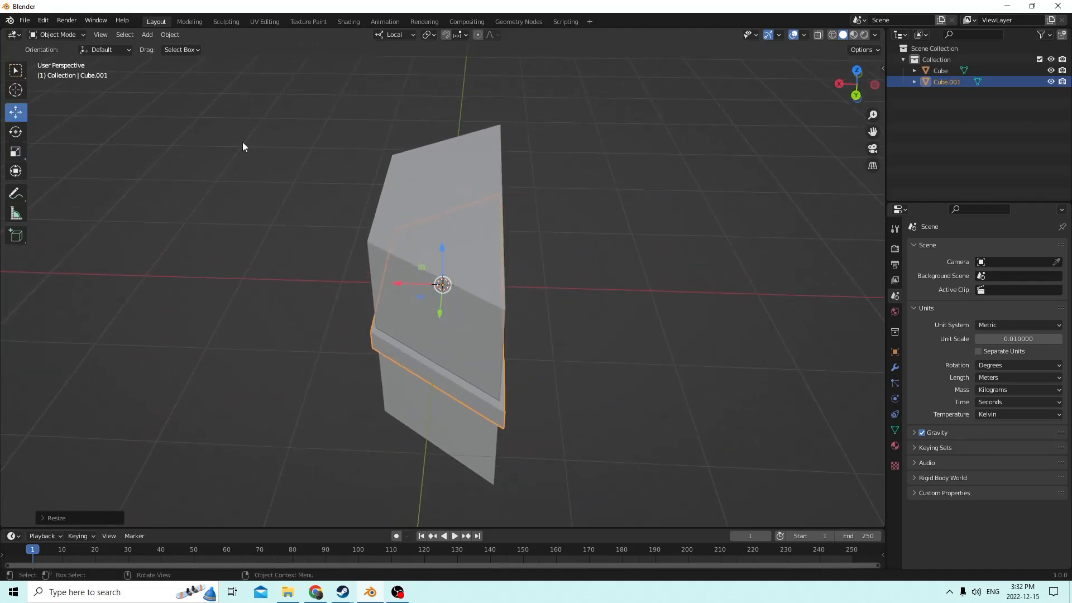
middle_click_drag(386, 237, 398, 246)
left_click_drag(398, 285, 392, 286)
middle_click_drag(392, 286, 447, 218)
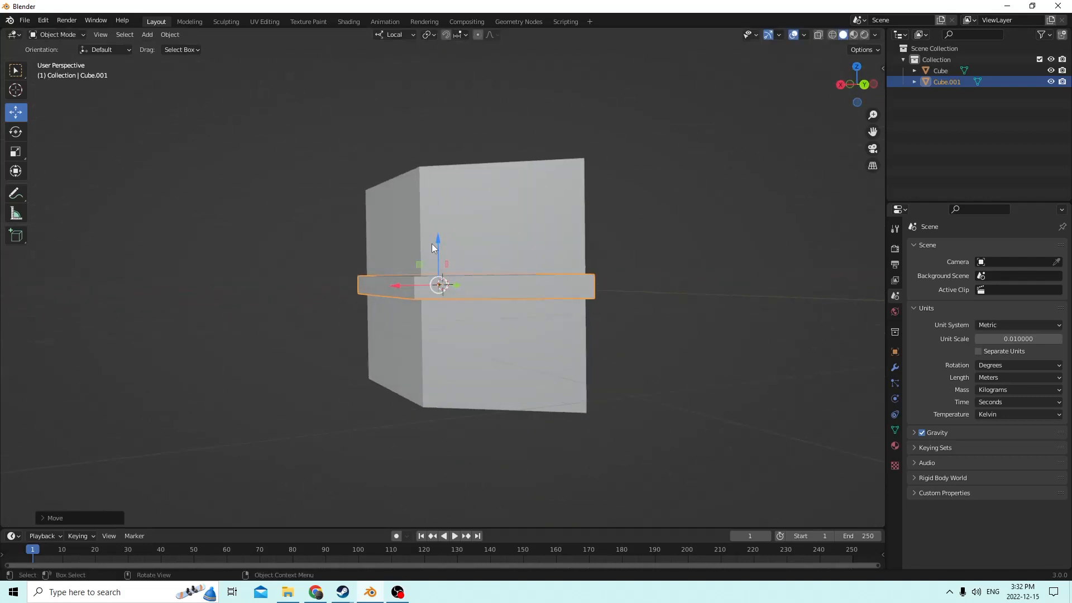
left_click(434, 242)
left_click(445, 283)
left_click_drag(438, 233, 434, 146)
mouse_move(435, 146)
middle_mouse_down()
mouse_move(424, 164)
mouse_move(363, 146)
mouse_move(357, 132)
mouse_move(363, 162)
mouse_move(407, 141)
mouse_move(557, 136)
mouse_move(435, 152)
mouse_move(394, 141)
mouse_move(397, 128)
mouse_move(482, 151)
mouse_move(458, 183)
mouse_move(478, 149)
mouse_move(430, 151)
middle_mouse_up()
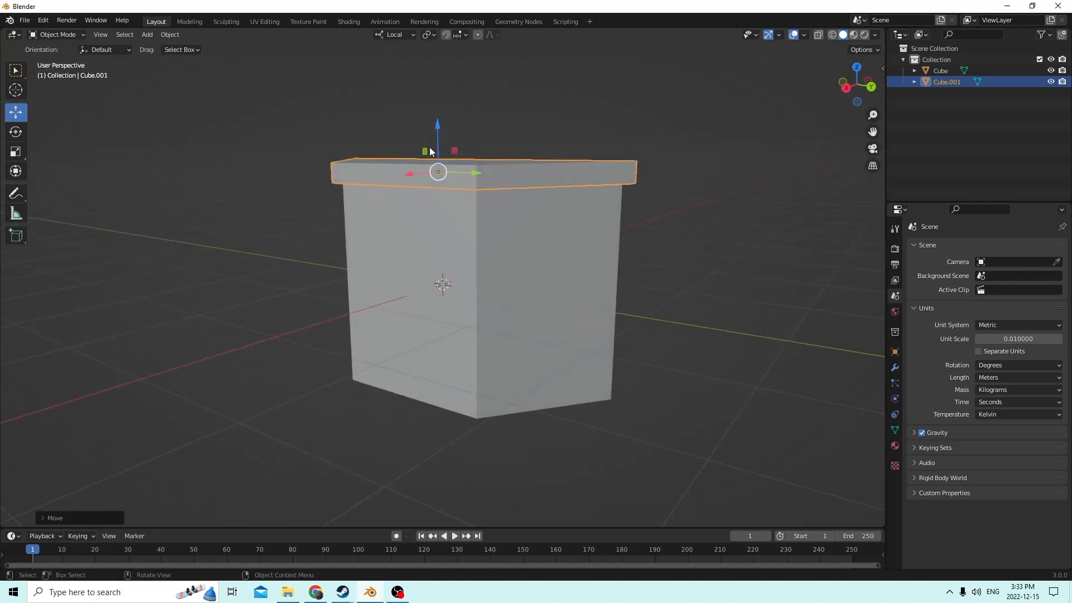
left_click_drag(437, 127, 437, 69)
middle_click_drag(438, 70, 531, 84)
Step: Enter Edit Mode on the slab and bevel the lower edges of its narrow side and two angled sides by about 0.002 m
key("Tab")
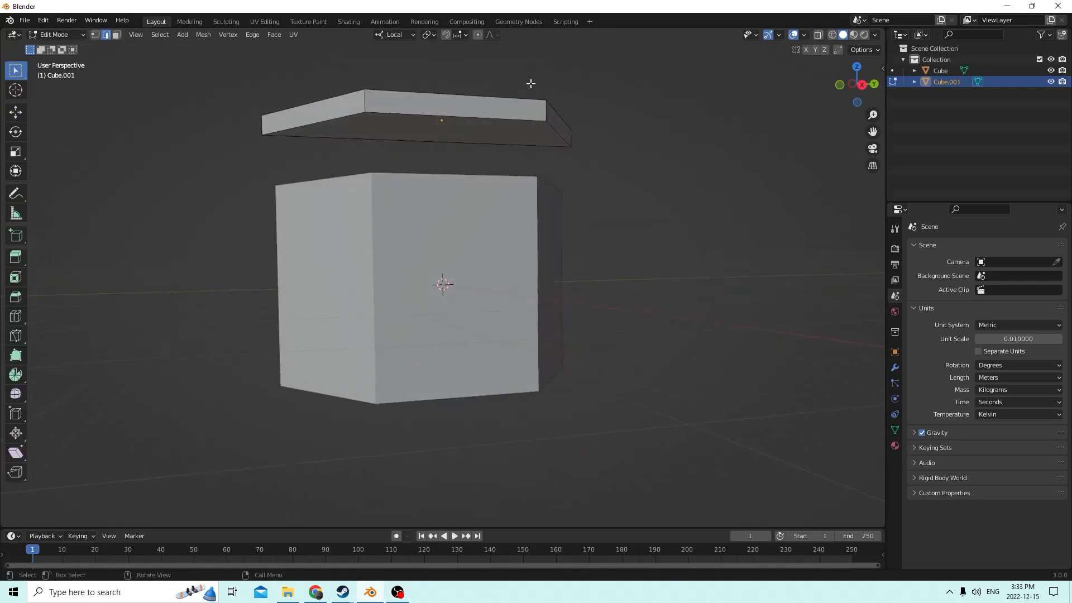
middle_click_drag(336, 115, 481, 120)
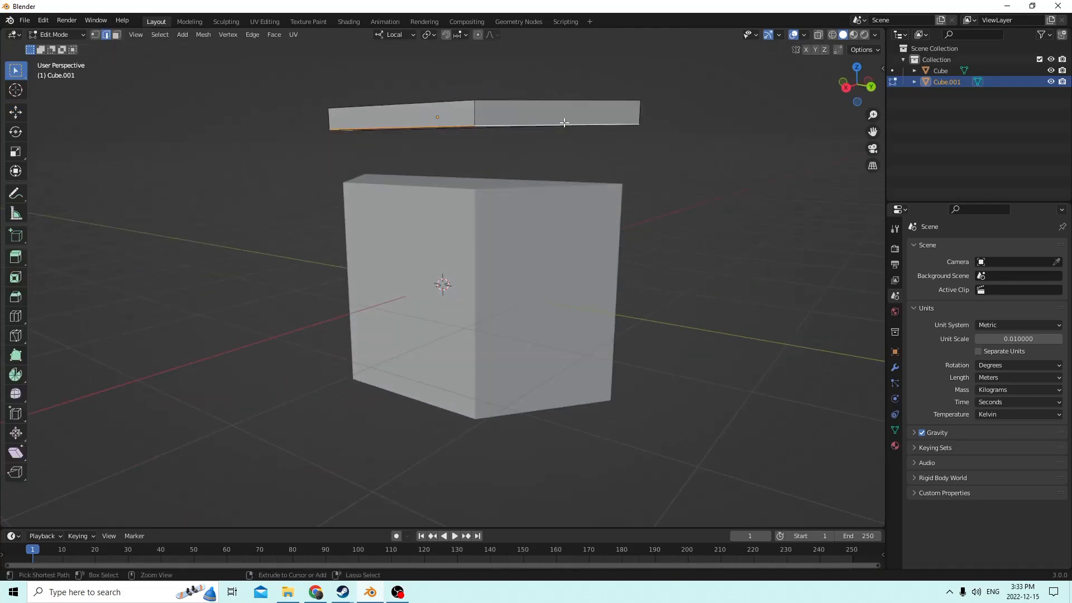
key("ctrl+b")
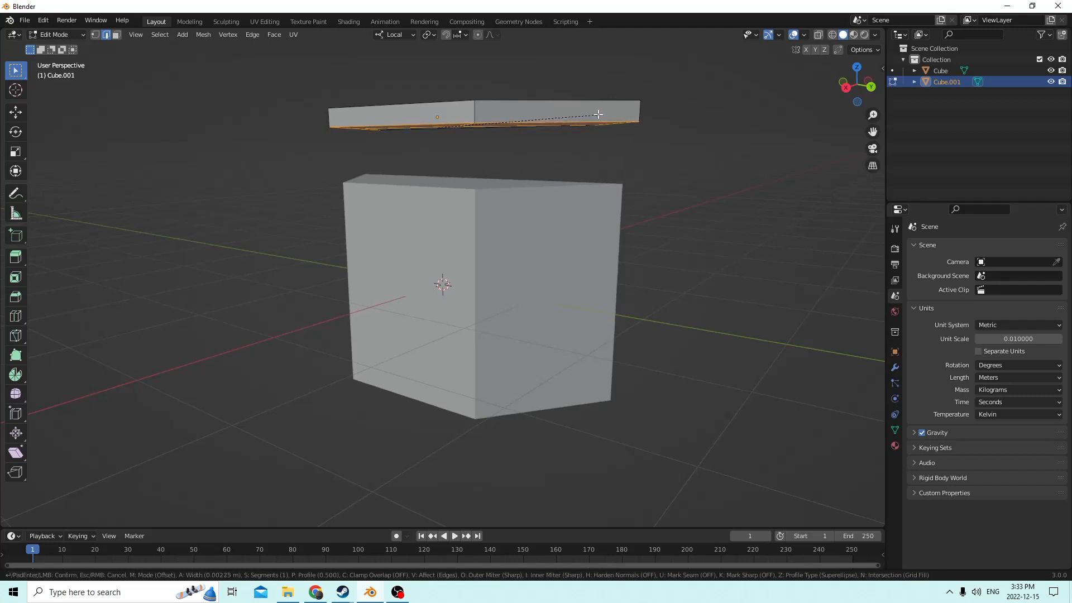
left_click(618, 88)
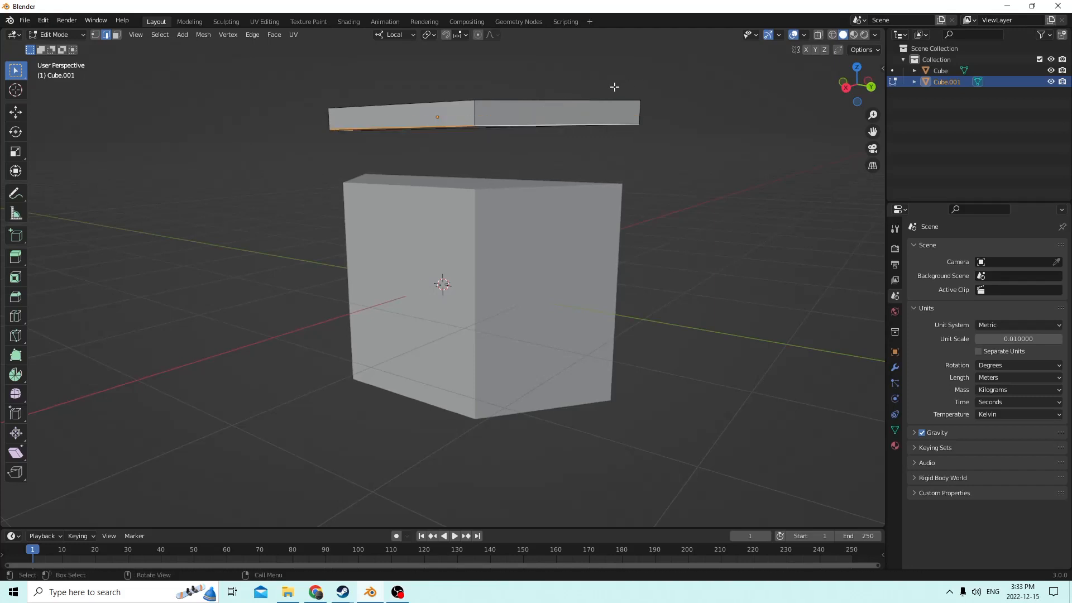
middle_click_drag(618, 88, 671, 52)
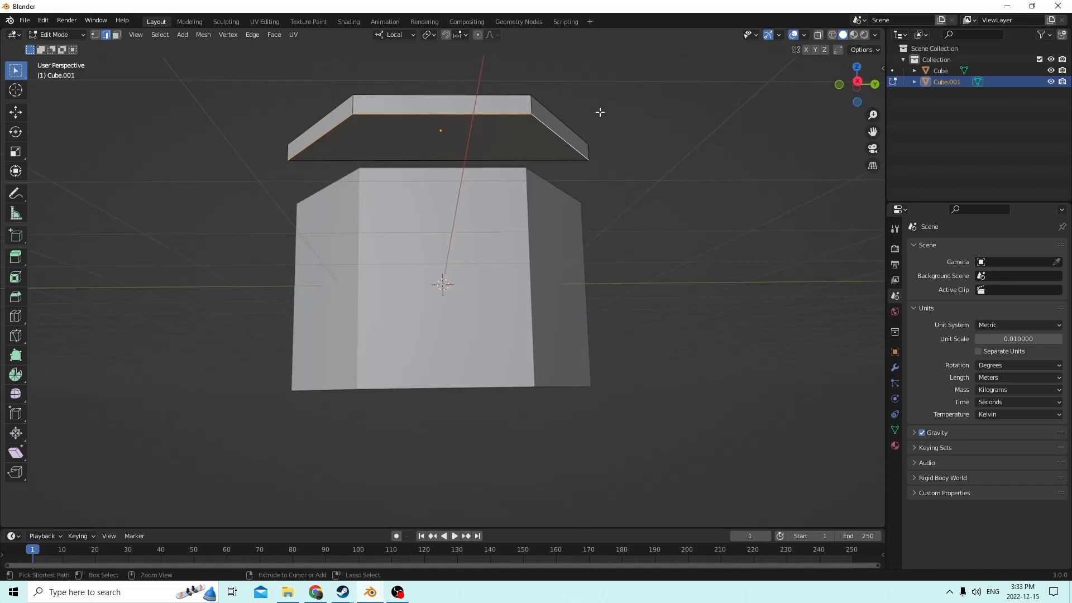
key("ctrl+b")
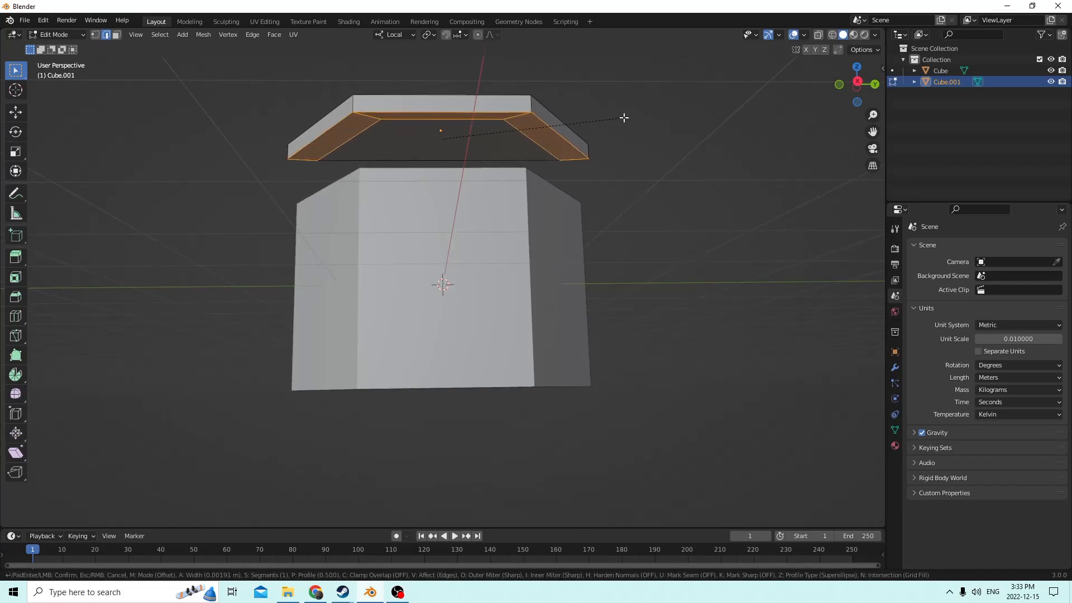
left_click(613, 115)
Step: Select the bevel's outer edges along the slab's narrow and angled sides and raise them slightly along Z to slope the underside
middle_click_drag(612, 116, 584, 107)
left_click(560, 128, "alt")
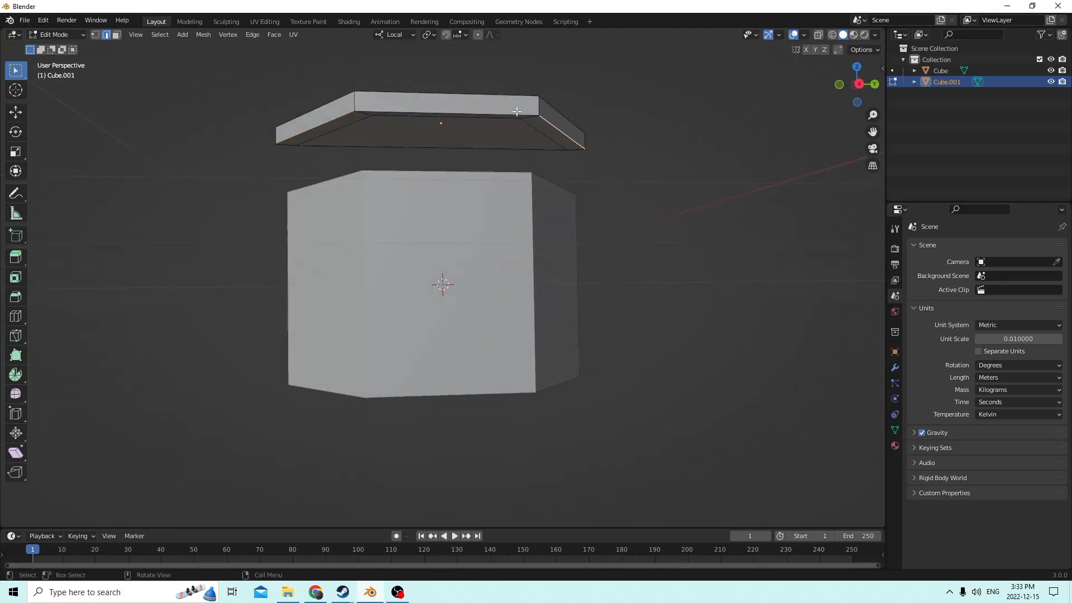
middle_click_drag(468, 113, 368, 118)
scroll(372, 103, "up", 1)
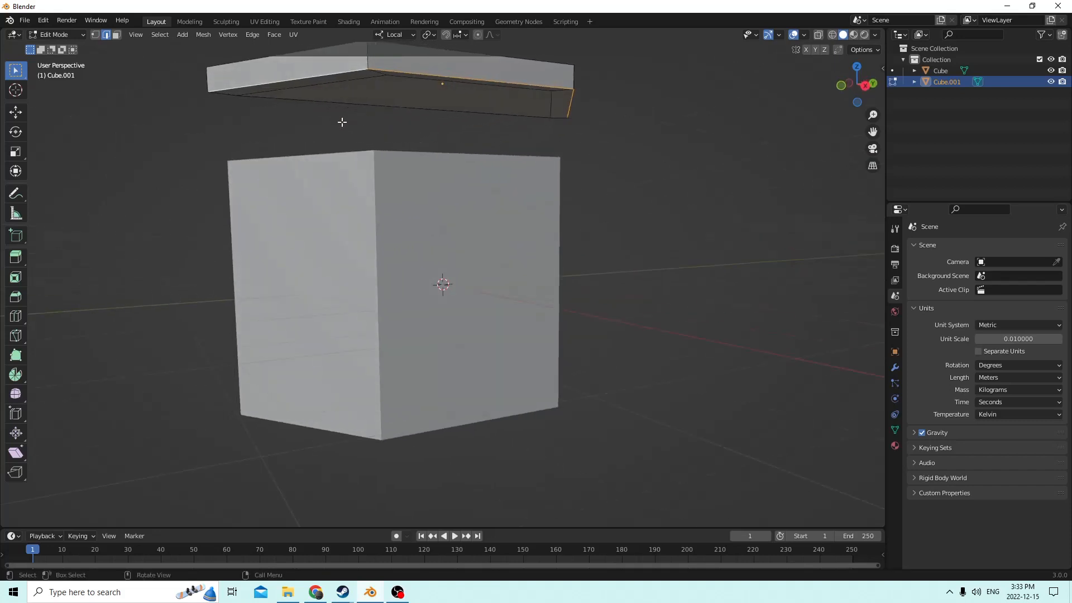
left_click(16, 113)
scroll(391, 126, "down", 1)
left_click_drag(438, 85, 439, 77)
middle_click_drag(439, 83, 449, 107)
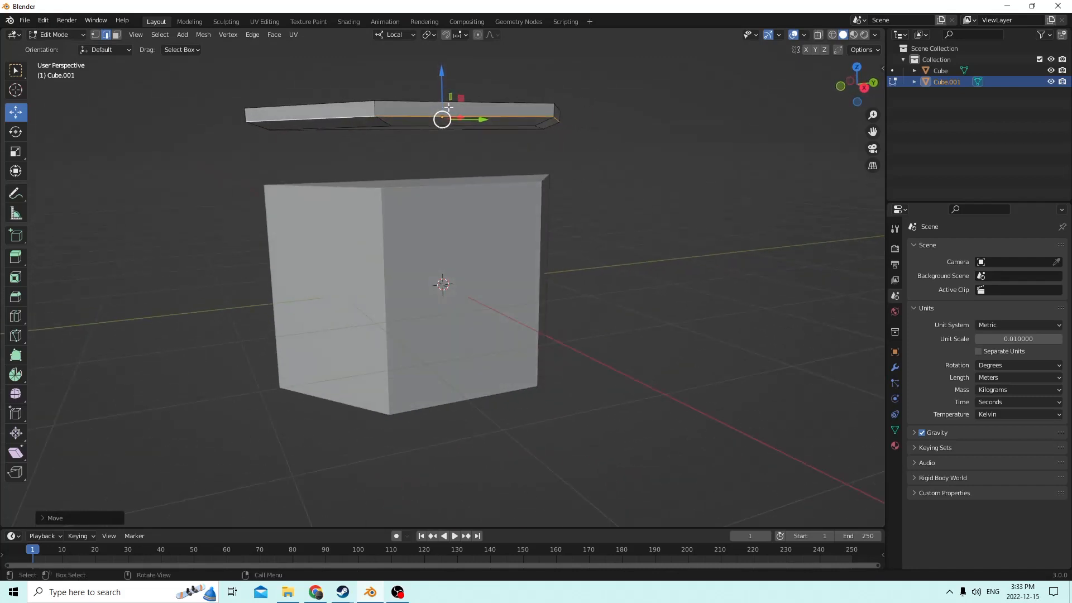
Step: Bevel the raised outer edges of the slab with a single segment about 0.003 m wide
key("ctrl+b")
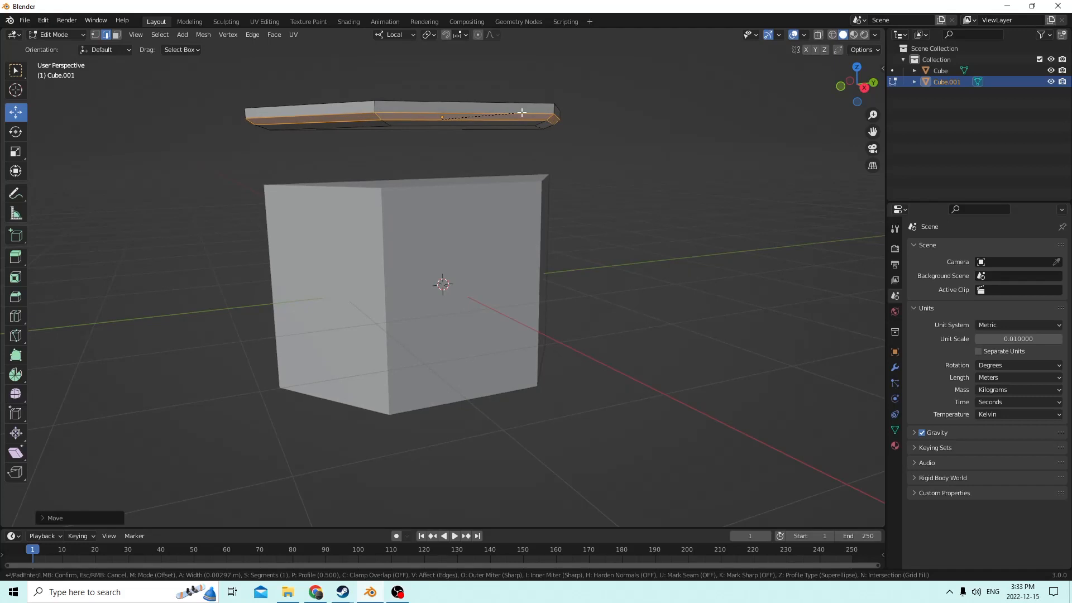
left_click(527, 112)
mouse_move(525, 113)
middle_mouse_down()
mouse_move(333, 115)
mouse_move(522, 104)
mouse_move(476, 115)
mouse_move(525, 121)
middle_mouse_up()
Step: Return to Object Mode and scale the slab up along Z to make it thicker
key("Tab")
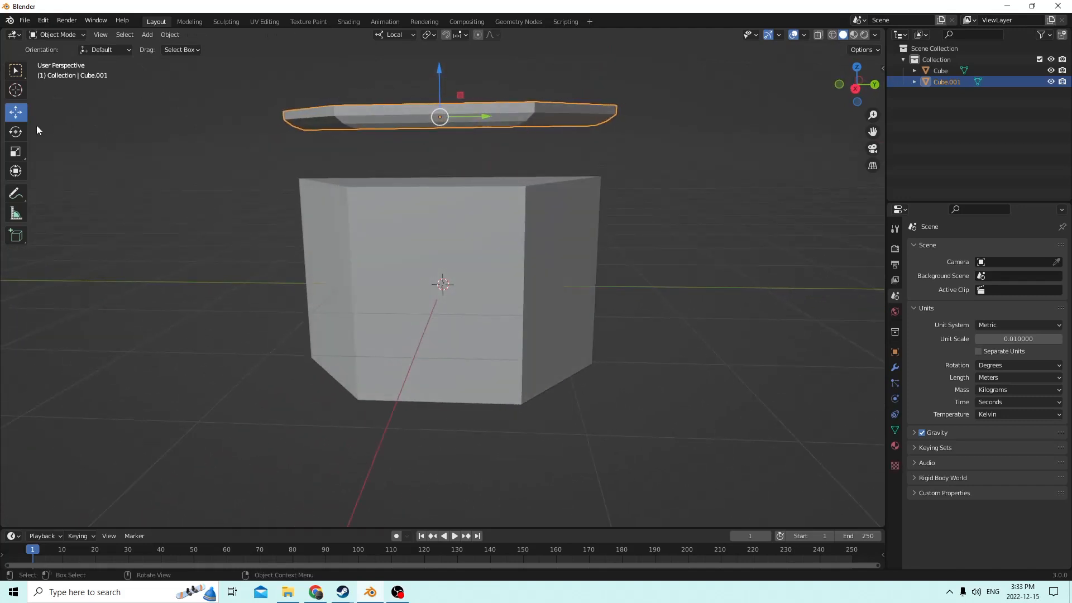
left_click(16, 151)
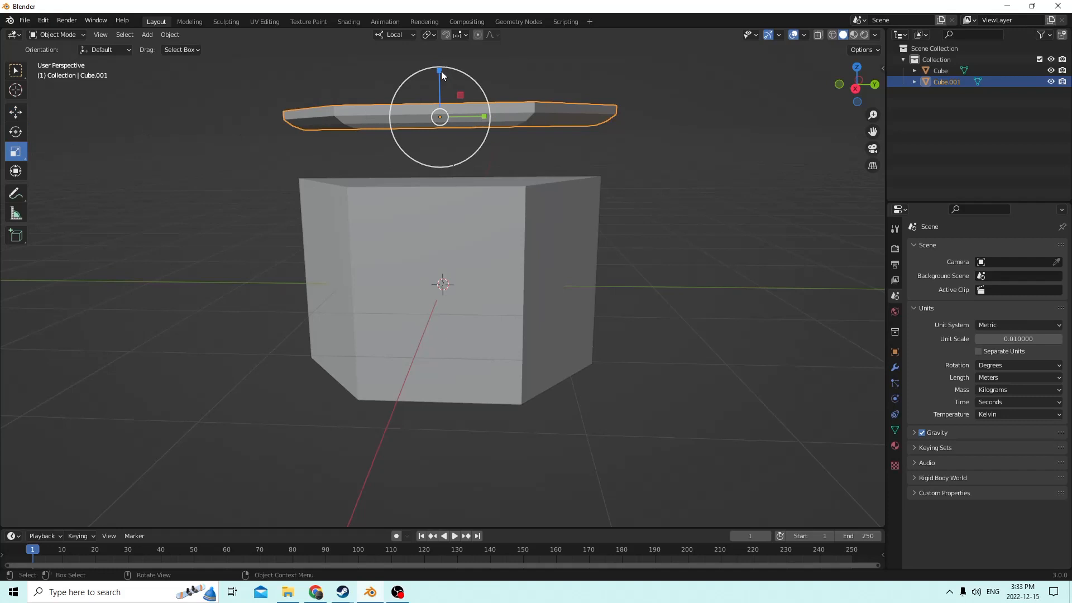
left_click_drag(442, 76, 445, 46)
middle_click_drag(445, 46, 404, 515)
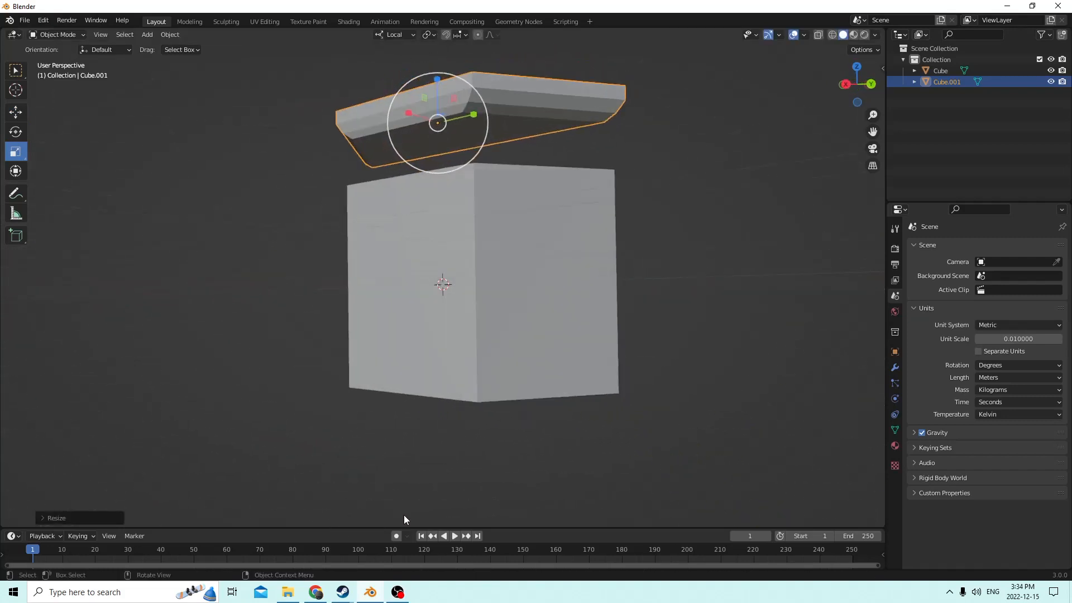
middle_click_drag(612, 364, 482, 249)
Step: In Edit Mode, scale the slab's bottom face down slightly to about 0.99 and lower it a little along Z
left_click(382, 142)
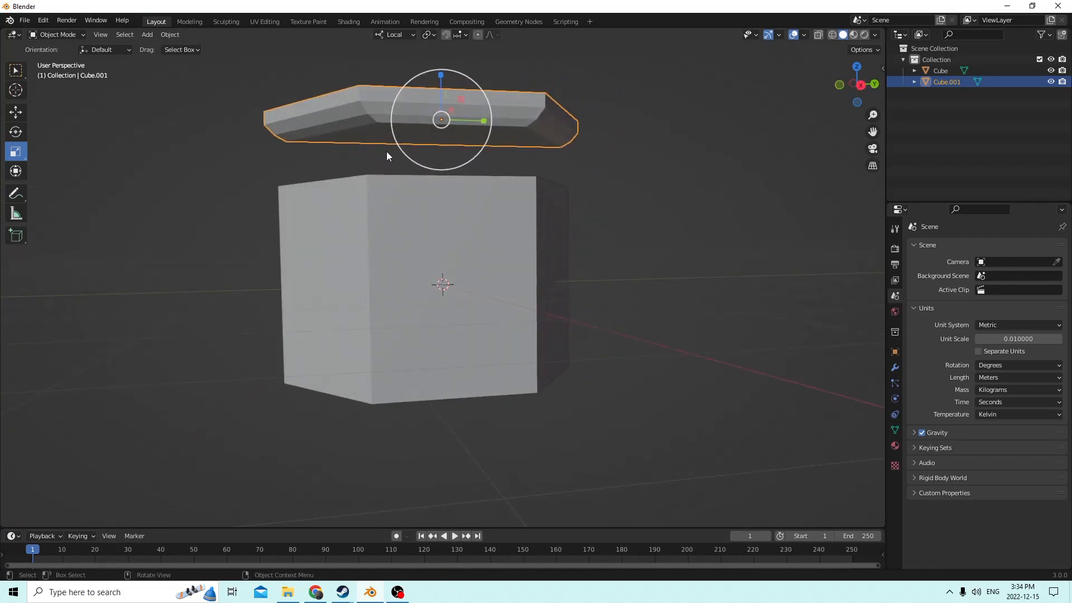
key("Tab")
left_click(117, 36)
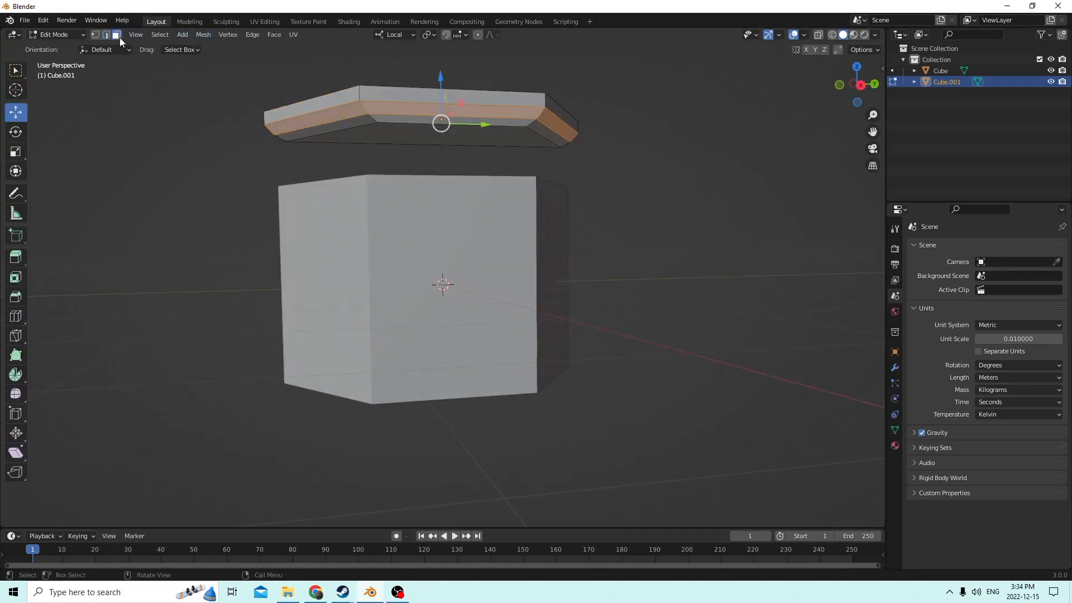
left_click(414, 141)
key("s")
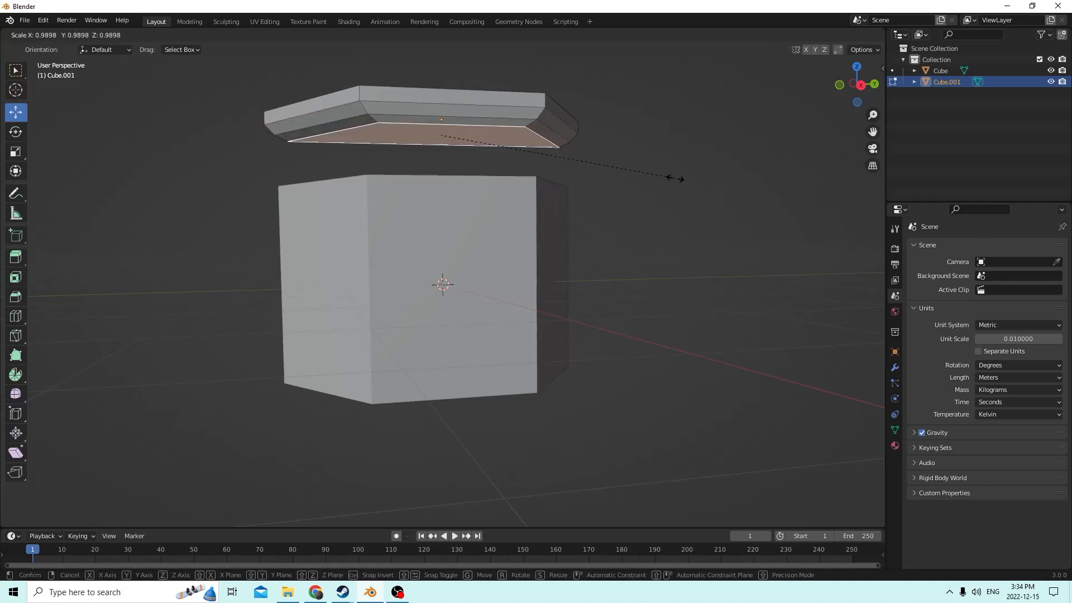
left_click(676, 179)
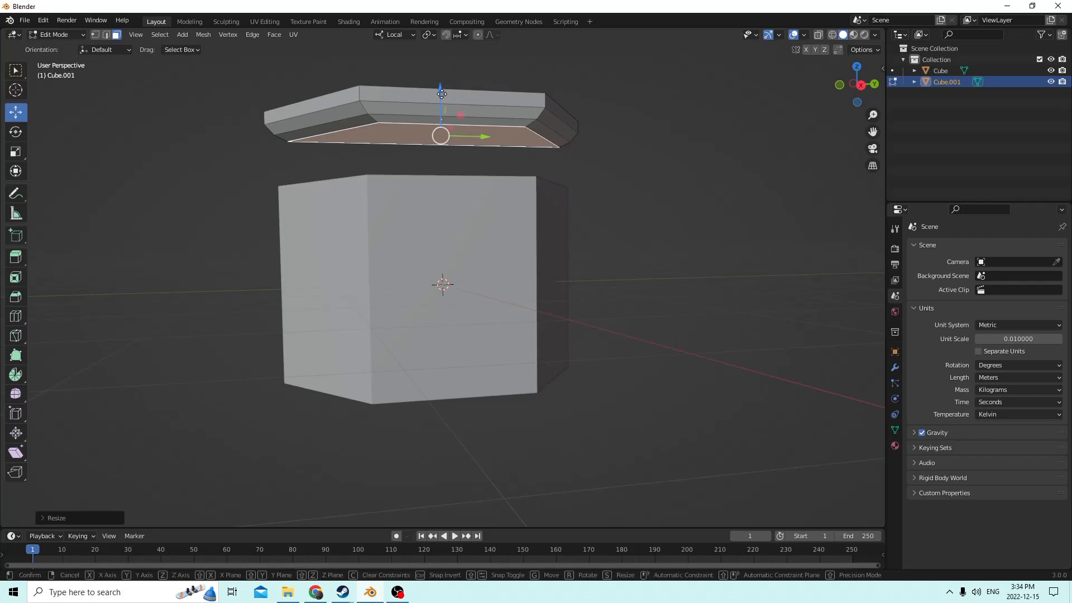
left_click_drag(441, 89, 442, 96)
Step: Move the bevel edge on the slab's narrow side slightly inward along local X and return to Object Mode
middle_click_drag(441, 96, 327, 125)
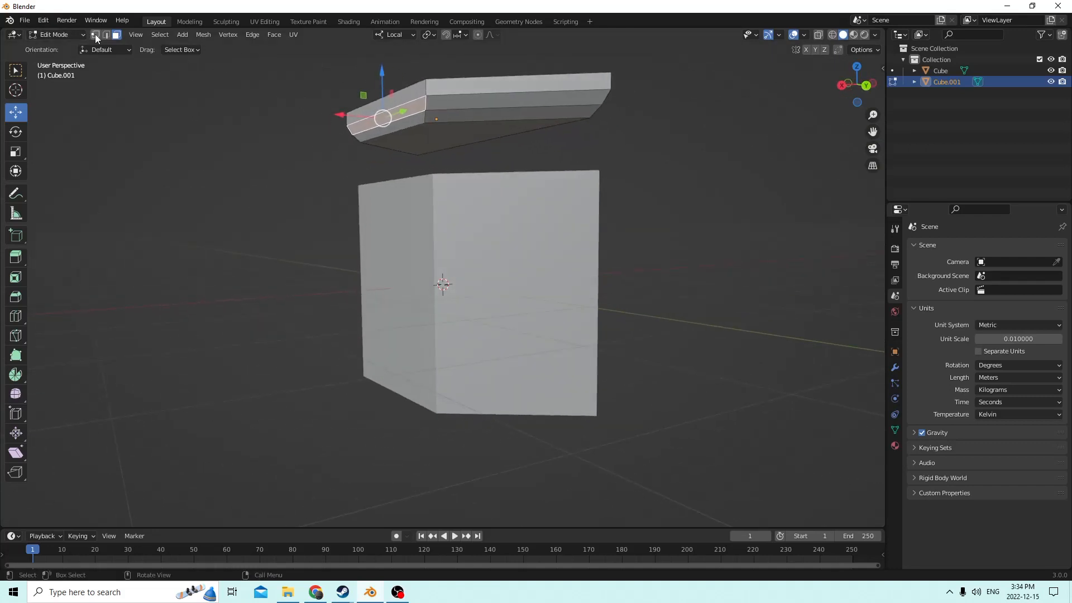
middle_click_drag(397, 122, 376, 138)
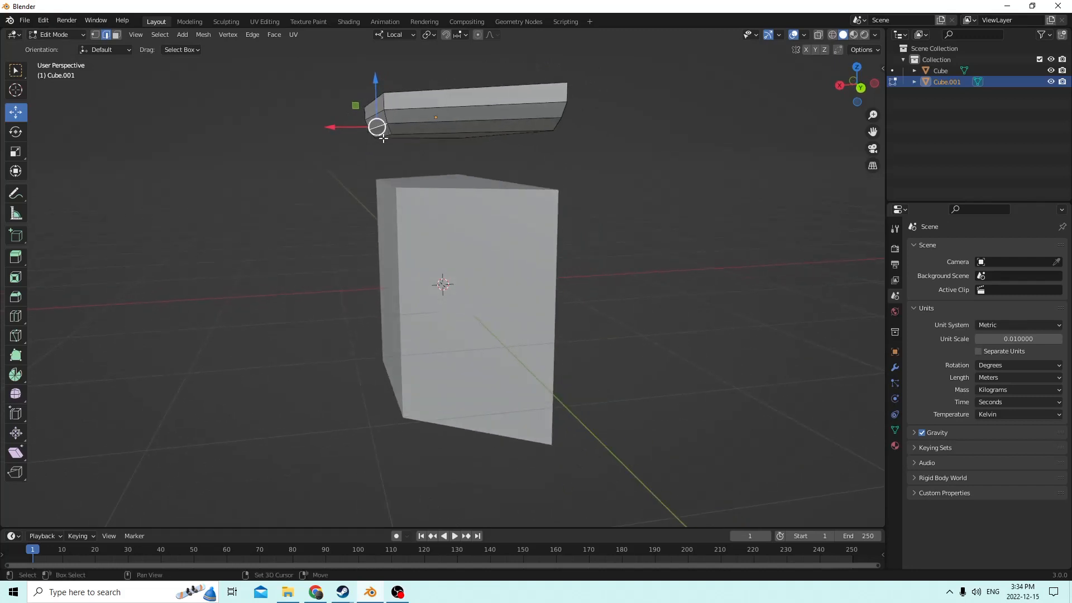
left_click_drag(332, 132, 339, 132)
middle_click_drag(383, 125, 380, 157)
key("Tab")
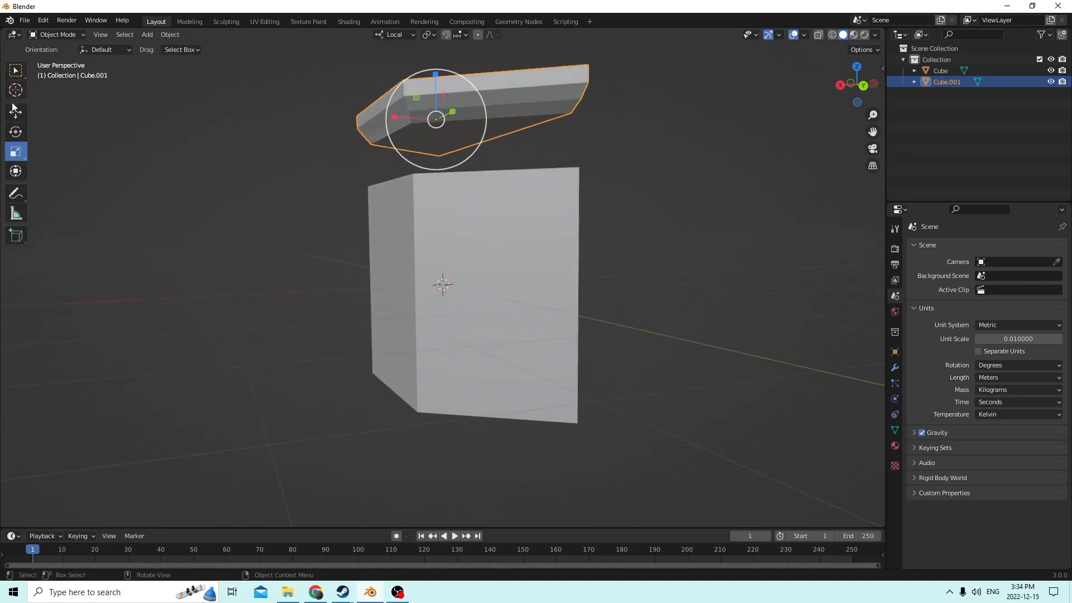
Step: Lower the slab along Z onto the top of the block and scale it up slightly in all directions
left_click_drag(427, 72, 432, 119)
middle_click_drag(431, 118, 524, 142)
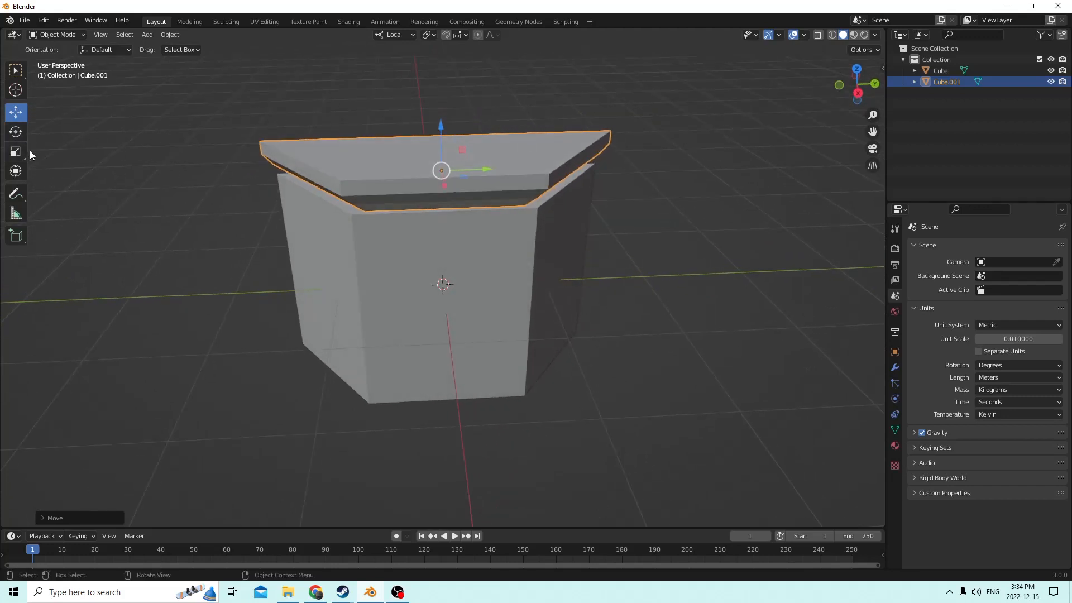
middle_click_drag(388, 207, 441, 216)
key("s")
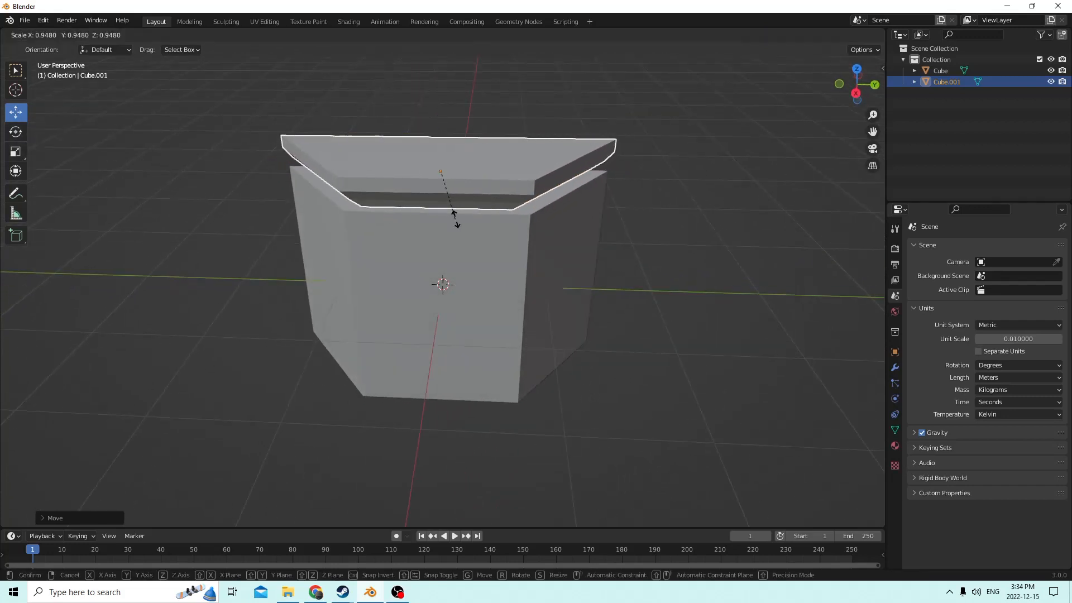
left_click(476, 221)
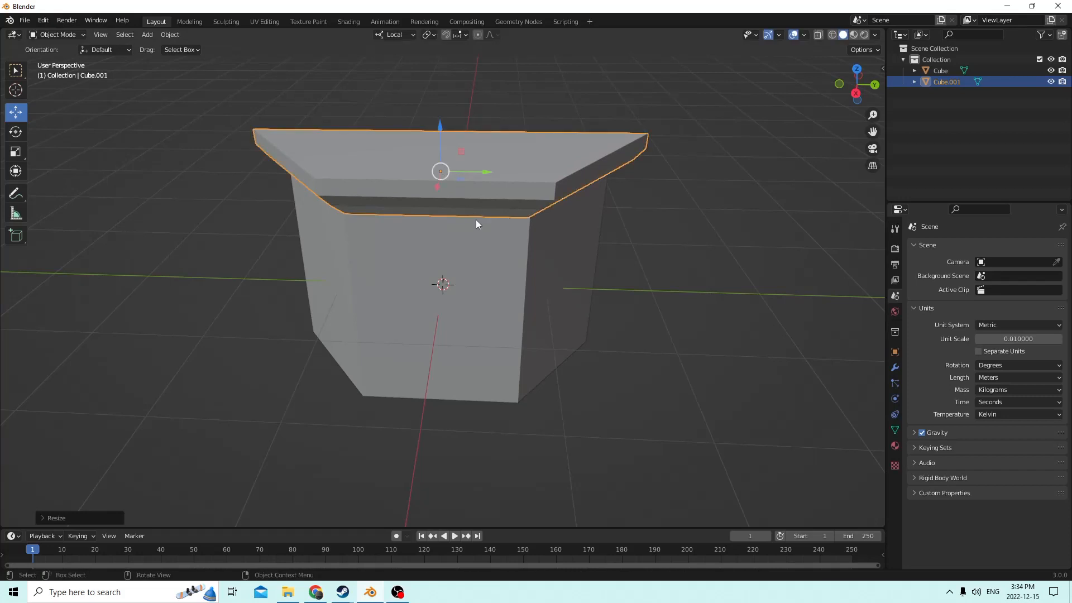
Step: Nudge the top slab slightly along local X and Z to fine-tune its seating on the block
left_click(286, 206)
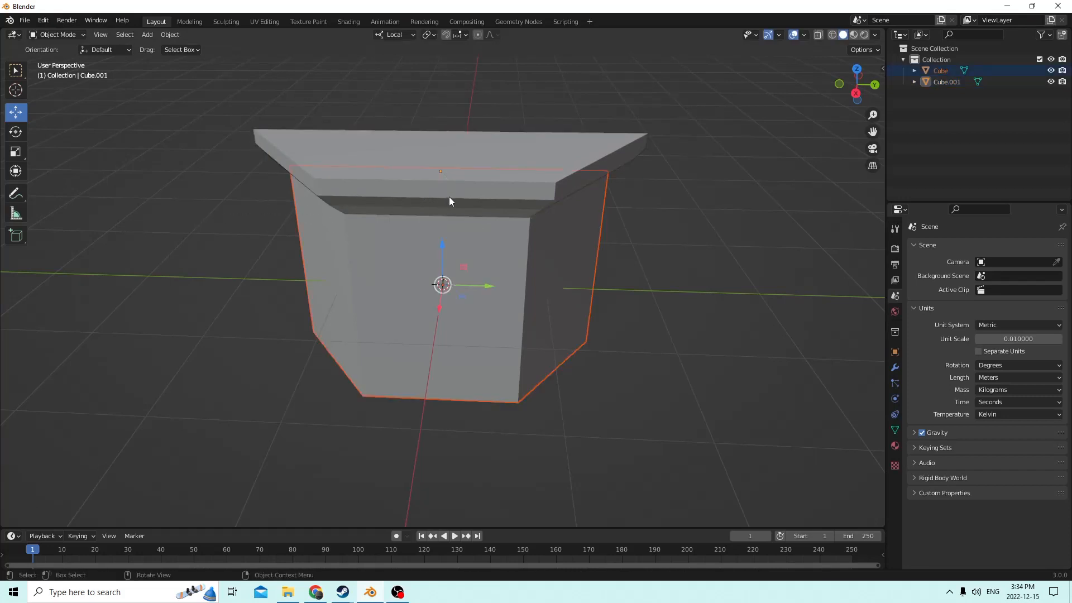
middle_click_drag(516, 233, 375, 210)
left_click(407, 129)
middle_click_drag(408, 129, 449, 128)
left_click_drag(392, 137, 374, 139)
mouse_move(374, 140)
middle_mouse_down()
mouse_move(350, 146)
mouse_move(364, 144)
middle_mouse_up()
left_click_drag(373, 105, 379, 104)
middle_click_drag(379, 104, 445, 117)
Step: Duplicate the top slab and move the copy straight down along Z to the bottom of the block
scroll(530, 120, "down", 3)
key("shift+d")
right_click(551, 110)
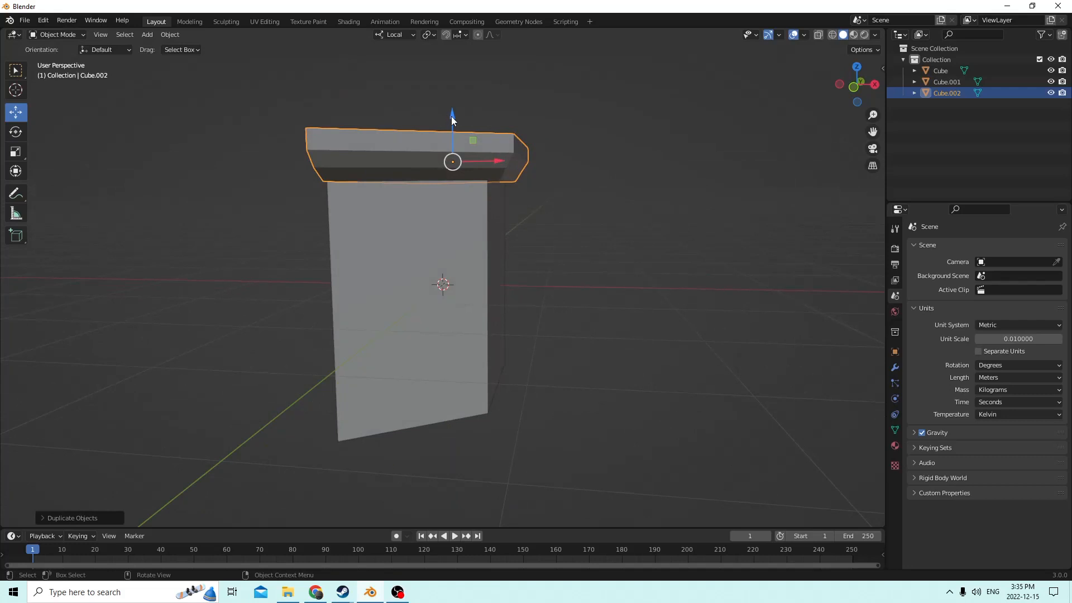
left_click_drag(451, 116, 491, 349)
middle_click_drag(491, 349, 444, 316)
scroll(431, 282, "up", 1)
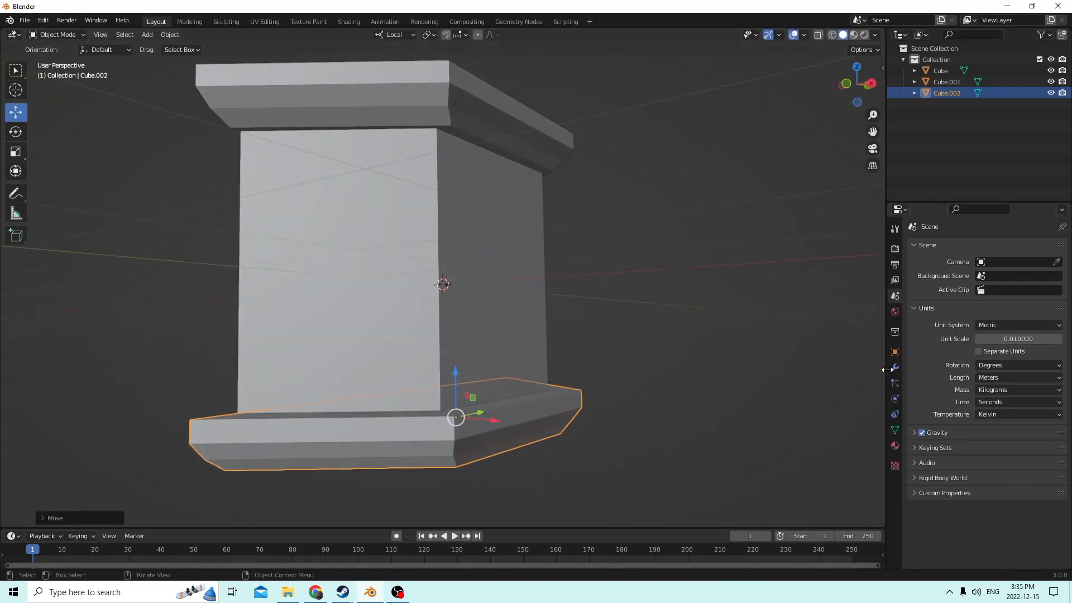
Step: Try rotating the bottom slab copy 180° about Z in its object transform values
left_click(895, 333)
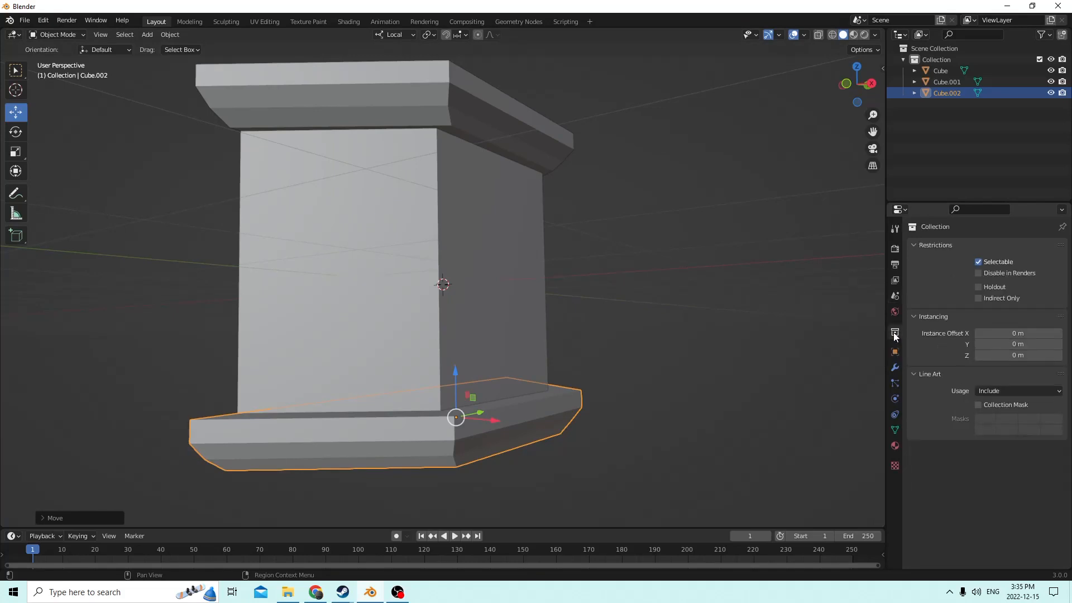
left_click(895, 352)
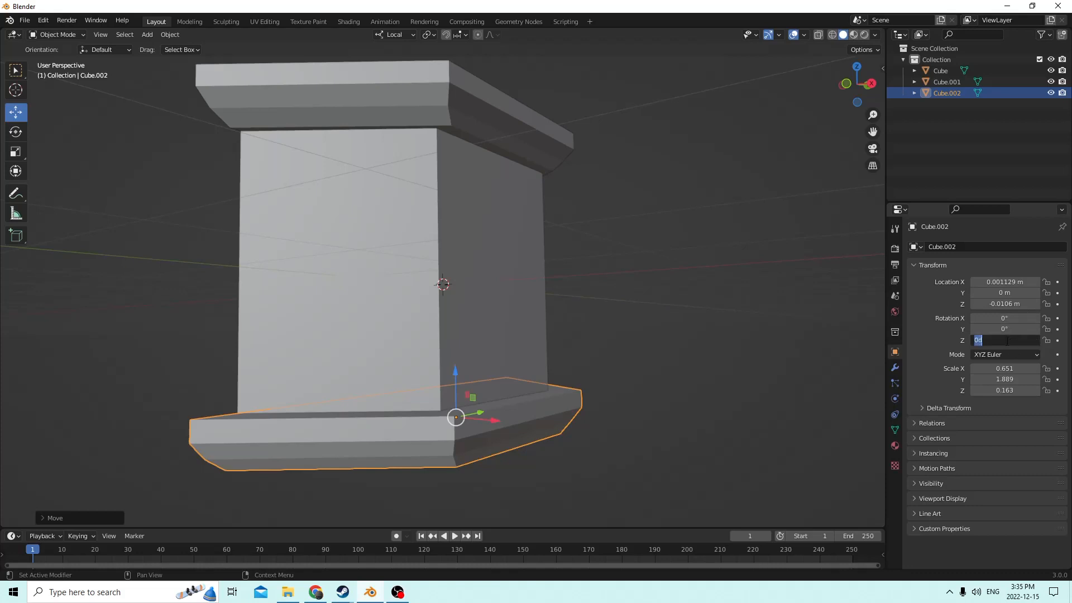
left_click(1007, 341)
type("180")
key("Return")
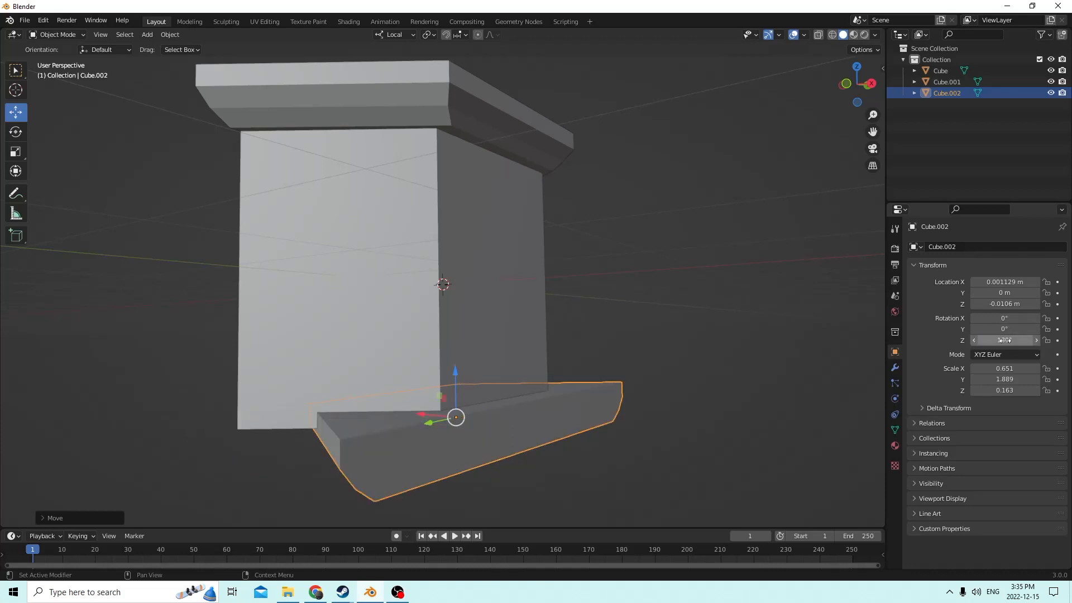
Step: Reset the bottom slab's Z rotation to 0° and set its X rotation to 180° to flip it upside down
left_click(1005, 340)
type("0")
key("Return")
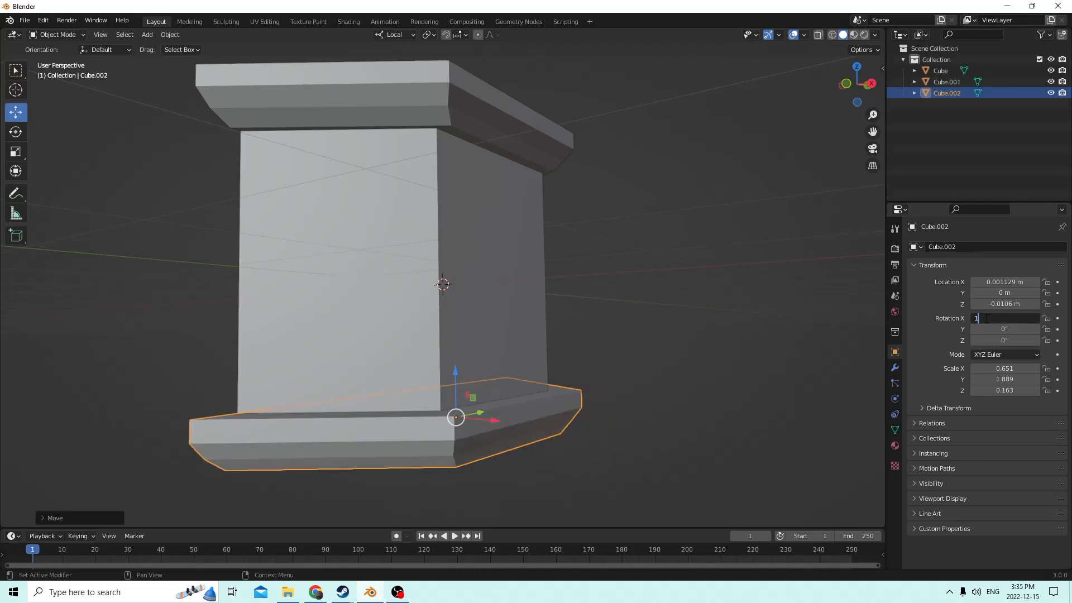
key("Return")
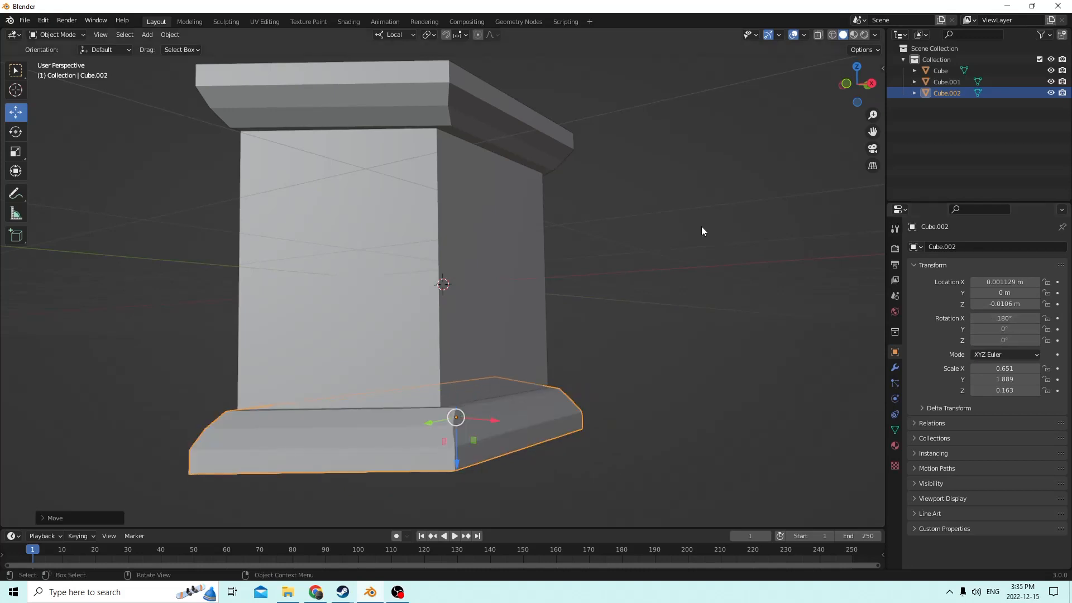
Step: Lower the flipped bottom slab slightly to a Z location of about -0.0118 m beneath the block
middle_click_drag(701, 226, 643, 278)
scroll(625, 291, "up", 2)
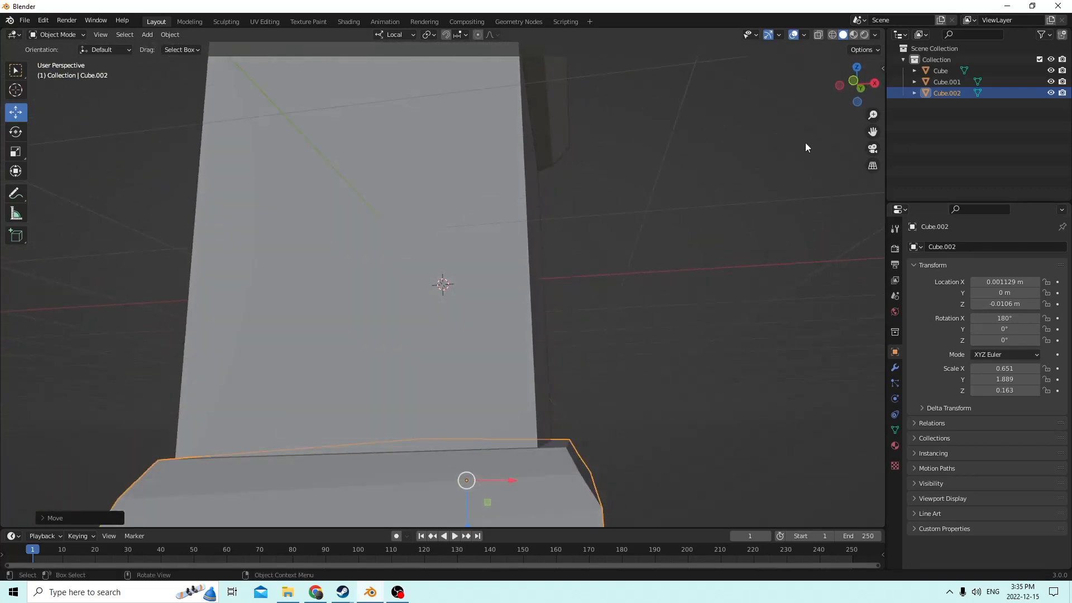
left_click_drag(873, 130, 872, 56)
middle_click_drag(770, 205, 772, 213)
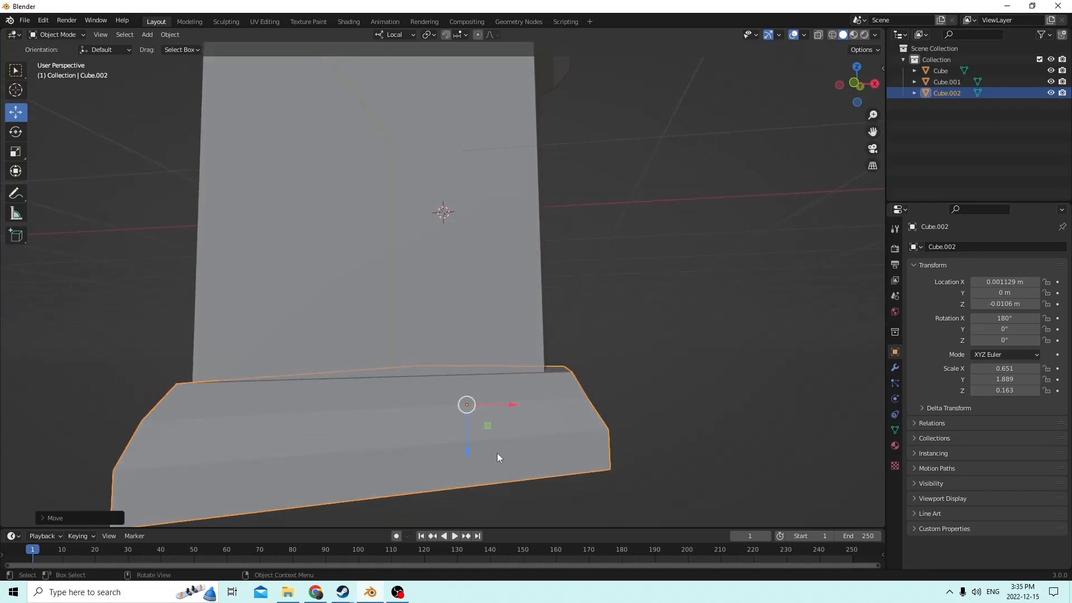
left_click_drag(466, 447, 472, 471)
scroll(467, 434, "down", 8)
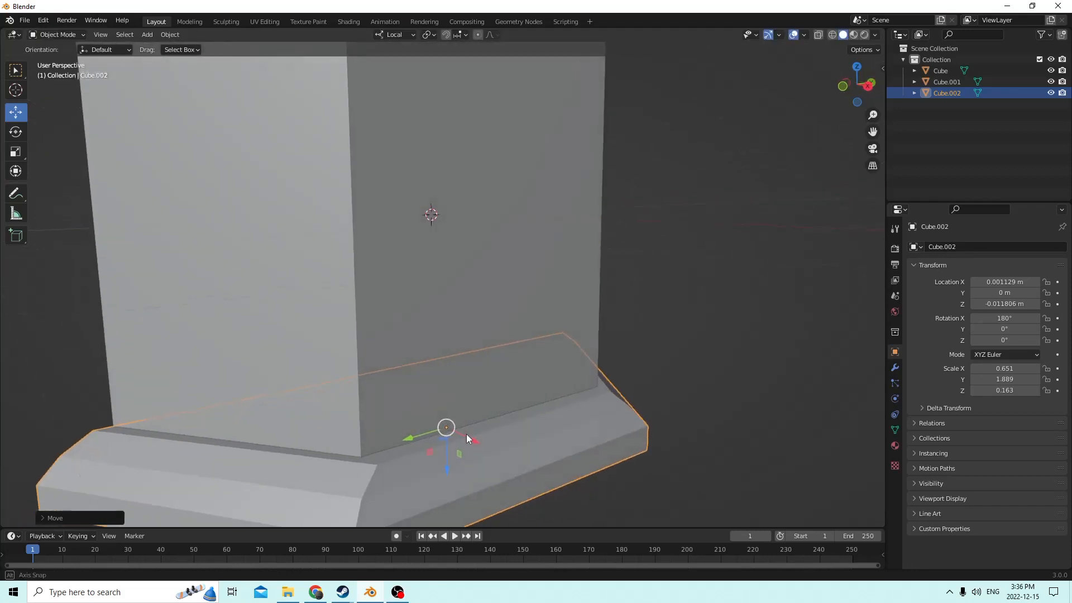
middle_click_drag(465, 433, 556, 421)
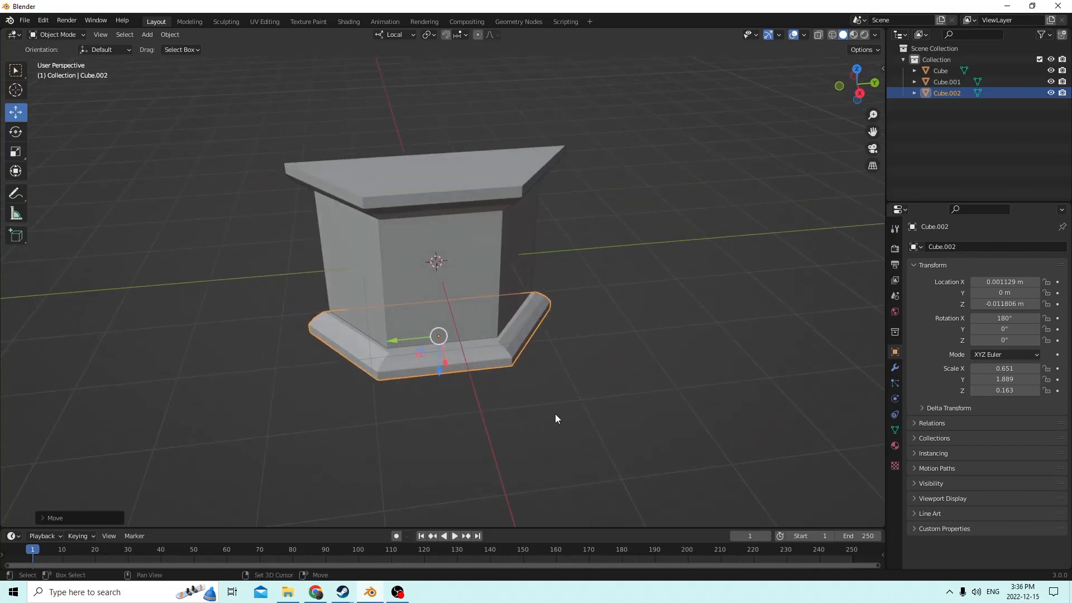
Step: Add a cube and move it forward along X to about 0.0126 m, in front of the pedestal
key("shift+a")
mouse_move(517, 353)
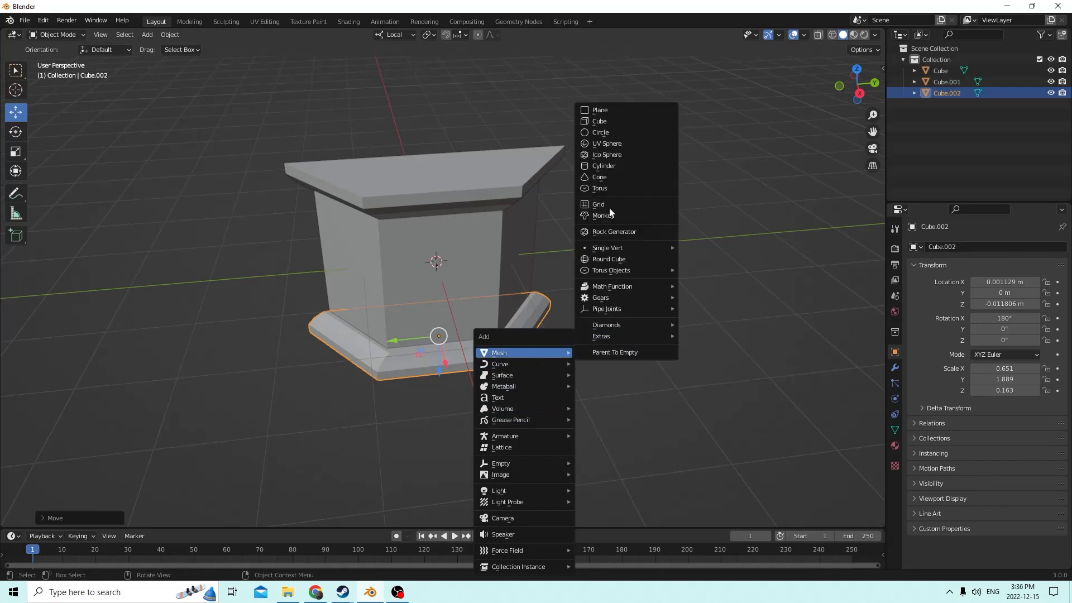
left_click(606, 122)
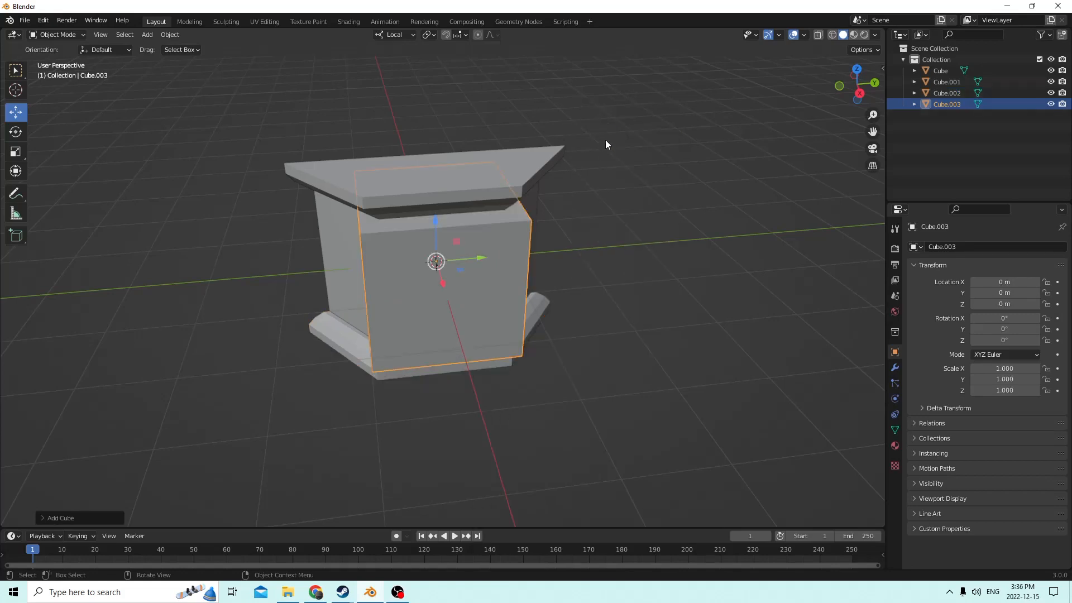
middle_click_drag(606, 141, 419, 269)
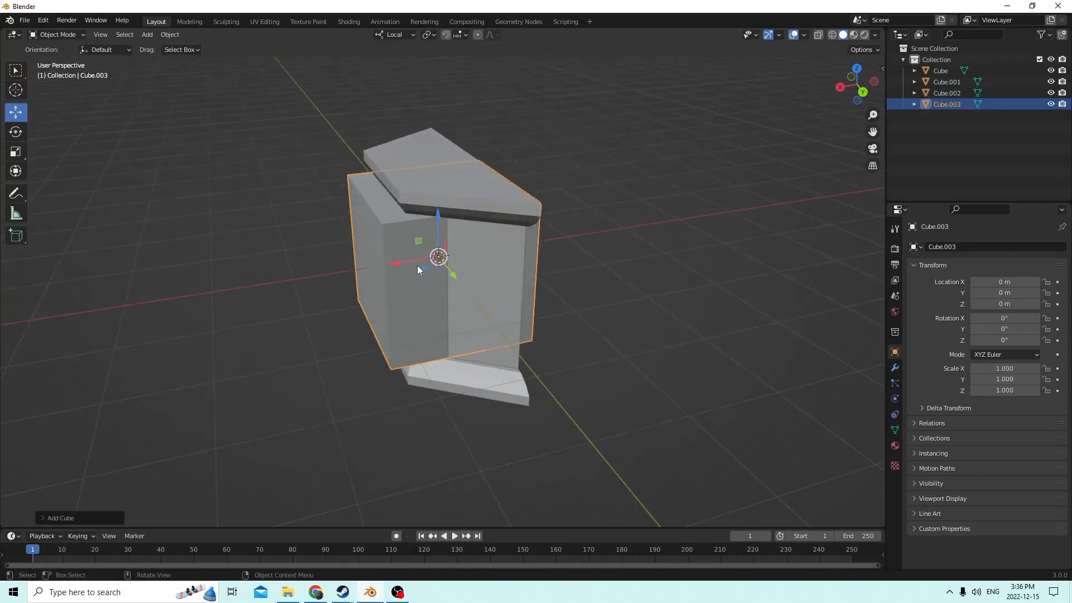
left_click_drag(398, 262, 316, 256)
middle_click_drag(316, 257, 601, 251)
Step: Scale the new cube down uniformly to about 0.719
key("s")
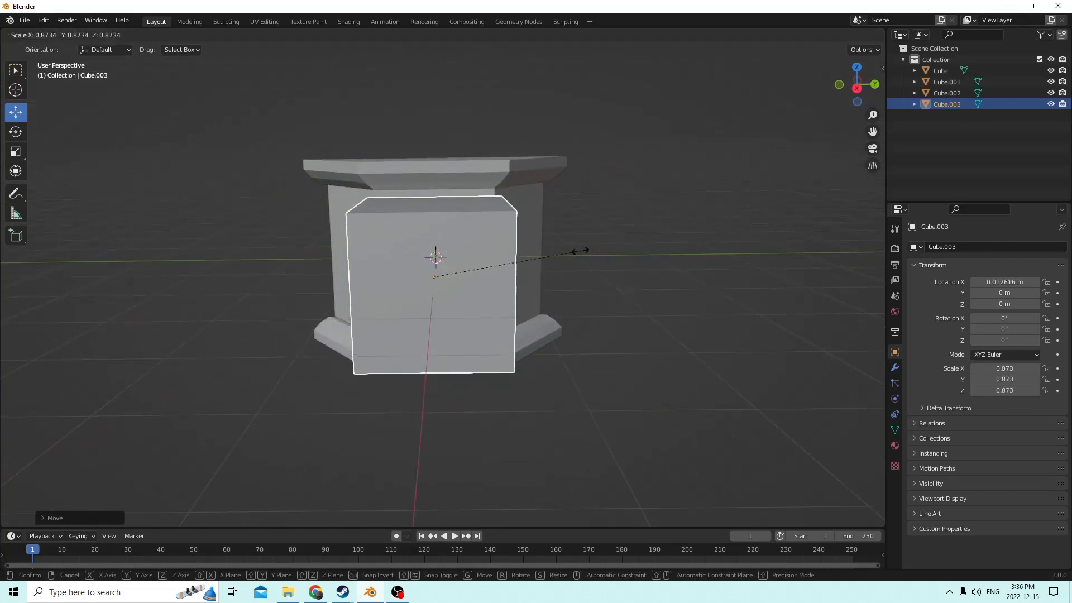
left_click(521, 246)
mouse_move(521, 245)
middle_mouse_down()
mouse_move(453, 266)
mouse_move(488, 280)
mouse_move(508, 257)
middle_mouse_up()
Step: In Edit Mode, select the two opposite side edges of the small cube's top face
key("Tab")
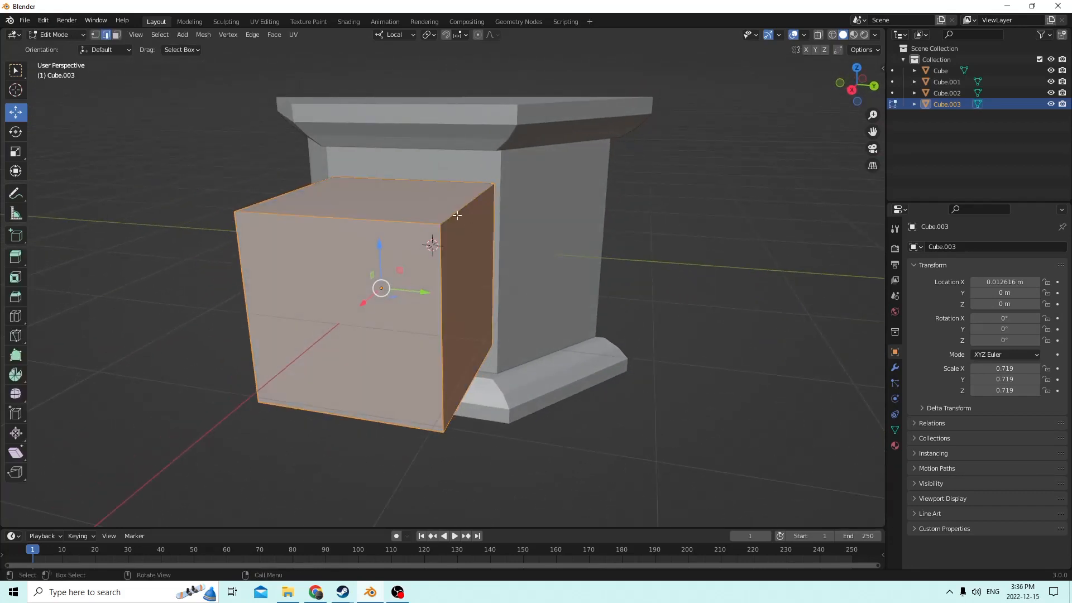
left_click(470, 220)
middle_click_drag(469, 220, 460, 226)
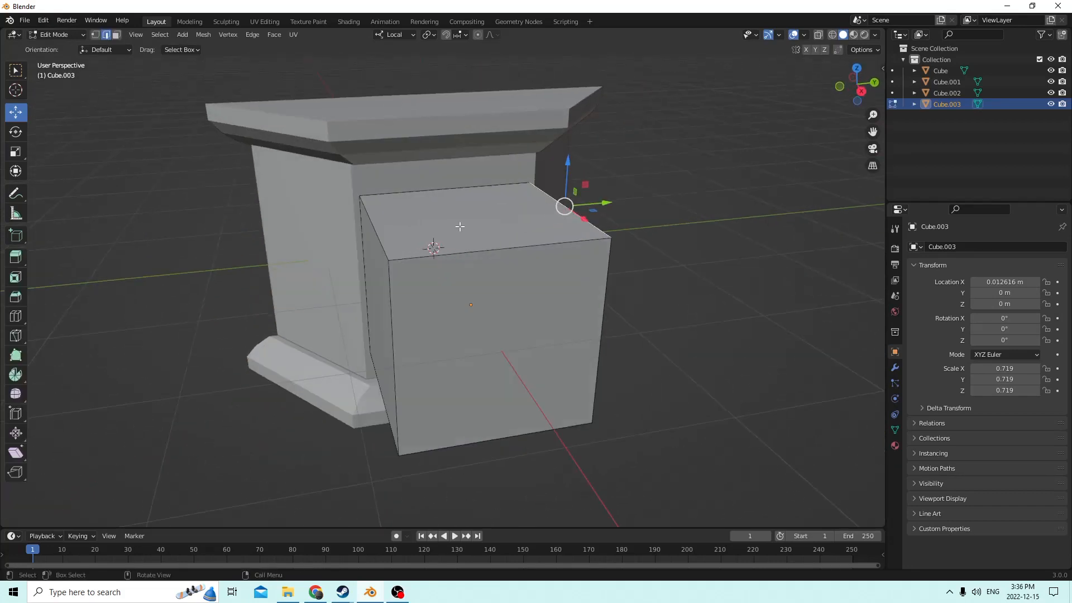
left_click(375, 234, "shift")
middle_click_drag(374, 234, 545, 229)
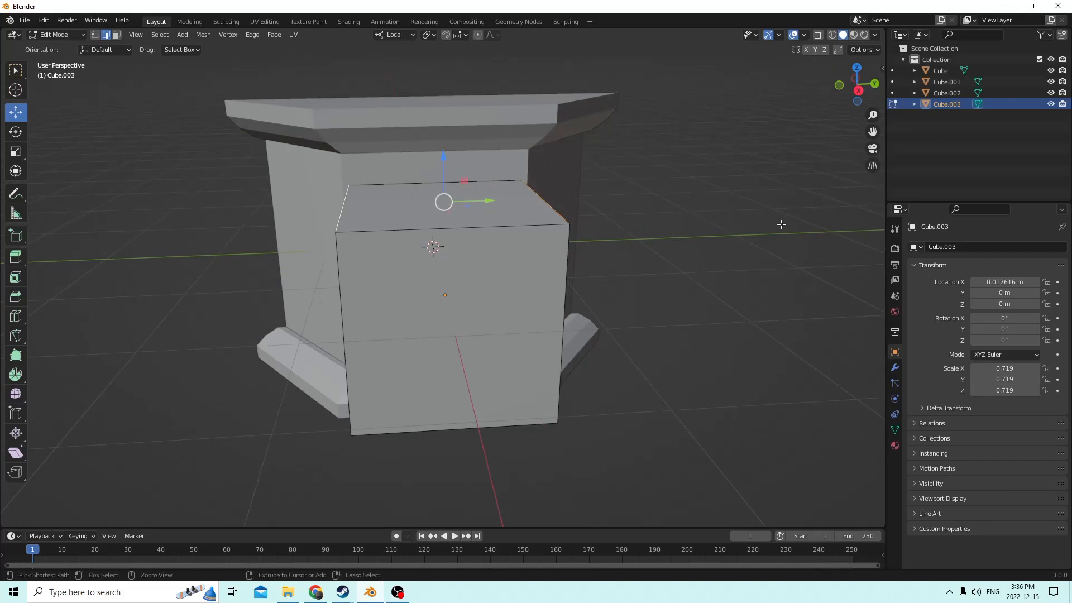
Step: Try bevelling the two selected top edges by about 0.00385 m with 4 segments, and undo the bevel
key("ctrl+b")
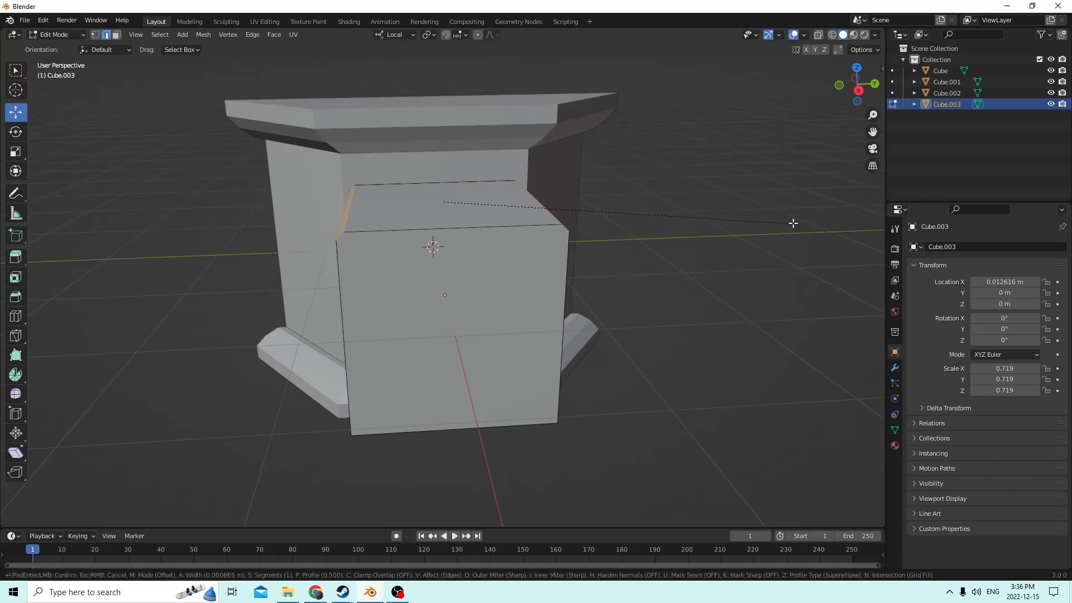
left_click(822, 225)
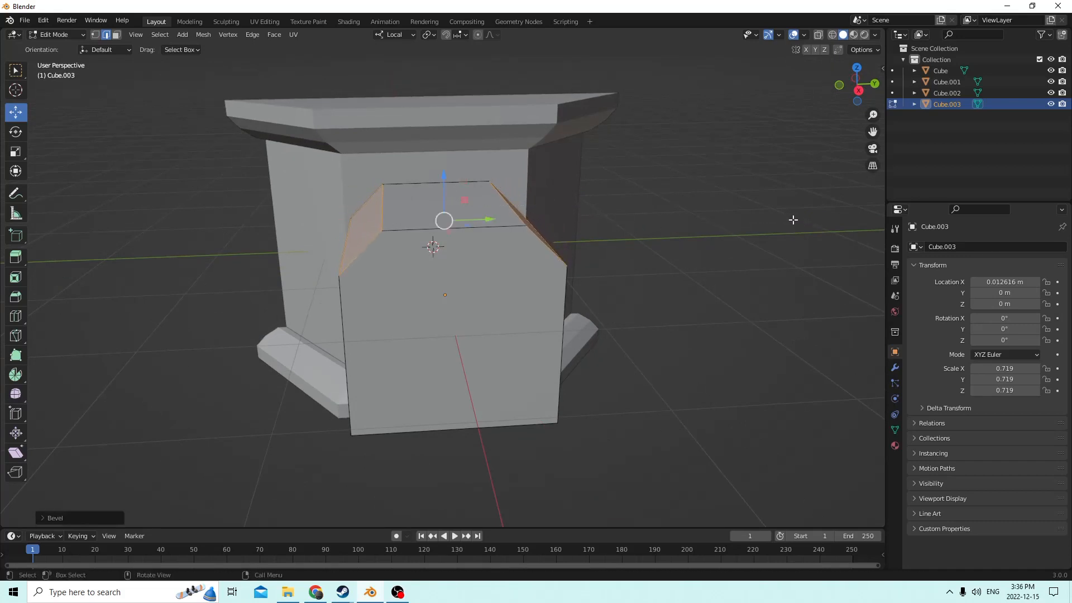
middle_click_drag(792, 220, 432, 235)
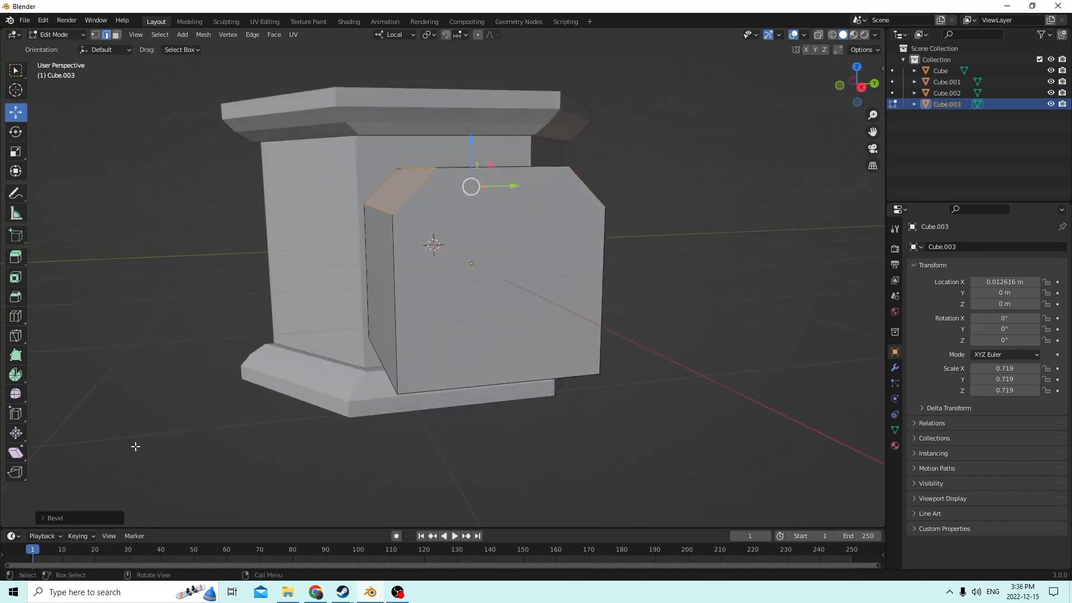
left_click(71, 518)
left_click(183, 358)
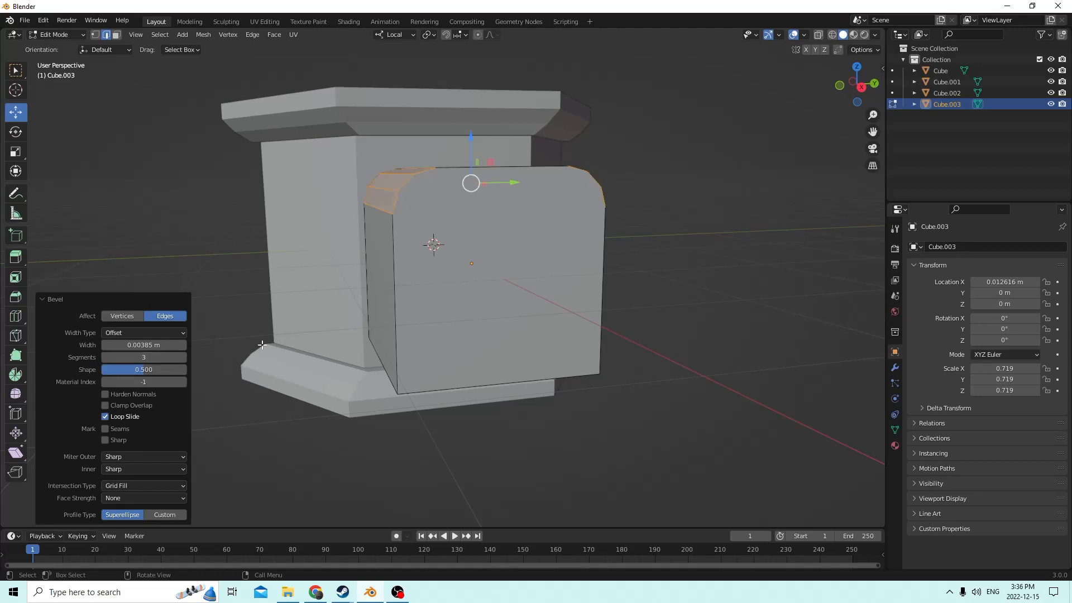
middle_click_drag(367, 350, 407, 335)
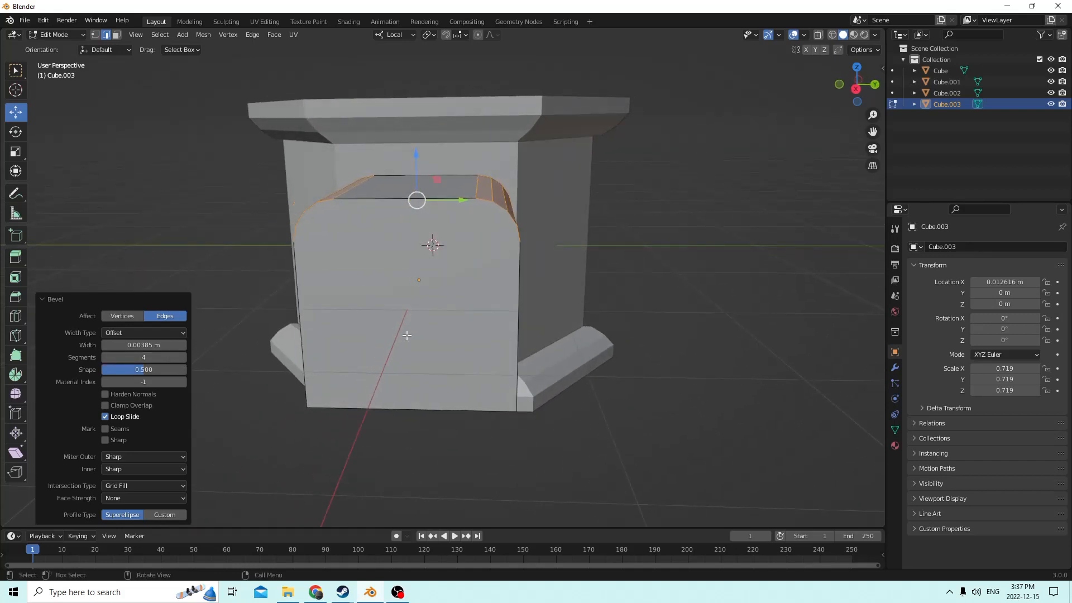
left_click(43, 21)
left_click(58, 33)
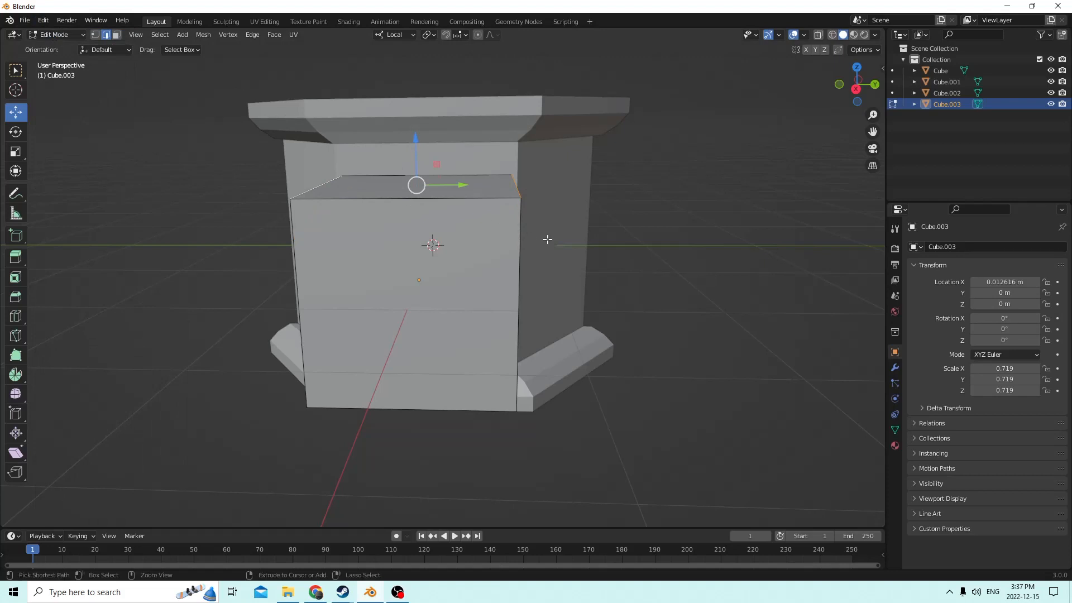
Step: Bevel the two selected top edges by about 0.008 m with 4 segments to form an arch, and return to Object Mode
key("ctrl+b")
scroll(580, 234, "up", 3)
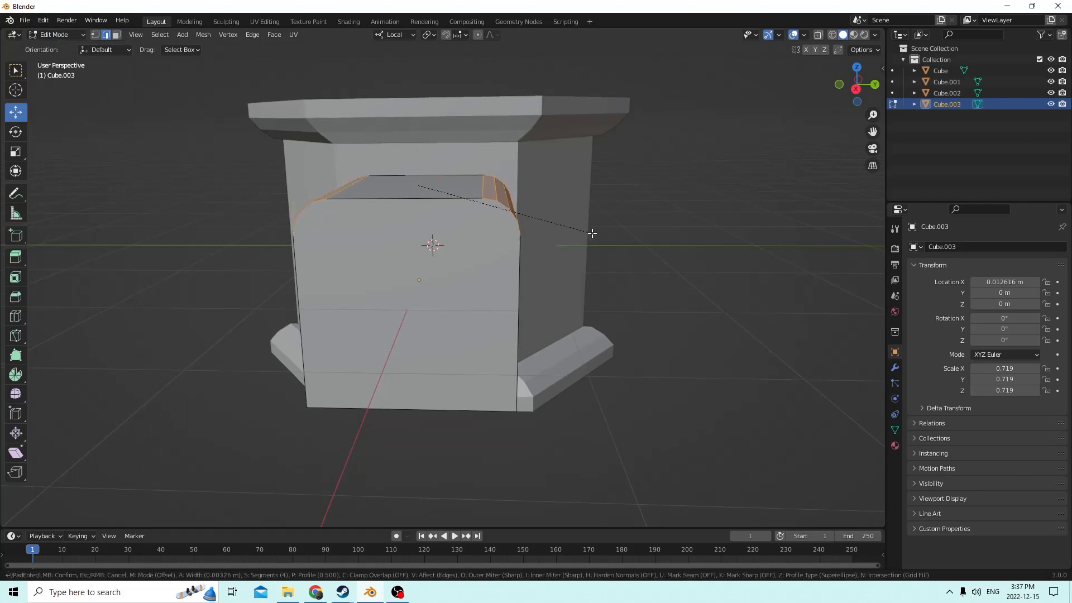
left_click(638, 235)
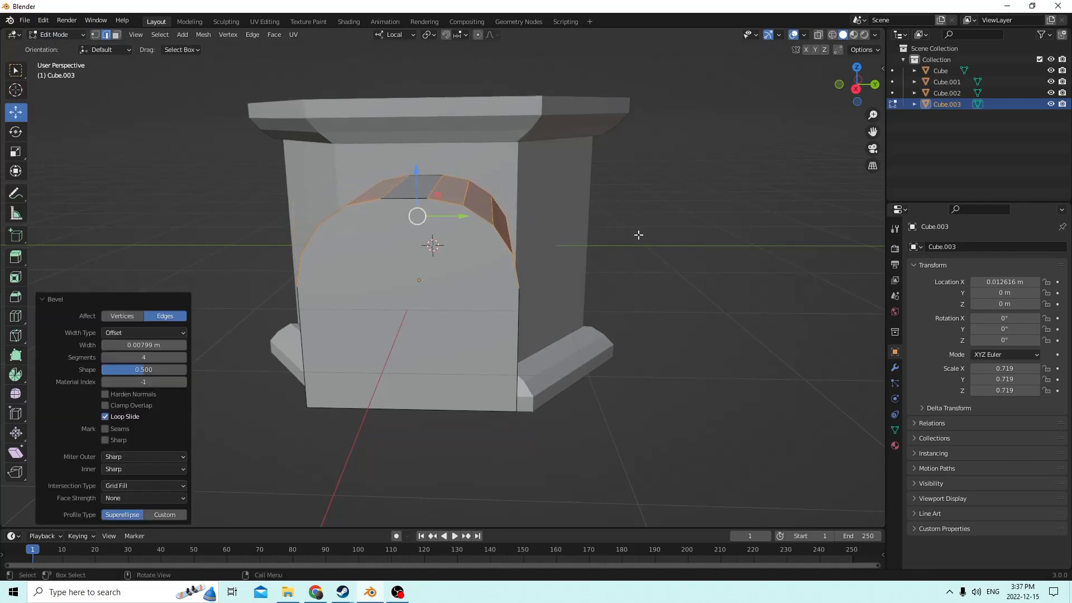
middle_click_drag(638, 235, 673, 193)
key("Tab")
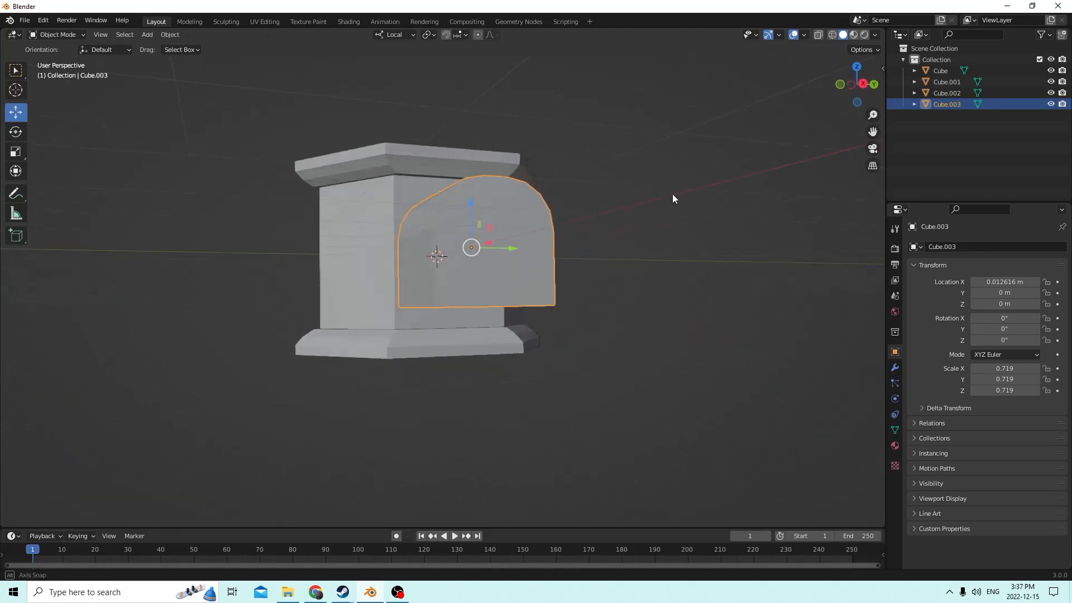
Step: Lower the arched block to about Z -0.0024 m and move it back toward the pedestal to about X 0.0092 m
left_click_drag(477, 217, 482, 219)
middle_click_drag(482, 219, 539, 233)
left_click_drag(551, 284, 523, 270)
middle_click_drag(523, 270, 361, 286)
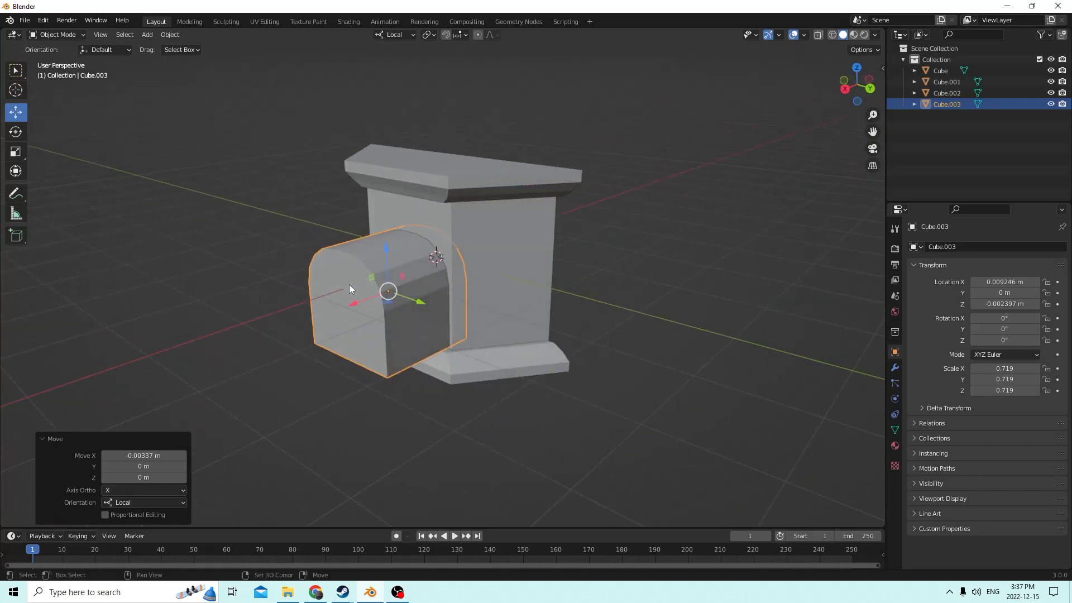
Step: Duplicate the arched block and move the copy forward along X to about 0.0282 m
key("shift+d")
key("Escape")
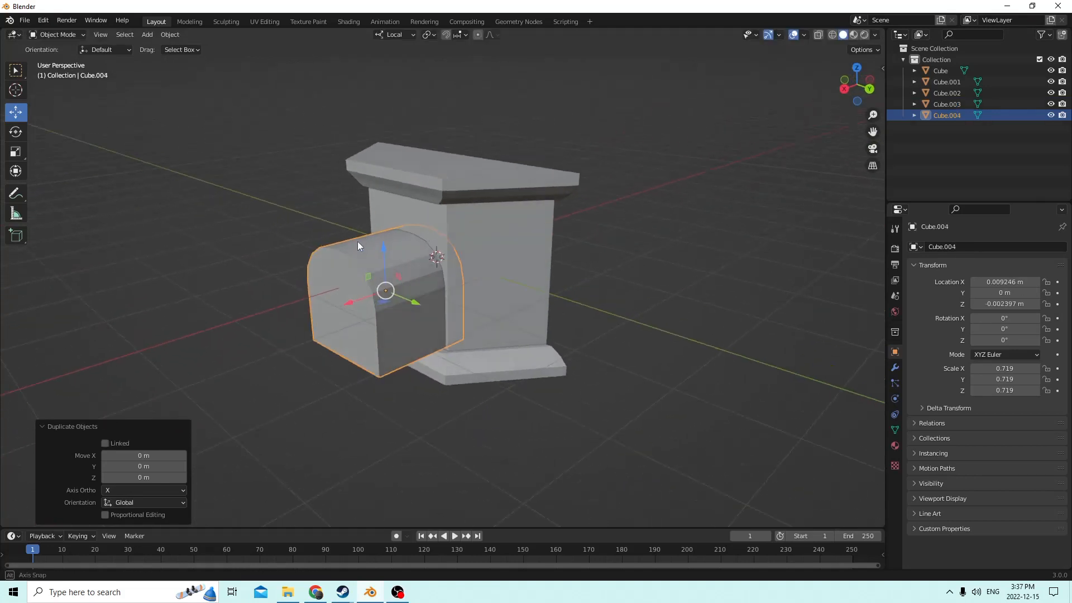
middle_click_drag(357, 241, 340, 303)
left_click_drag(340, 303, 213, 312)
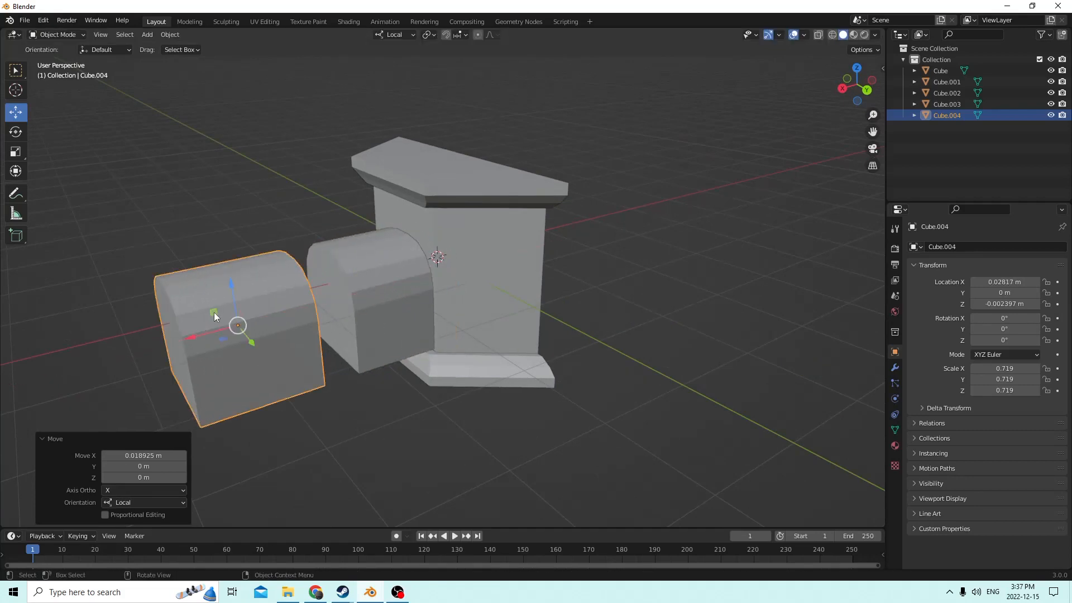
middle_click_drag(214, 312, 264, 304)
Step: Push the original arched block along X into the pedestal body, to about X 0.0028 m
left_click(407, 292)
middle_click_drag(407, 292, 288, 299)
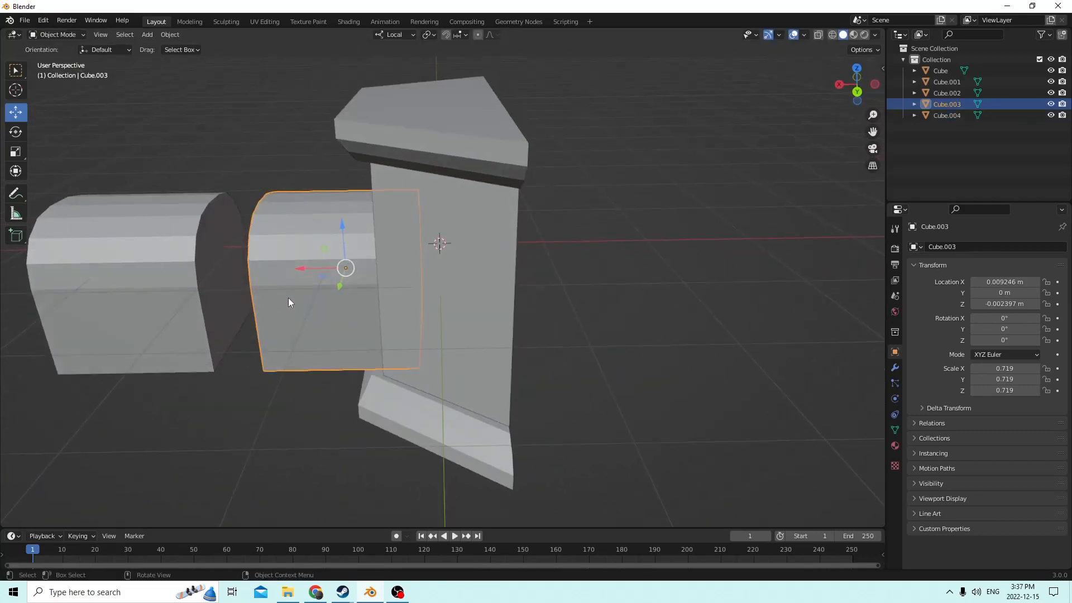
left_click_drag(301, 268, 376, 267)
middle_click_drag(376, 268, 357, 249)
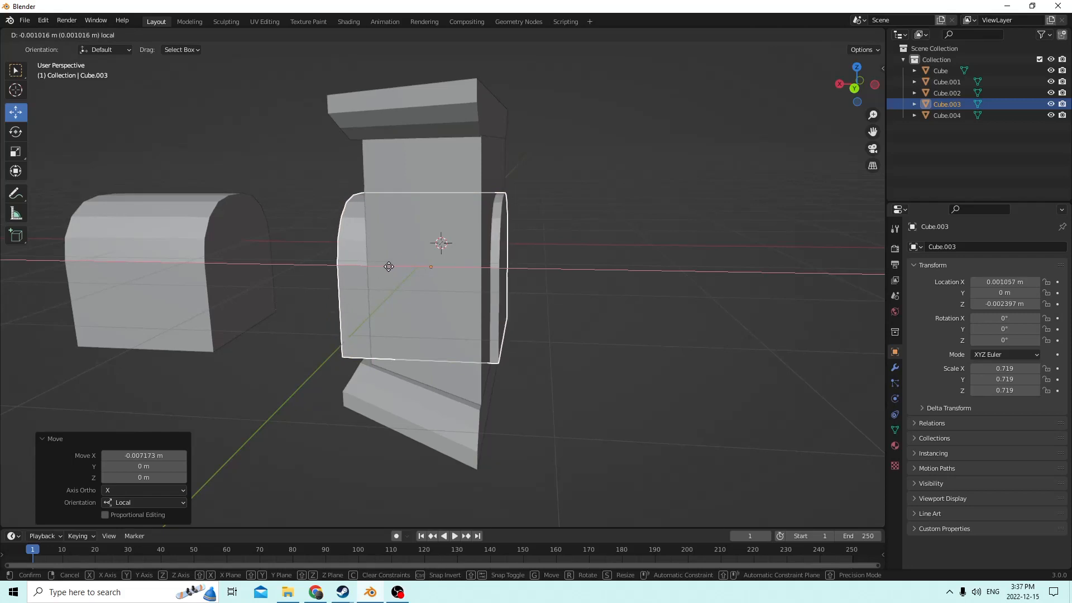
left_click_drag(376, 264, 373, 264)
mouse_move(373, 264)
middle_mouse_down()
mouse_move(429, 269)
mouse_move(371, 268)
mouse_move(391, 268)
middle_mouse_up()
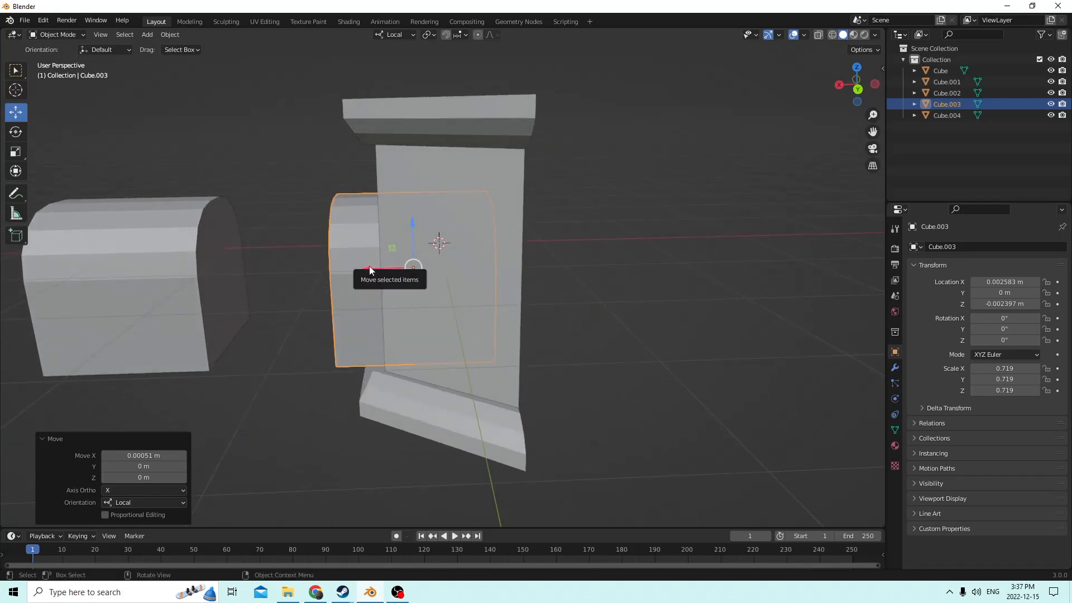
left_click_drag(370, 265, 367, 265)
middle_click_drag(367, 265, 390, 267)
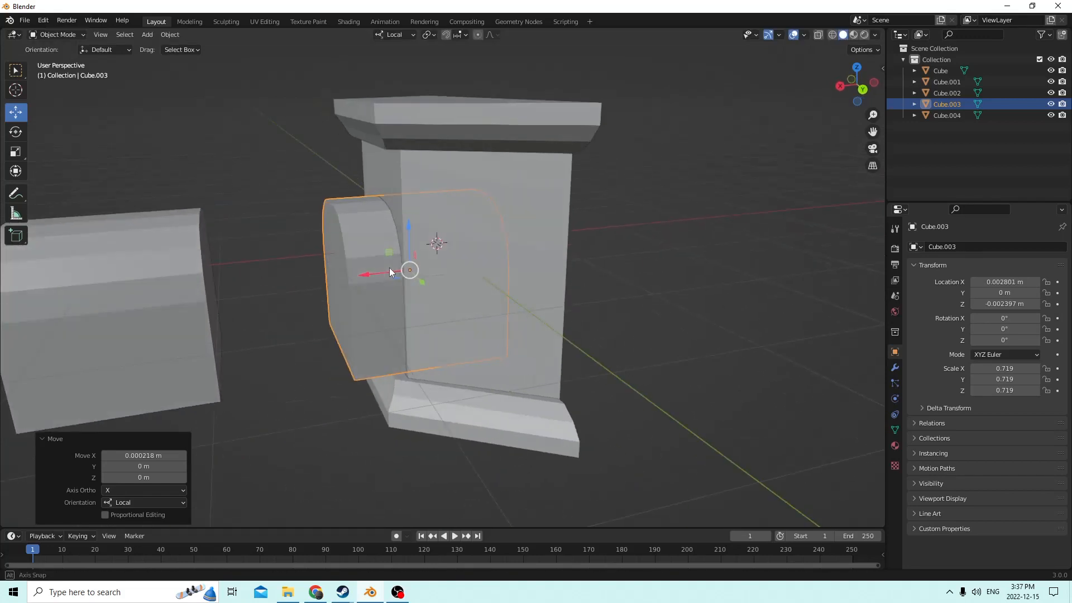
Step: Cut an arched recess into the pedestal body by subtracting the embedded arched block with a Bool Tool difference
left_click(519, 264, "shift")
middle_click_drag(519, 261, 416, 228)
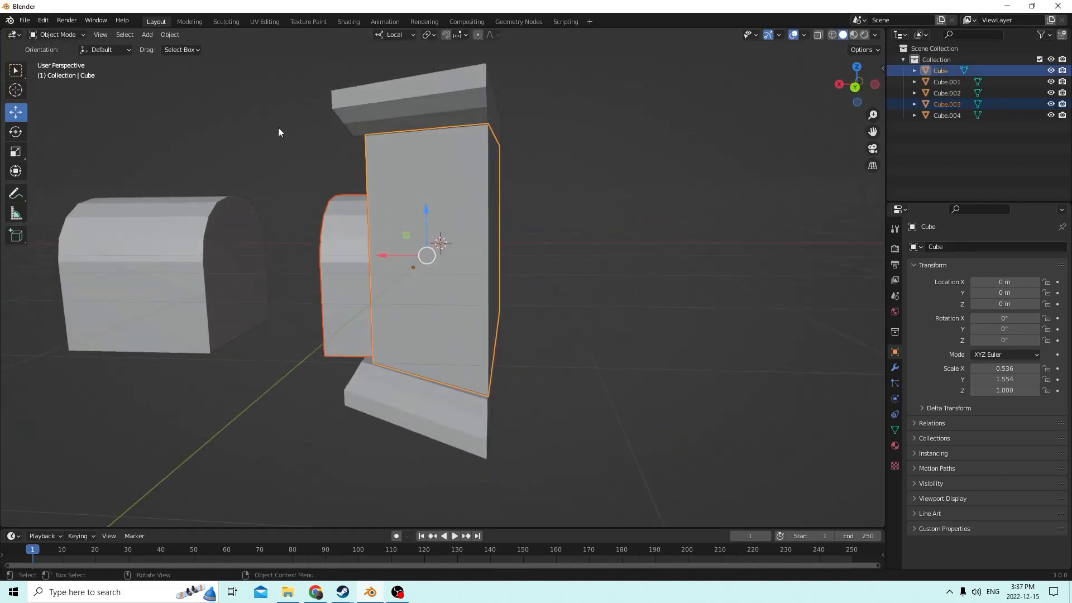
left_click(166, 35)
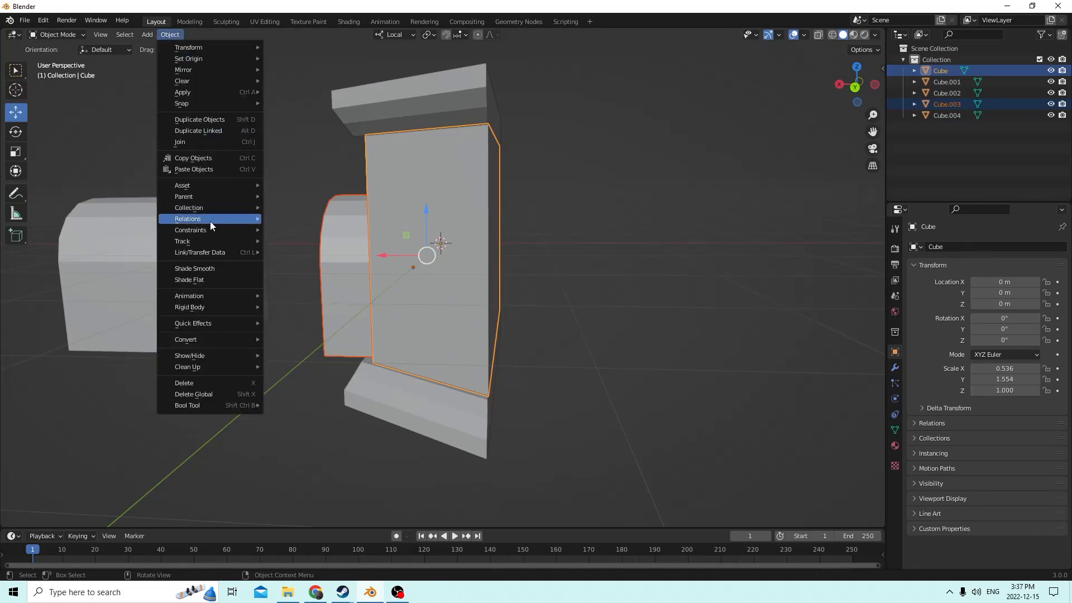
mouse_move(200, 406)
left_click(293, 416)
middle_click_drag(313, 408, 338, 331)
Step: Duplicate the spare arched block in place and lower the copy along Z to about -0.0037 m
left_click(300, 327)
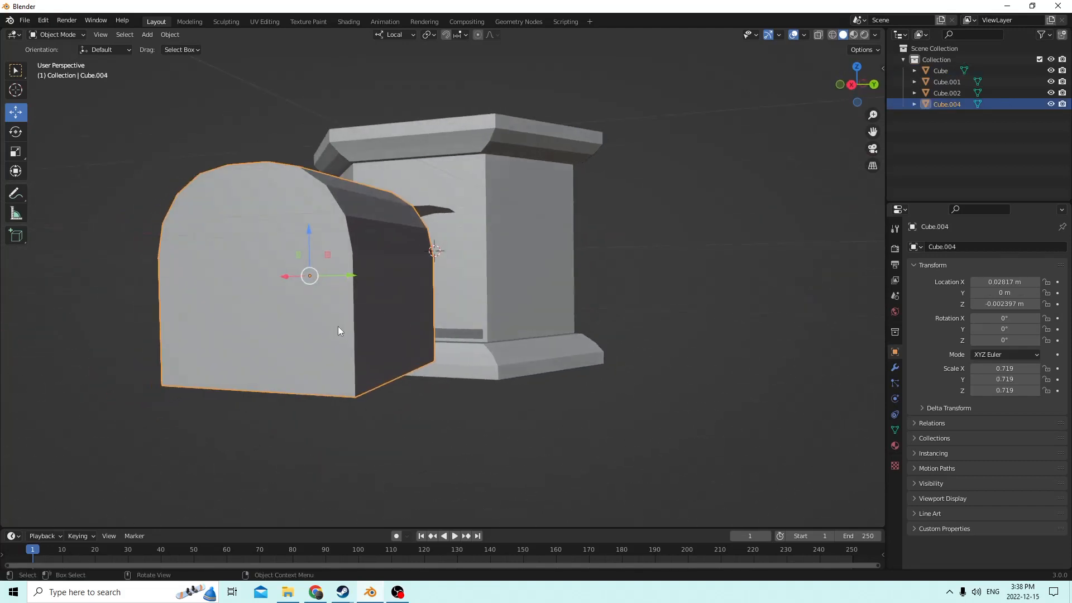
key("shift+d")
key("Escape")
mouse_move(373, 301)
middle_mouse_down()
mouse_move(370, 287)
mouse_move(383, 307)
middle_mouse_up()
left_click_drag(409, 224, 411, 246)
middle_click_drag(411, 245, 422, 259)
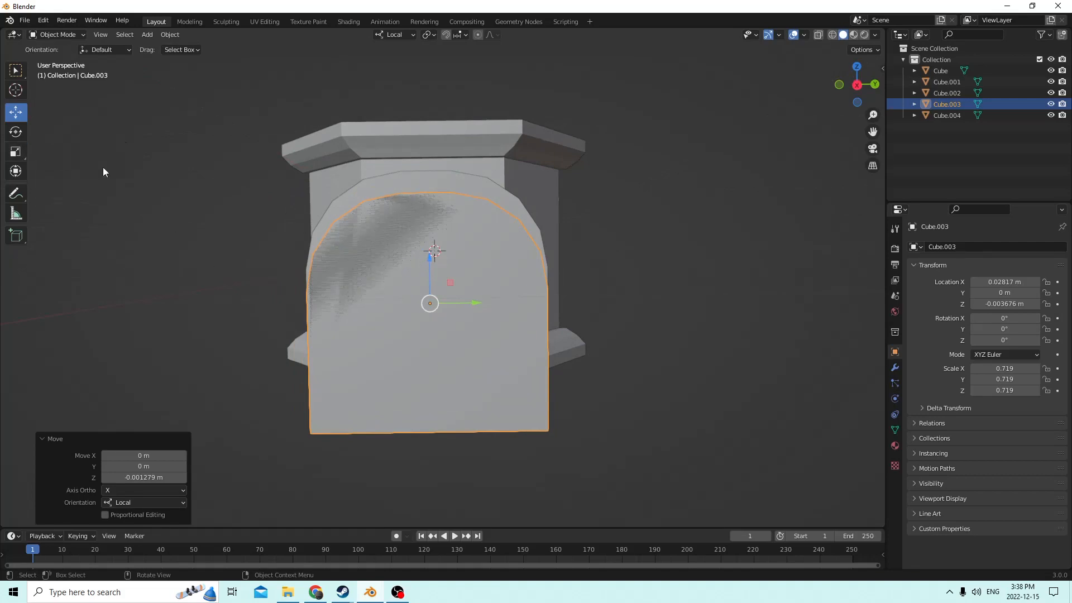
middle_click_drag(85, 169, 248, 231)
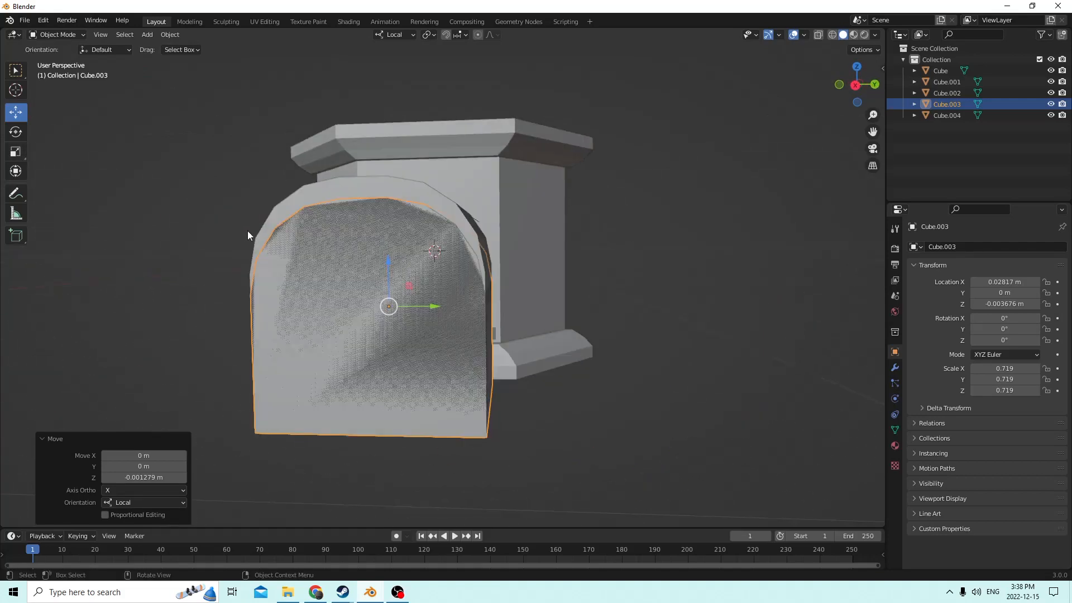
Step: Duplicate the lowered arched block and move this extra copy down along Z to about -0.0185 m
key("shift+d")
key("Escape")
middle_click_drag(376, 223, 561, 273)
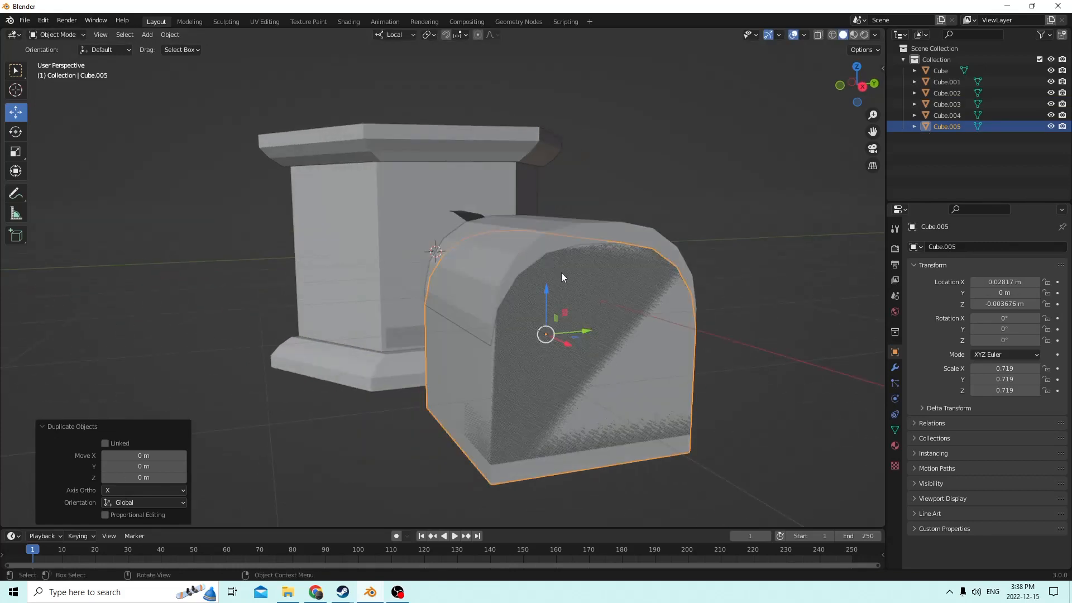
key("g")
key("z")
left_click(565, 414)
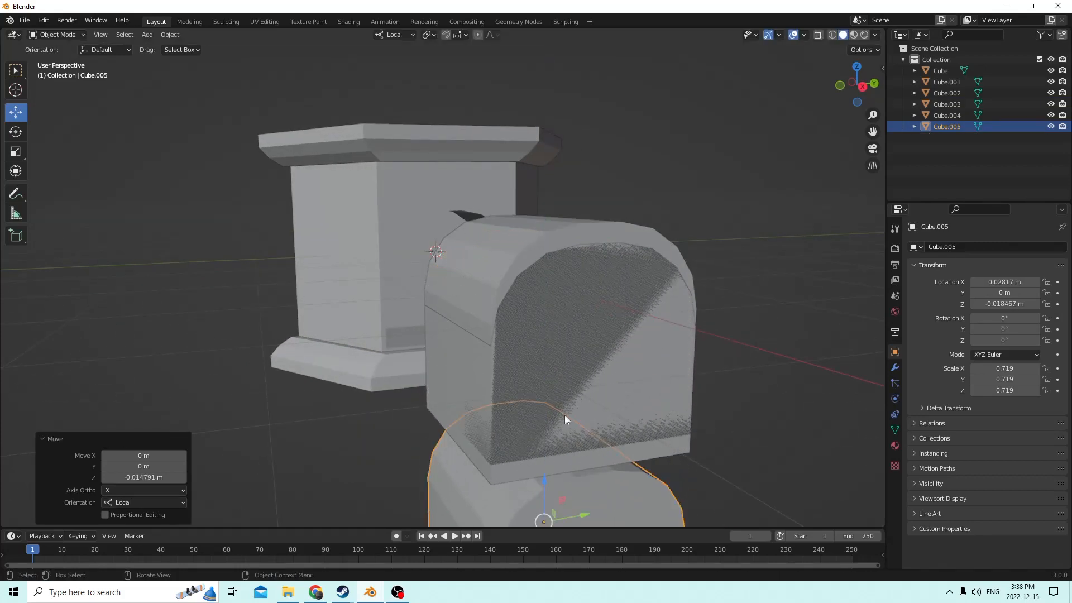
Step: Scale the uppermost arched block to about 0.872 along X and narrow it slightly along Y
left_click(485, 365)
middle_click_drag(511, 367, 464, 366)
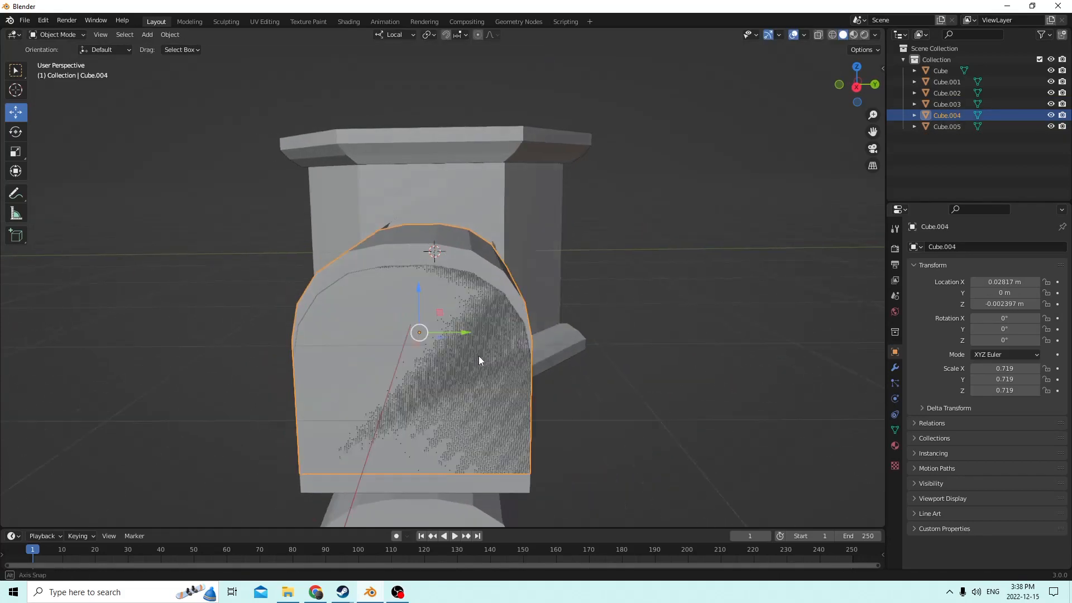
left_click(15, 151)
middle_click_drag(406, 198, 239, 286)
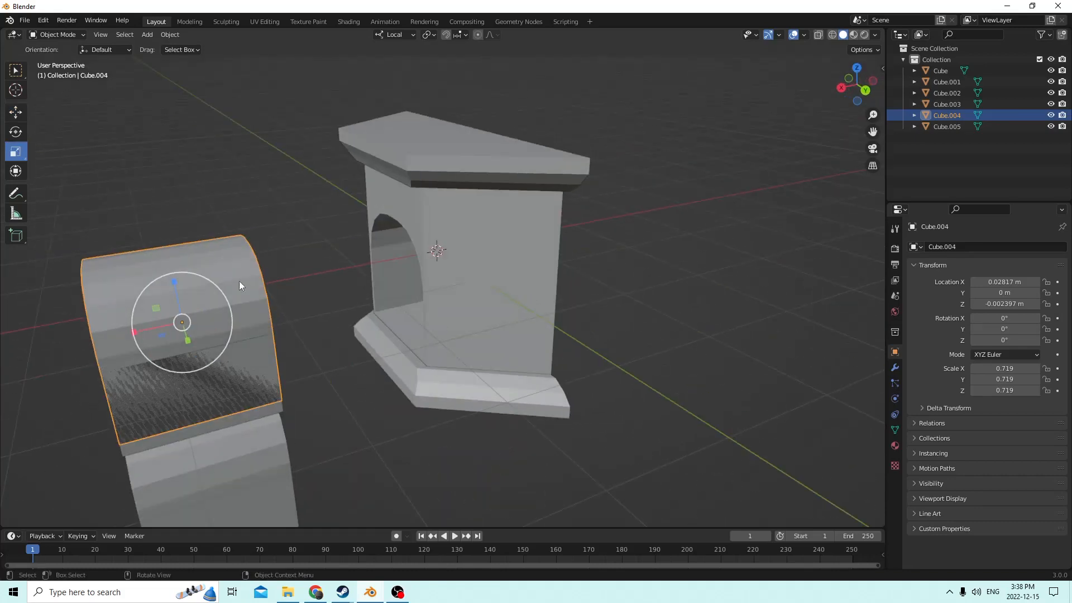
left_click_drag(132, 330, 120, 329)
middle_click_drag(120, 329, 227, 320)
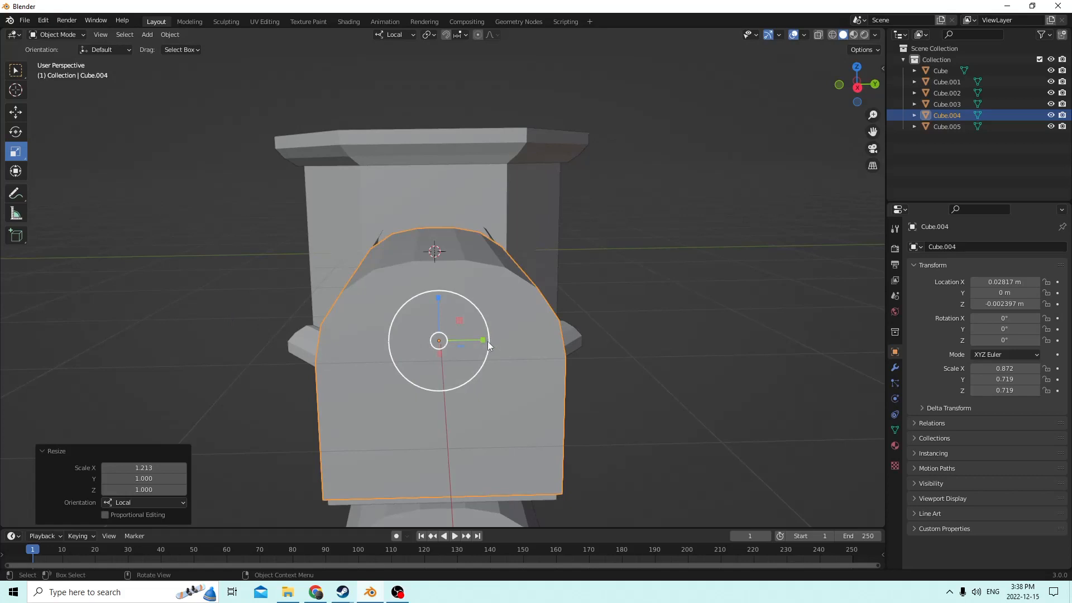
left_click_drag(487, 341, 474, 343)
middle_click_drag(474, 342, 464, 319)
Step: Raise the wider arched block along Z to about -0.0006 m so it sits above the narrower one
left_click(390, 274)
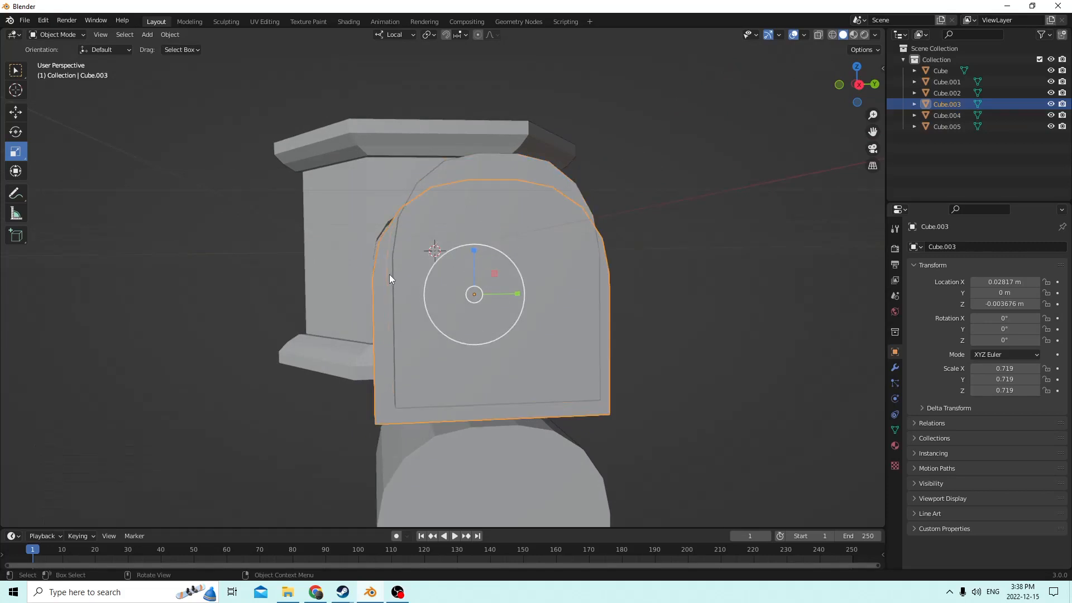
middle_click_drag(390, 274, 417, 286)
left_click(16, 112)
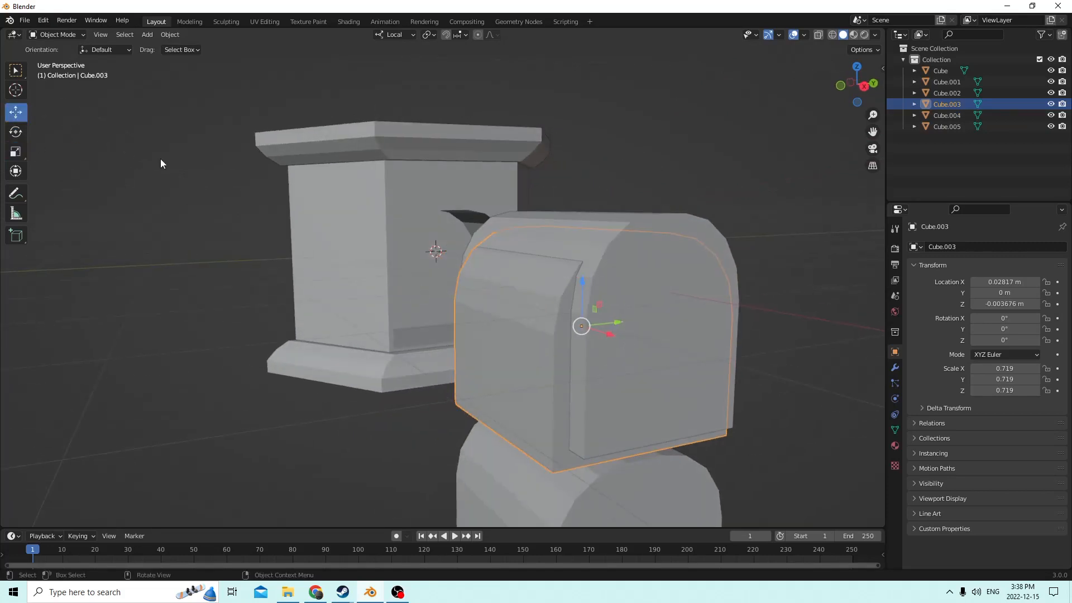
left_click_drag(582, 281, 575, 241)
middle_click_drag(575, 241, 542, 230)
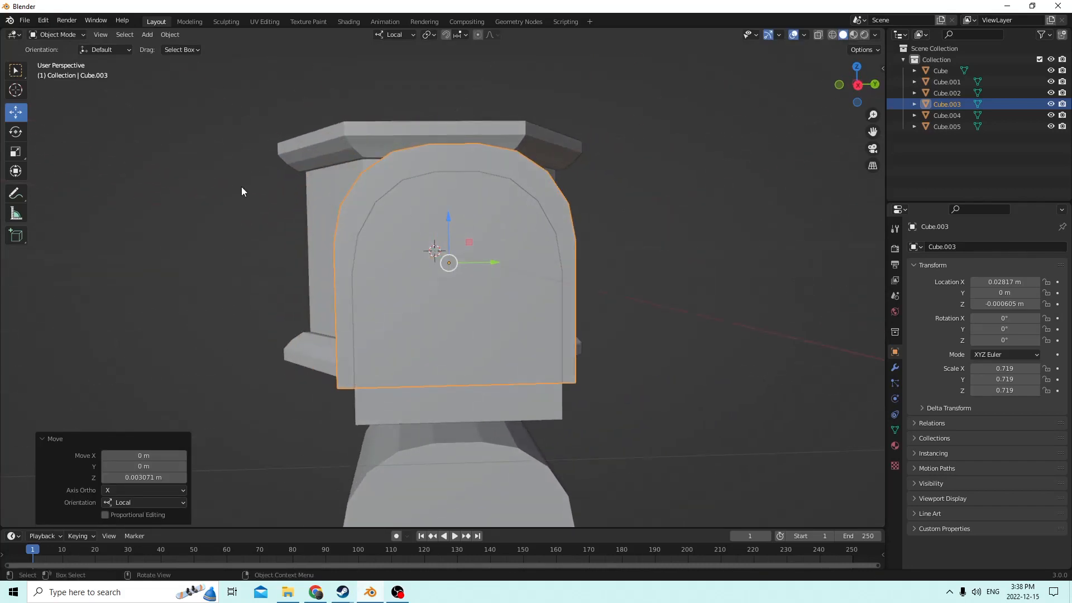
Step: Scale the inner arched block down slightly along Y to leave a thicker wall in the outer block
left_click(456, 313)
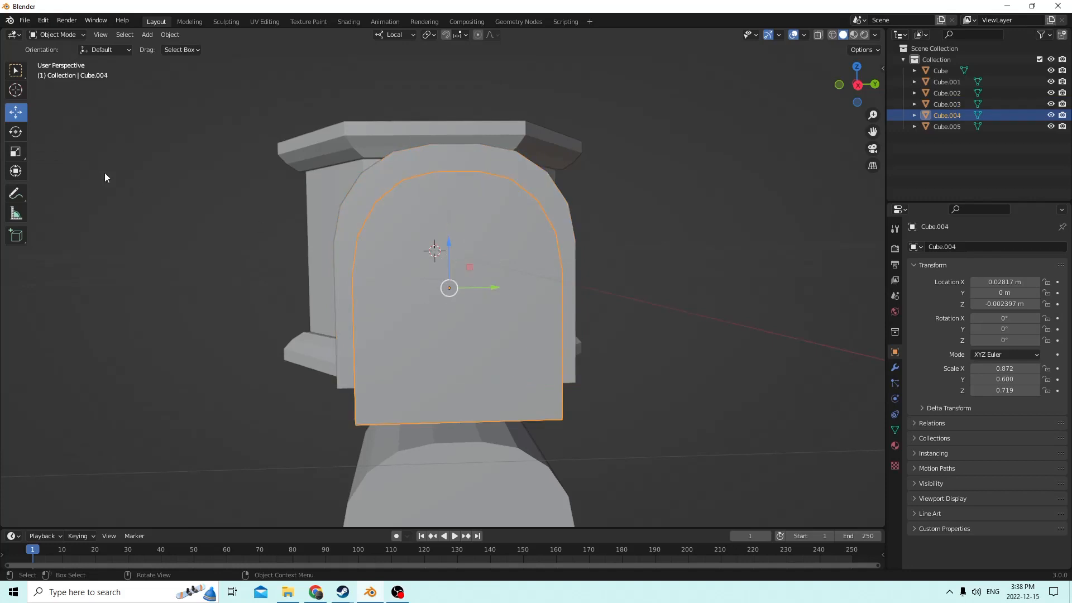
left_click(14, 155)
left_click_drag(484, 288, 484, 285)
middle_click_drag(484, 285, 471, 284)
middle_click_drag(501, 246, 365, 282)
Step: Subtract the inner arched block from the outer one with a Bool Tool auto difference to form a hollow arch
left_click(365, 238, "shift")
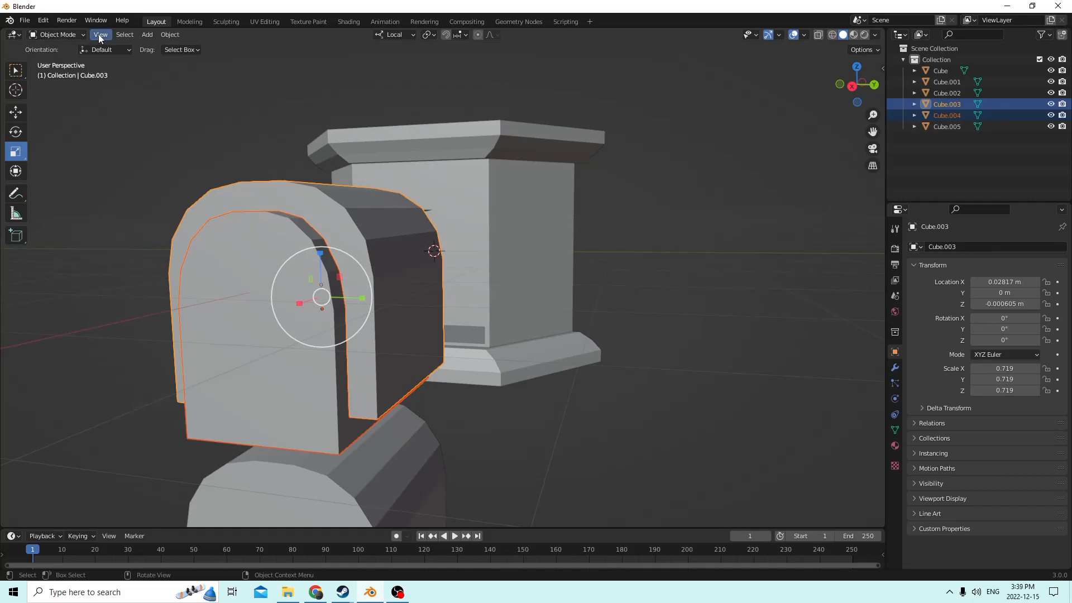
left_click(170, 36)
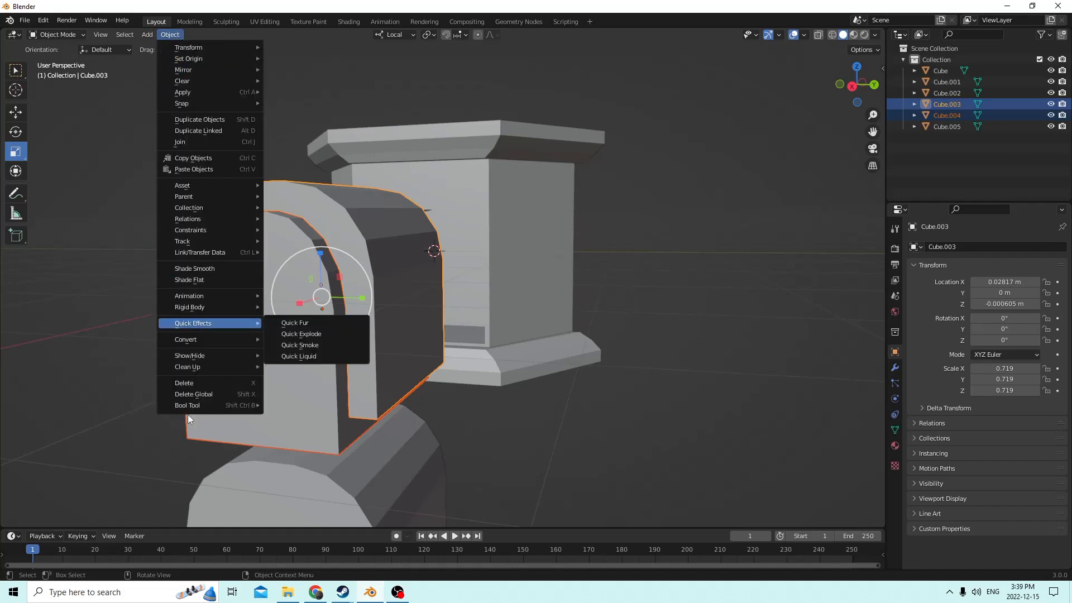
left_click(166, 36)
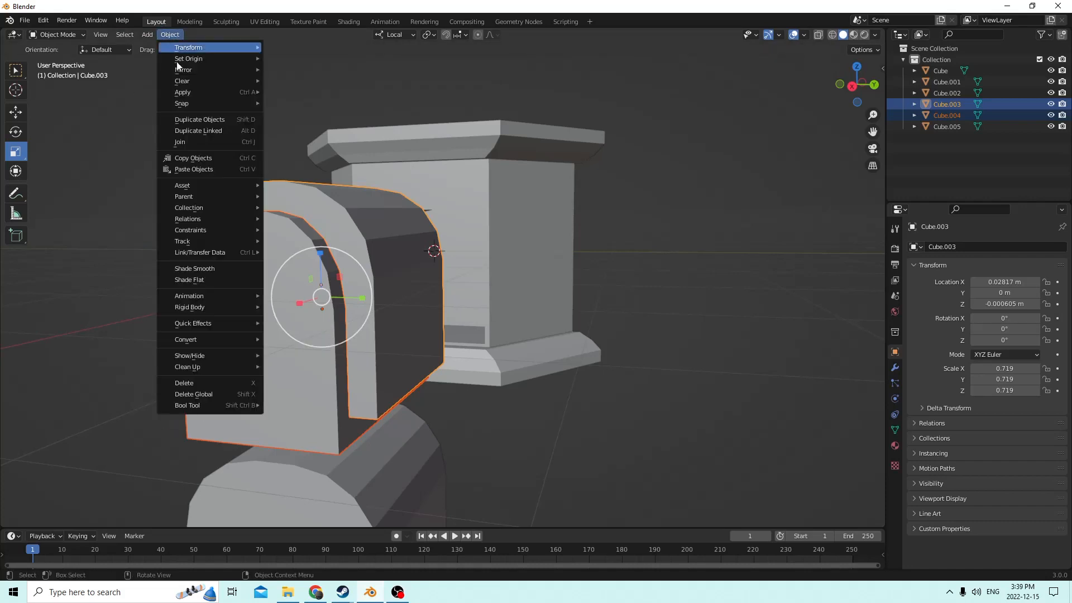
mouse_move(199, 407)
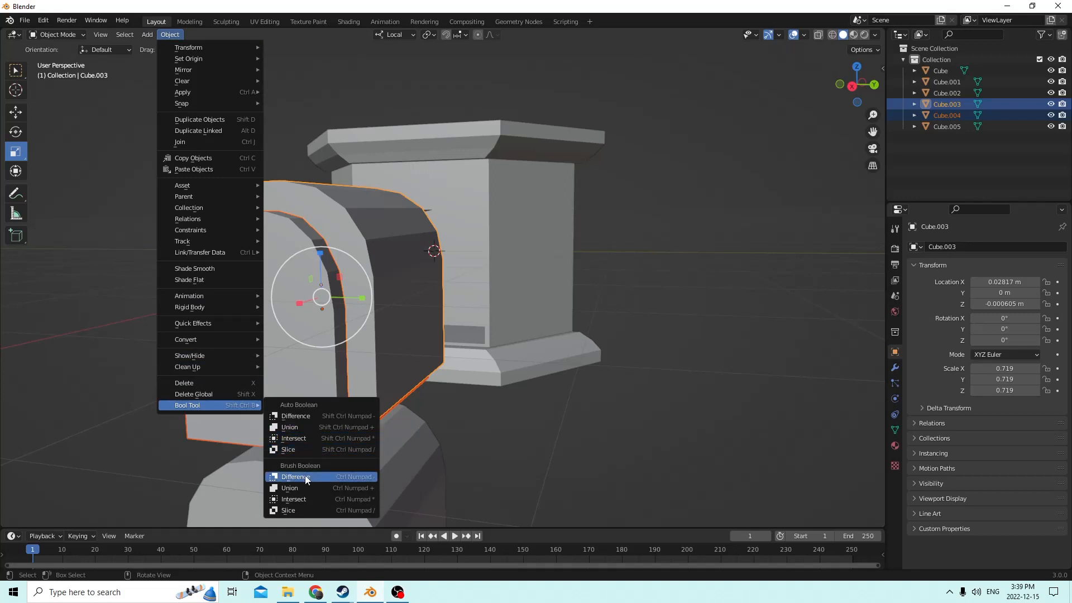
left_click(304, 420)
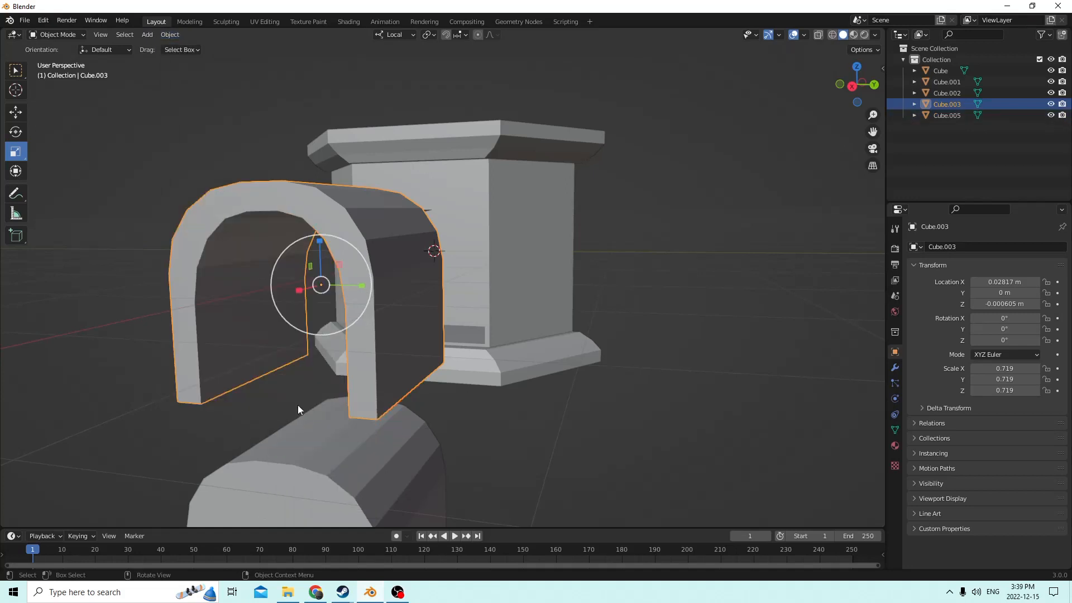
middle_click_drag(297, 405, 352, 407)
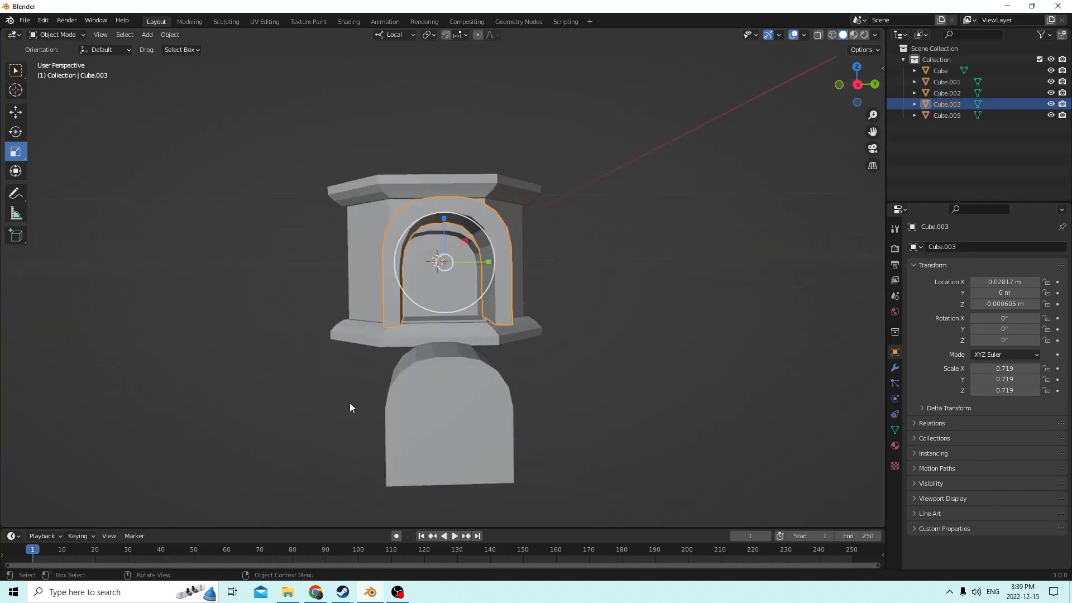
Step: Delete the spare arched block below the pedestal
left_click(433, 409)
middle_click_drag(433, 410, 414, 421)
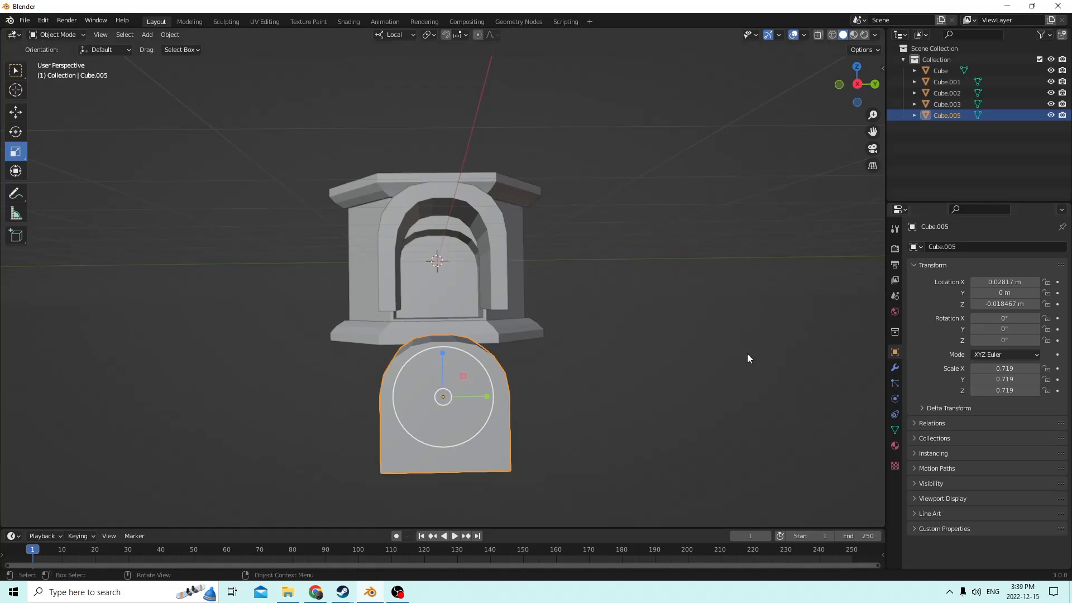
key("Delete")
middle_click_drag(729, 361, 675, 379)
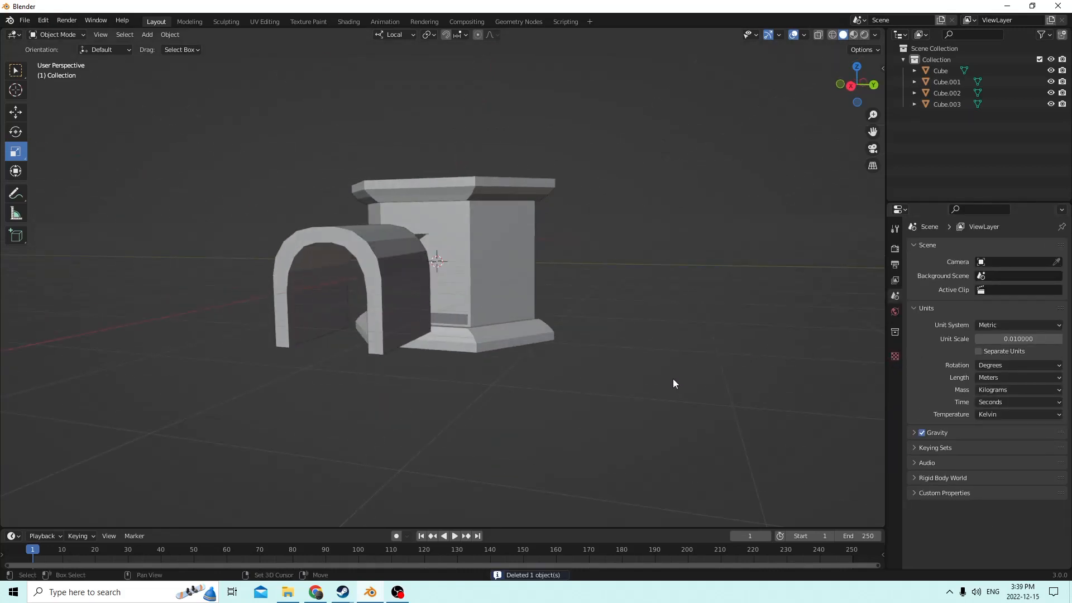
Step: Add a 0.02 m mesh cube at the world origin
key("shift+a")
mouse_move(646, 353)
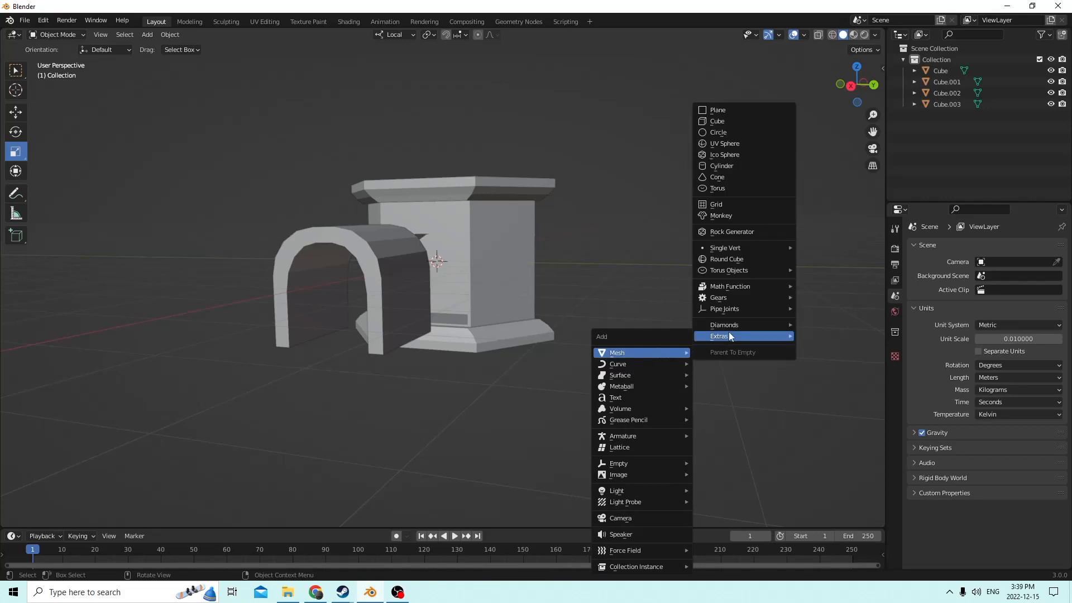
left_click(721, 120)
middle_click_drag(720, 120, 604, 176)
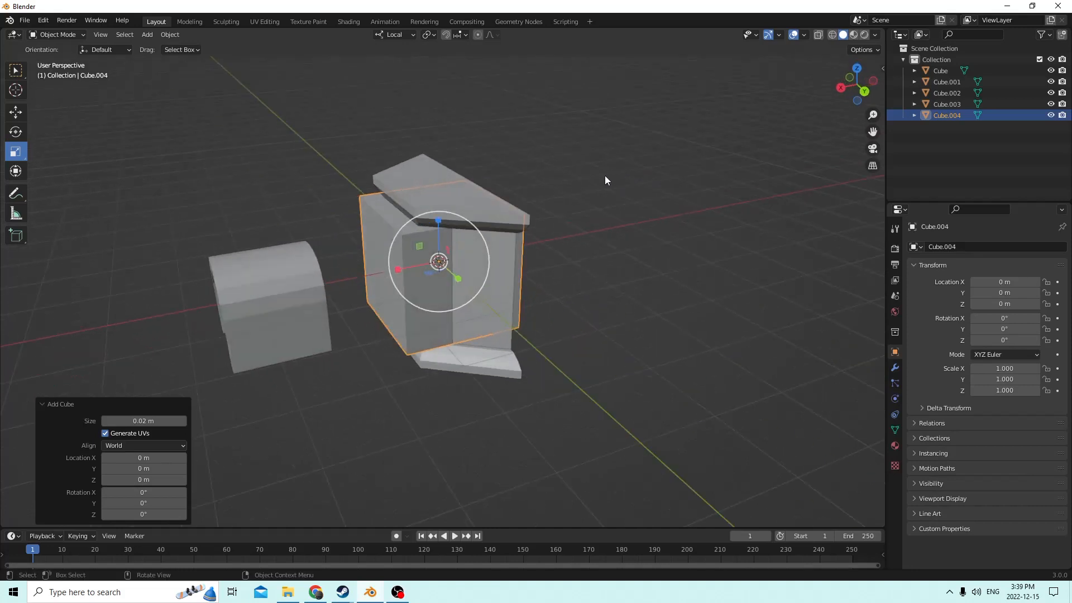
Step: Move the cube over the hollow arch's legs, to about 0.0258 m along X and -0.0076 m along Z
left_click(15, 113)
left_click_drag(402, 271, 260, 311)
middle_click_drag(271, 300, 343, 277)
left_click_drag(389, 246, 383, 316)
middle_click_drag(383, 316, 404, 302)
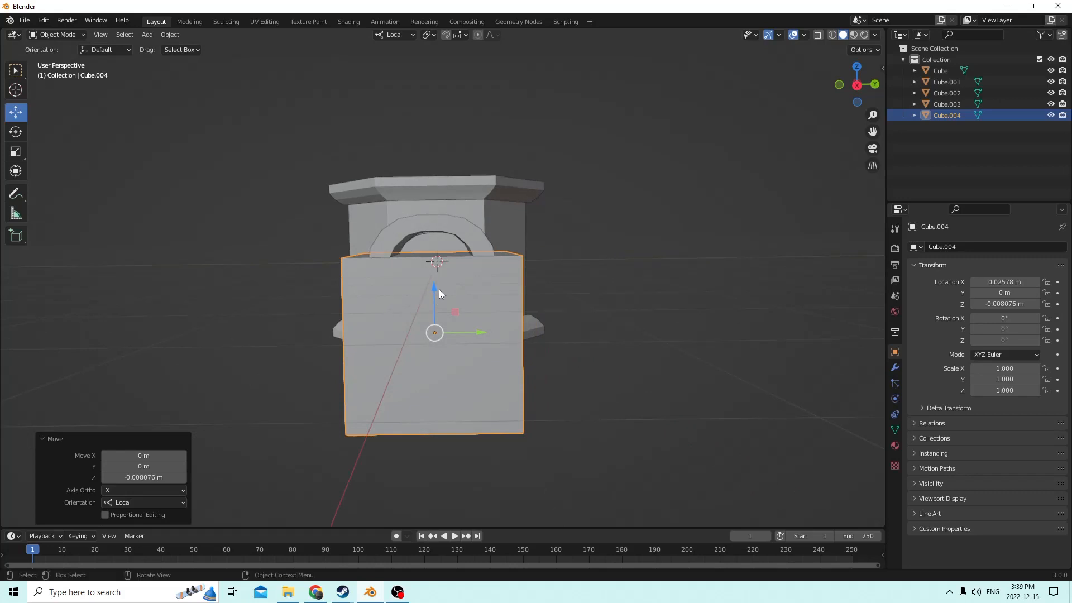
left_click_drag(434, 286, 433, 283)
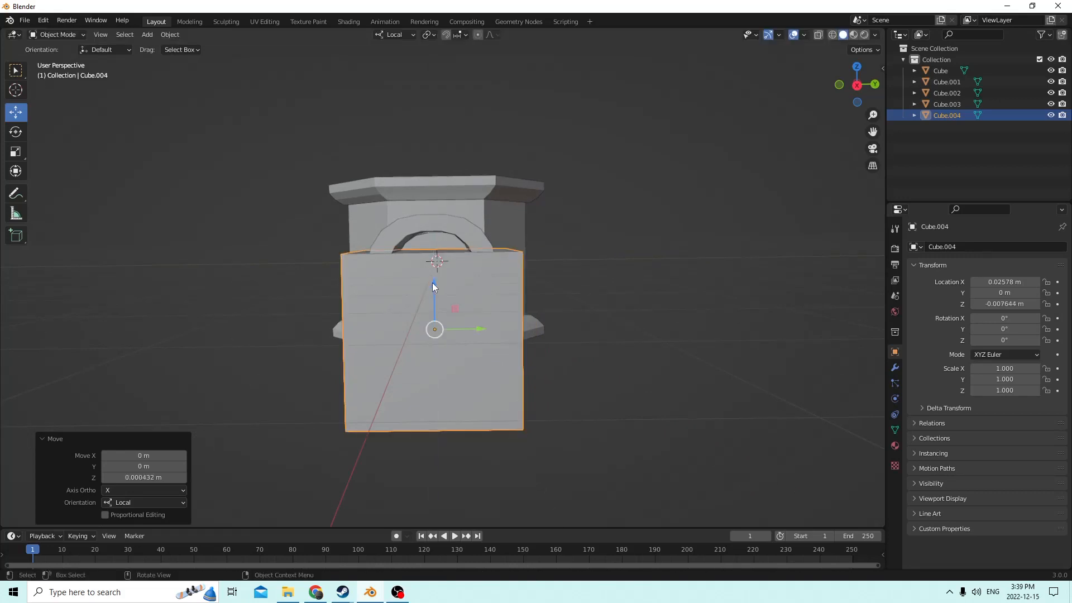
middle_click_drag(433, 282, 174, 119)
Step: Cut off the arch's legs by subtracting the cube with a Bool Tool auto difference
left_click(380, 267, "shift")
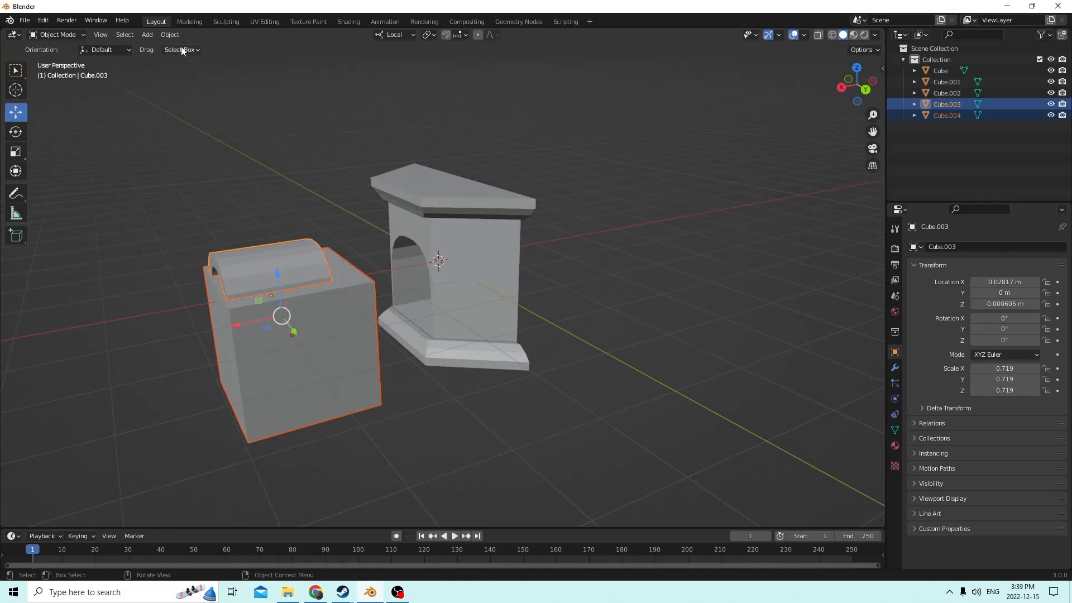
left_click(170, 35)
mouse_move(220, 406)
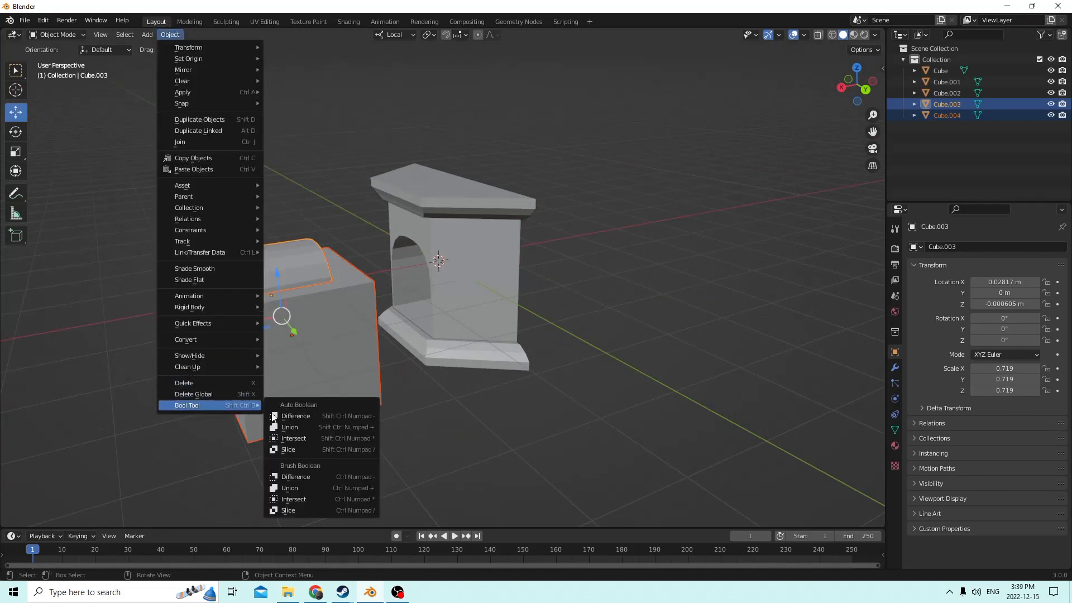
left_click(304, 420)
middle_click_drag(303, 420, 337, 304)
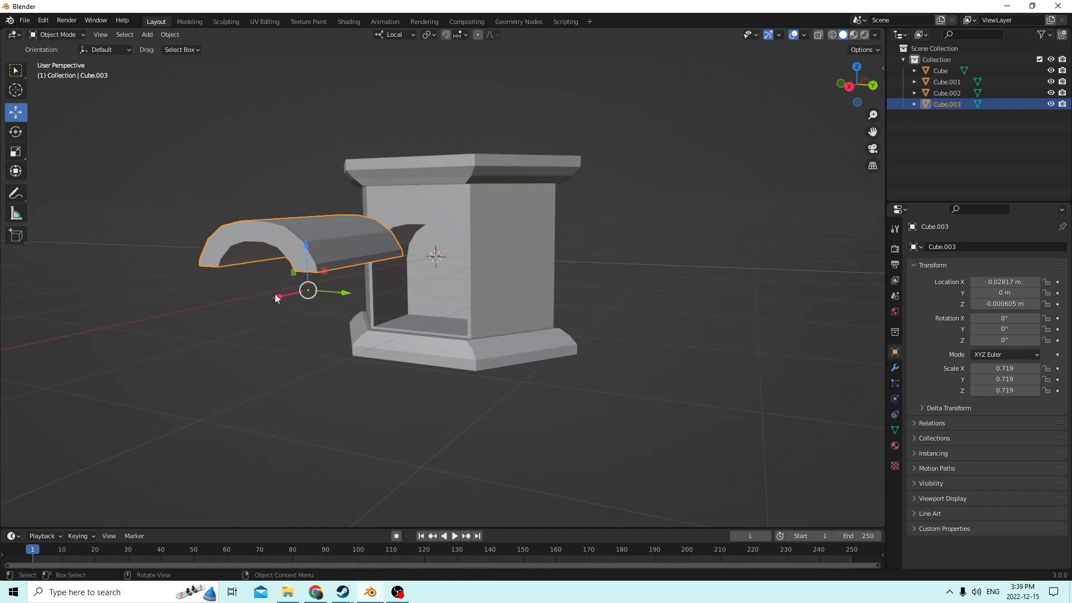
Step: Move the curved arch piece into the top of the pedestal's recess, at X about -0.0011 m and Z about 0.0001 m
left_click_drag(274, 293, 386, 264)
middle_click_drag(407, 260, 481, 300)
left_click_drag(481, 299, 458, 269)
middle_click_drag(458, 270, 392, 229)
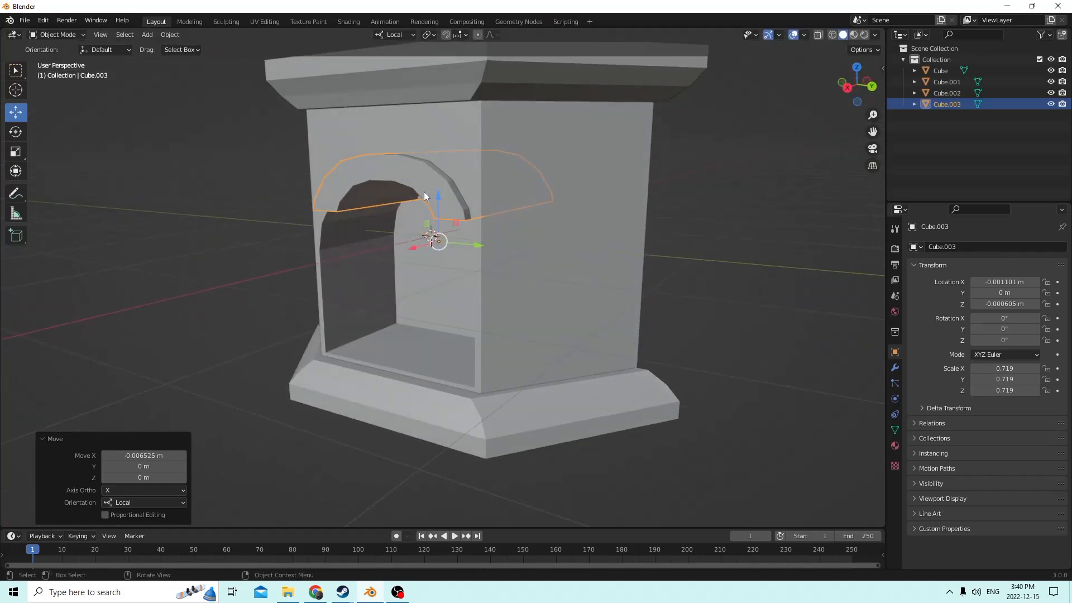
mouse_move(434, 188)
left_mouse_down()
mouse_move(434, 168)
mouse_move(435, 182)
left_mouse_up()
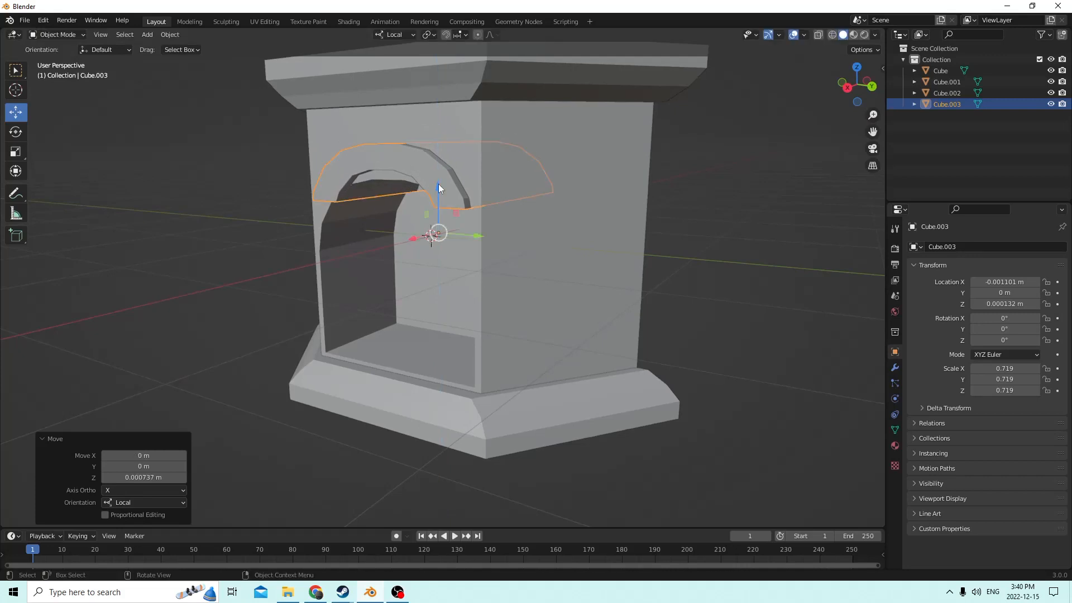
middle_click_drag(435, 182, 493, 173)
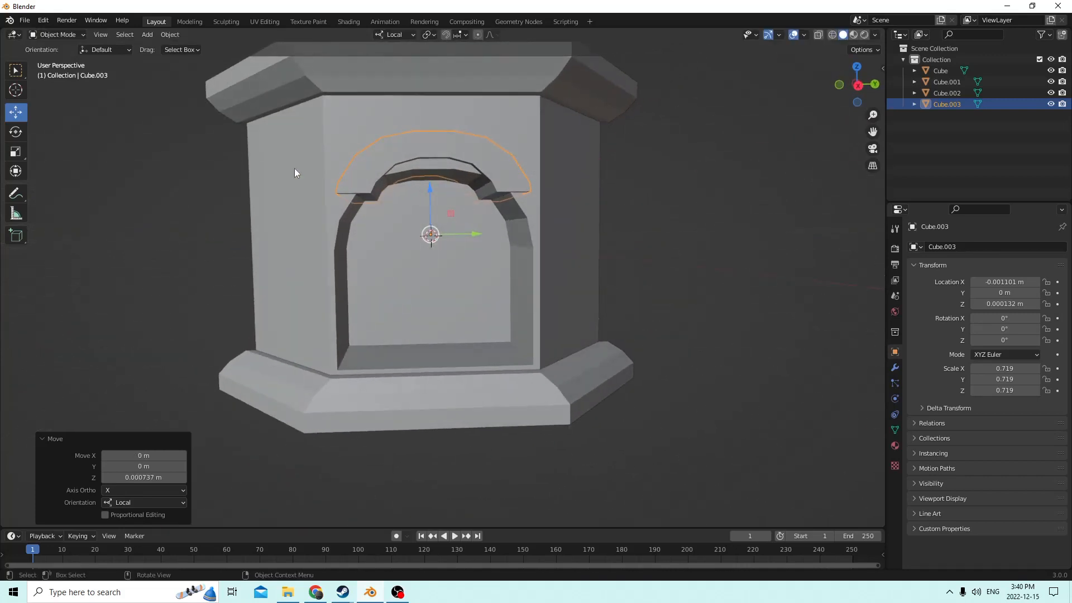
Step: Widen the arch piece to a Y scale of about 0.963 and lower it to Z about -0.0006 m
left_click(16, 151)
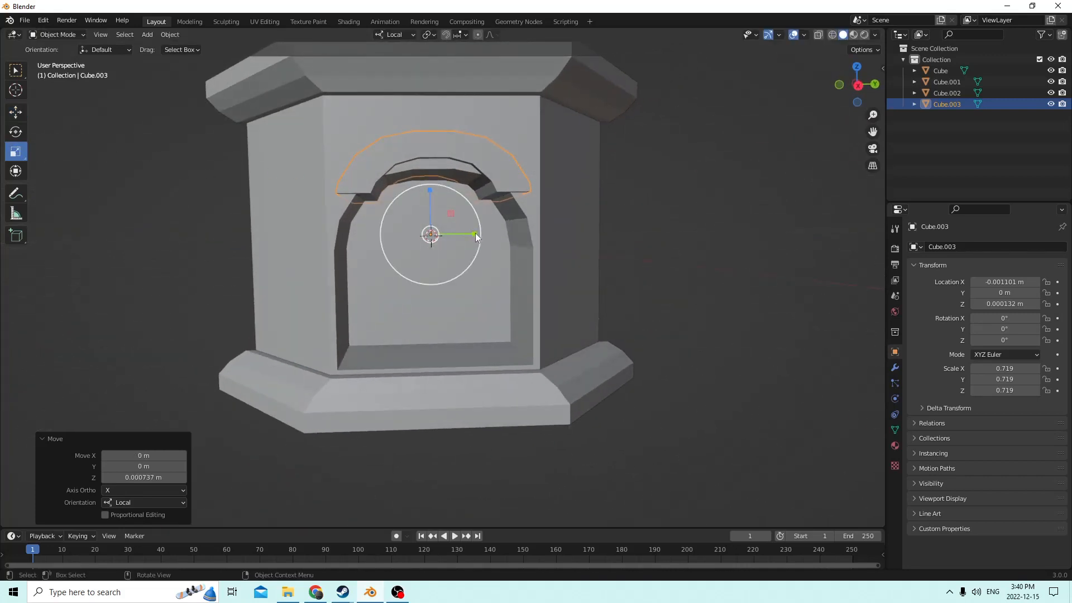
left_click_drag(475, 233, 494, 236)
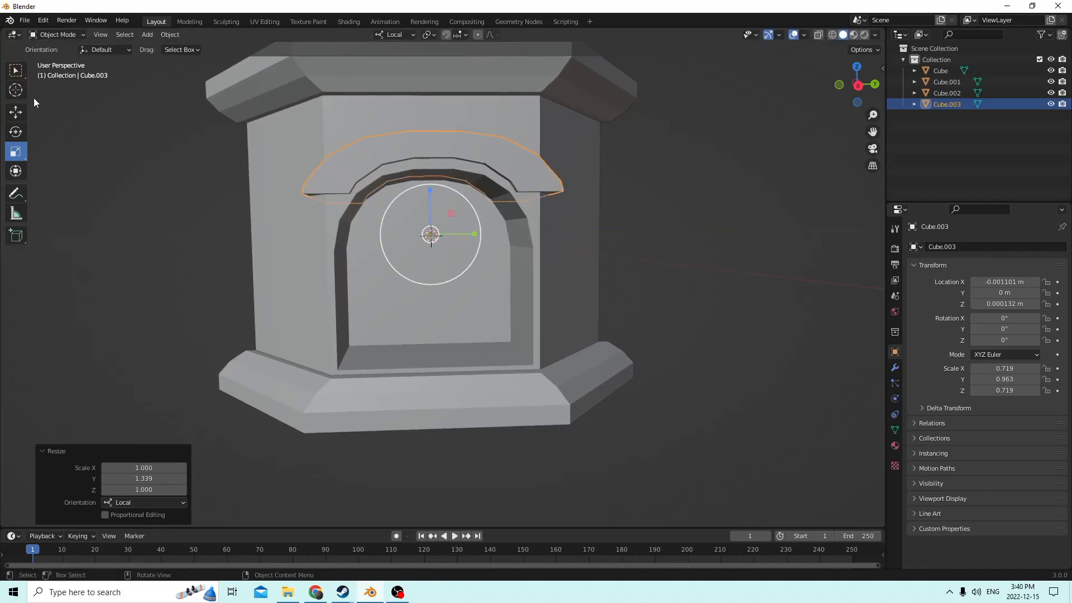
left_click(15, 111)
left_click_drag(429, 191, 430, 195)
middle_click_drag(430, 196, 377, 206)
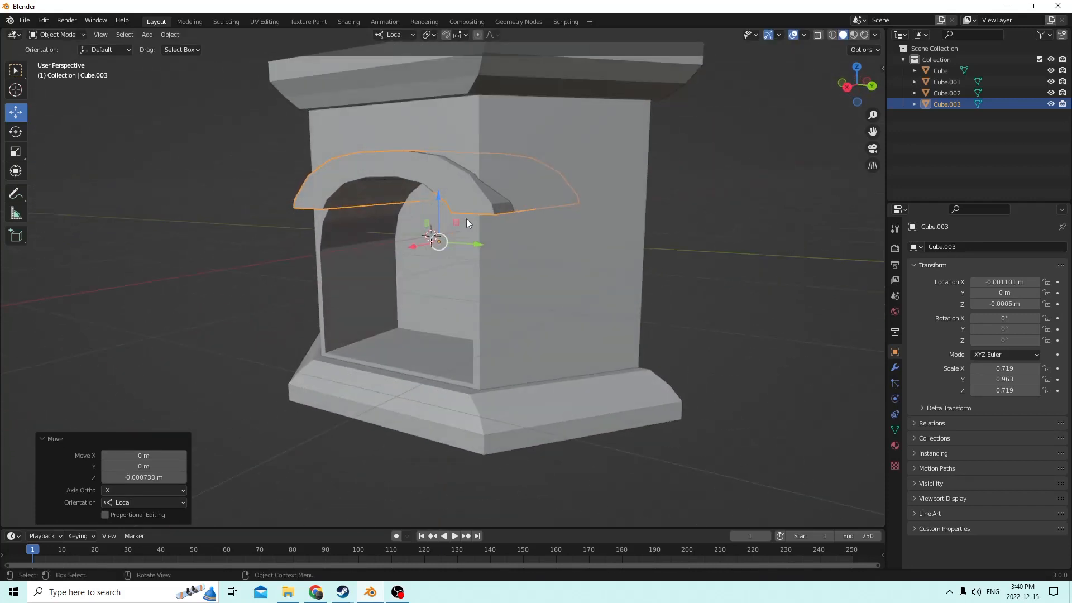
Step: In Edit Mode, select the sloped outer faces at both ends of the arch piece and scale them inward along Y
left_click(501, 209)
left_click(466, 196)
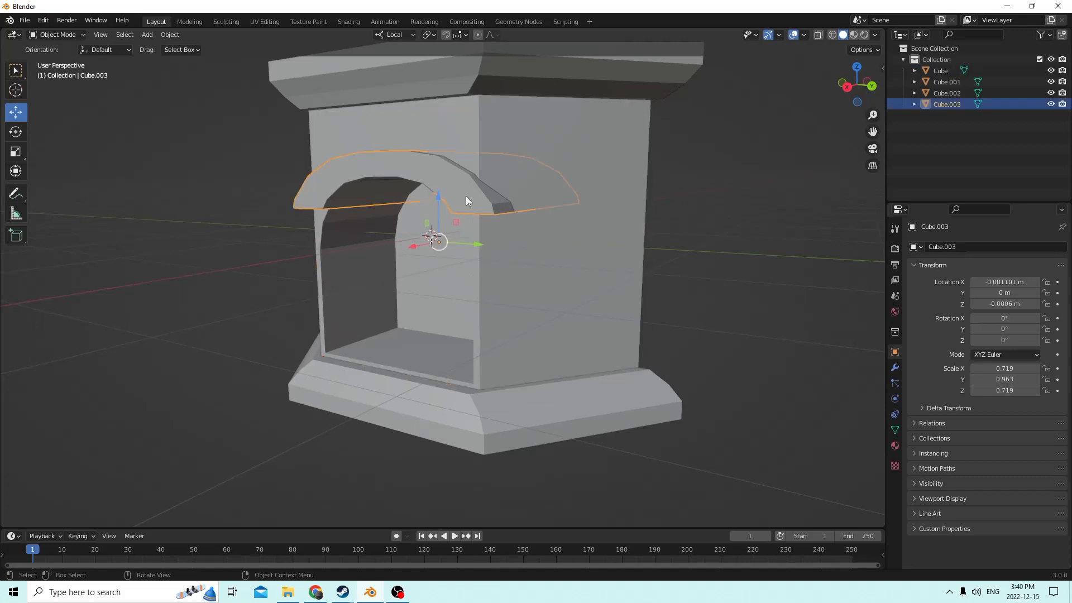
key("Tab")
middle_click_drag(466, 196, 649, 211)
left_click(512, 213)
left_click(516, 211)
left_click(417, 206, "shift")
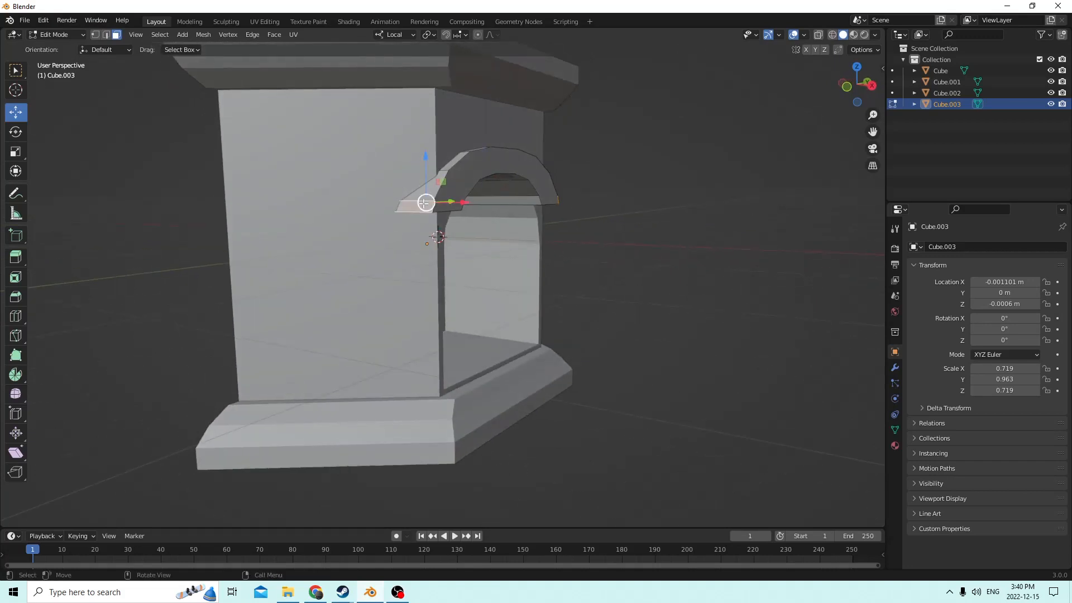
middle_click_drag(425, 202, 468, 206)
left_click(16, 151)
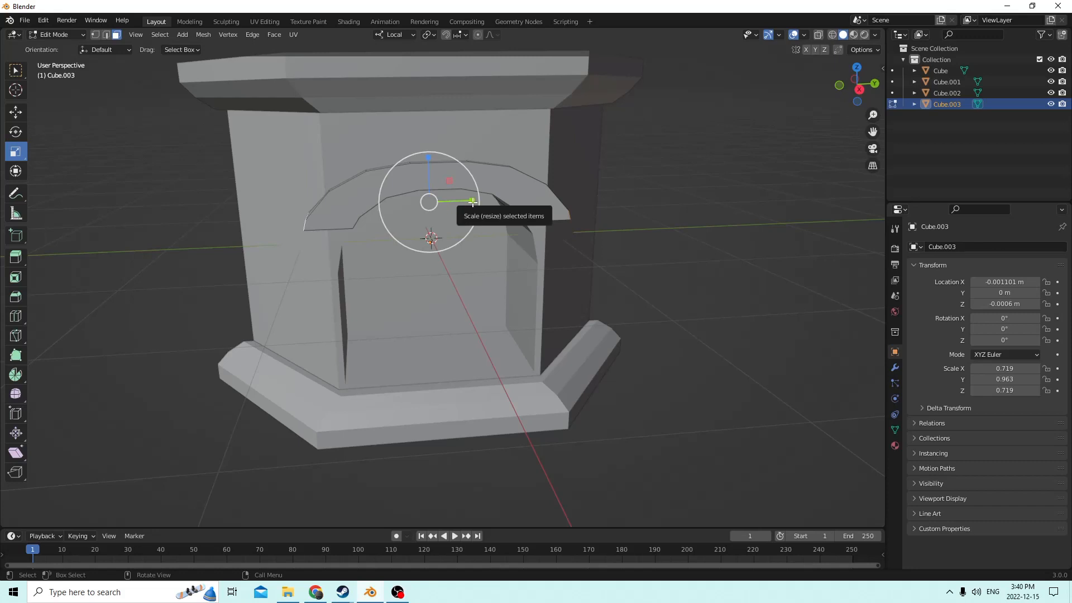
left_click_drag(472, 201, 462, 202)
middle_click_drag(463, 202, 387, 123)
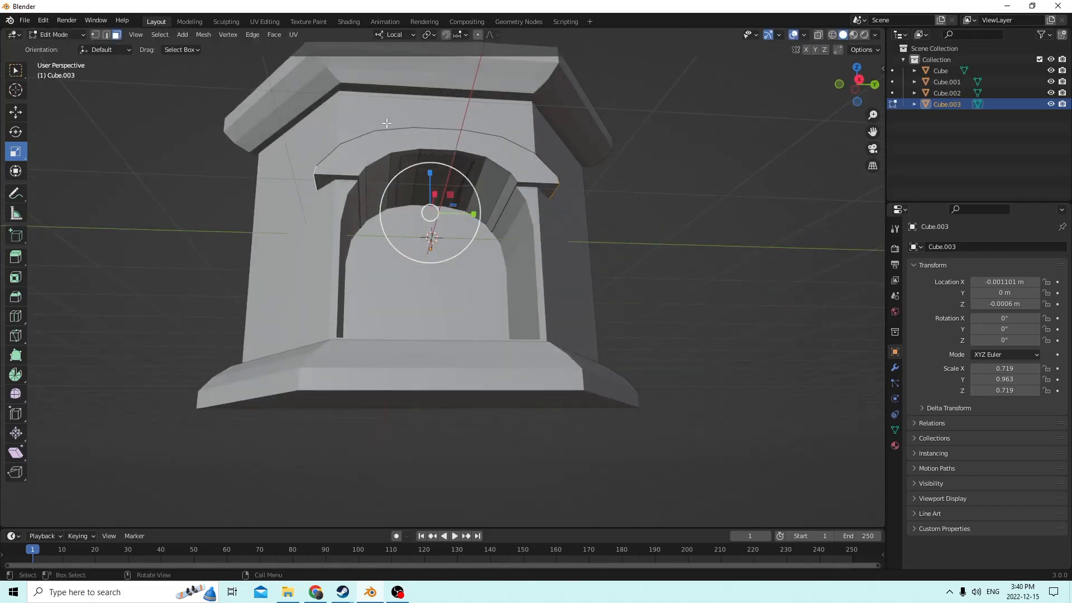
left_click(330, 180)
middle_click_drag(310, 186, 506, 189)
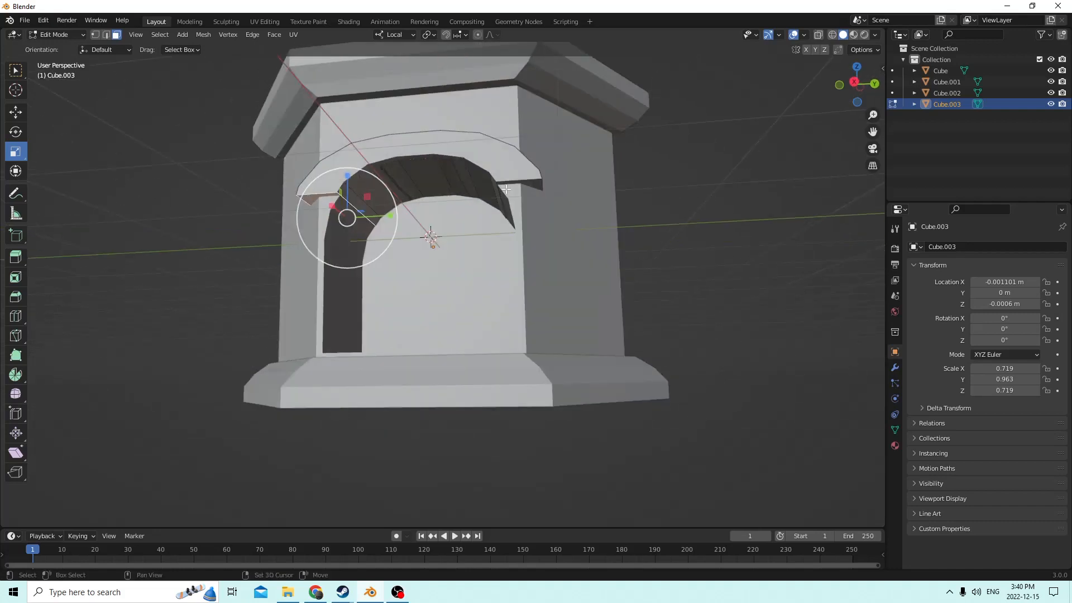
left_click(429, 183, "alt")
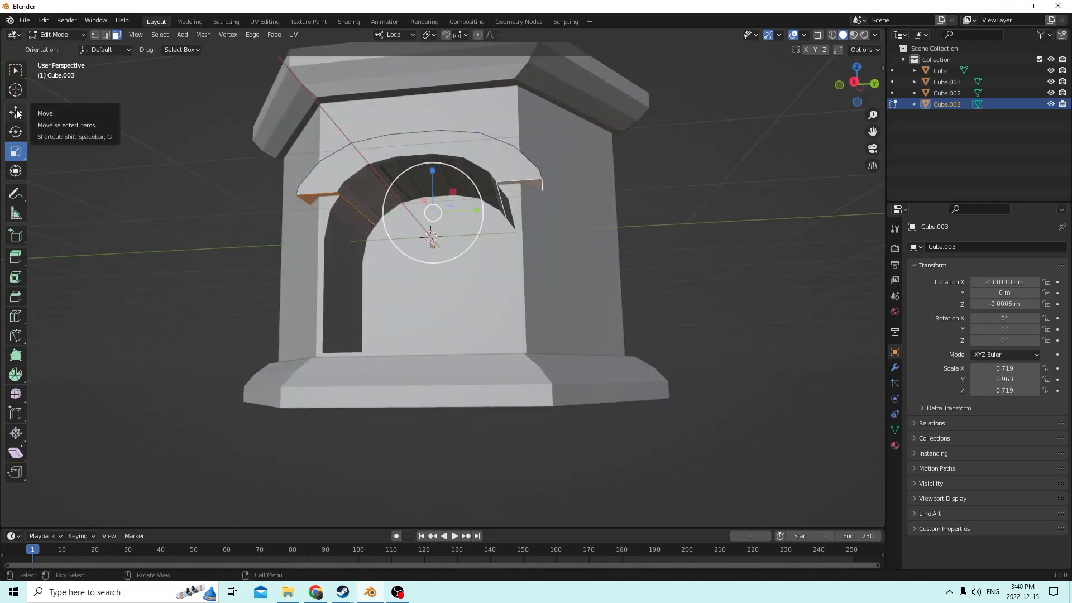
left_click_drag(477, 214, 468, 214)
right_click(468, 214)
middle_click_drag(468, 214, 296, 259)
Step: Return to Object Mode and narrow the arch piece to a Y scale of about 0.678
key("Tab")
scroll(529, 280, "down", 2)
scroll(525, 280, "up", 1)
left_click(15, 151)
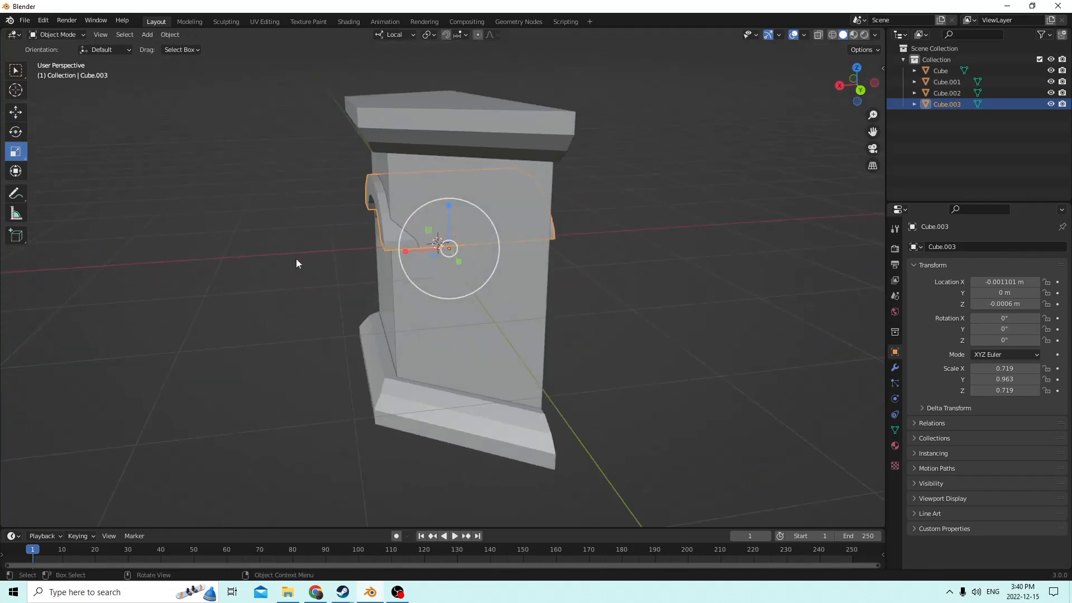
middle_click_drag(413, 252, 475, 250)
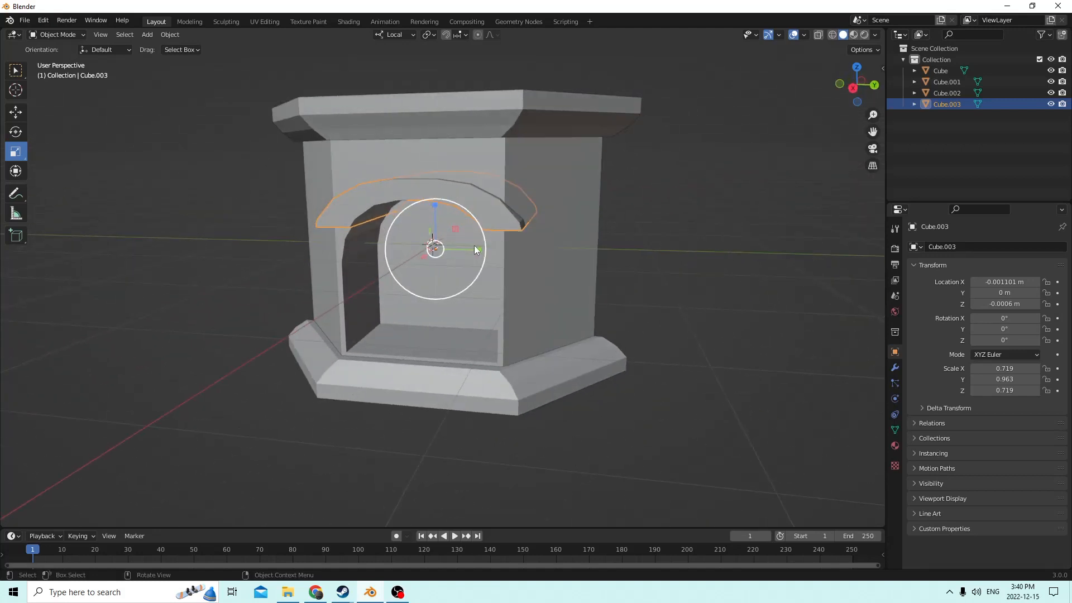
left_click_drag(480, 247, 464, 240)
middle_click_drag(464, 240, 363, 204)
Step: Lower the arch piece along Z to about -0.0022 m to fit the curve of the recess
left_click(15, 112)
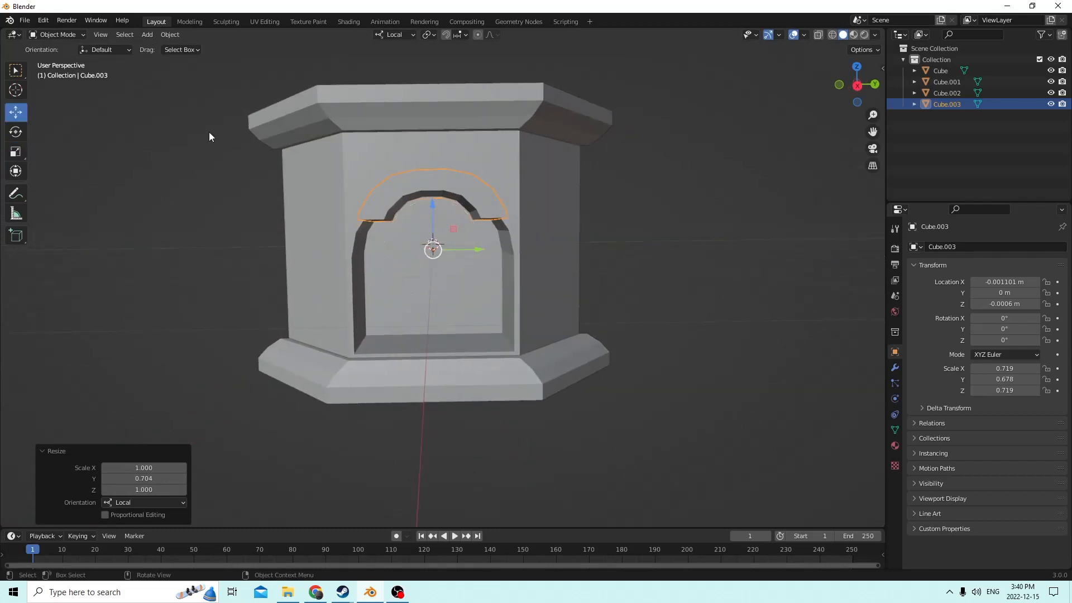
mouse_move(430, 200)
left_mouse_down()
mouse_move(430, 184)
mouse_move(434, 213)
left_mouse_up()
left_click(435, 213)
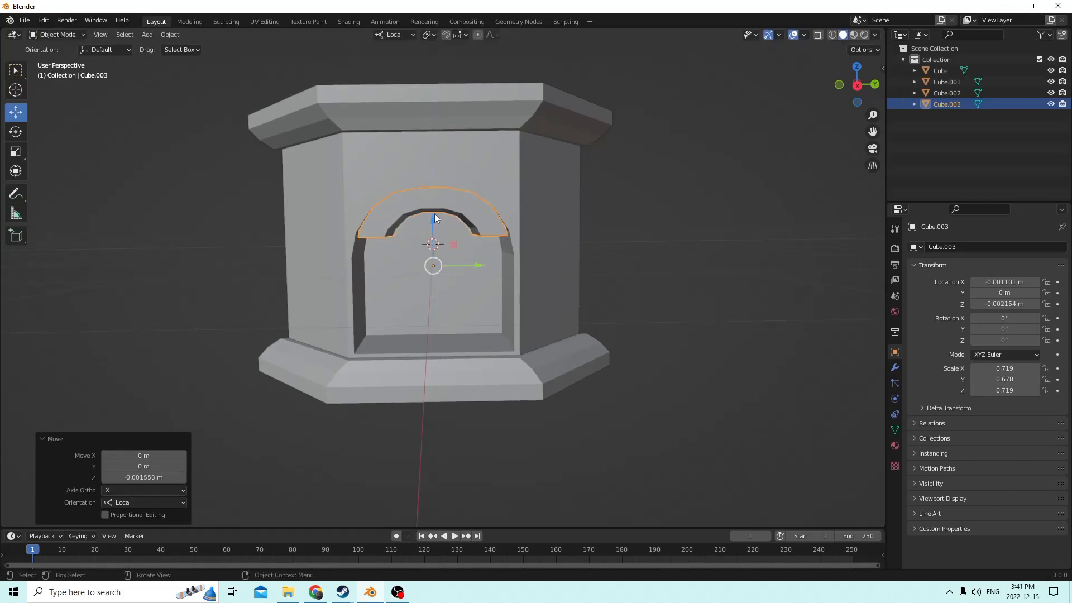
Step: Raise the arch piece along Z to about -0.00065 m above the recess
middle_click_drag(435, 213, 401, 219)
left_click_drag(437, 222, 455, 197)
mouse_move(455, 196)
middle_mouse_down()
mouse_move(498, 182)
mouse_move(450, 212)
middle_mouse_up()
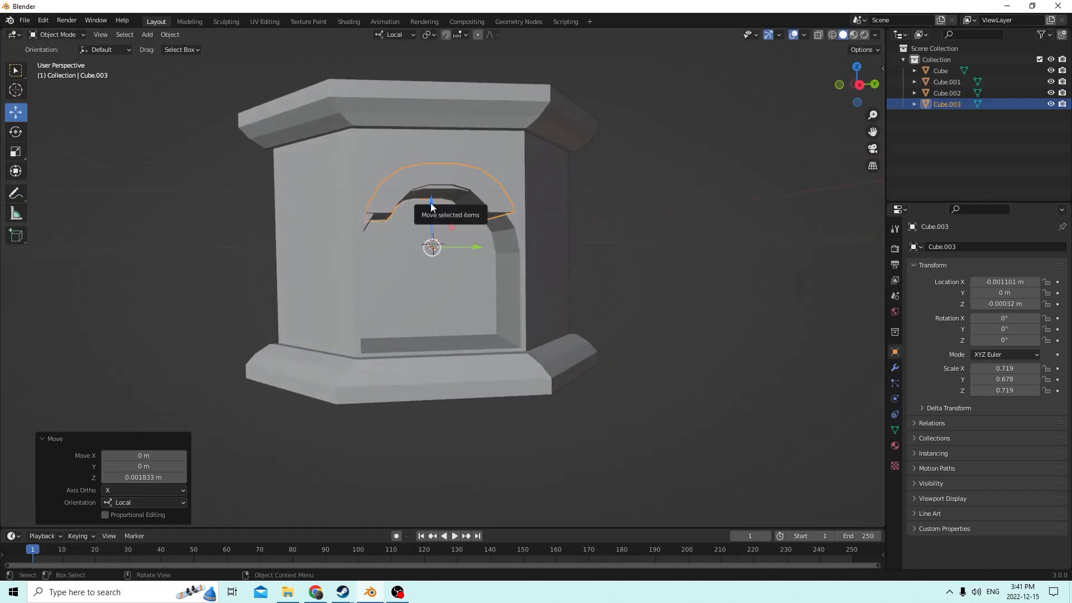
left_click_drag(431, 201, 430, 209)
mouse_move(430, 209)
middle_mouse_down()
mouse_move(404, 223)
mouse_move(419, 226)
middle_mouse_up()
Step: Widen the arch piece to a Y scale of about 0.781
left_click(16, 152)
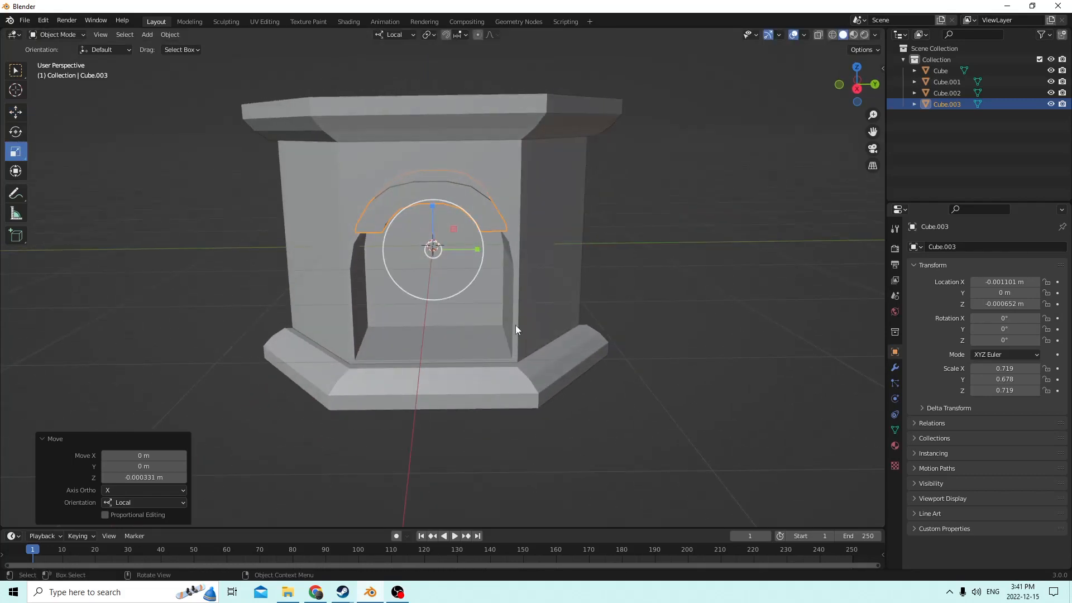
mouse_move(474, 249)
left_mouse_down()
mouse_move(497, 256)
mouse_move(483, 254)
left_mouse_up()
right_click(483, 255)
mouse_move(483, 254)
middle_mouse_down()
mouse_move(559, 253)
mouse_move(494, 251)
middle_mouse_up()
left_click_drag(479, 252, 487, 251)
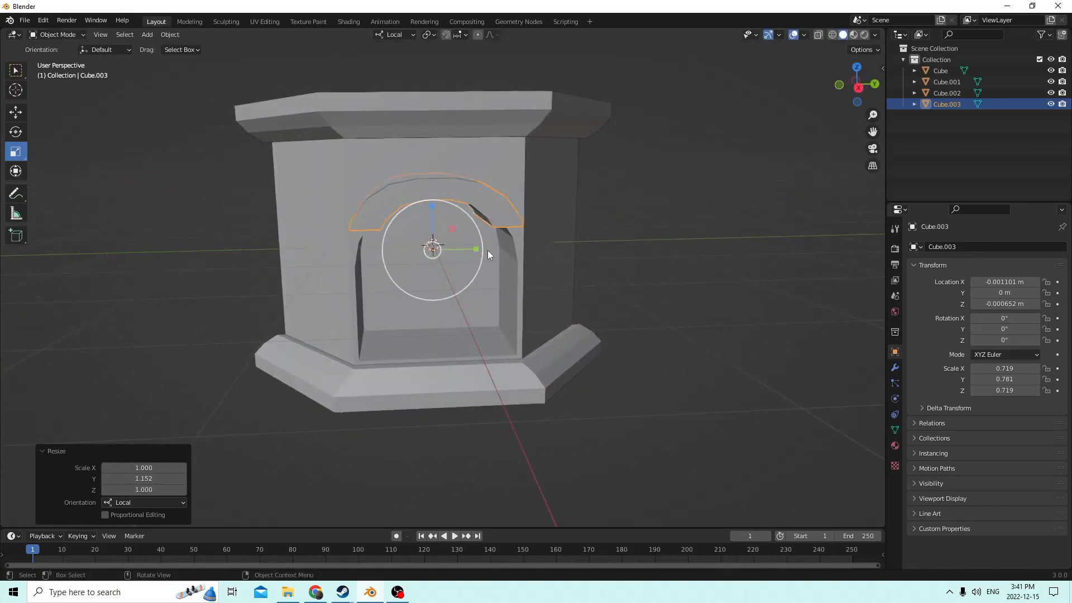
middle_click_drag(488, 250, 475, 286)
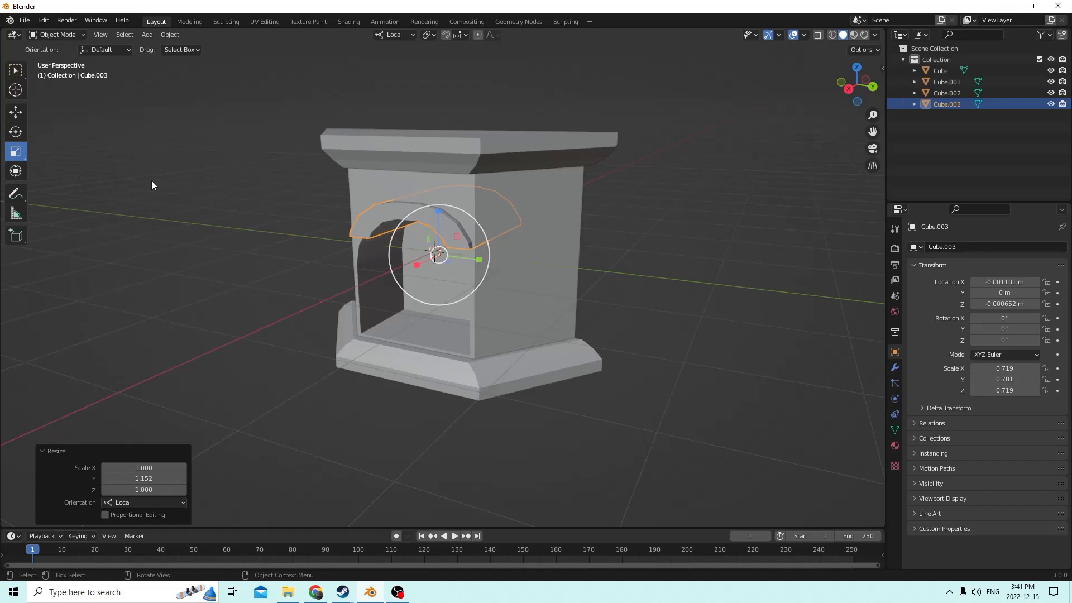
Step: Undo the last widening of the arch piece
left_click(43, 20)
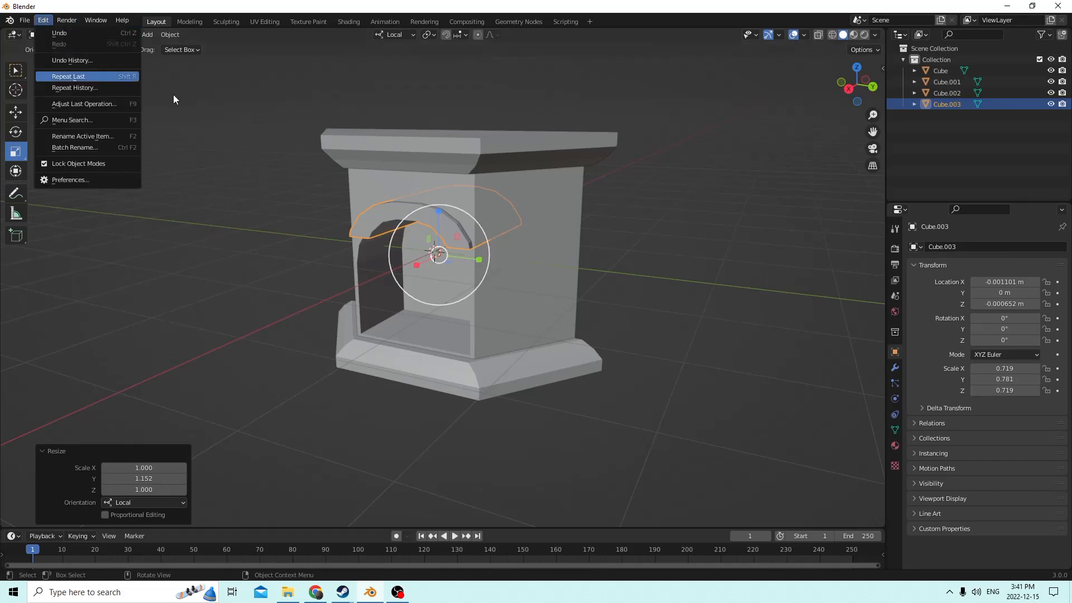
left_click(49, 21)
mouse_move(67, 20)
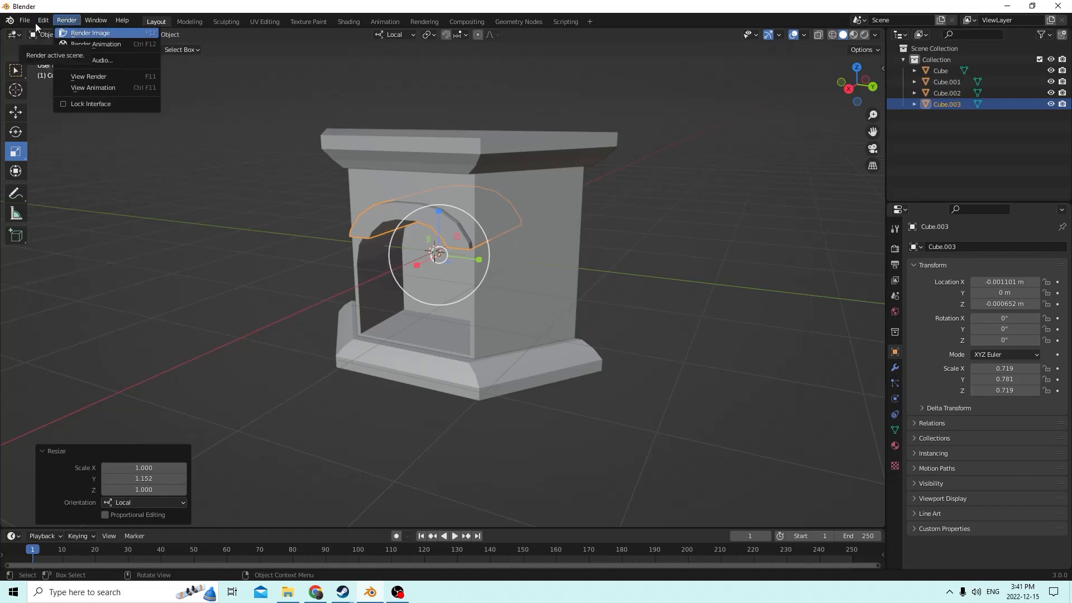
left_click(43, 20)
left_click(68, 34)
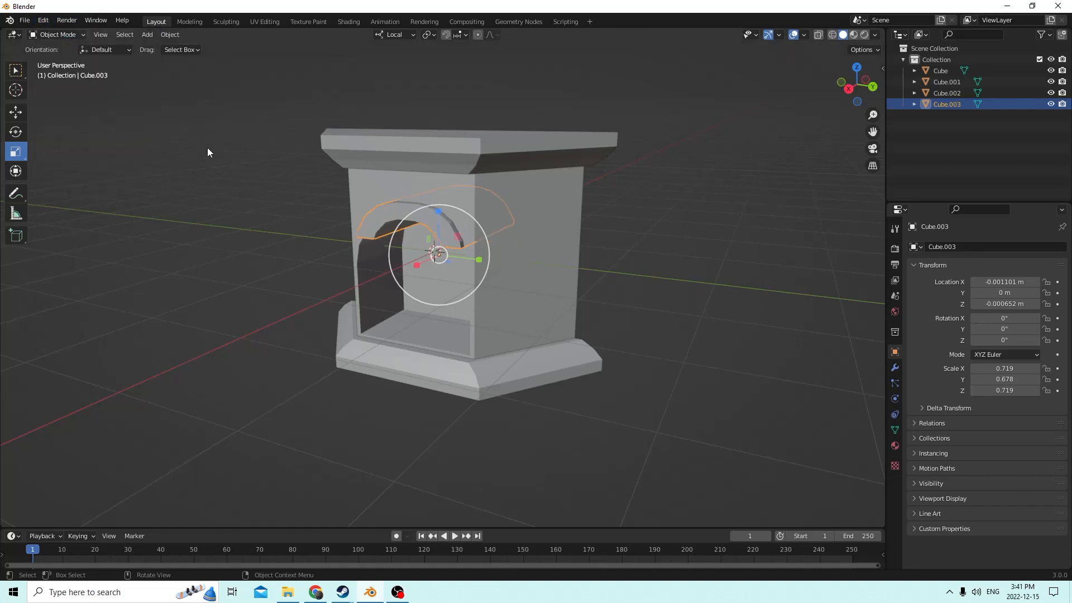
Step: Try moving the arch piece forward along X to about 0.0063 m
middle_click_drag(207, 147, 146, 161)
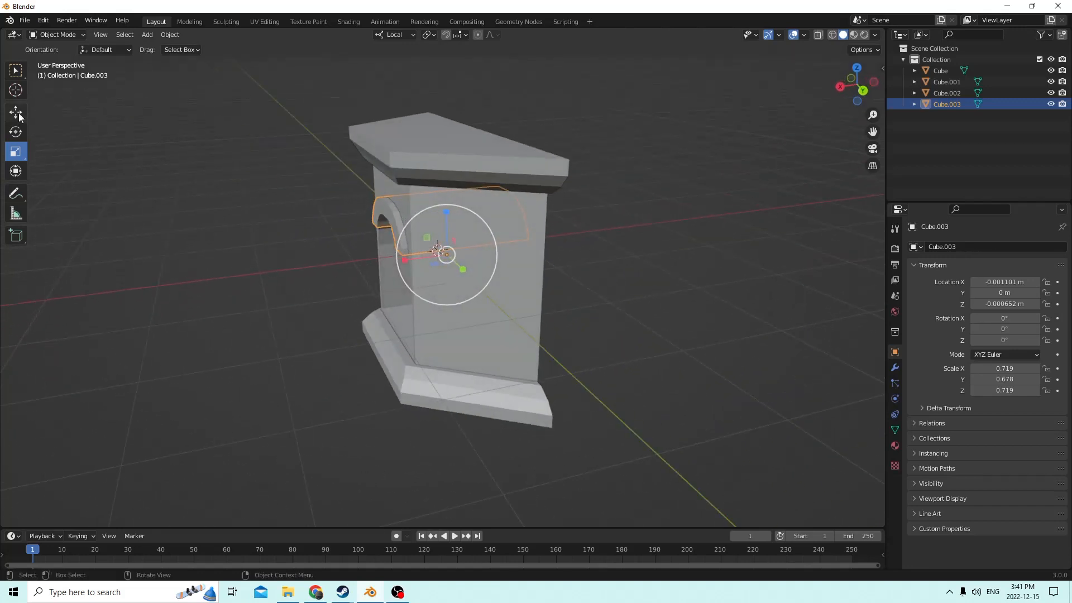
left_click(16, 112)
left_click_drag(401, 258, 342, 260)
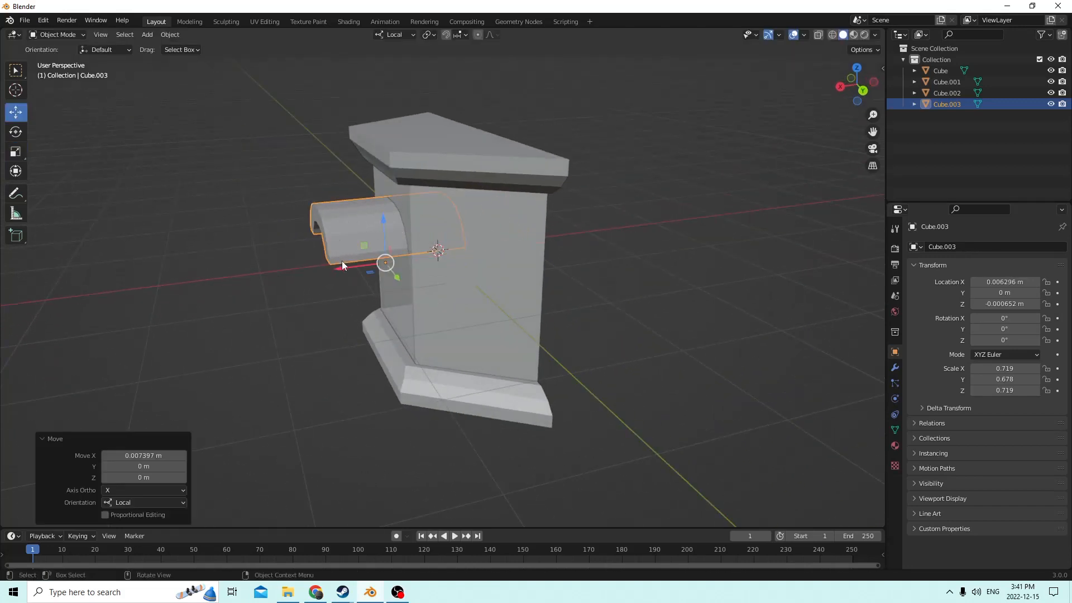
middle_click_drag(342, 260, 408, 248)
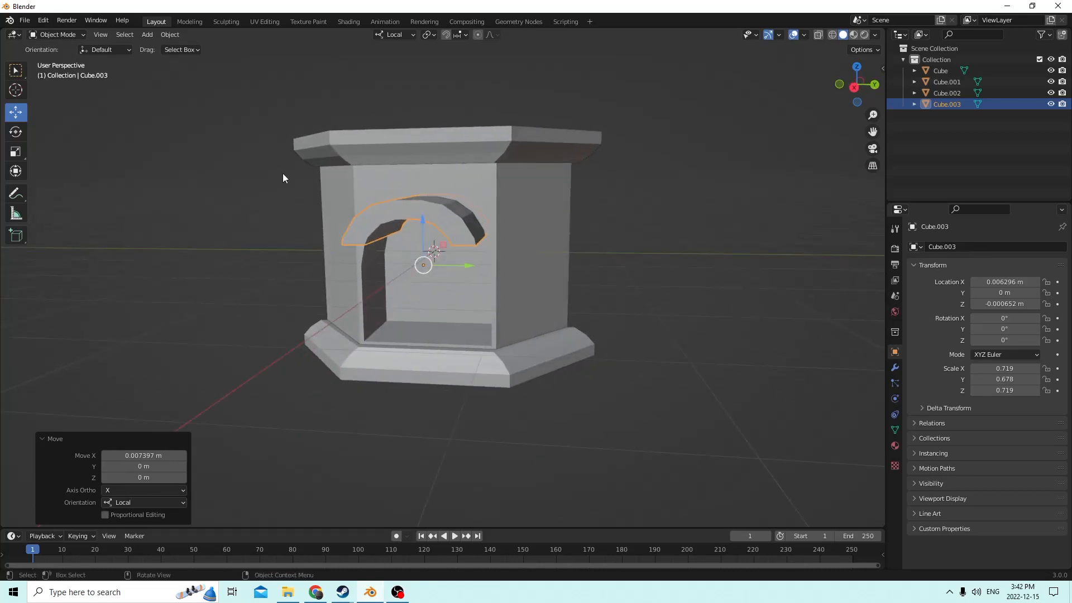
Step: Undo the arch piece's moves, scalings and end-face edits back to before the boolean cut, restoring the cutting cube beneath the arch
left_click(43, 20)
left_click(56, 31)
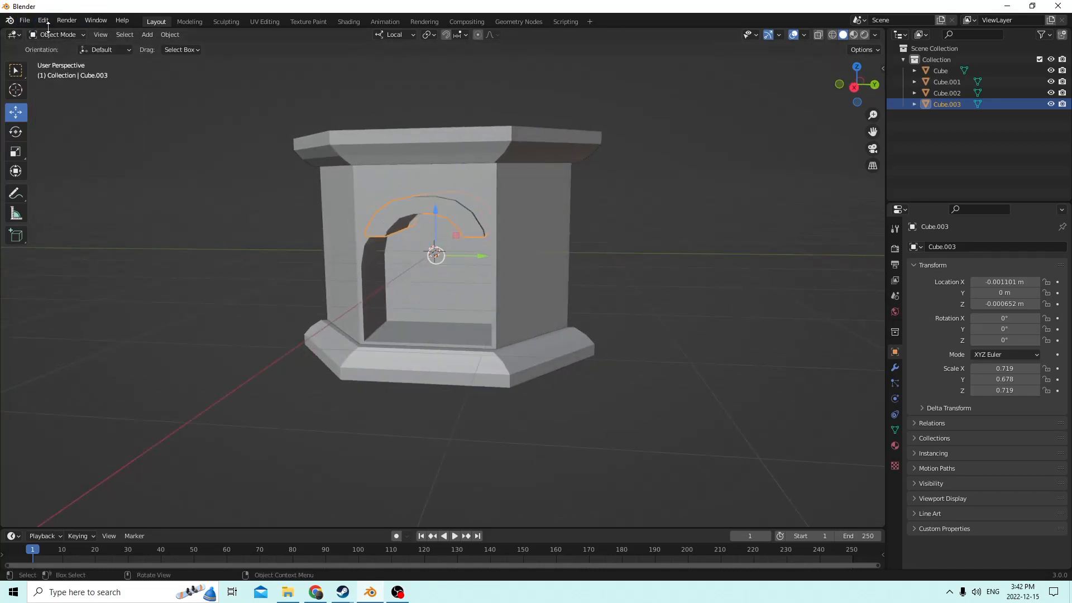
left_click(47, 24)
left_click(51, 33)
left_click(47, 22)
left_click(51, 32)
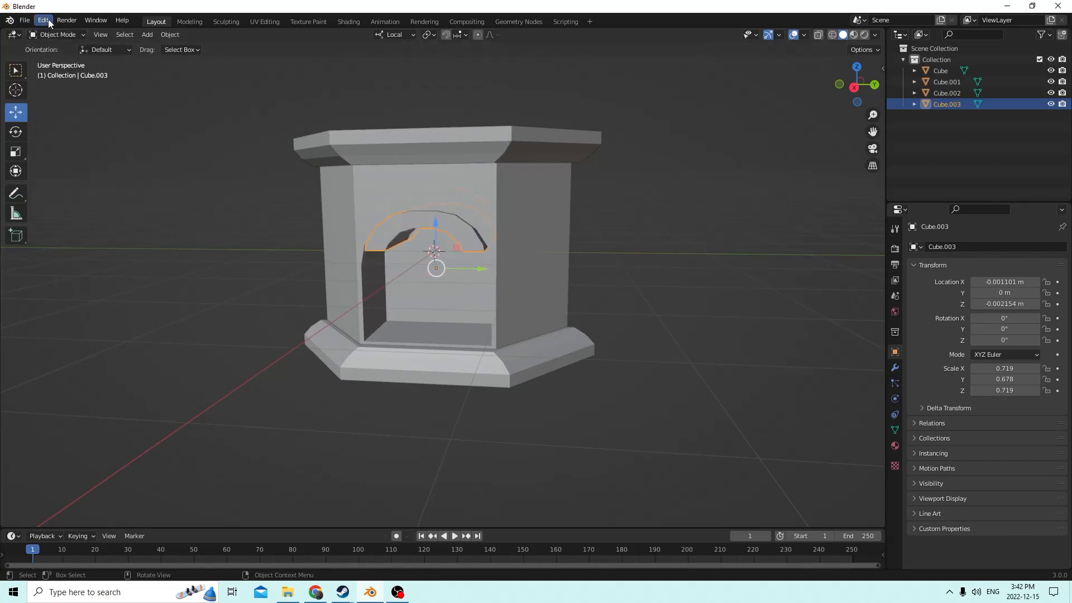
left_click(49, 23)
left_click(53, 32)
left_click(43, 20)
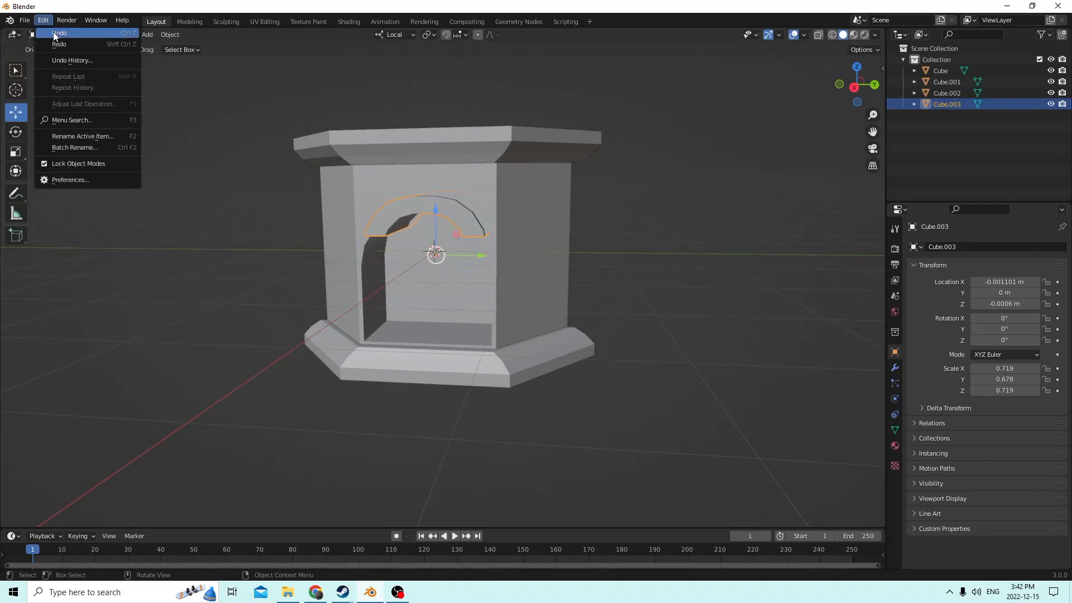
left_click(53, 32)
left_click(43, 21)
left_click(53, 32)
left_click(44, 21)
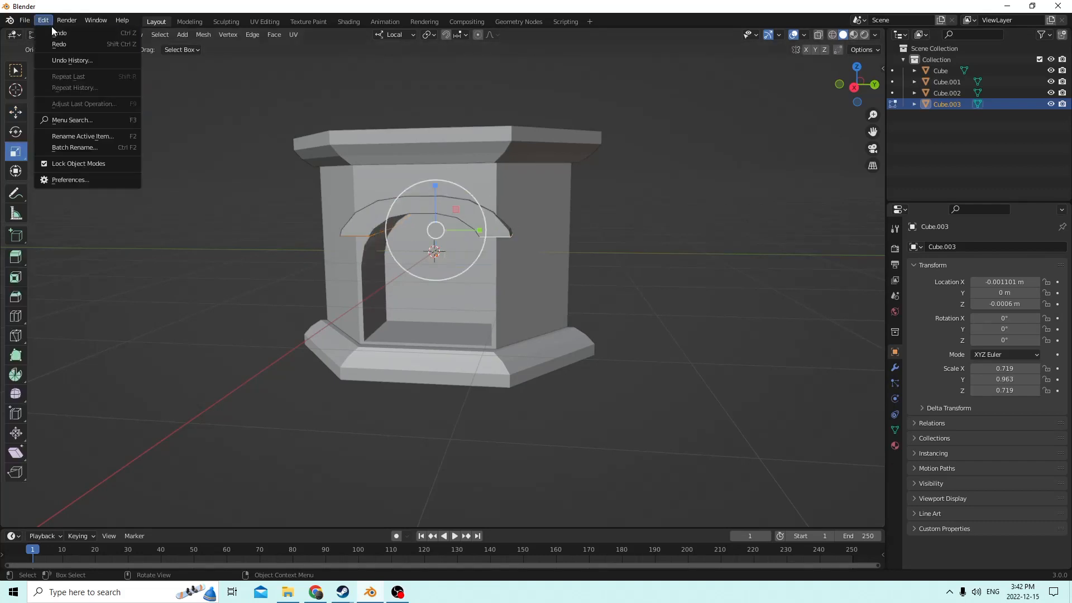
left_click(53, 33)
left_click(43, 20)
left_click(56, 33)
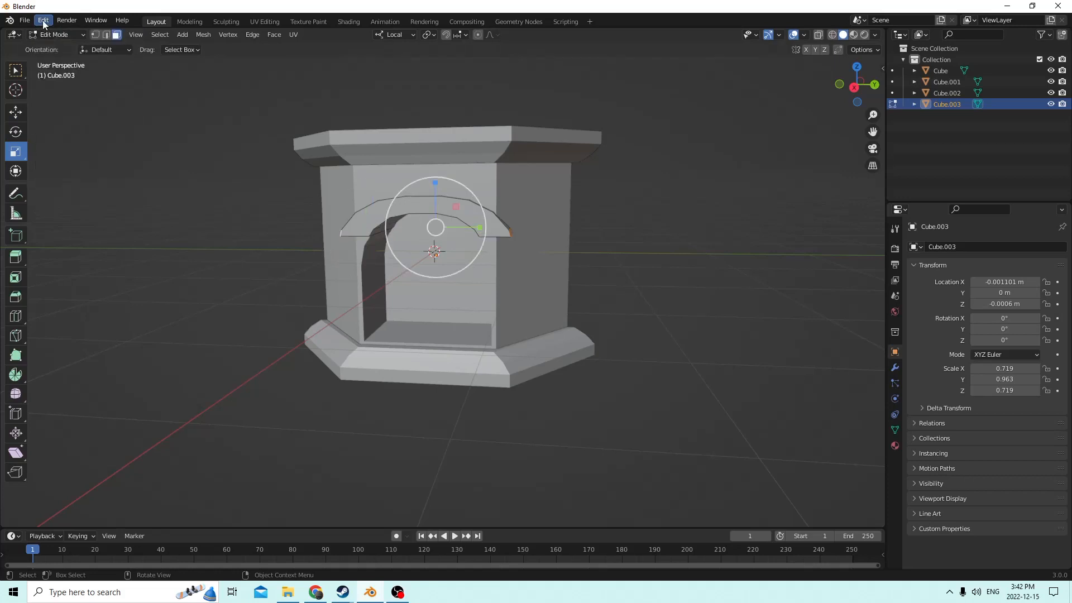
left_click(44, 21)
left_click(56, 33)
left_click(44, 21)
left_click(53, 33)
left_click(43, 20)
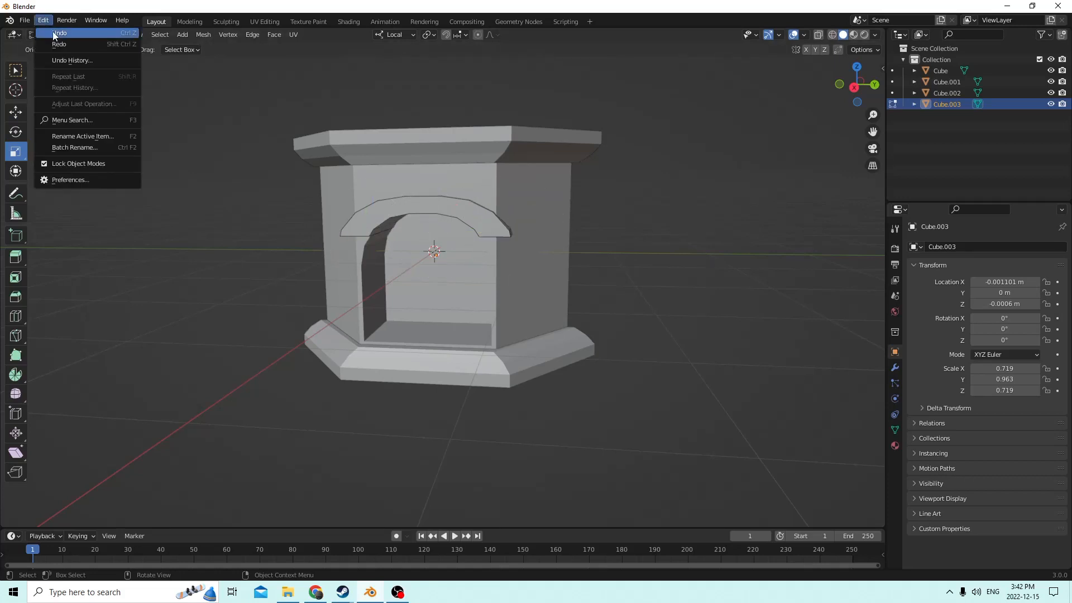
left_click(52, 32)
left_click(44, 21)
left_click(49, 33)
left_click(43, 23)
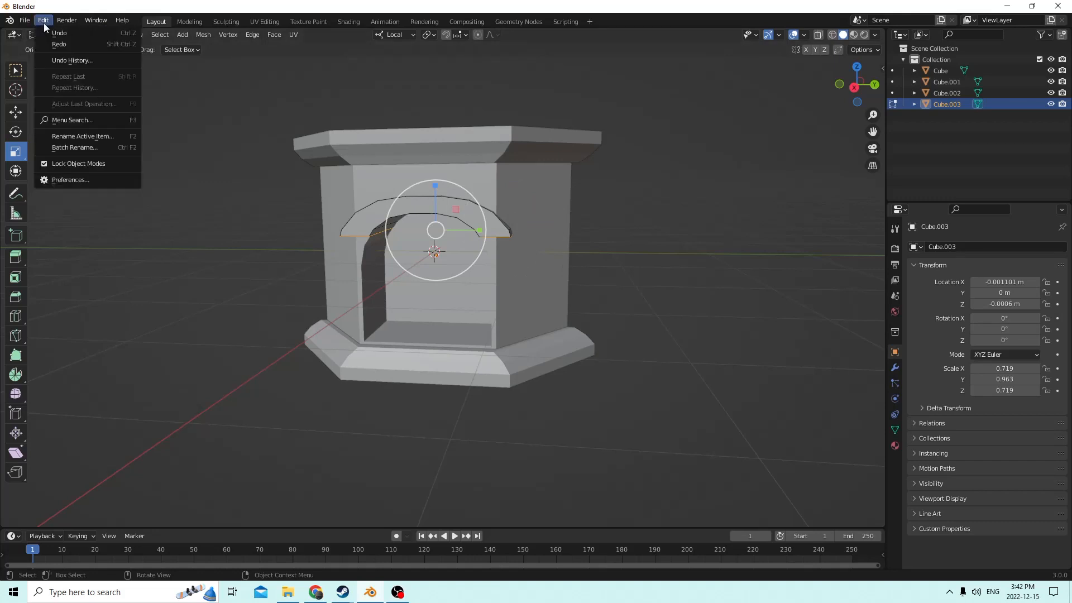
left_click(49, 32)
left_click(43, 20)
left_click(49, 32)
left_click(45, 22)
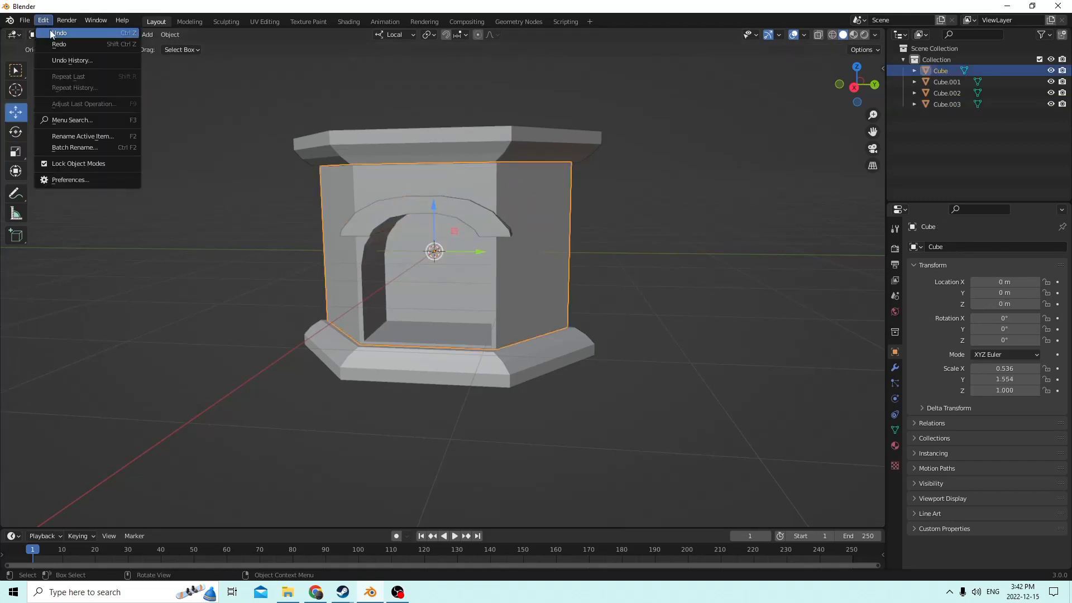
left_click(49, 31)
left_click(47, 24)
left_click(49, 33)
left_click(43, 21)
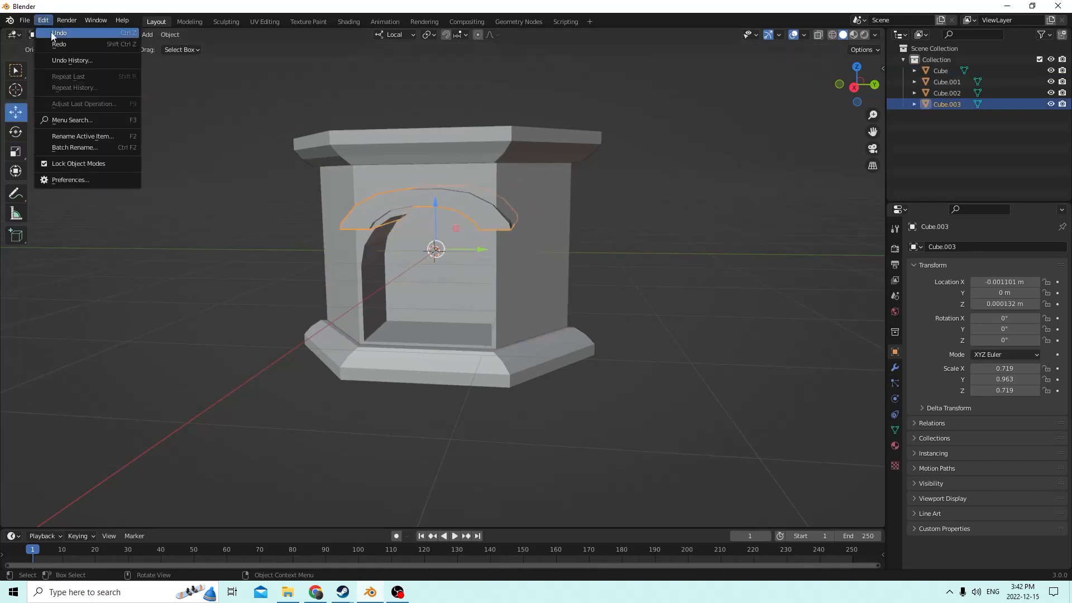
left_click(49, 33)
left_click(45, 23)
left_click(53, 34)
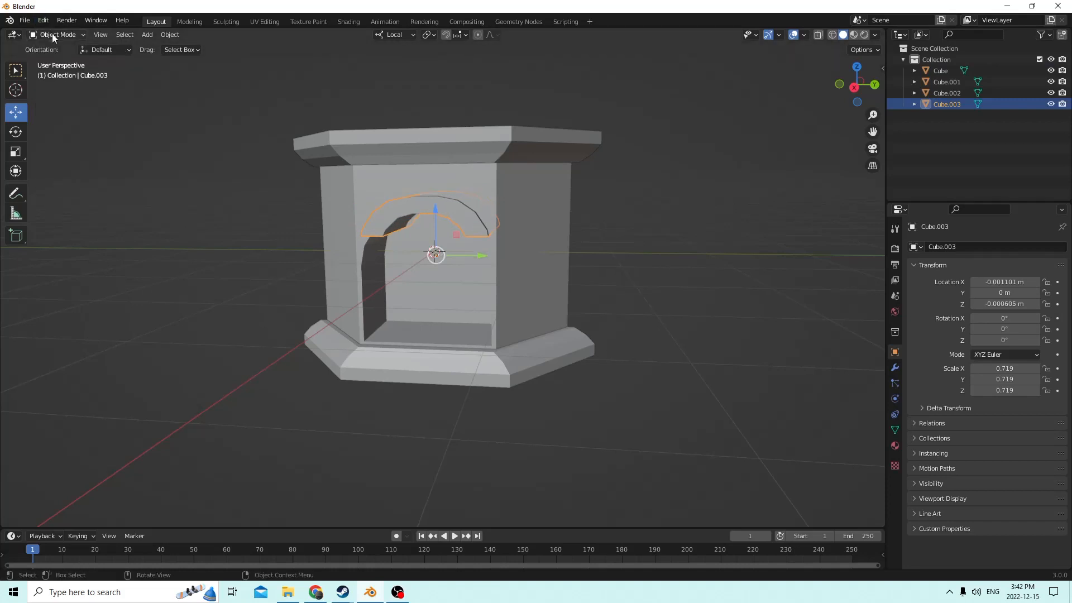
left_click(53, 35)
left_click(45, 21)
left_click(49, 32)
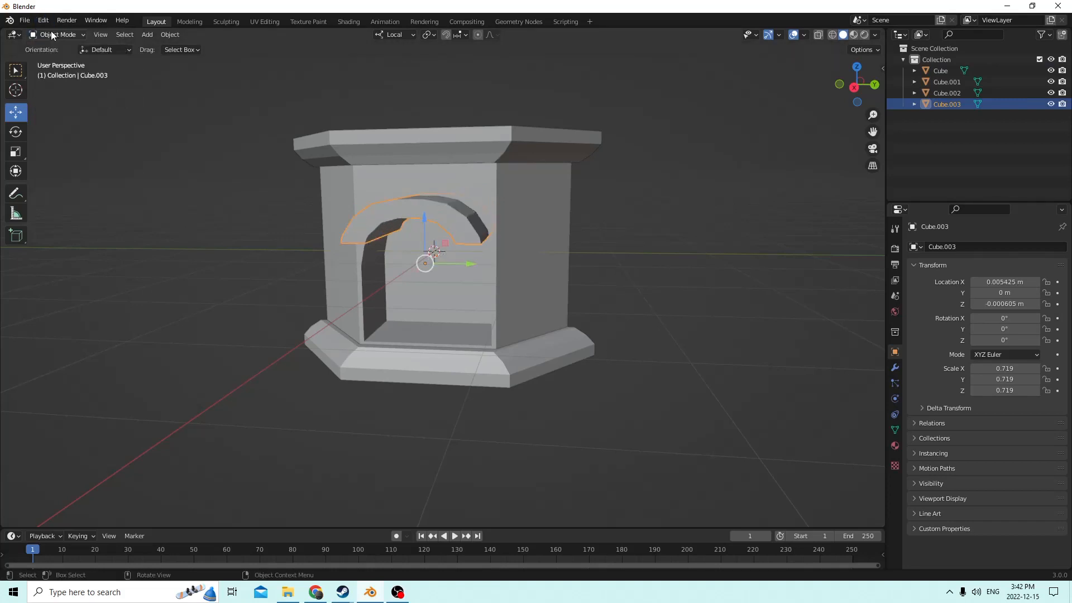
left_click(45, 24)
left_click(50, 33)
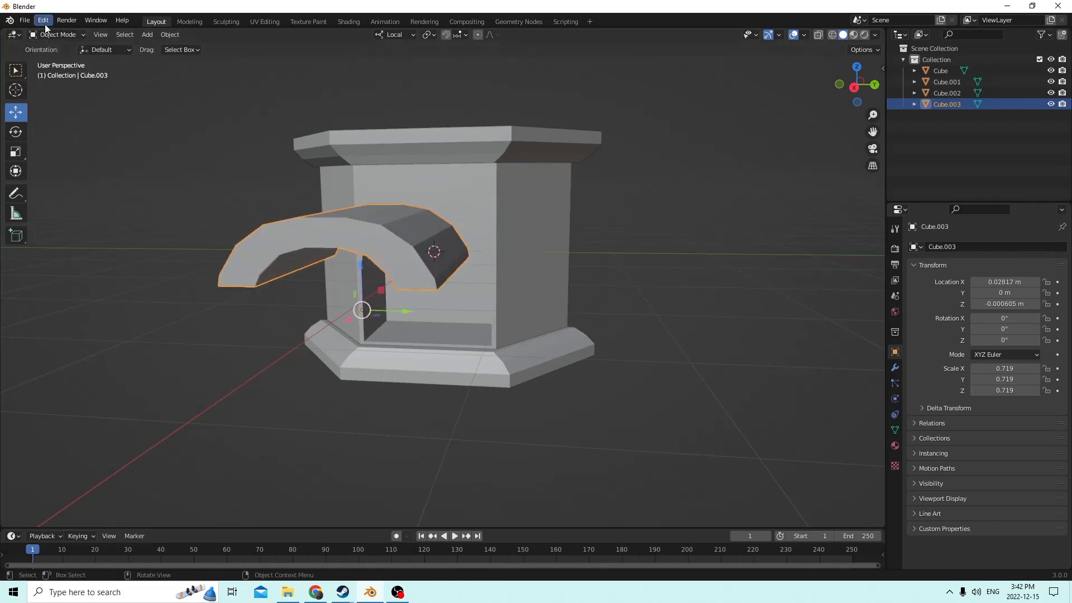
left_click(45, 24)
left_click(51, 33)
Step: Raise the cutting cube along Z to about -0.0055 m so it covers more of the arch piece
middle_click_drag(313, 167, 496, 313)
left_click(474, 305)
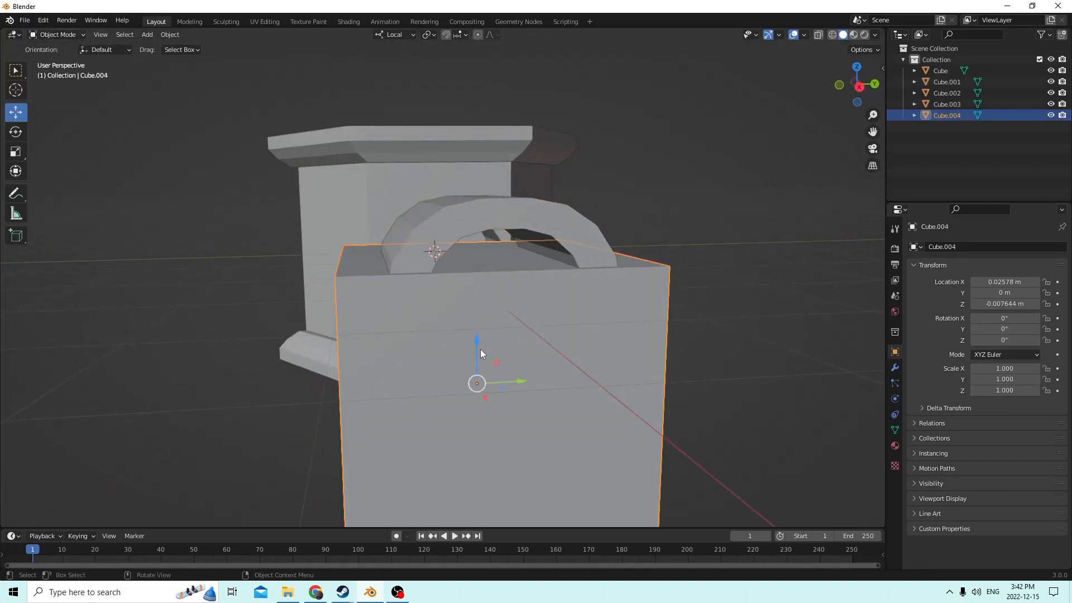
left_click_drag(480, 351, 464, 310)
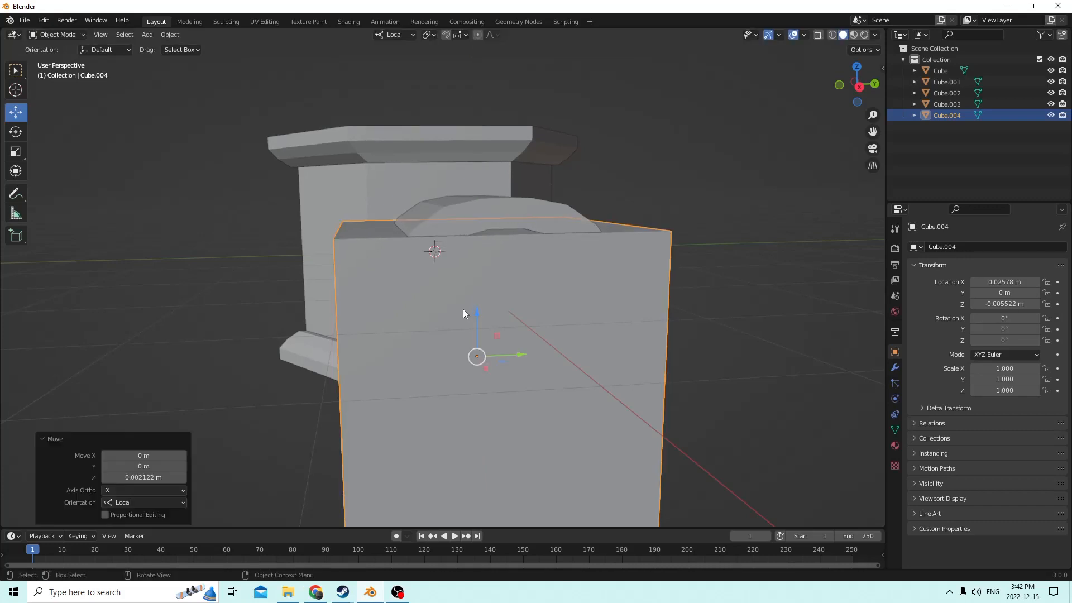
Step: Add the arch piece to the selection as the active object and subtract the cube from it with Bool Tool's Auto Boolean Difference
middle_click_drag(464, 309, 434, 303)
left_click(303, 229, "shift")
middle_click_drag(303, 229, 337, 226)
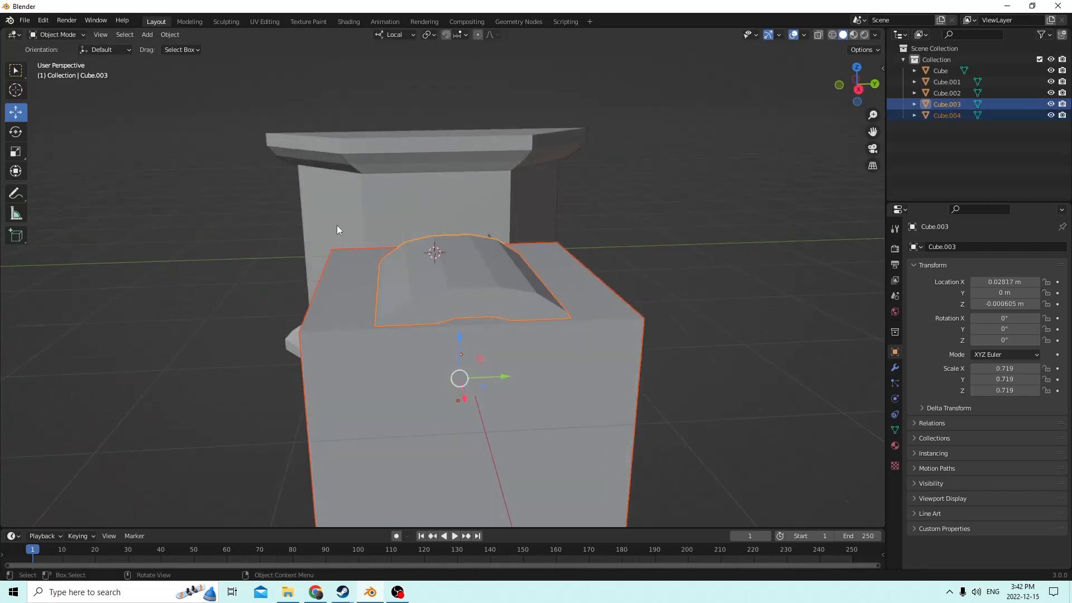
mouse_move(216, 114)
middle_mouse_down()
mouse_move(243, 124)
mouse_move(225, 119)
middle_mouse_up()
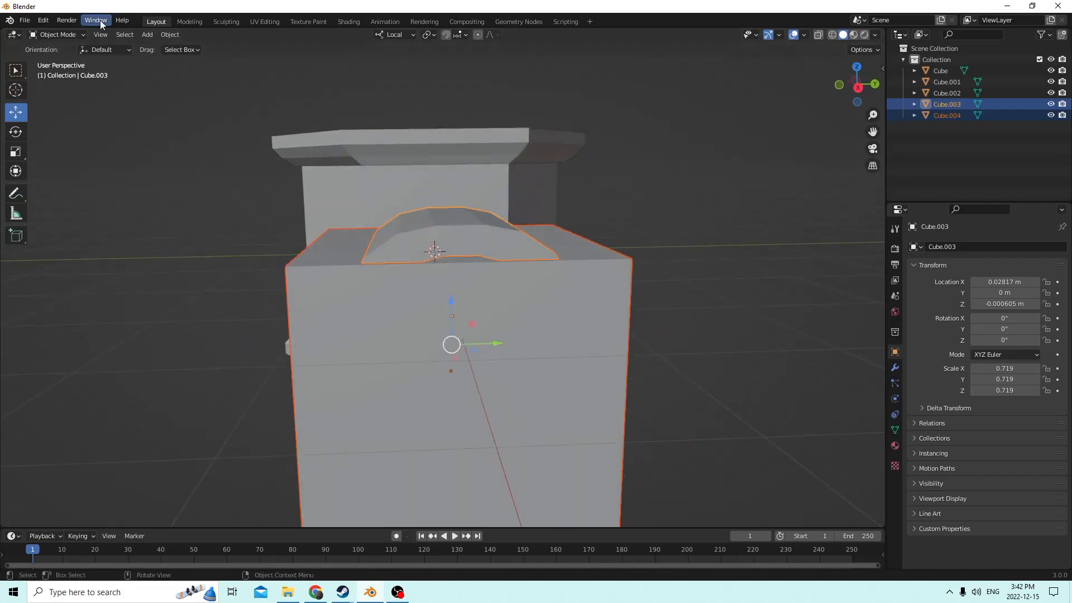
left_click(147, 35)
mouse_move(176, 35)
mouse_move(202, 407)
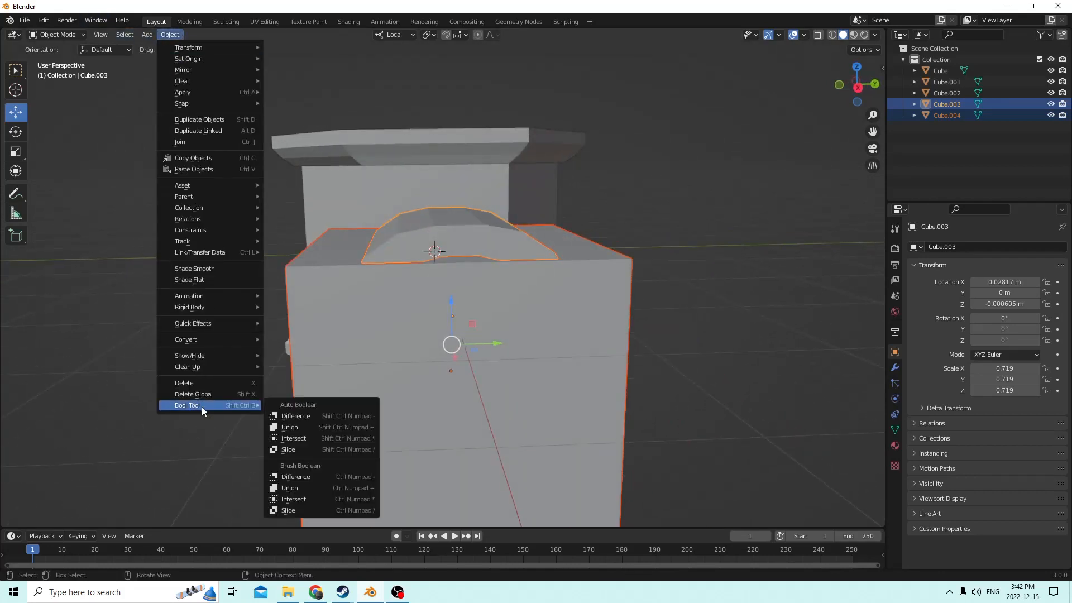
left_click(294, 416)
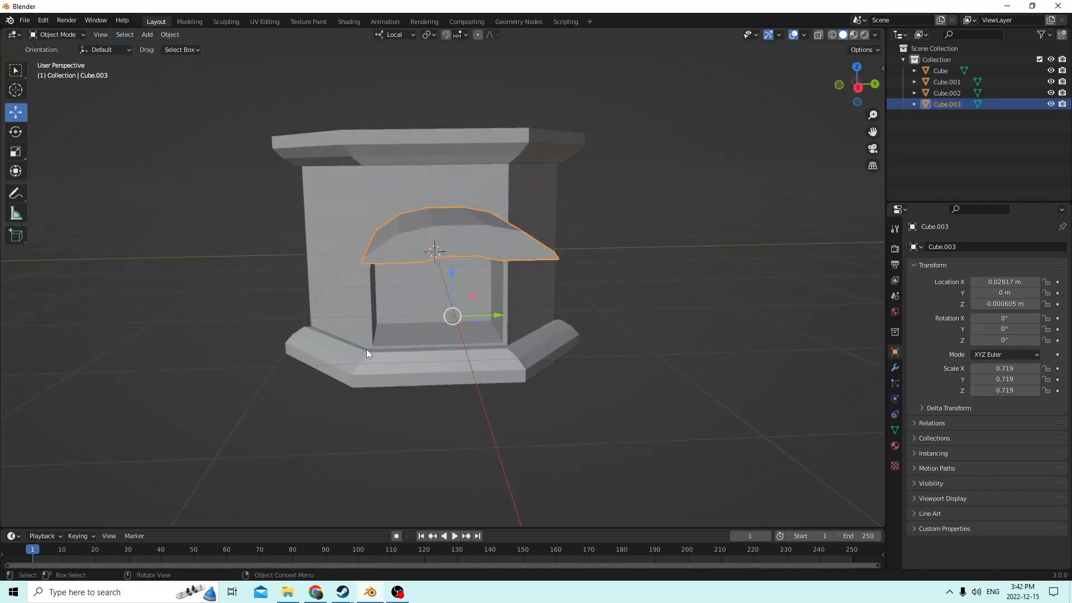
Step: Move the trimmed arch piece back along X to about -0.0010 m so it sits in the pedestal's front
middle_click_drag(367, 349, 243, 310)
middle_click_drag(288, 271, 213, 371)
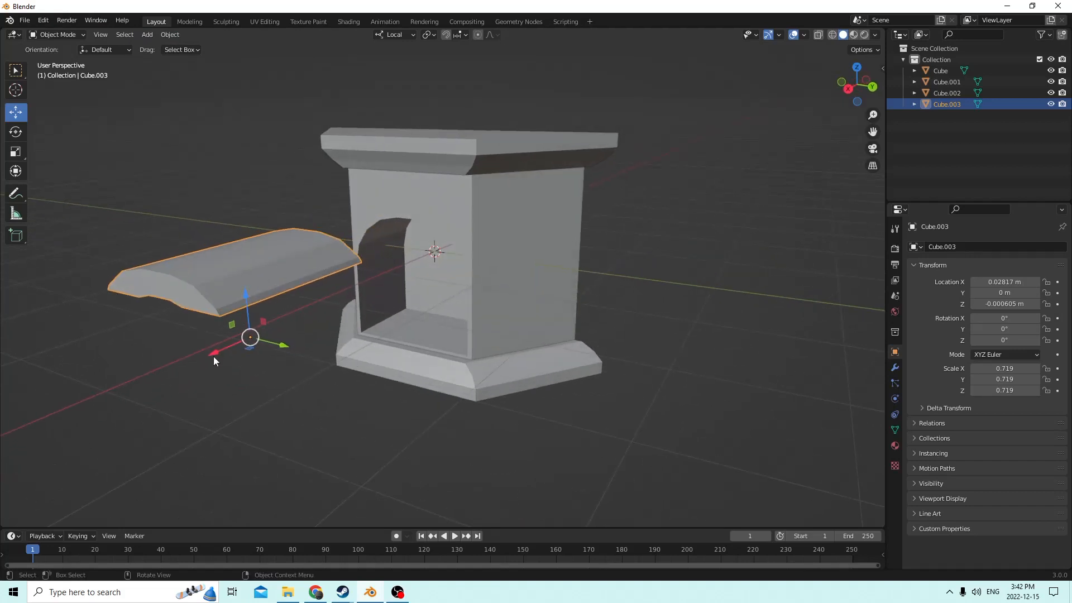
left_click_drag(213, 356, 382, 290)
middle_click_drag(382, 290, 529, 299)
scroll(531, 290, "up", 2)
key("g")
key("x")
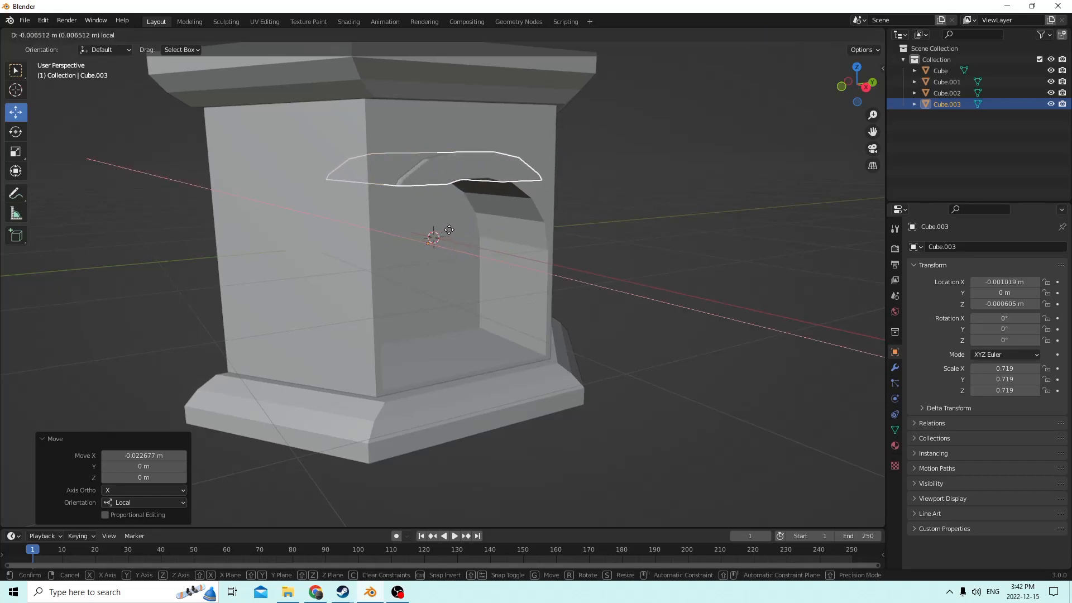
left_click(440, 225)
middle_click_drag(440, 226, 406, 215)
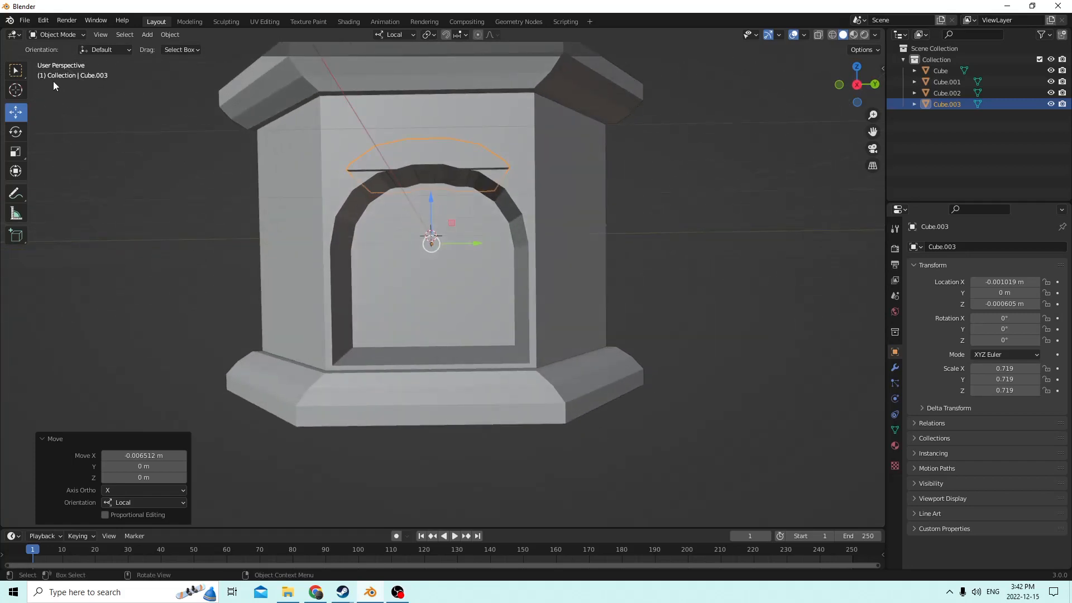
Step: Widen the trimmed arch piece to a Y scale of about 0.916
left_click(16, 151)
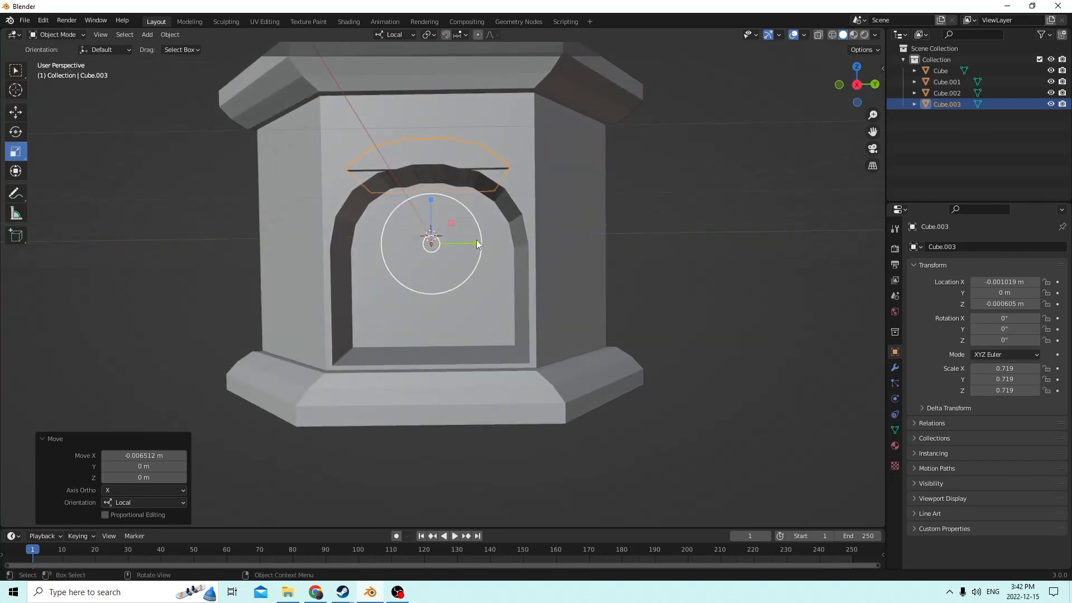
left_click_drag(477, 241, 491, 243)
mouse_move(491, 242)
middle_mouse_down()
mouse_move(545, 259)
mouse_move(374, 243)
mouse_move(434, 260)
mouse_move(486, 257)
middle_mouse_up()
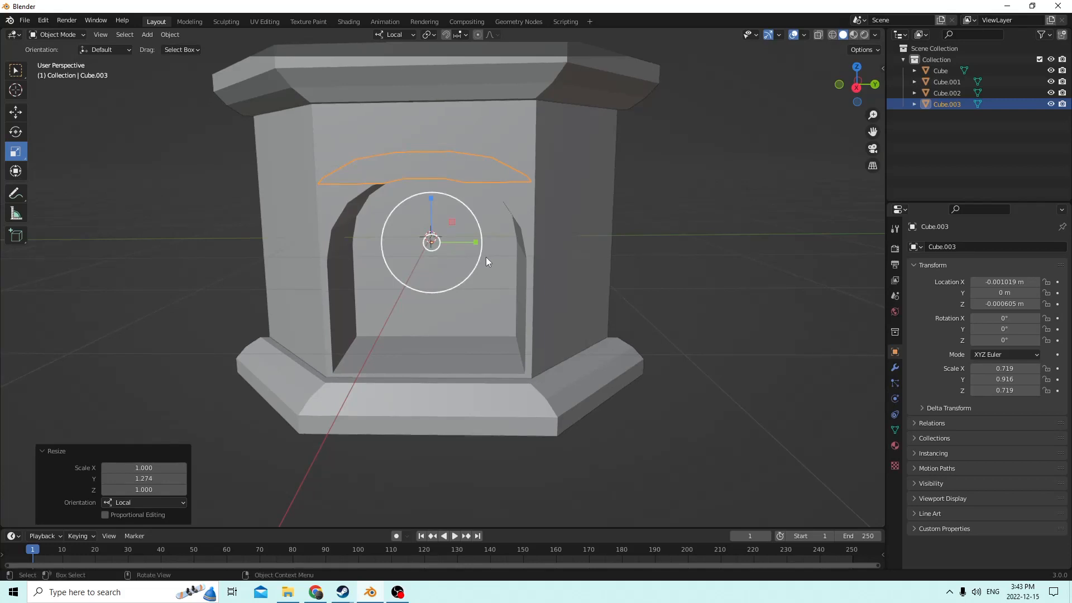
Step: Delete the arch piece from the scene, keeping only the pedestal body and its two slabs
middle_click_drag(484, 253, 403, 267)
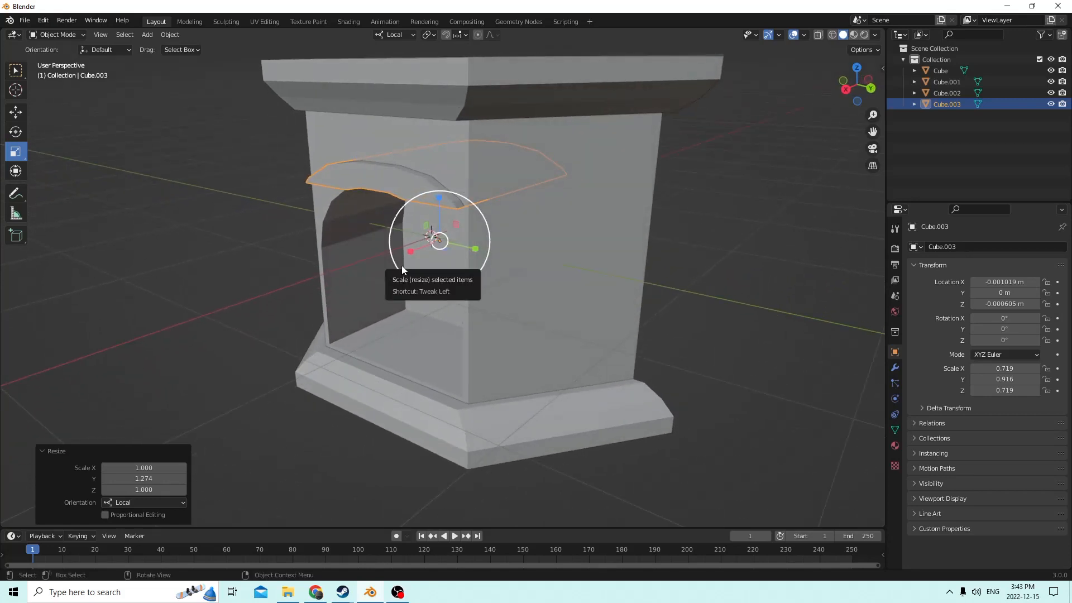
key("Delete")
scroll(403, 266, "down", 6)
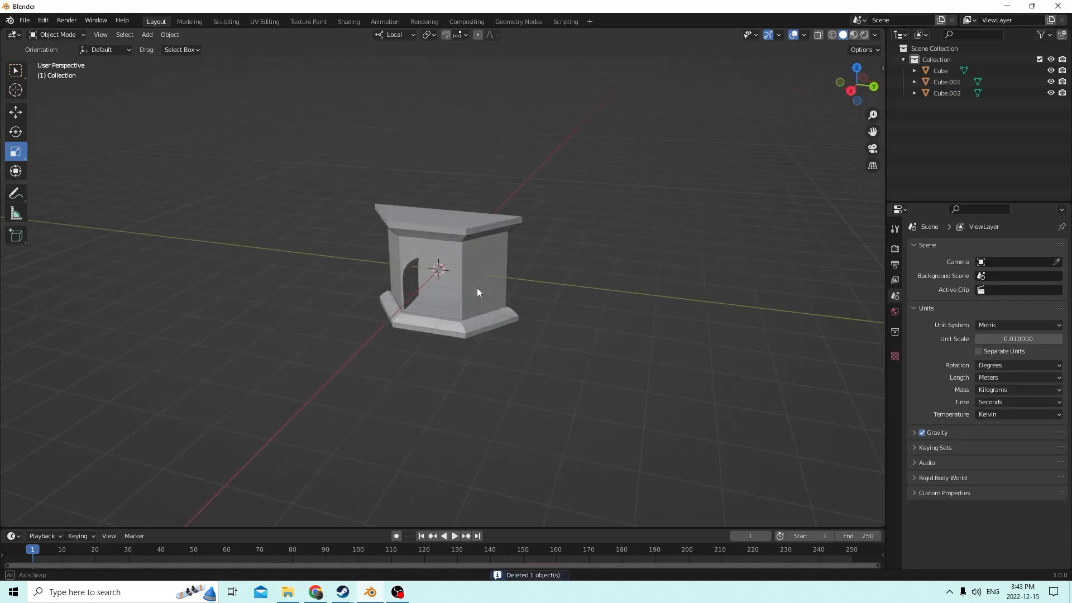
Step: Add a cube and flatten it into a horizontal bar with a scale of about 0.181 in X and 0.179 in Z
scroll(477, 287, "up", 3)
key("shift+a")
mouse_move(467, 287)
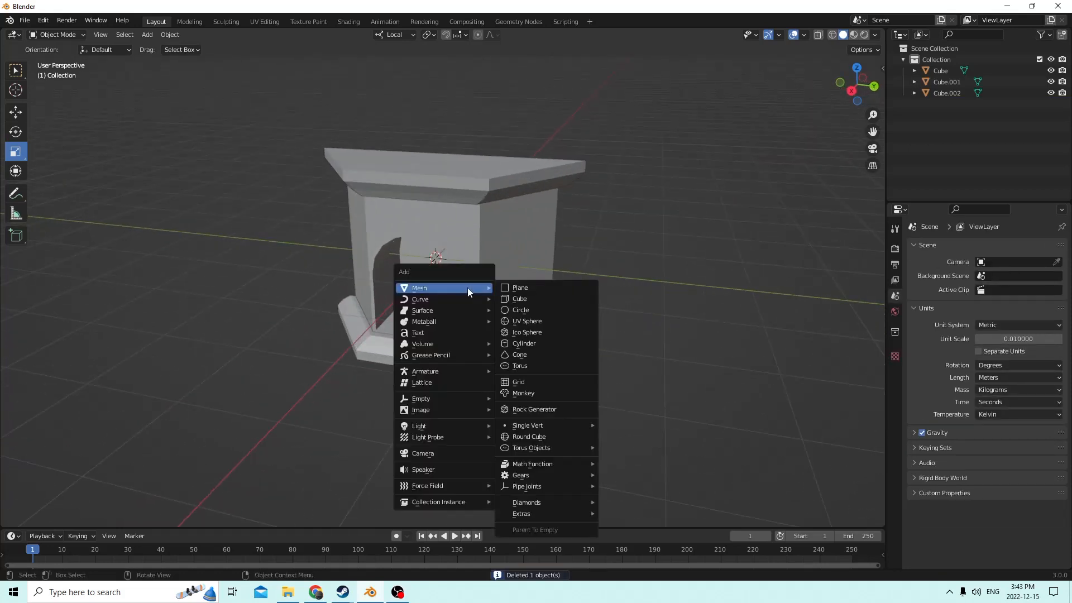
left_click(512, 298)
scroll(488, 320, "up", 3)
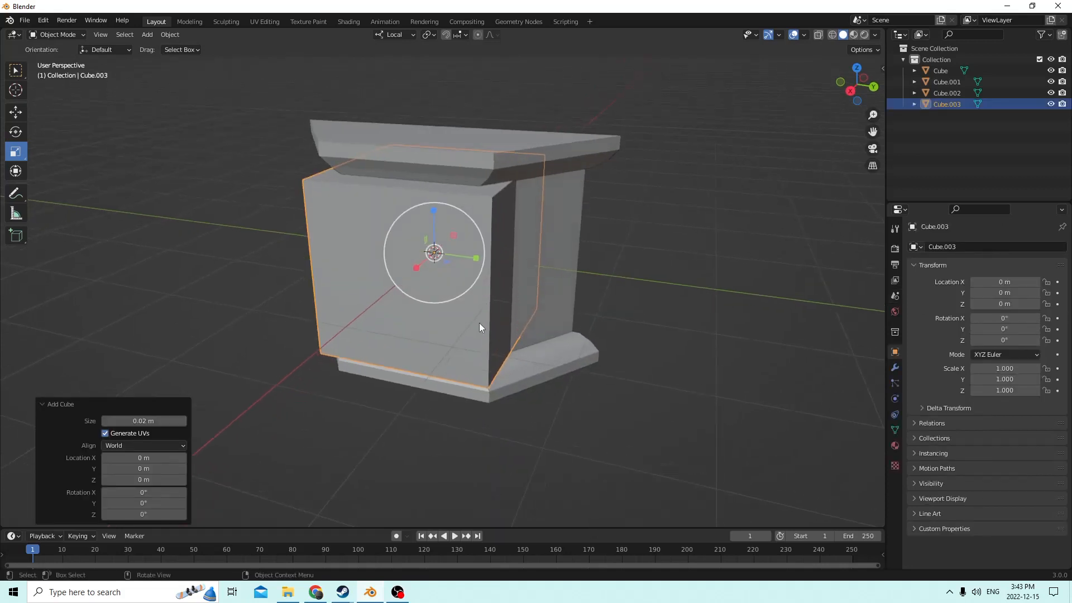
left_click_drag(436, 220, 439, 246)
right_click(434, 244)
middle_click_drag(443, 250, 391, 282)
left_click_drag(411, 277, 430, 251)
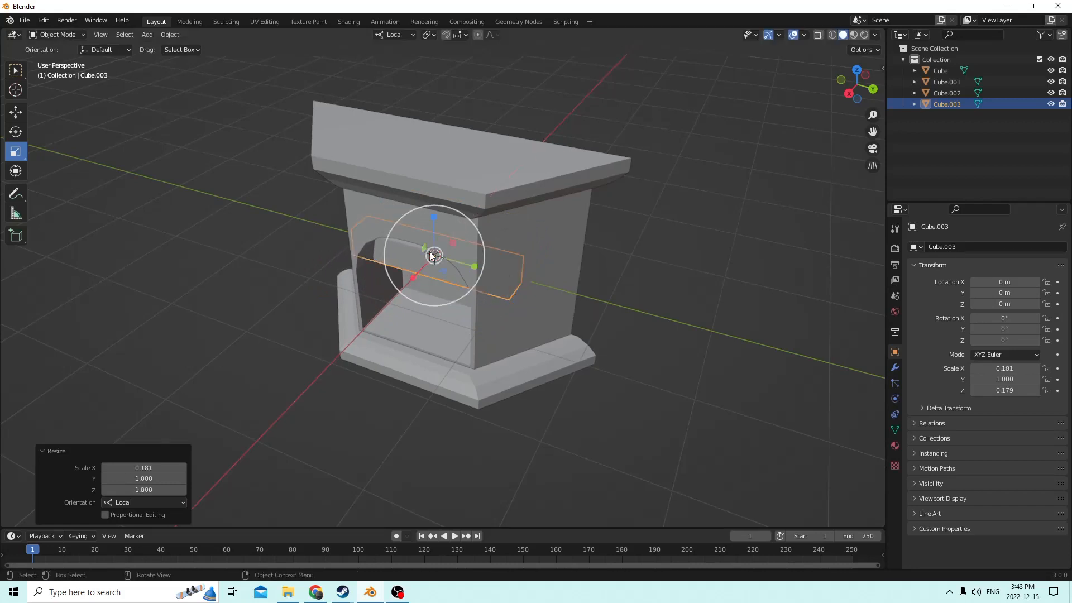
Step: Move the bar forward along X to about 0.0052 m so it sits at the pedestal's front
middle_click_drag(430, 252, 130, 165)
left_click(25, 114)
left_click_drag(413, 264, 373, 284)
middle_click_drag(373, 285, 487, 282)
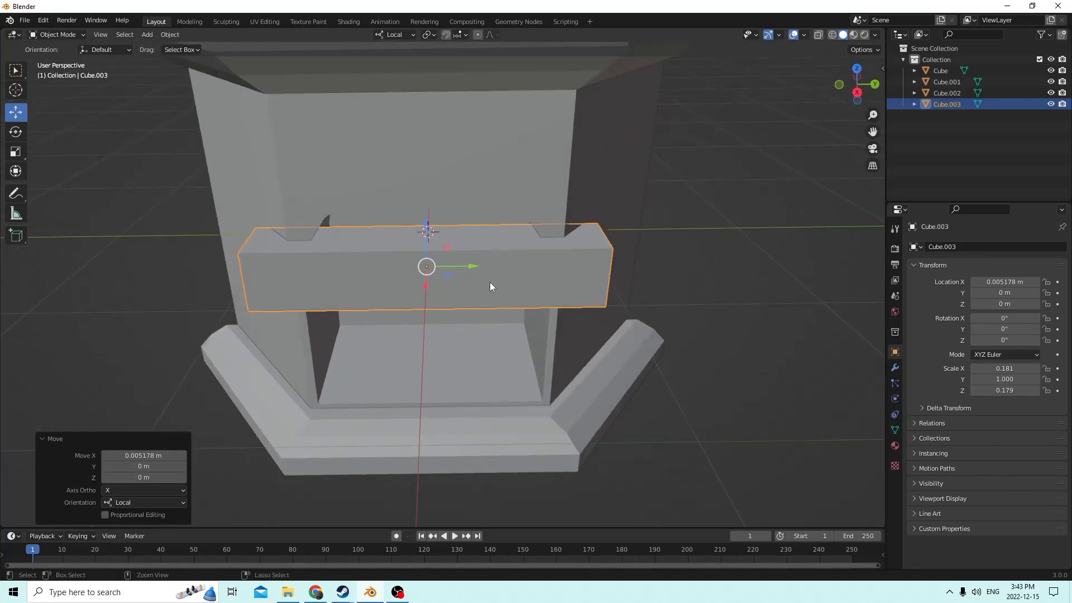
Step: Cut two evenly spaced edge loops across the bar's length without sliding them
key("Tab")
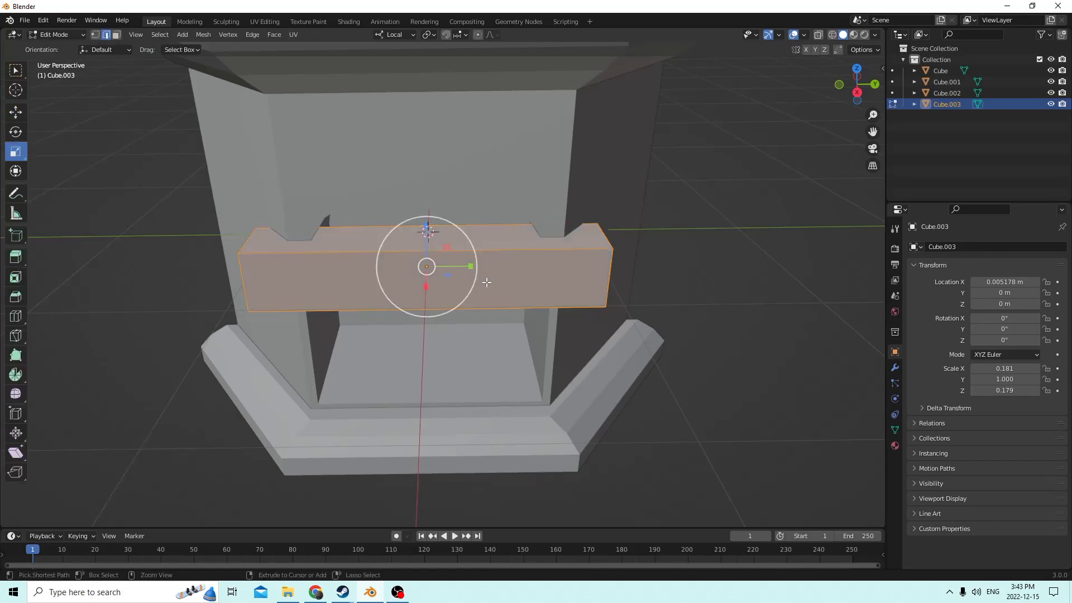
key("ctrl+r")
scroll(438, 281, "up", 1)
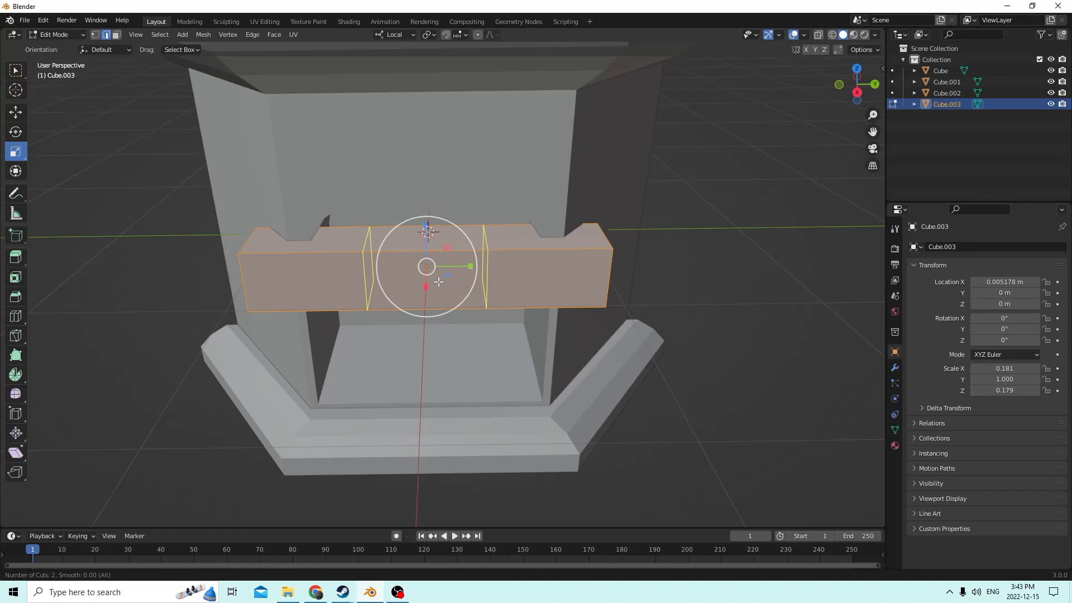
left_click(439, 282)
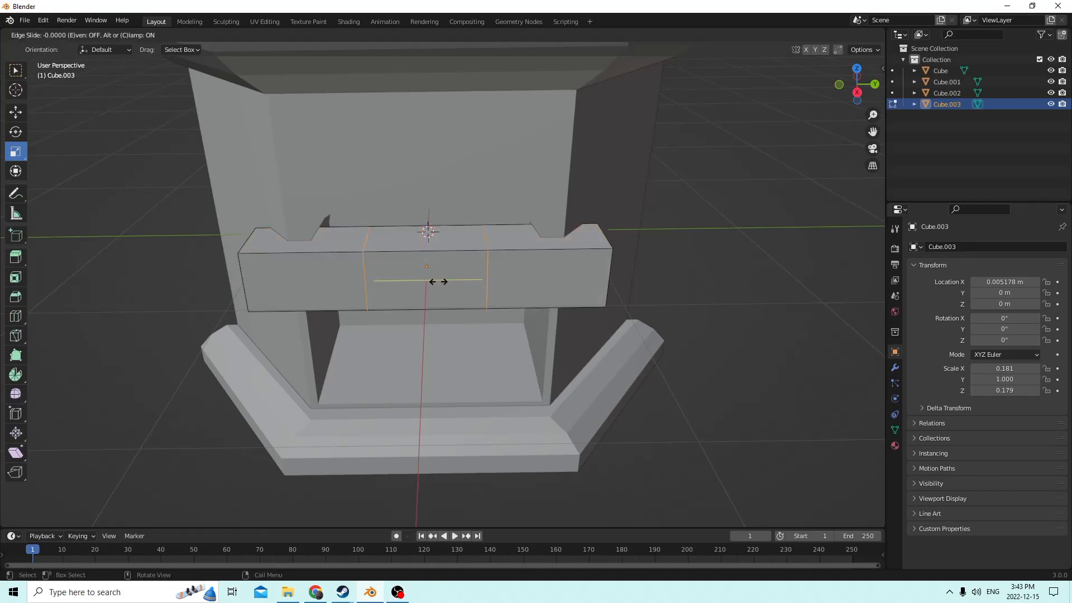
right_click(436, 300)
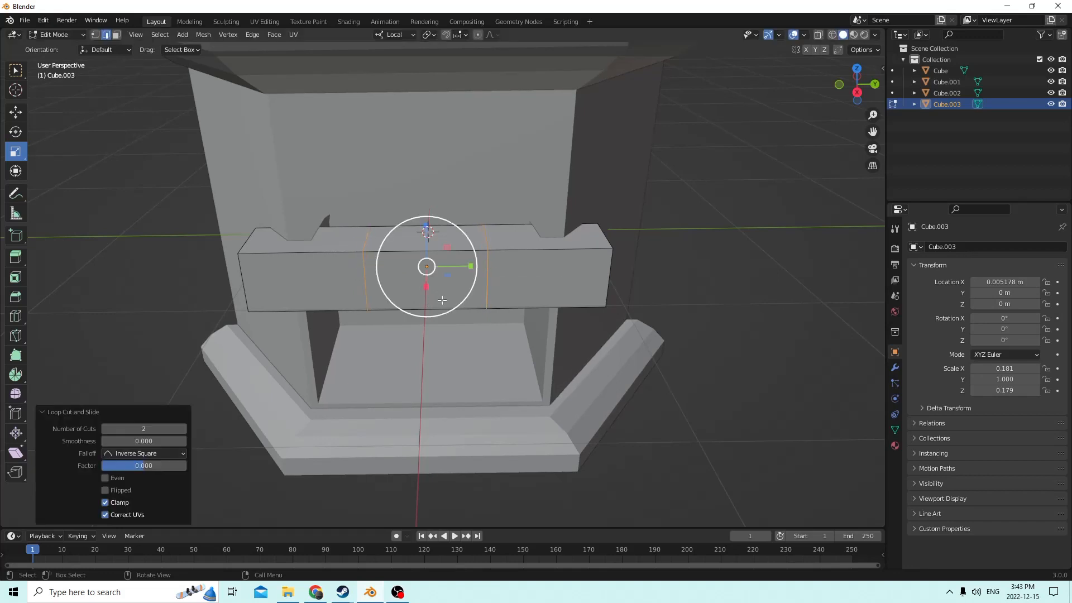
Step: Raise the bar's two edge loops along Z by about 0.0013 m and another 0.0015 m to form an arch
middle_click_drag(442, 296, 454, 272)
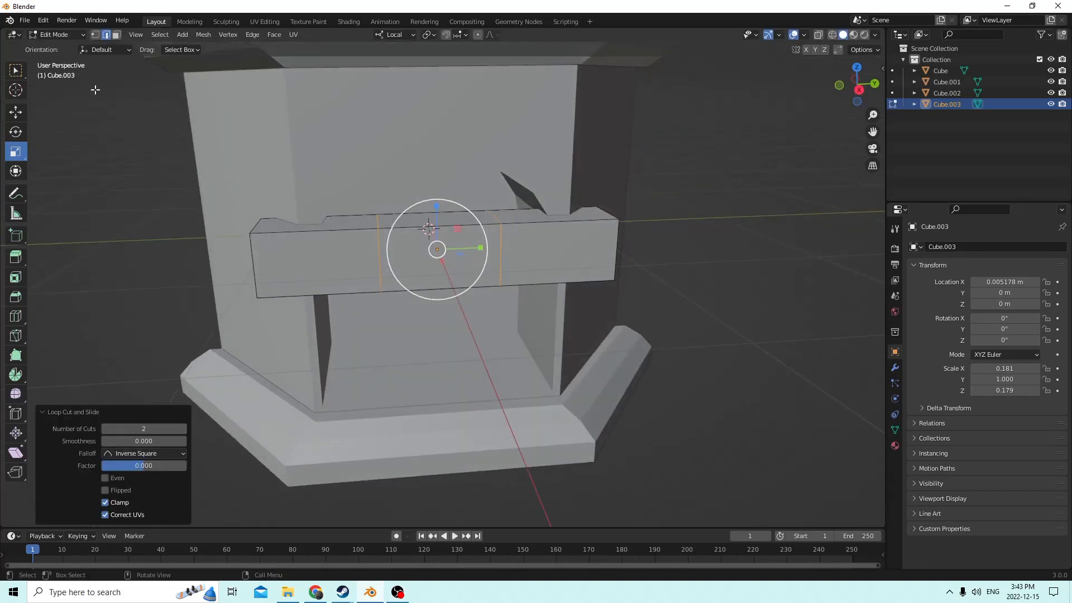
left_click(20, 114)
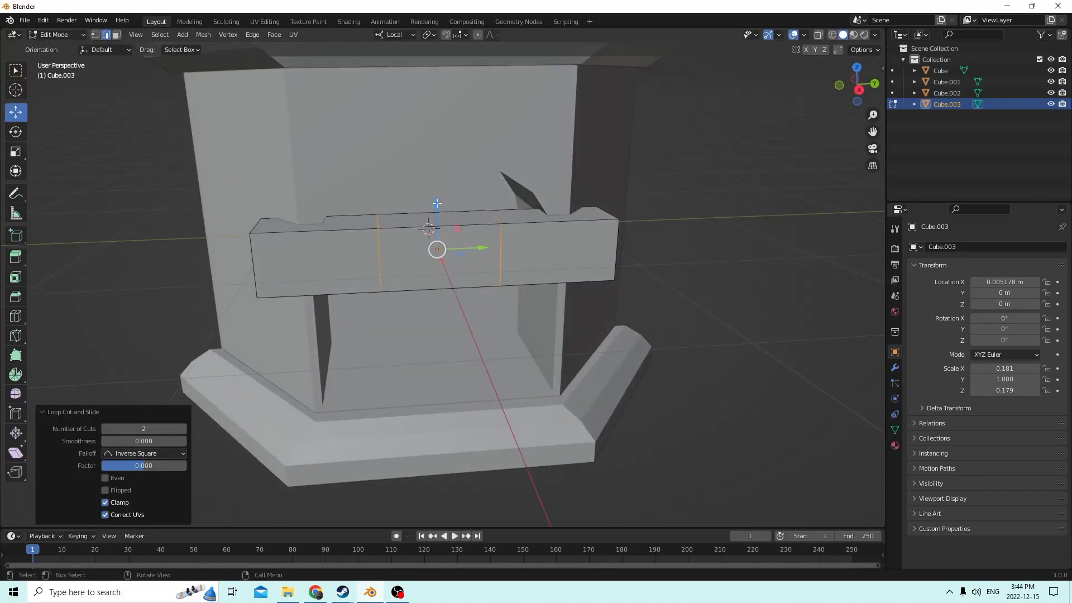
left_click_drag(436, 203, 438, 183)
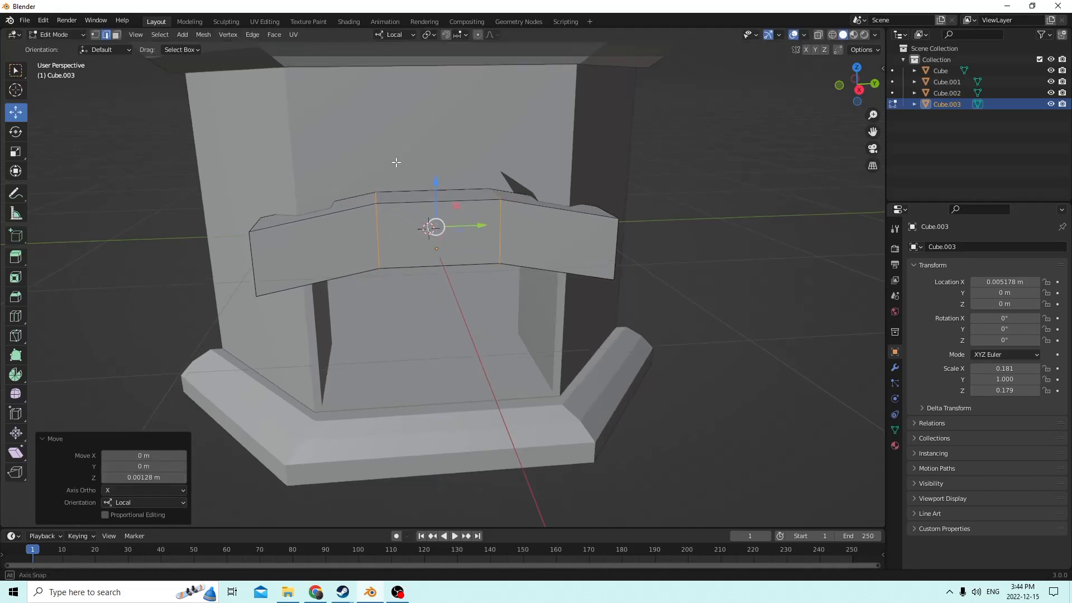
middle_click_drag(396, 161, 427, 157)
left_click_drag(427, 154, 428, 125)
middle_click_drag(414, 156, 372, 177)
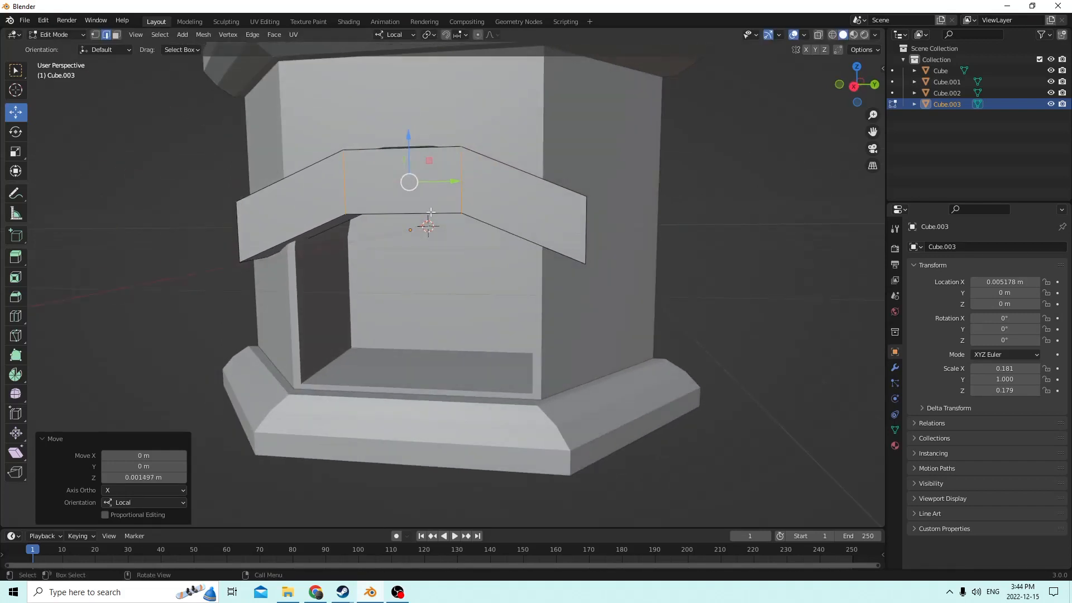
mouse_move(430, 213)
middle_mouse_down()
mouse_move(406, 235)
mouse_move(441, 216)
mouse_move(422, 200)
middle_mouse_up()
Step: Lift the whole arched bar to about 0.0038 m in Z and scale it down uniformly to a Y scale of about 0.754
key("Tab")
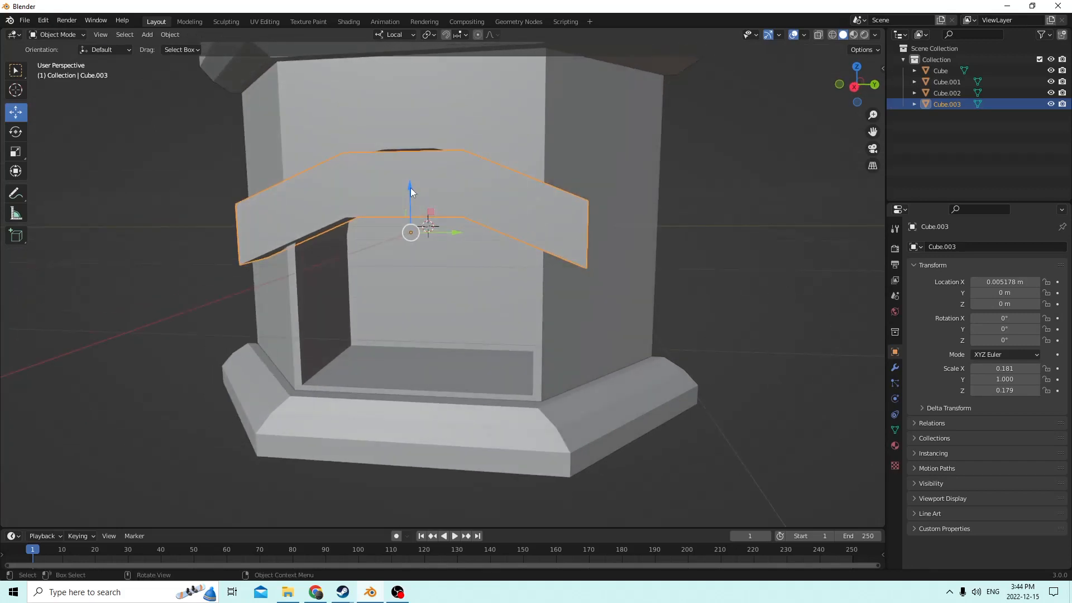
left_click_drag(411, 188, 414, 118)
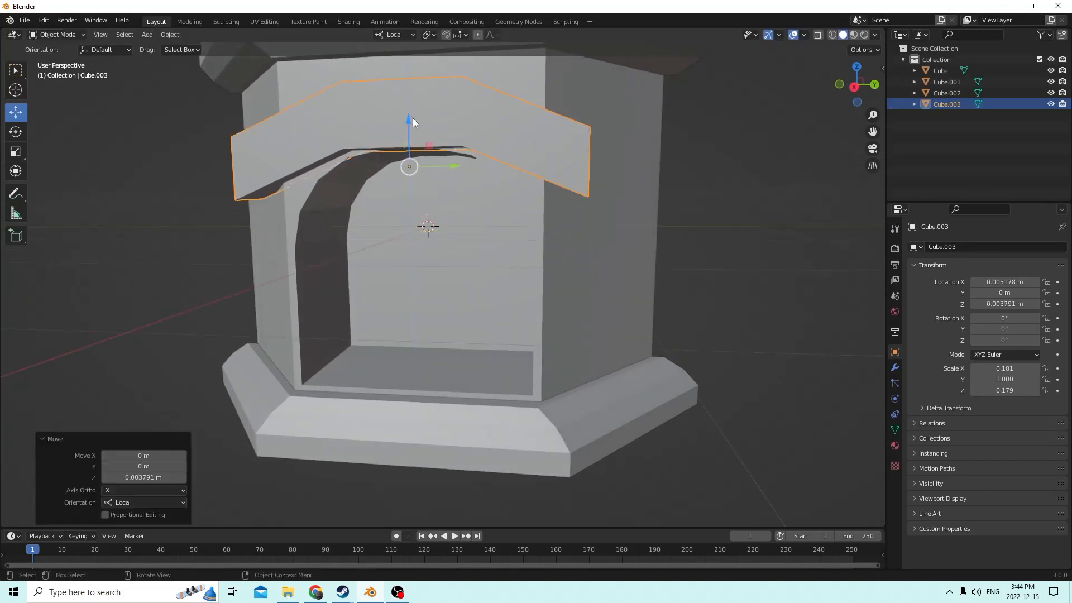
middle_click_drag(414, 119, 449, 184)
key("s")
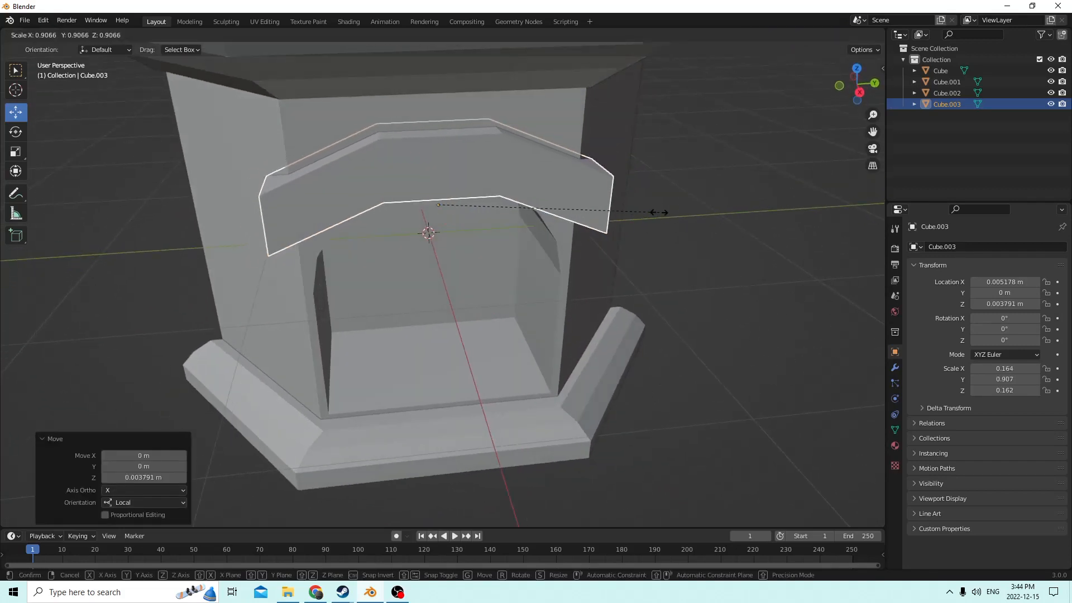
left_click(634, 209)
middle_click_drag(631, 210, 609, 206)
key("s")
left_click(641, 205)
middle_click_drag(593, 206, 643, 184)
key("s")
left_click(614, 216)
Step: Push the arched bar back along X to about 0.0048 m, into the pedestal's front above the recess
middle_click_drag(484, 96, 423, 163)
left_click_drag(323, 224, 318, 226)
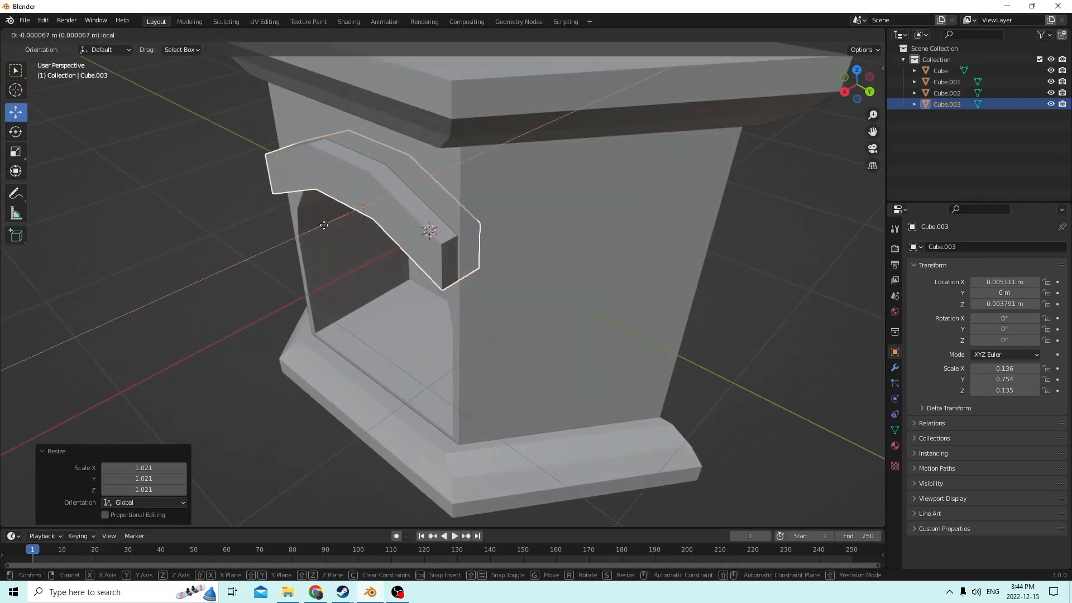
middle_click_drag(335, 220, 432, 212)
left_click(390, 207)
left_click(431, 218)
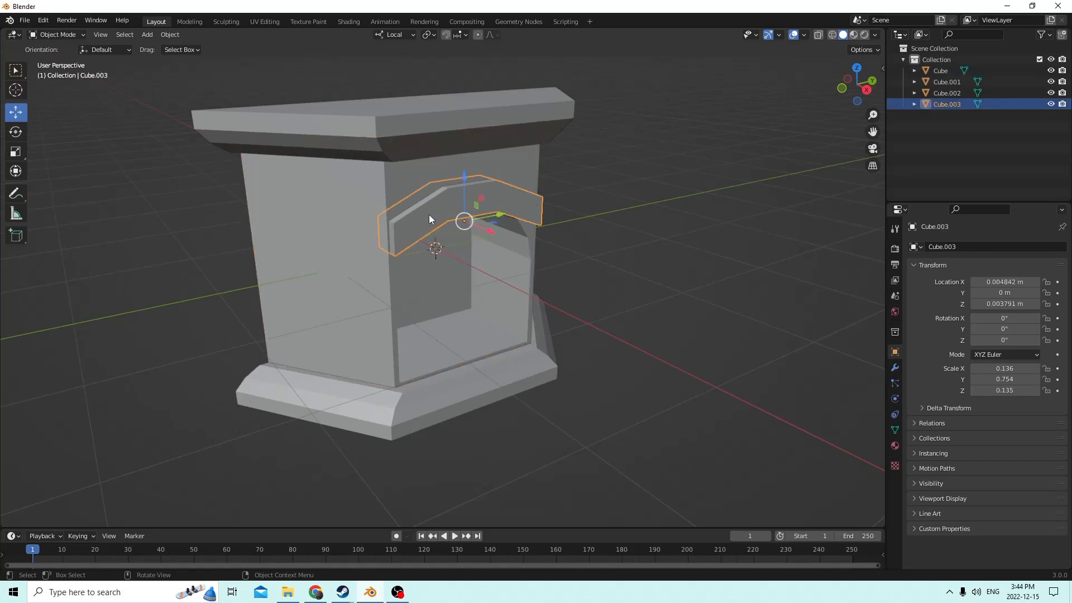
Step: Try to lower the middle top face of the arched bar along Z
middle_click_drag(401, 206, 435, 195)
left_click(446, 212)
left_click(444, 193)
key("Tab")
left_click(442, 171)
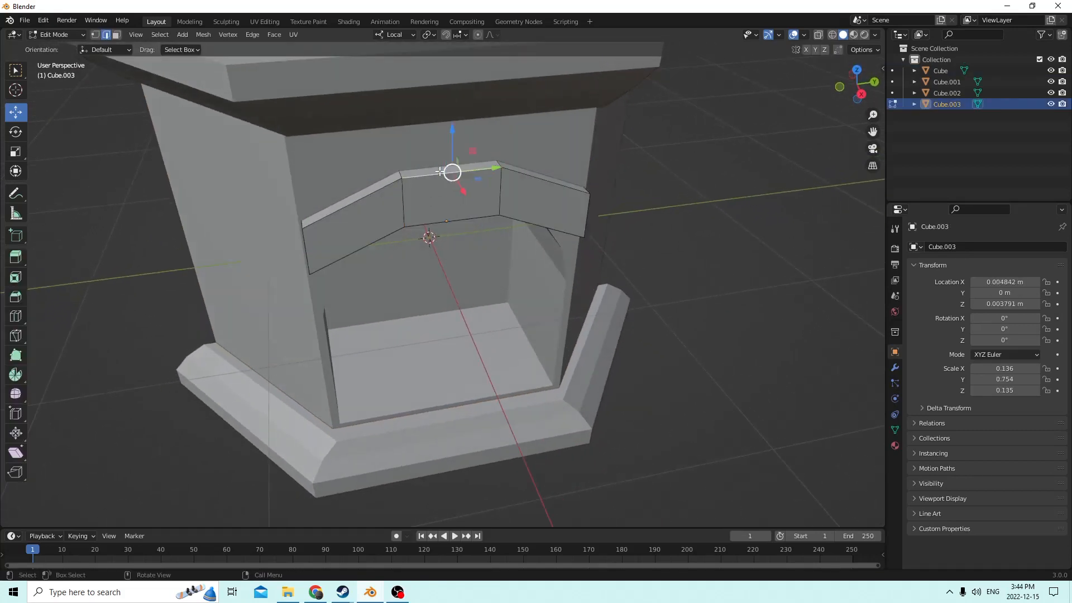
left_click(117, 35)
left_click(443, 169)
left_click_drag(445, 116, 448, 149)
middle_click_drag(446, 139, 372, 75)
Step: Undo the lowering of the arched bar's top face and return to Object Mode
left_click(630, 162)
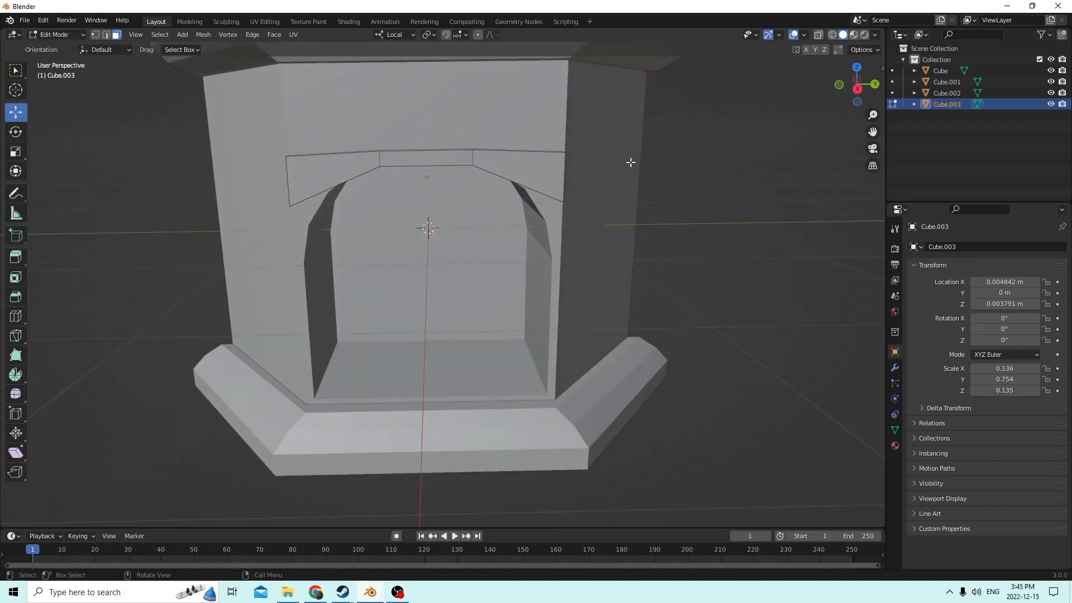
left_click(43, 20)
left_click(59, 34)
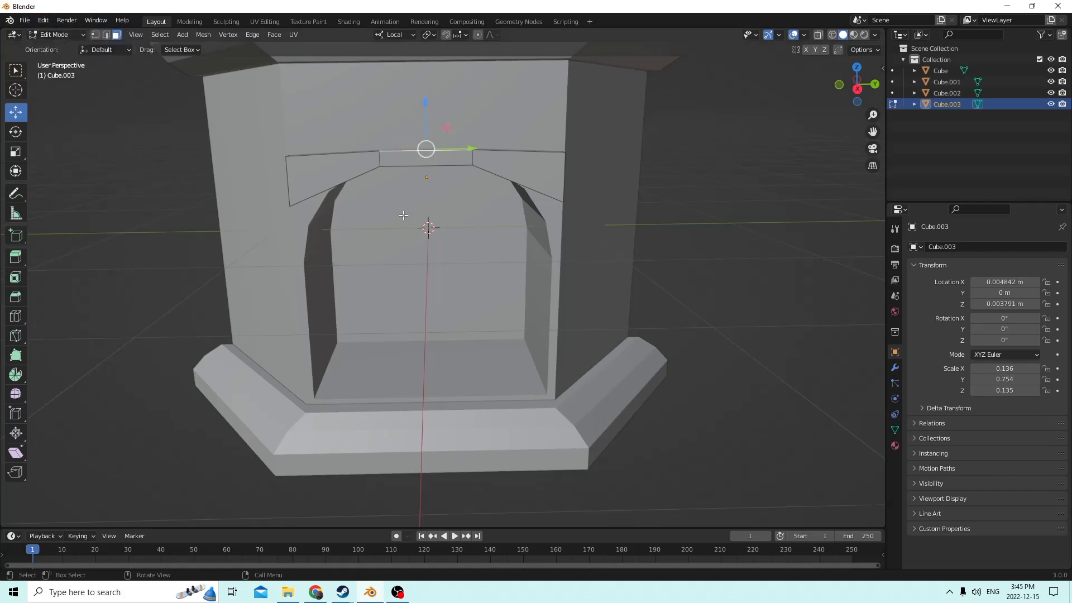
left_click(45, 21)
left_click(58, 34)
middle_click_drag(376, 225, 498, 223)
key("Tab")
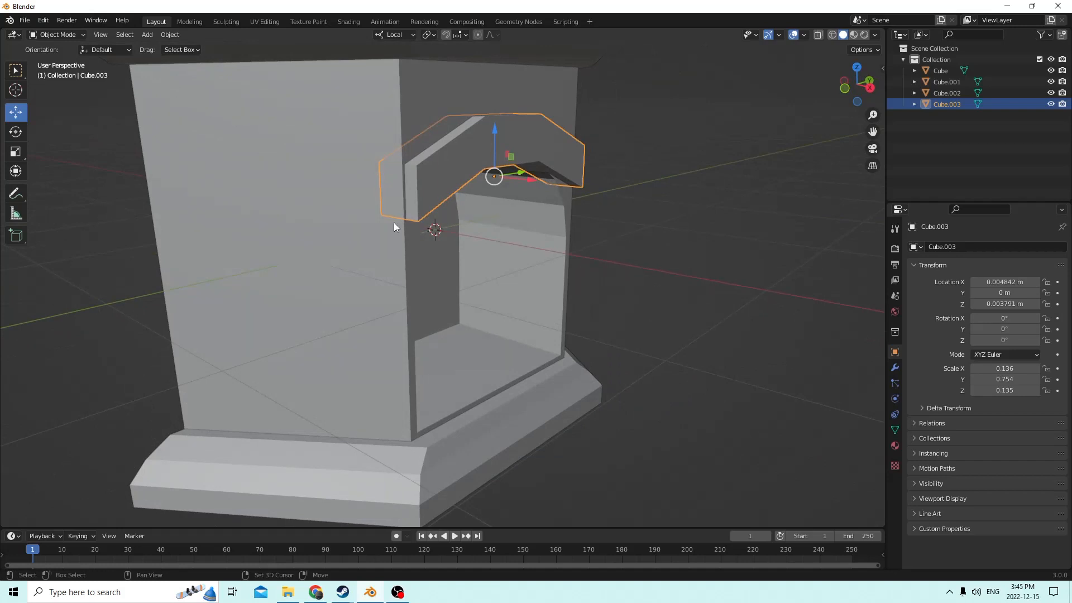
Step: Join the arched bar and both slabs with the pedestal body into one object, keeping the body active
left_click(437, 492, "shift")
middle_click_drag(439, 424, 413, 317)
left_click(371, 136, "shift")
left_click(340, 206, "shift")
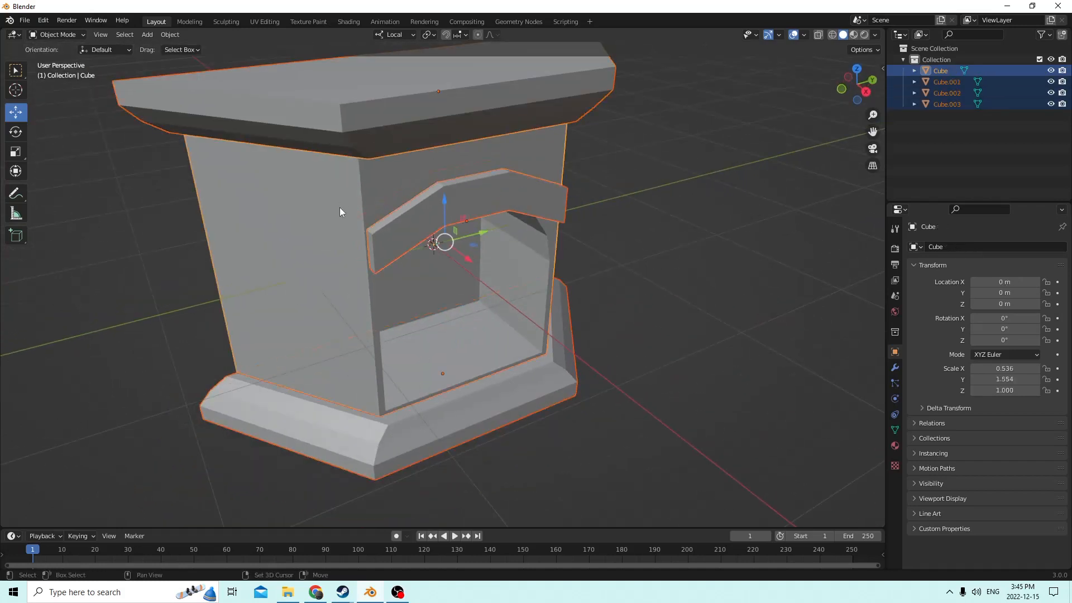
middle_click_drag(339, 206, 290, 319)
key("ctrl+j")
Step: Add a cylinder and move it along X to about 0.0174 m, in front of the pedestal
middle_click_drag(361, 363, 430, 387)
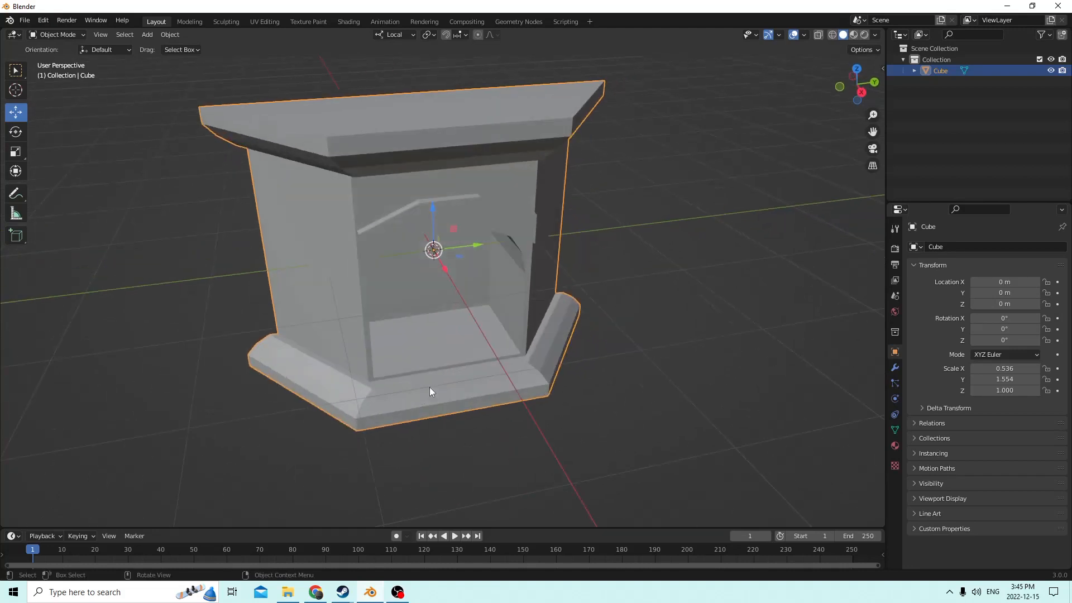
key("shift+a")
mouse_move(392, 351)
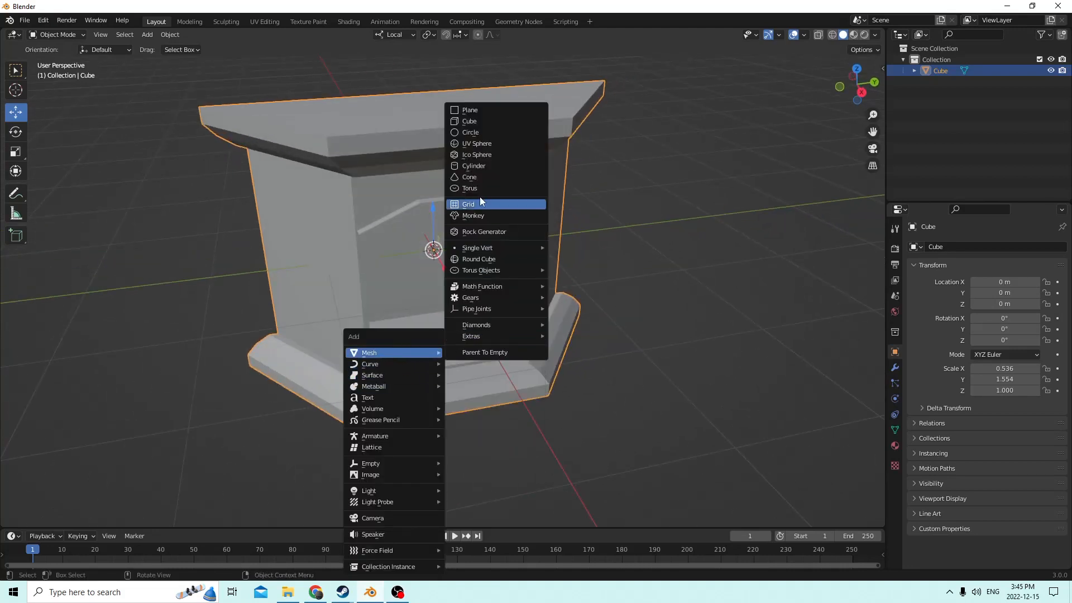
left_click(472, 166)
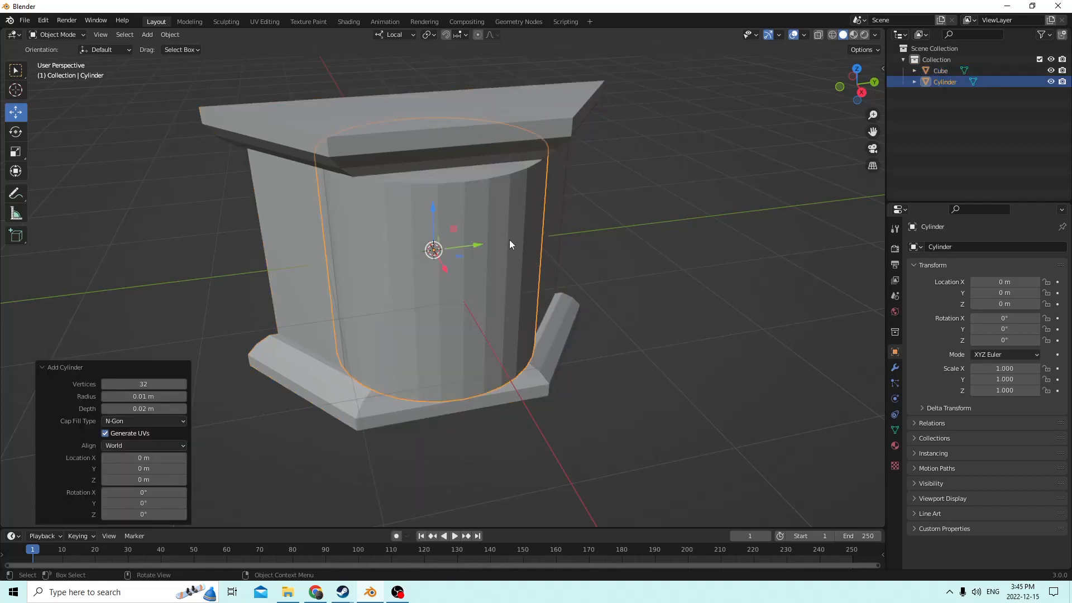
middle_click_drag(510, 239, 545, 250)
left_click_drag(451, 269, 586, 319)
middle_click_drag(587, 319, 671, 312)
Step: Shrink the cylinder uniformly to a scale of about 0.135 and stretch its height to a Z scale of about 0.545
key("s")
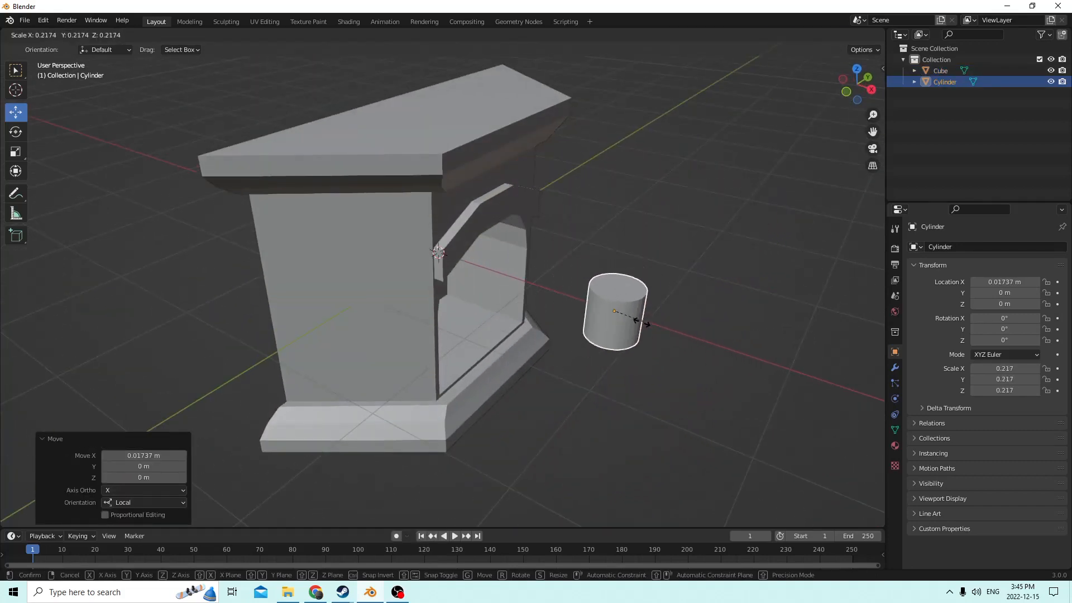
left_click(632, 317)
left_click(21, 150)
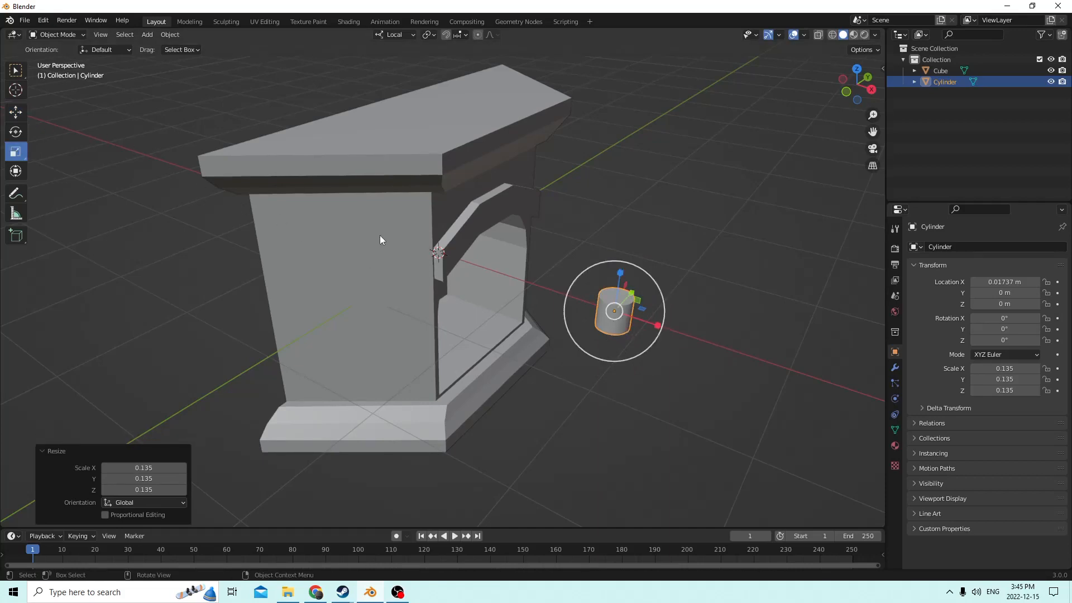
left_click_drag(622, 272, 632, 206)
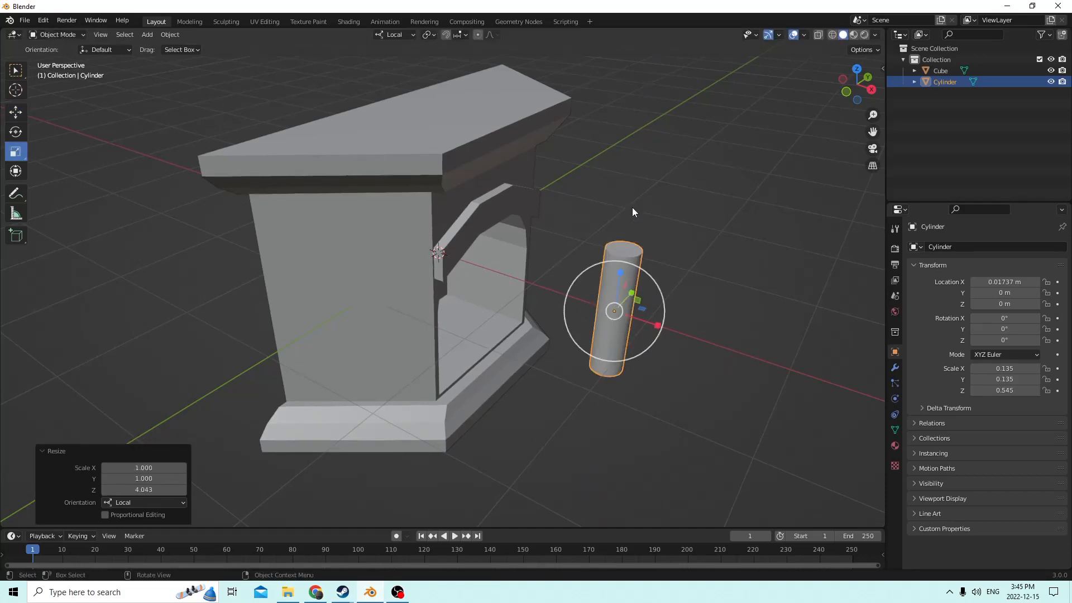
Step: Taper the cylinder by scaling its bottom face up by about 1.26
middle_click_drag(632, 207, 568, 253)
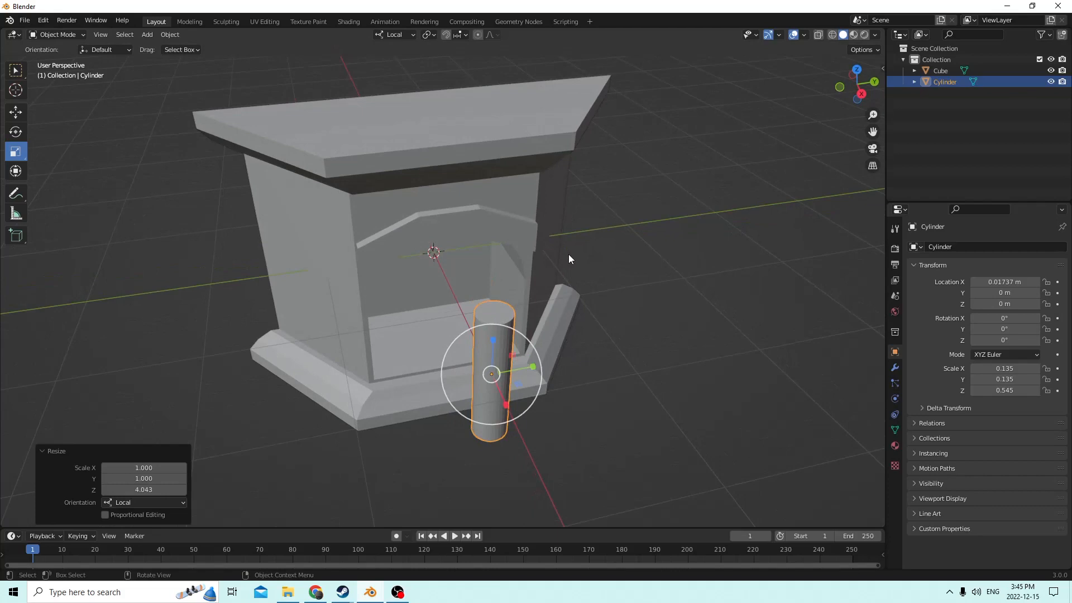
left_click(494, 308)
middle_click_drag(499, 290, 552, 166)
left_click(526, 177)
key("Tab")
left_click(550, 169)
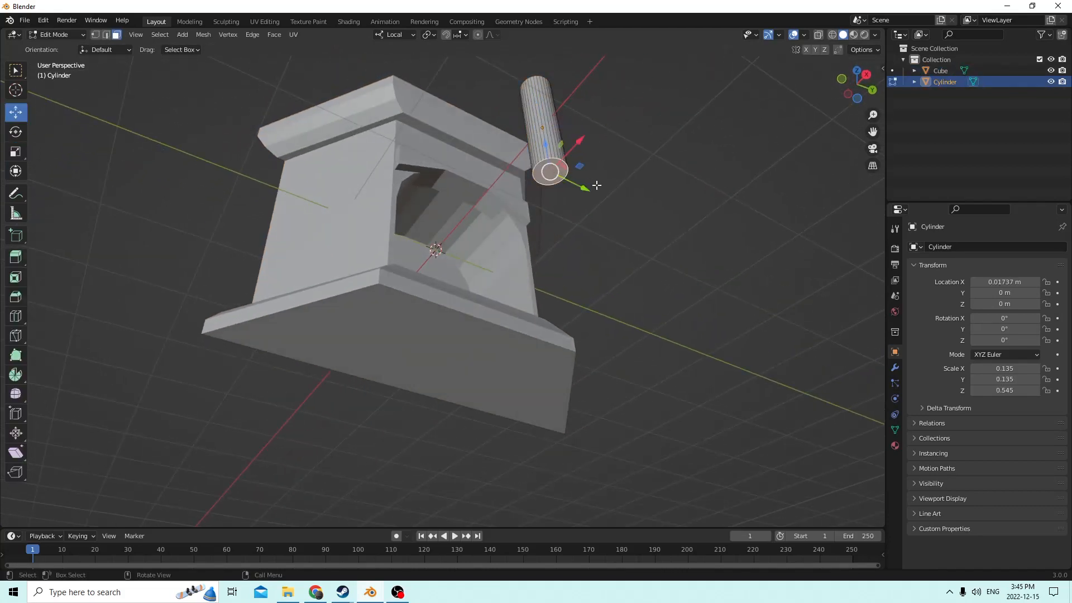
key("s")
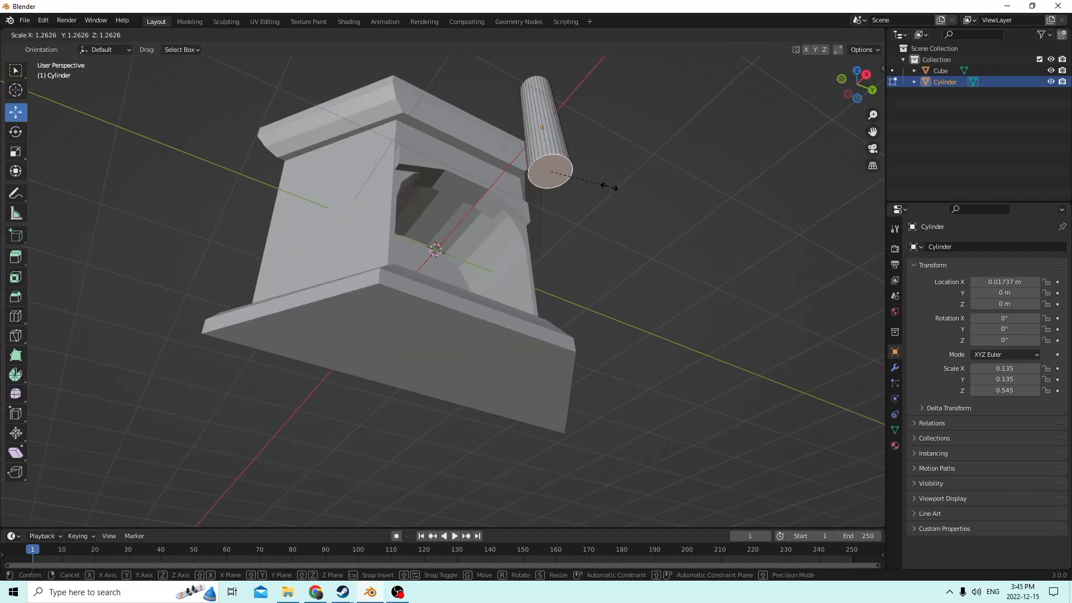
left_click(611, 186)
middle_click_drag(612, 187, 652, 291)
key("Tab")
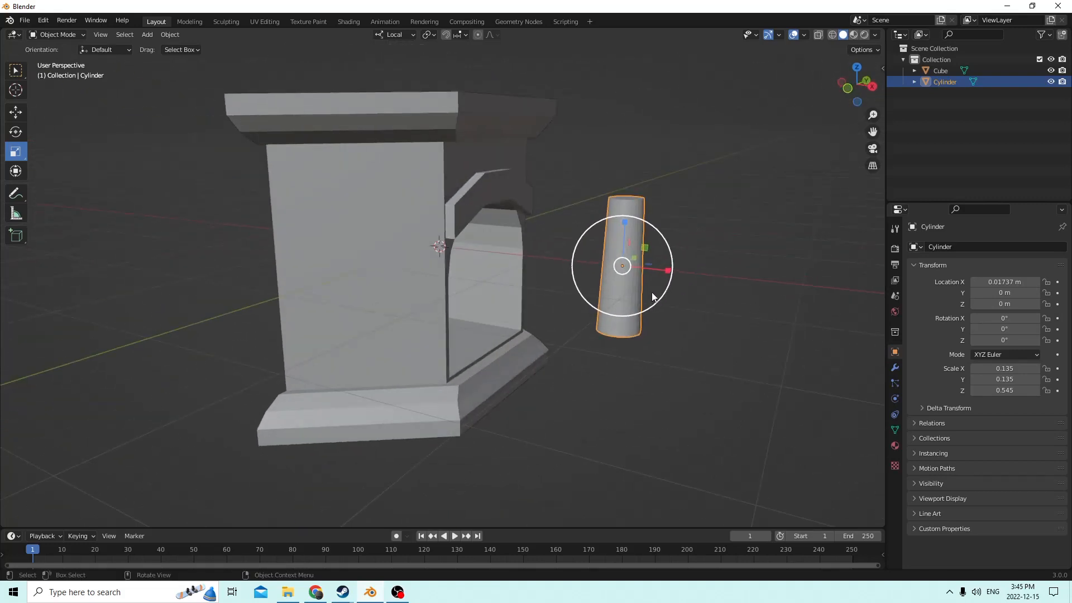
Step: Duplicate the tapered cylinder in place and scale the copy uniformly by about 0.495
key("shift+d")
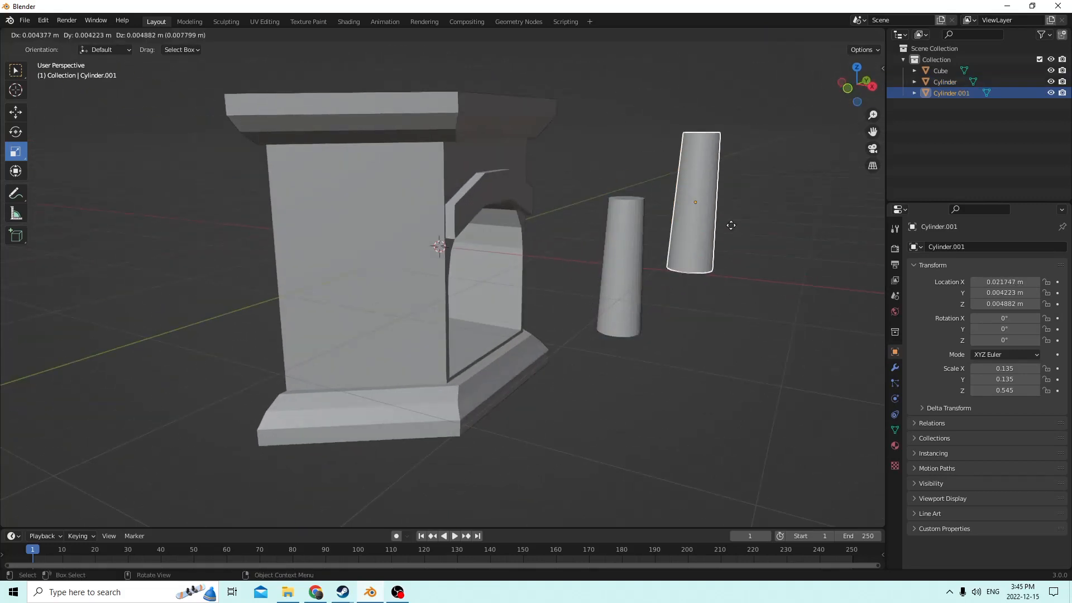
right_click(681, 245)
middle_click_drag(681, 246, 541, 192)
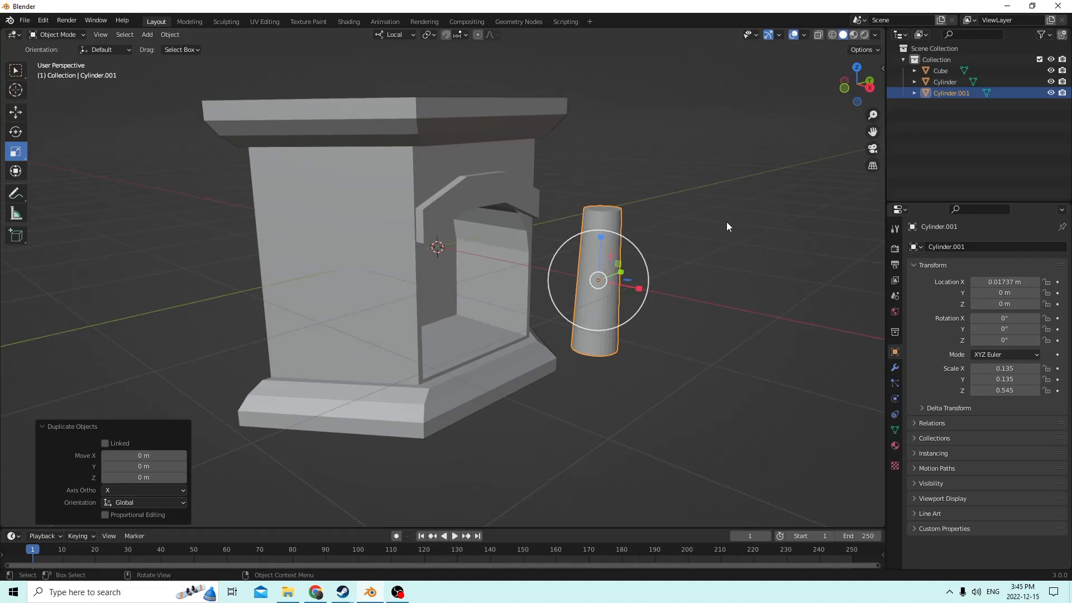
key("s")
left_click(661, 240)
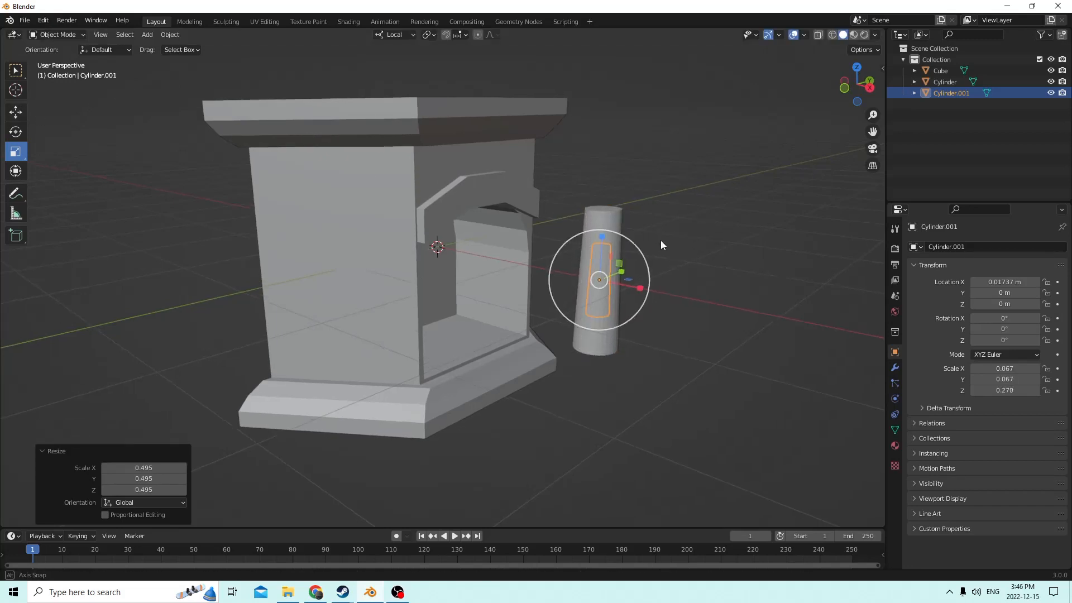
Step: Move the small cylinder copy beside the large cylinder, to about X 0.0198 m and Z 0.0019 m
middle_click_drag(661, 240, 642, 236)
left_click(18, 114)
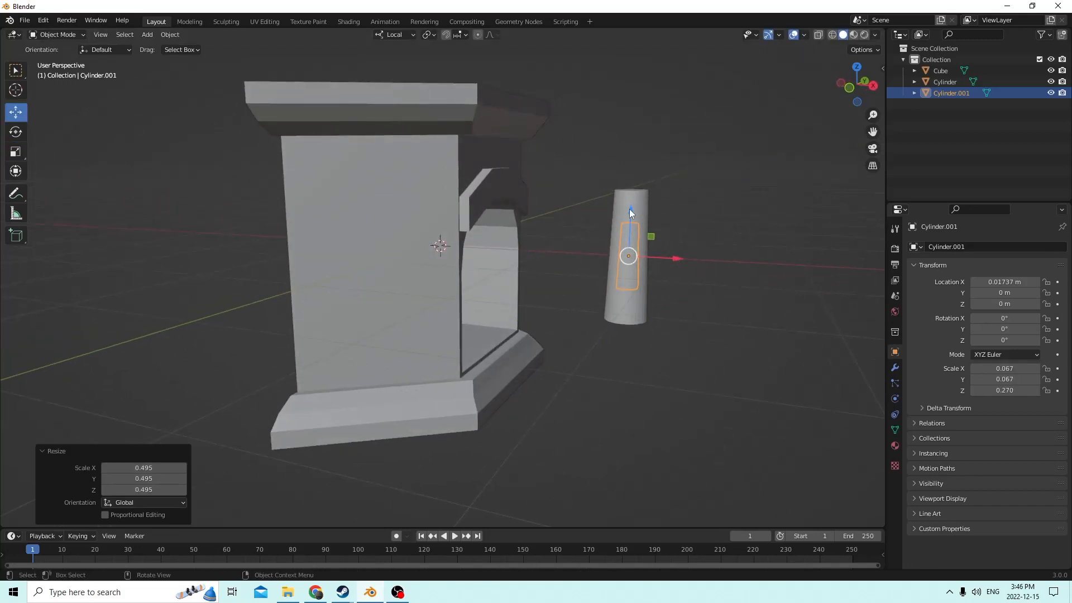
left_click_drag(629, 209, 631, 185)
left_click_drag(680, 231, 715, 232)
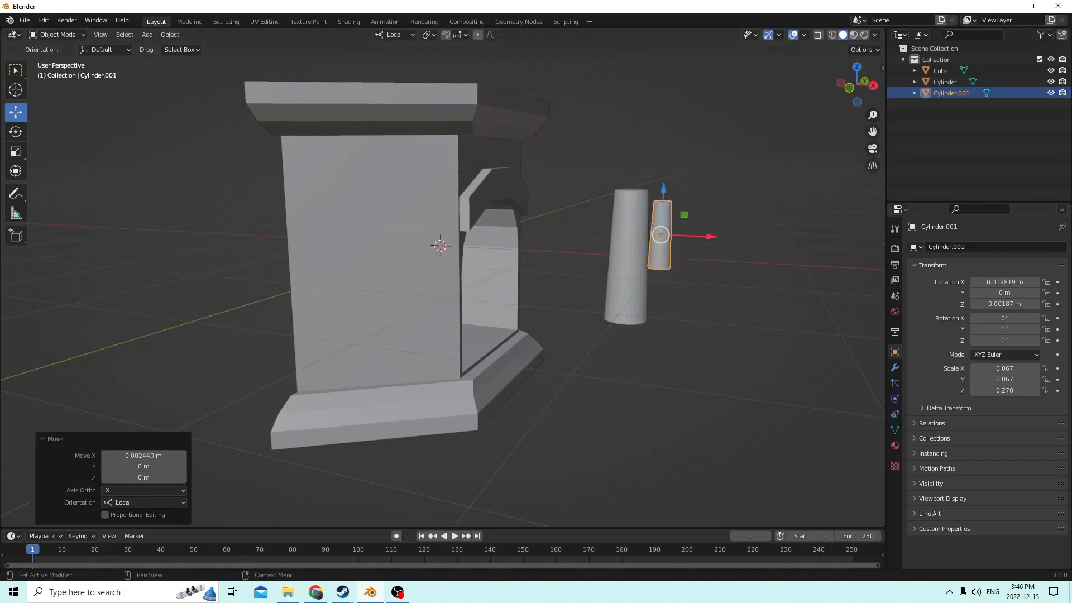
left_click(1005, 318)
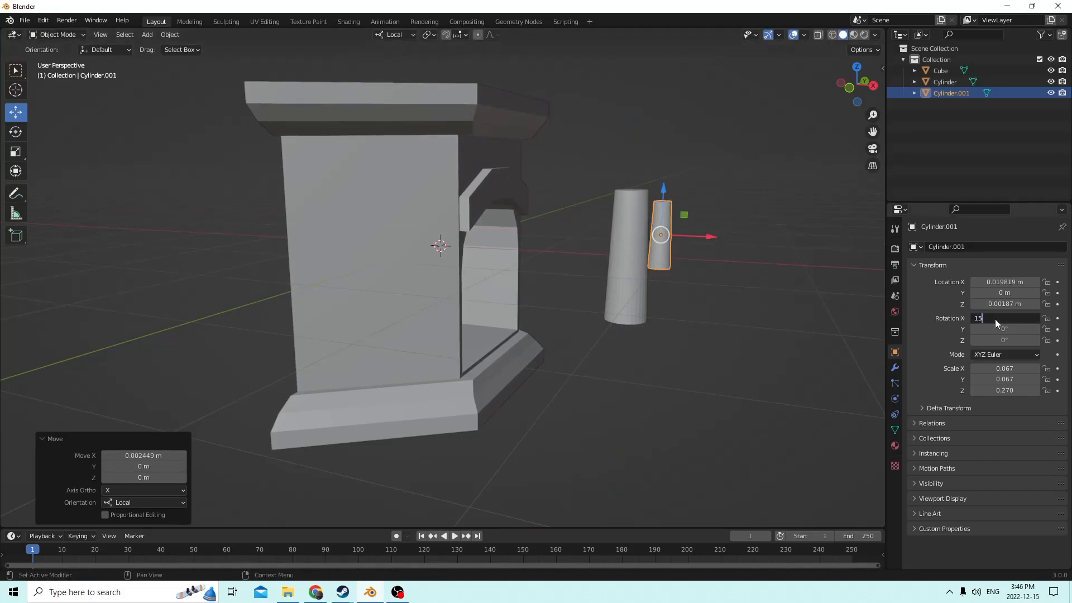
key("Return")
left_click(996, 318)
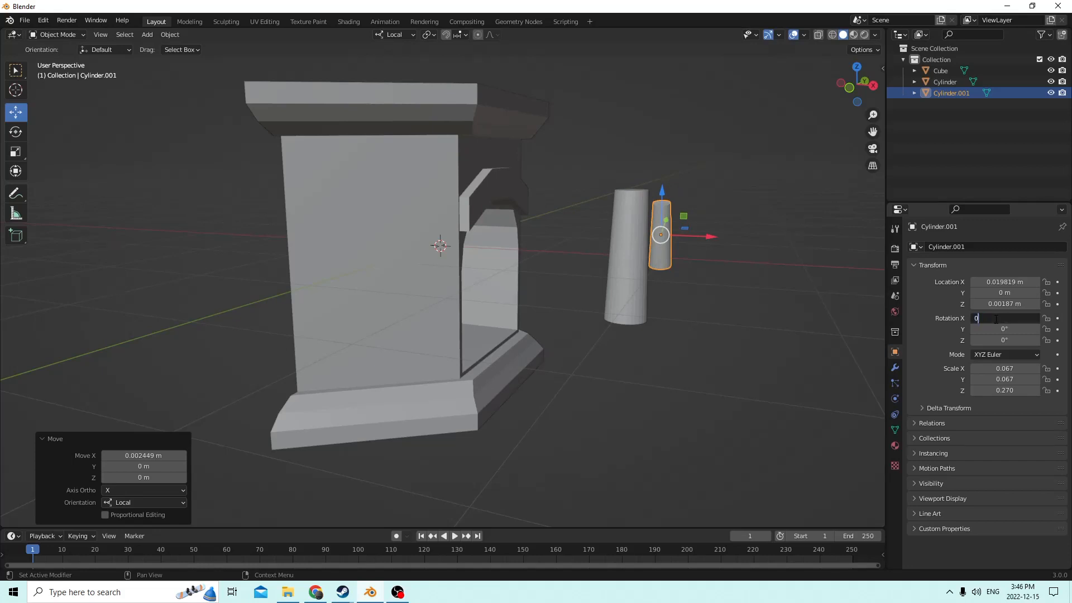
type("0")
key("Return")
Step: Tilt the small cylinder by setting its Y rotation to 45°
left_click(1001, 329)
type("1")
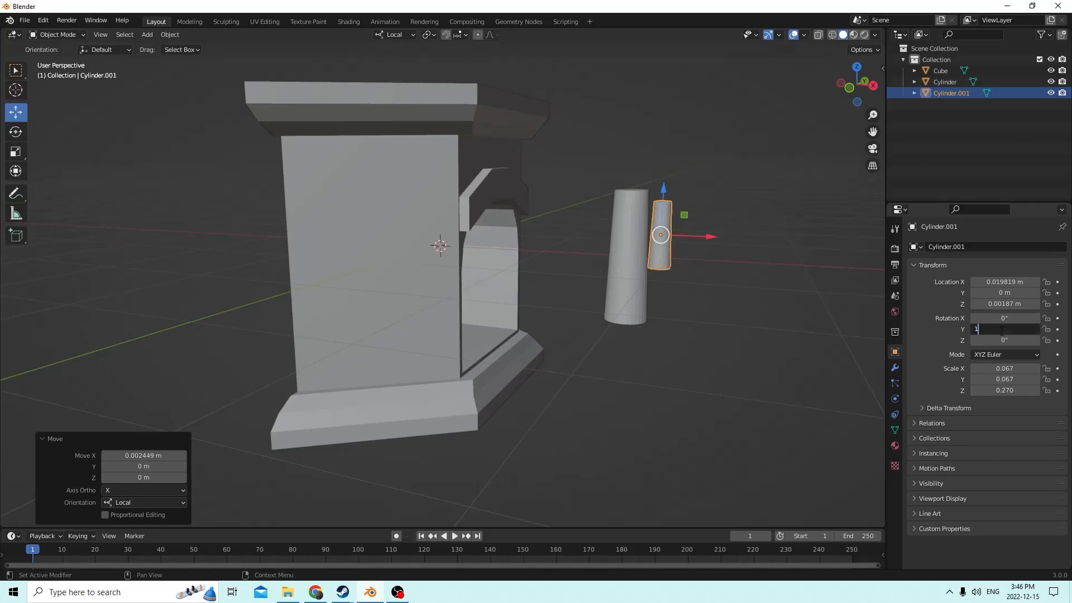
type("5")
key("Return")
left_click(1002, 329)
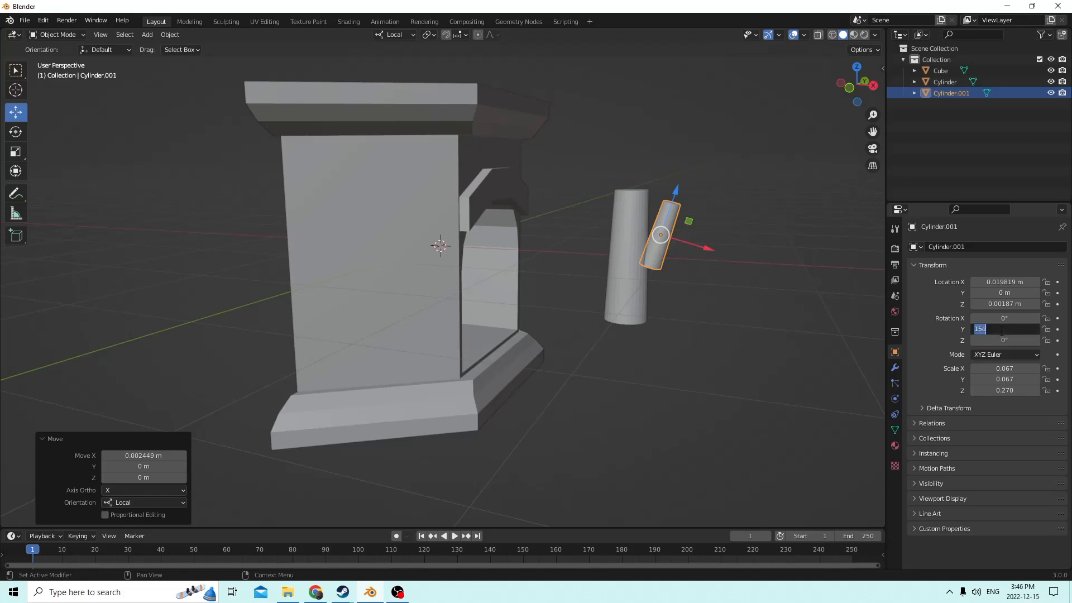
key("Return")
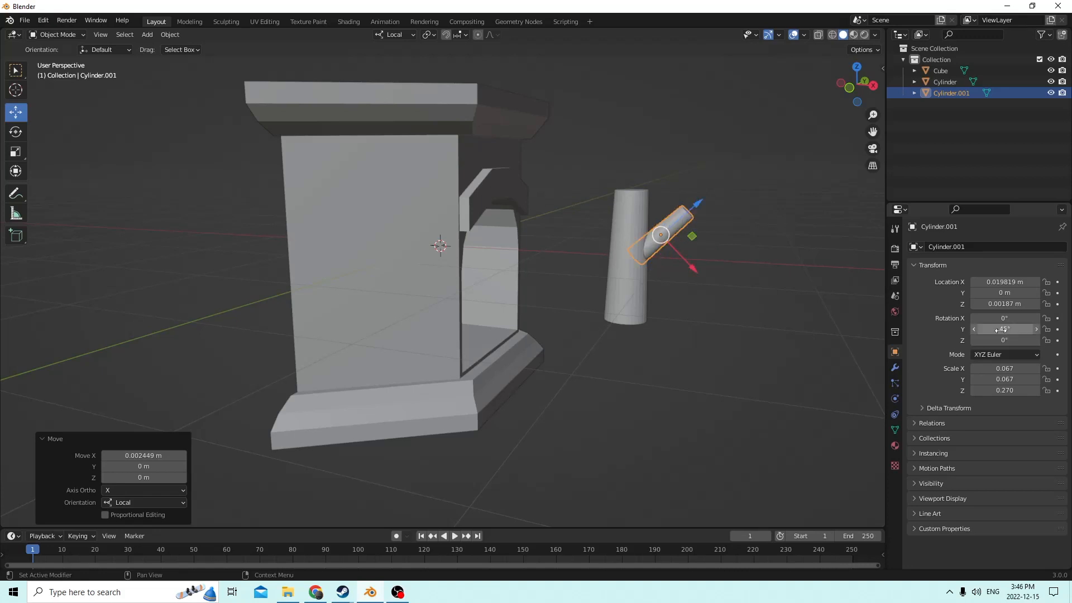
Step: Shorten the tilted cylinder along its local Z by about 0.648 and scale it uniformly by about 0.878
middle_click_drag(767, 300, 780, 306)
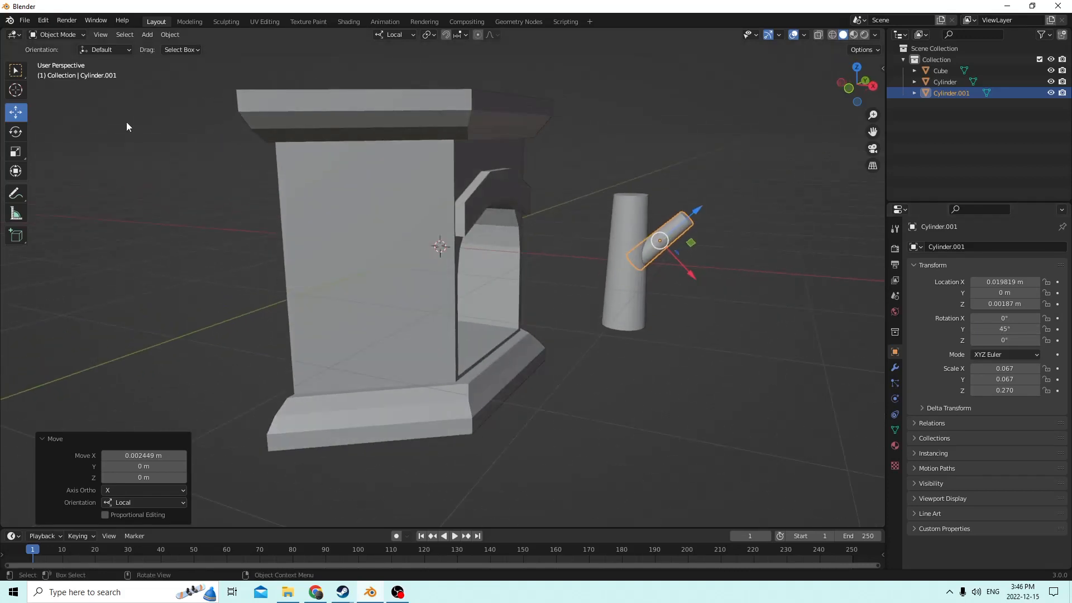
left_click(16, 152)
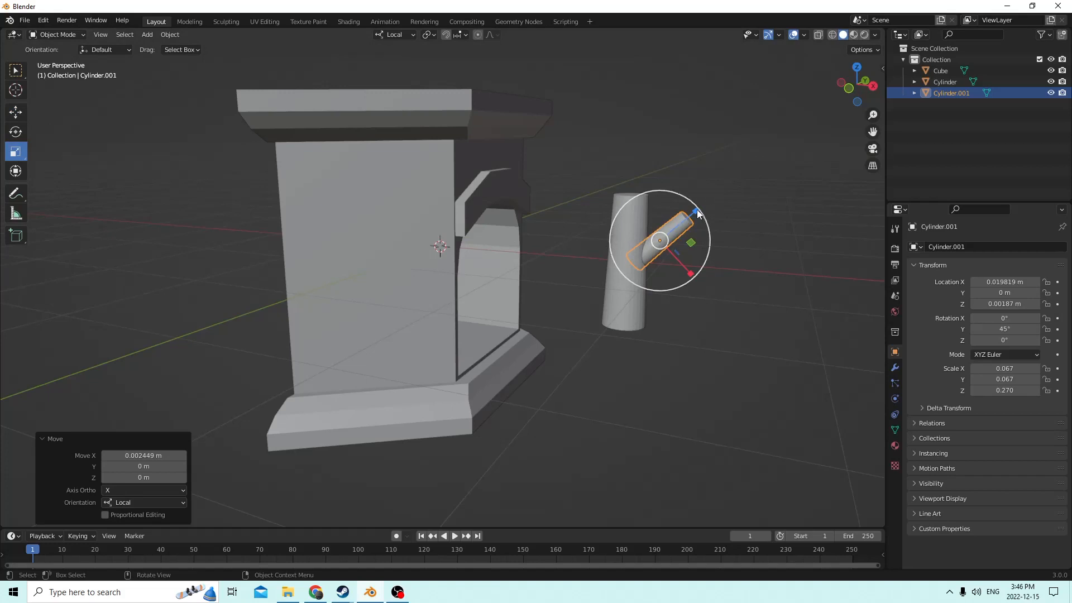
left_click_drag(697, 214, 686, 229)
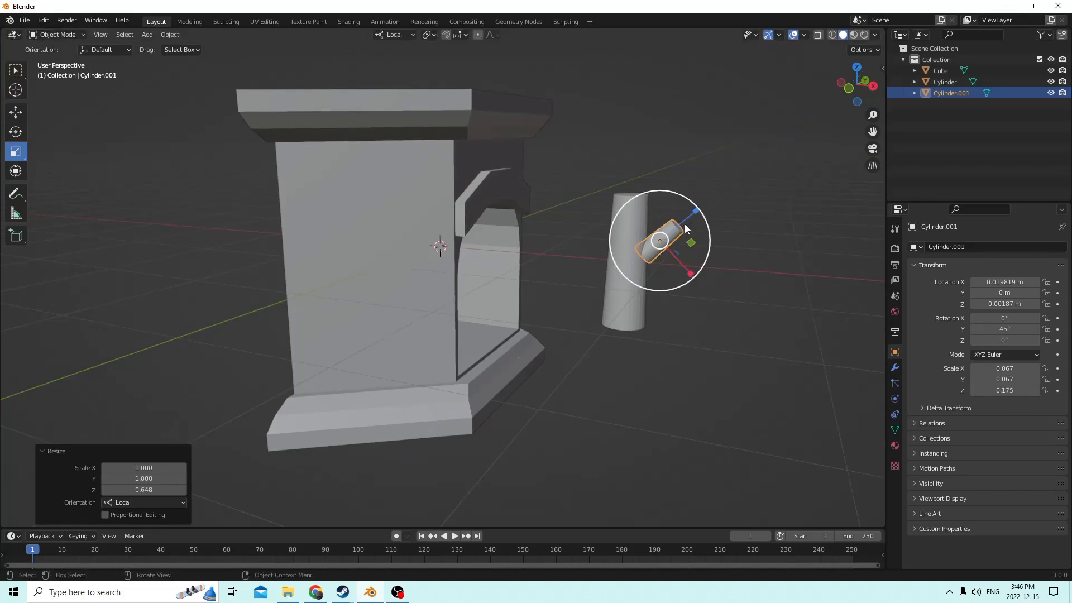
key("s")
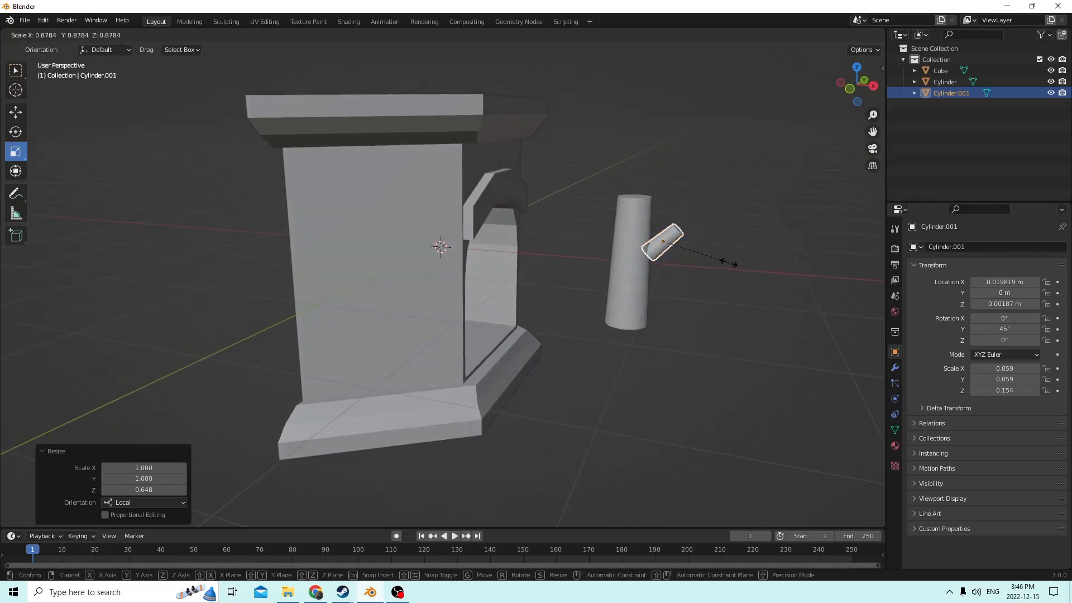
left_click(728, 263)
Step: Move the tilted cylinder along its local X and Z axes so it sticks out of the large cylinder's upper side like a branch
left_click(16, 115)
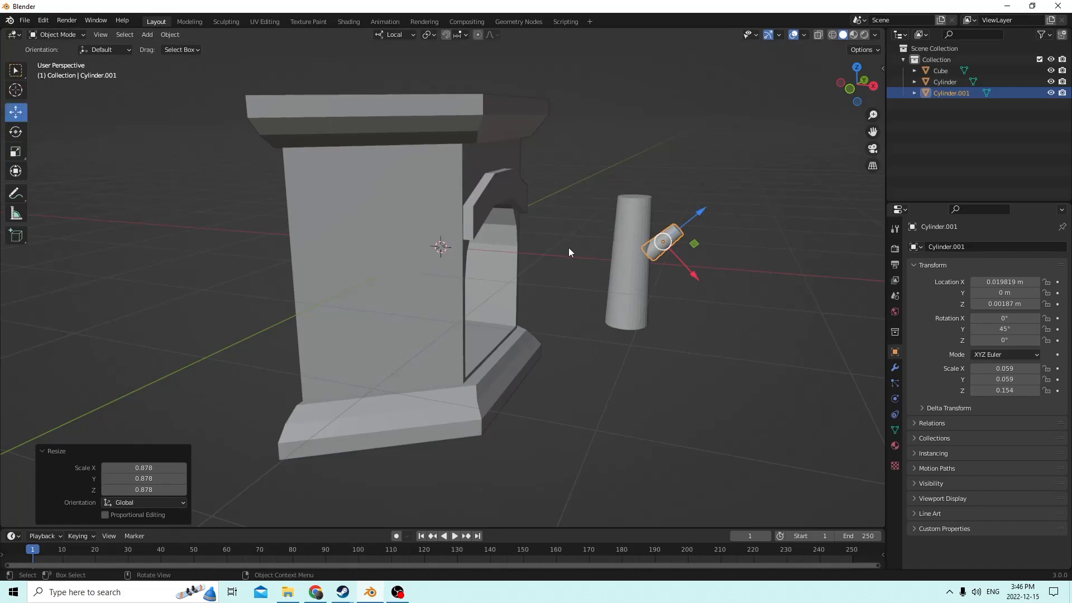
left_click_drag(686, 270, 653, 232)
mouse_move(636, 247)
middle_mouse_down()
mouse_move(611, 253)
mouse_move(651, 233)
middle_mouse_up()
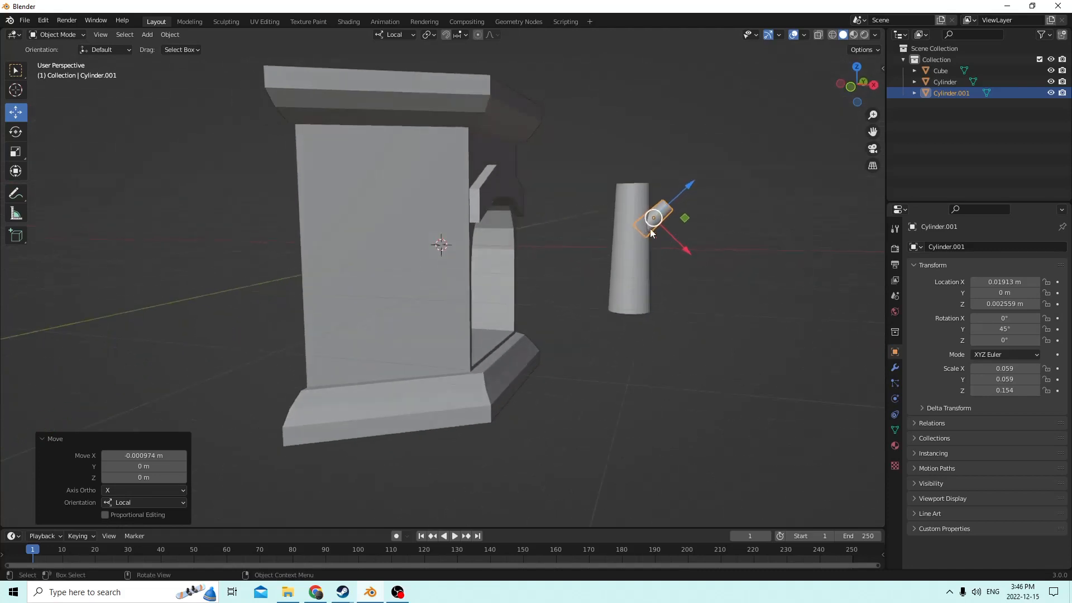
left_click_drag(686, 188, 698, 174)
left_click_drag(687, 228, 676, 217)
left_click_drag(695, 166, 690, 178)
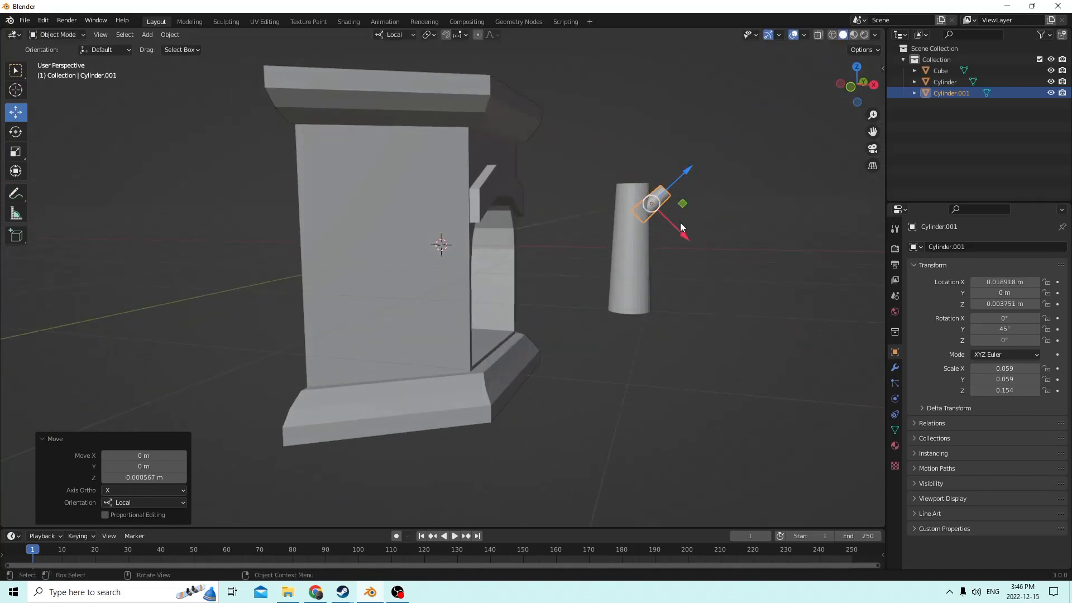
left_click_drag(680, 222, 685, 227)
mouse_move(685, 233)
middle_mouse_down()
mouse_move(673, 233)
mouse_move(684, 215)
middle_mouse_up()
Step: Join the small branch cylinder and the large tapered cylinder into one object, with the large cylinder as the active object
left_click(735, 226)
left_click(644, 211)
left_click(630, 229, "shift")
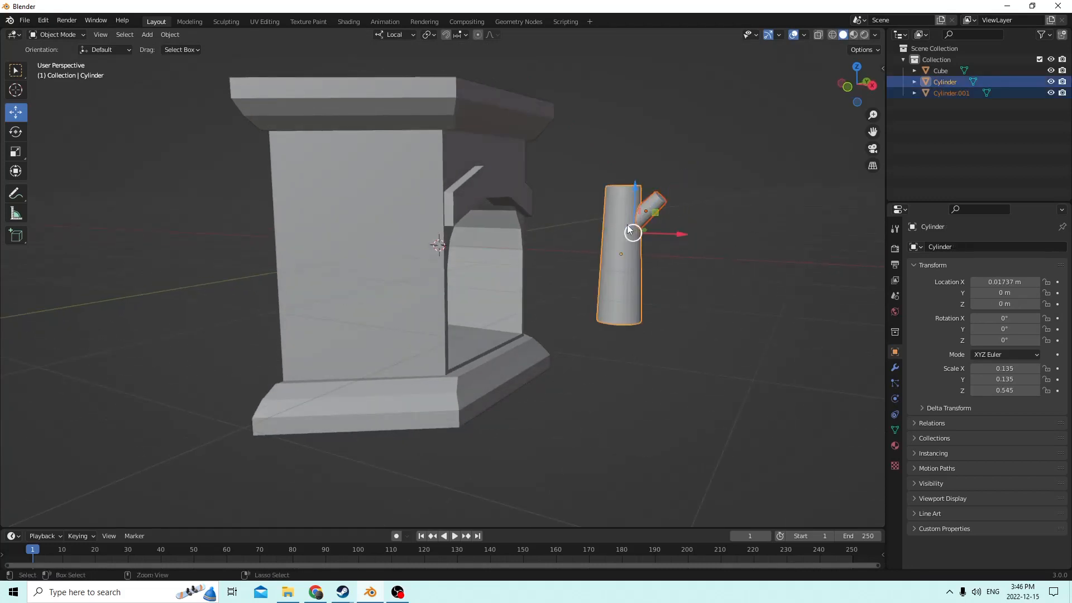
key("ctrl+j")
Step: Lay the joined log down by setting its Y rotation to 90°
middle_click_drag(624, 221, 549, 263)
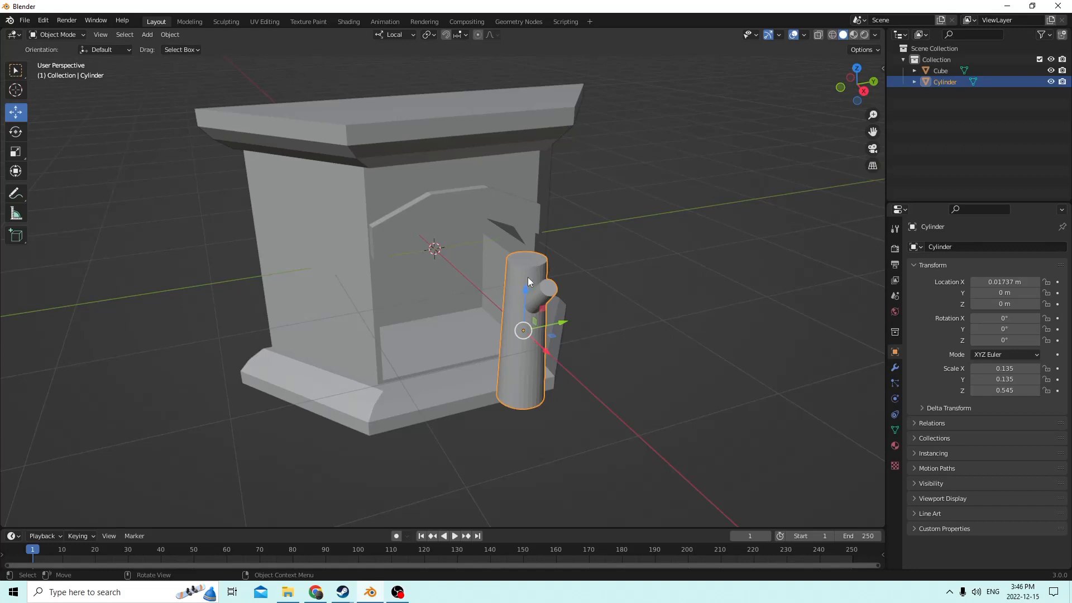
middle_click_drag(731, 306, 745, 305)
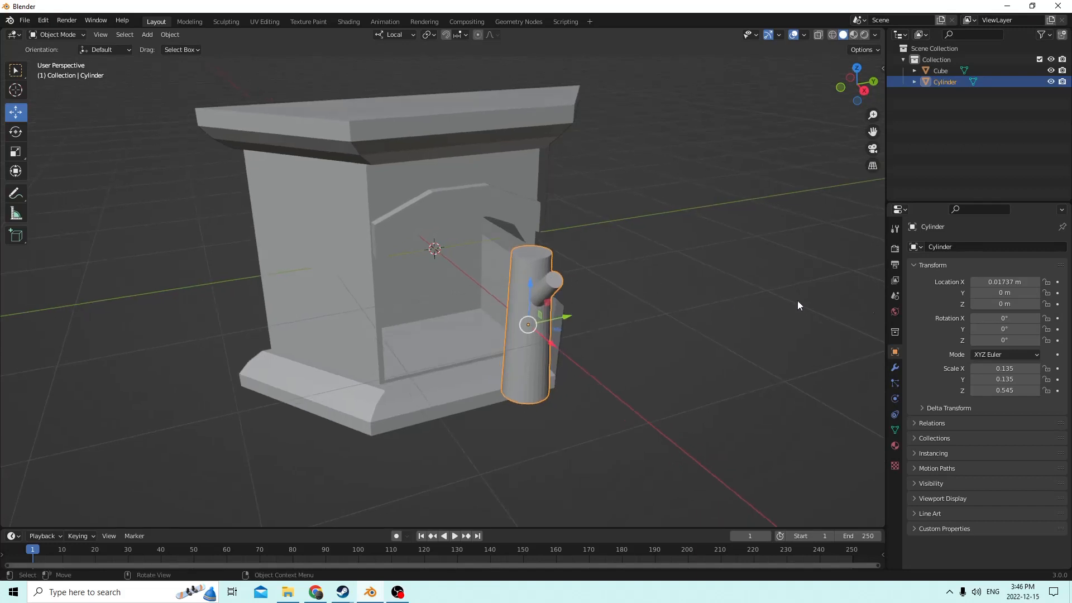
left_click(1015, 318)
left_click(1015, 329)
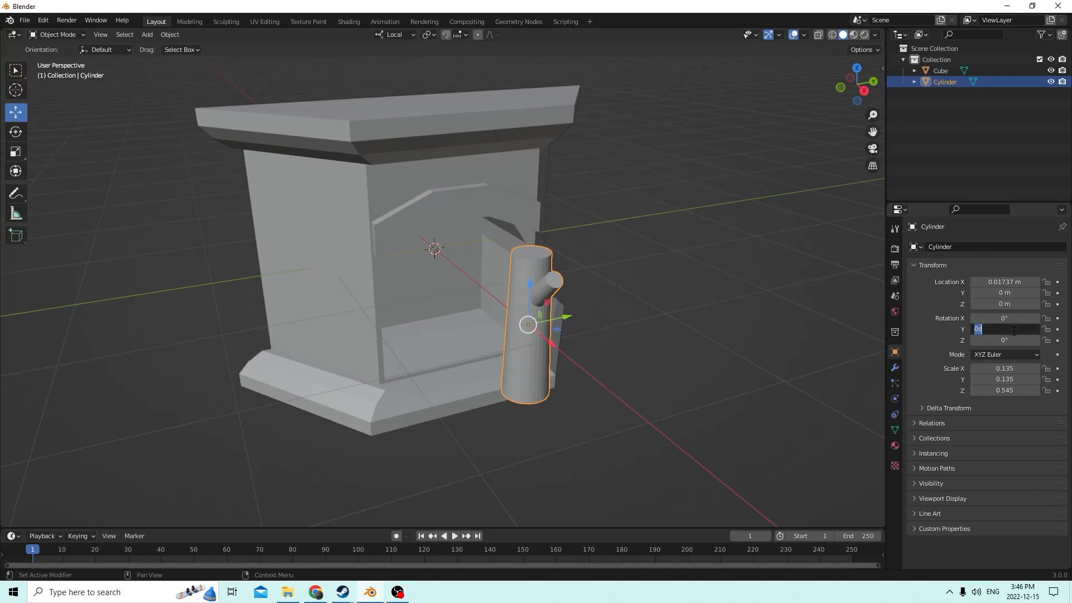
type("90")
key("Return")
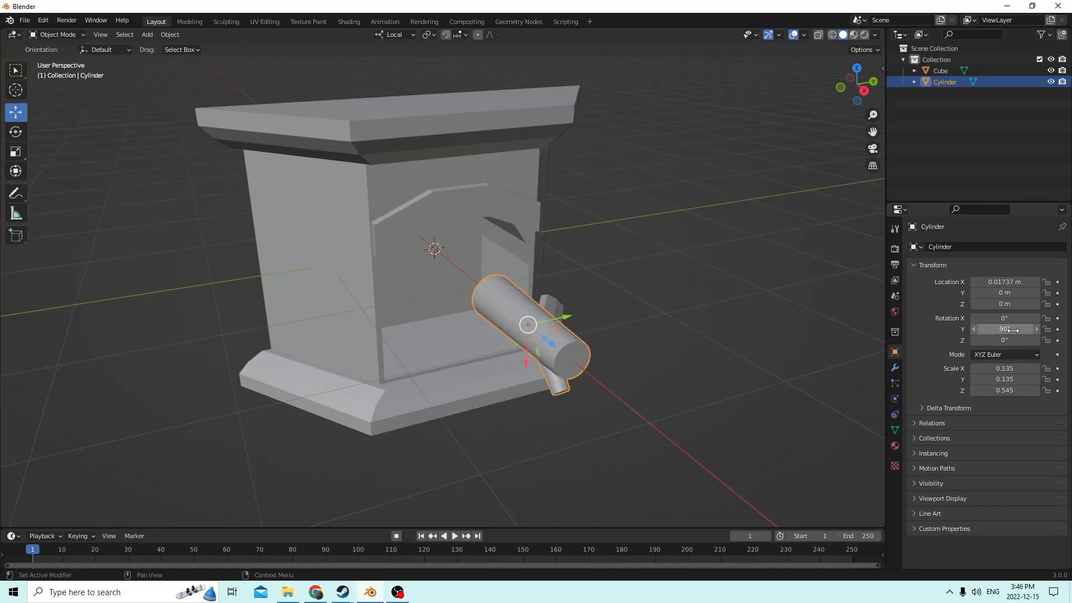
Step: Open the joined log's Y rotation value for editing
middle_click_drag(698, 296, 670, 293)
left_click(988, 327)
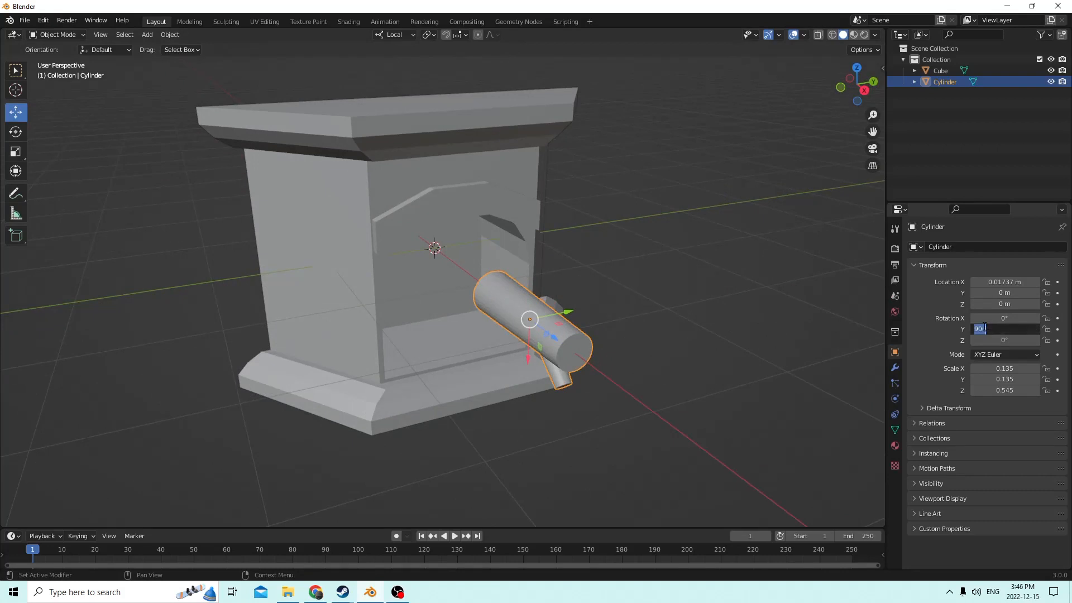
Step: Lay the branched log horizontally across the fireplace front by setting its Y rotation to 0° and X rotation to 90°
type("0")
key("Return")
left_click(987, 316)
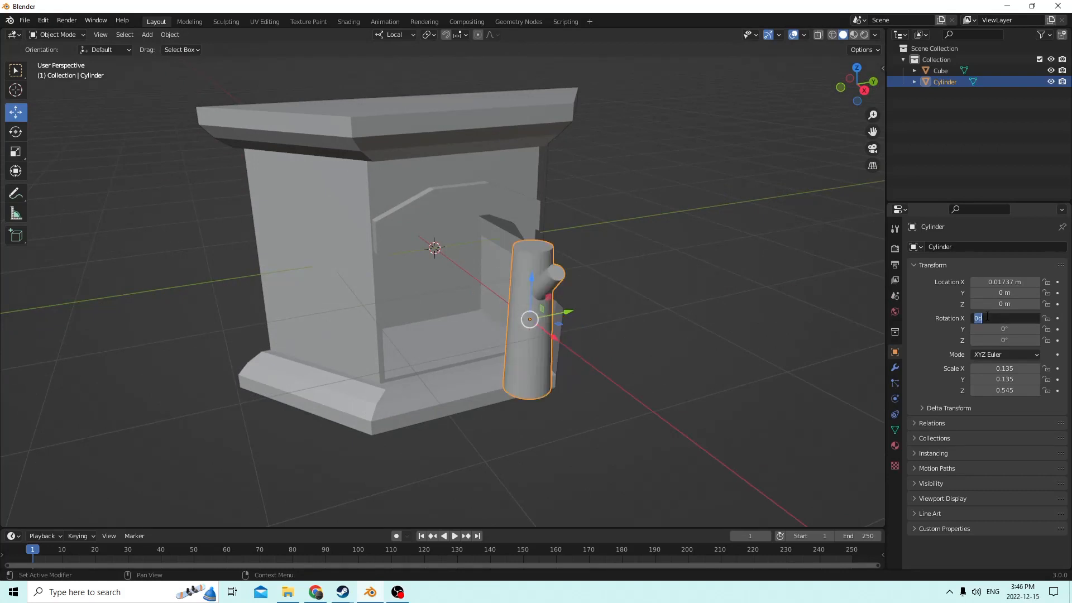
key("Return")
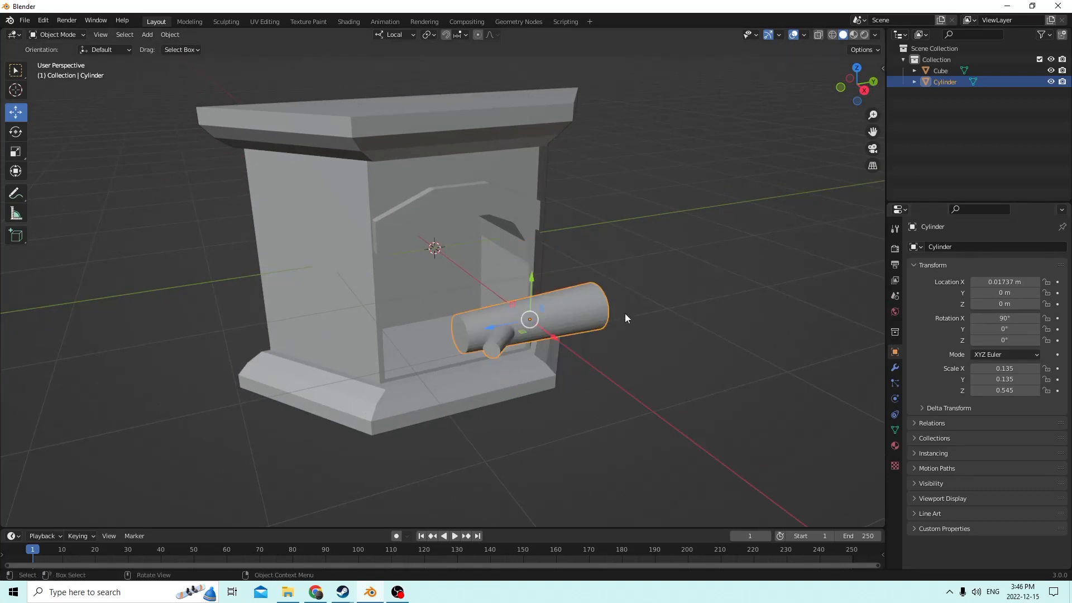
Step: Duplicate the log in place and move the copy up about 0.0027 m so it sits on top of the original
middle_click_drag(625, 314, 682, 303)
key("shift+d")
key("Escape")
left_click_drag(579, 264, 581, 241)
Step: Set the upper log's rotation to -90° on Y and 90° on Z, and slide it about 0.0026 m toward the fireplace
left_click(997, 329)
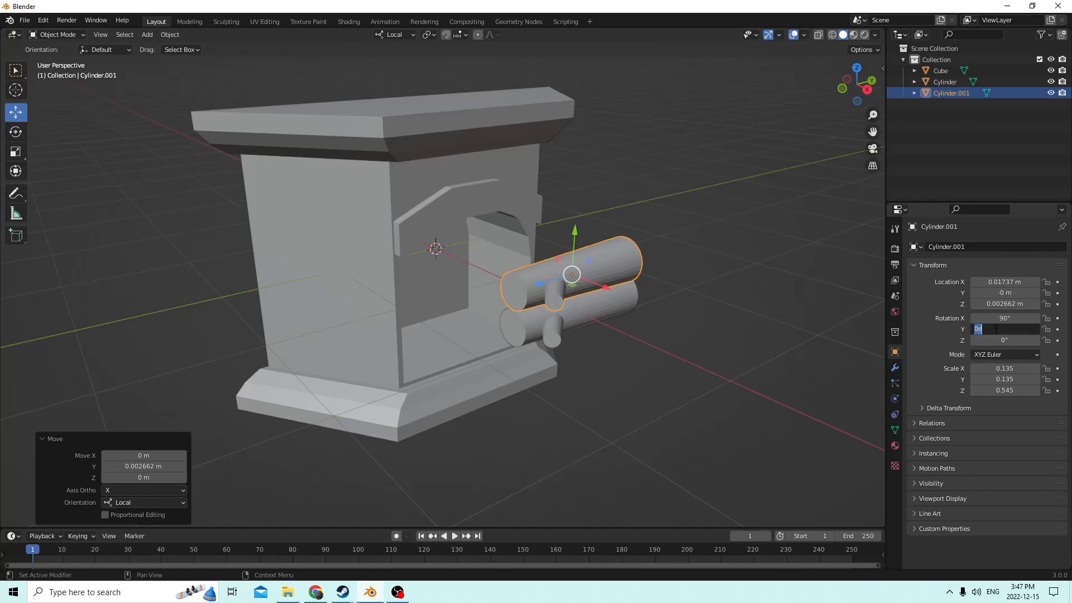
key("Return")
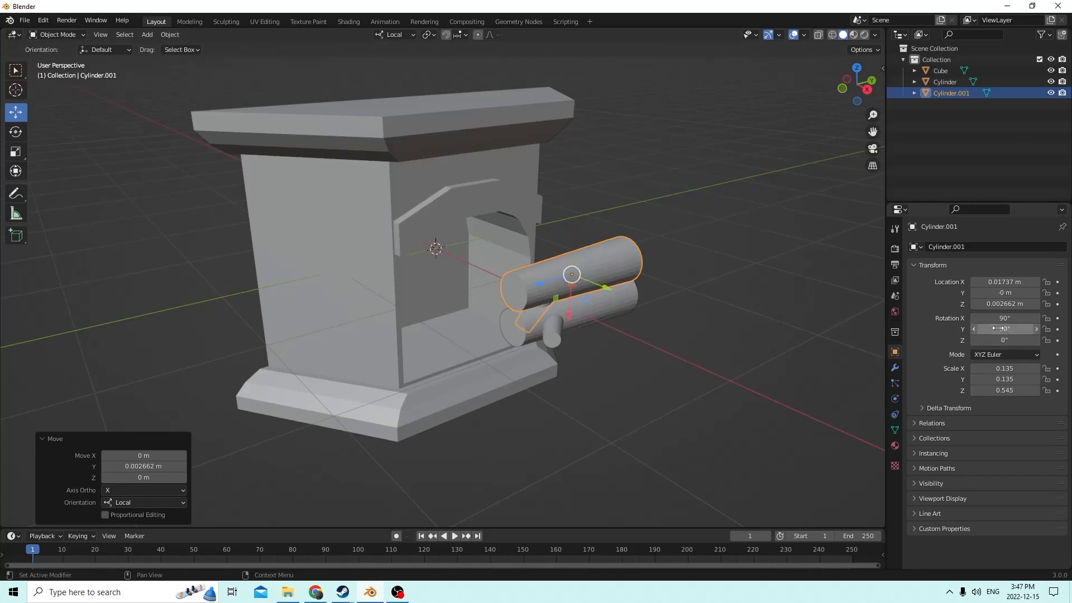
left_click(997, 329)
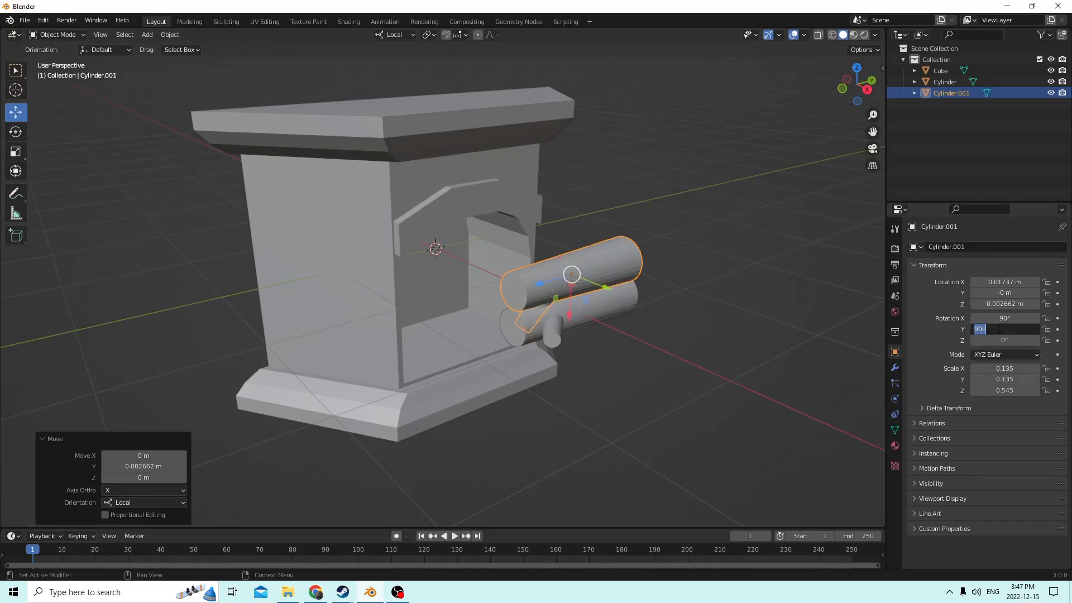
type("-90")
key("Return")
left_click(1009, 341)
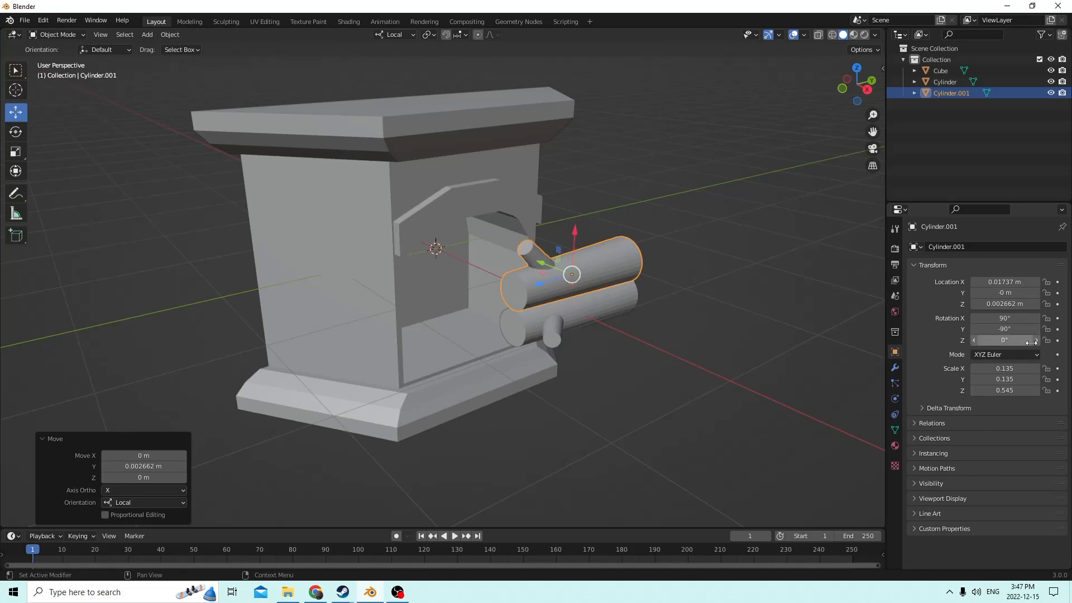
type("90")
key("Return")
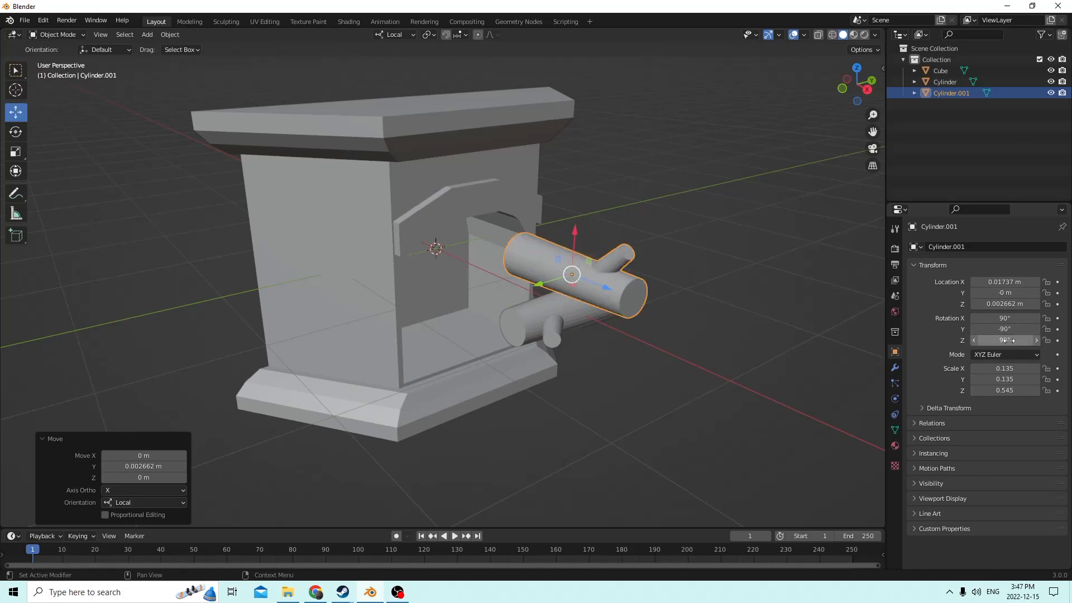
middle_click_drag(723, 291, 641, 239)
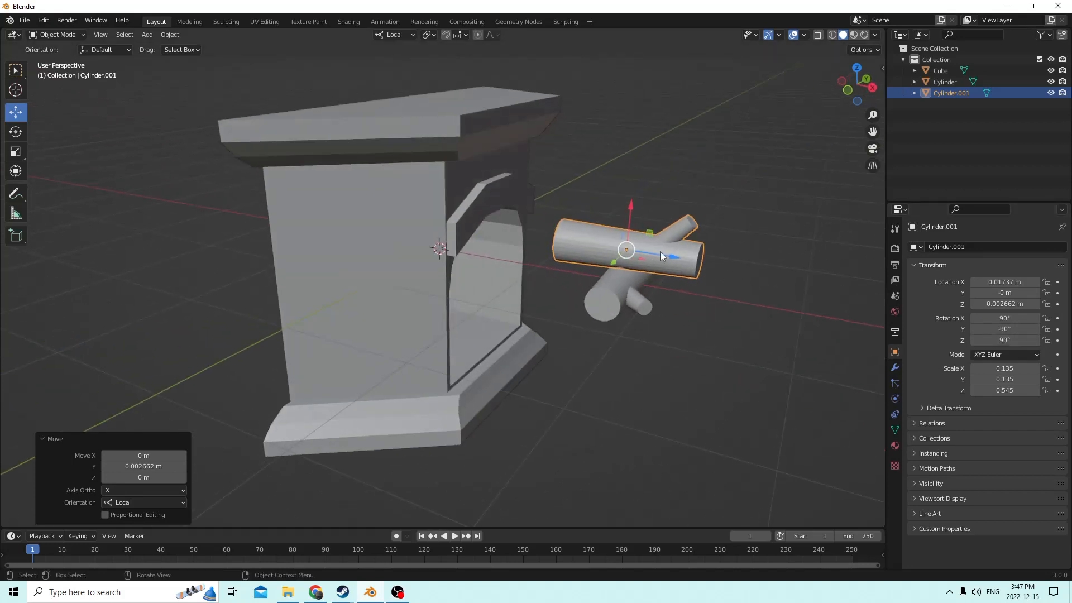
left_click_drag(660, 252, 628, 246)
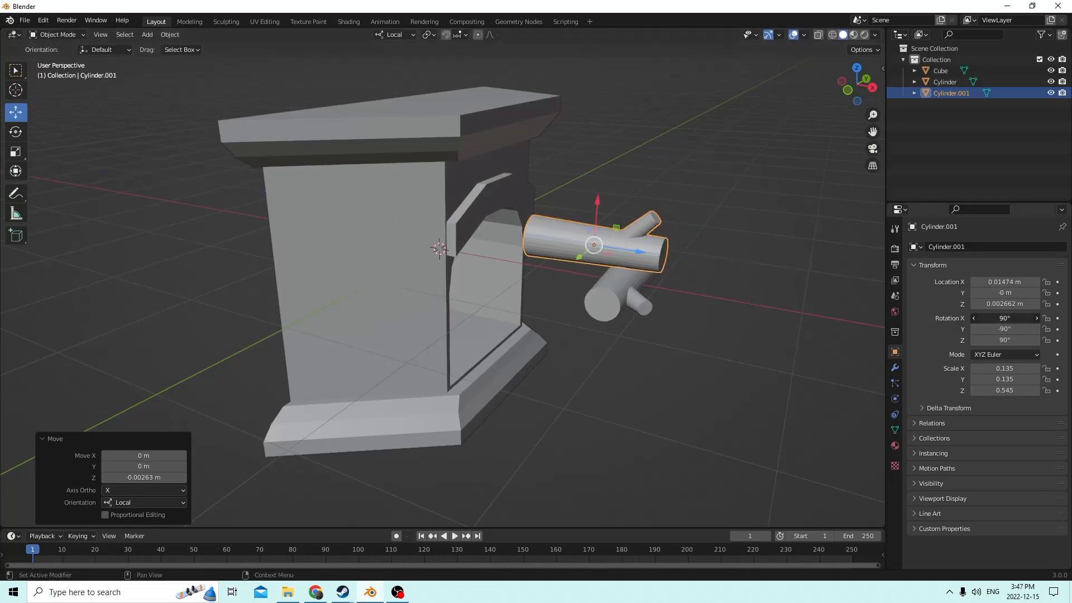
Step: Try an X rotation of 45° on the upper log and return it to 90°
left_click(989, 316)
type("45")
key("Return")
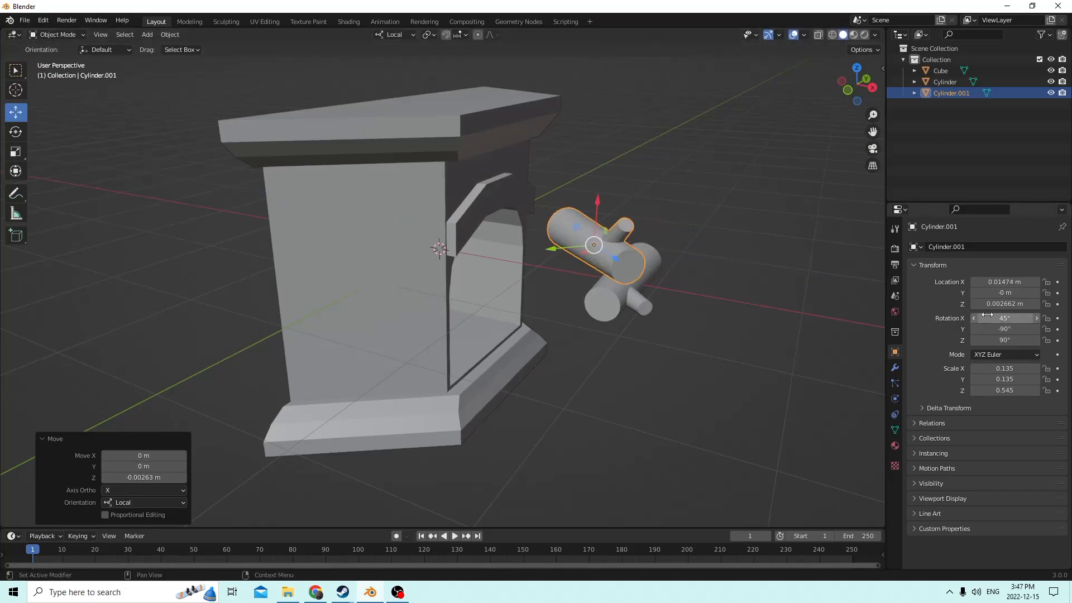
left_click(991, 314)
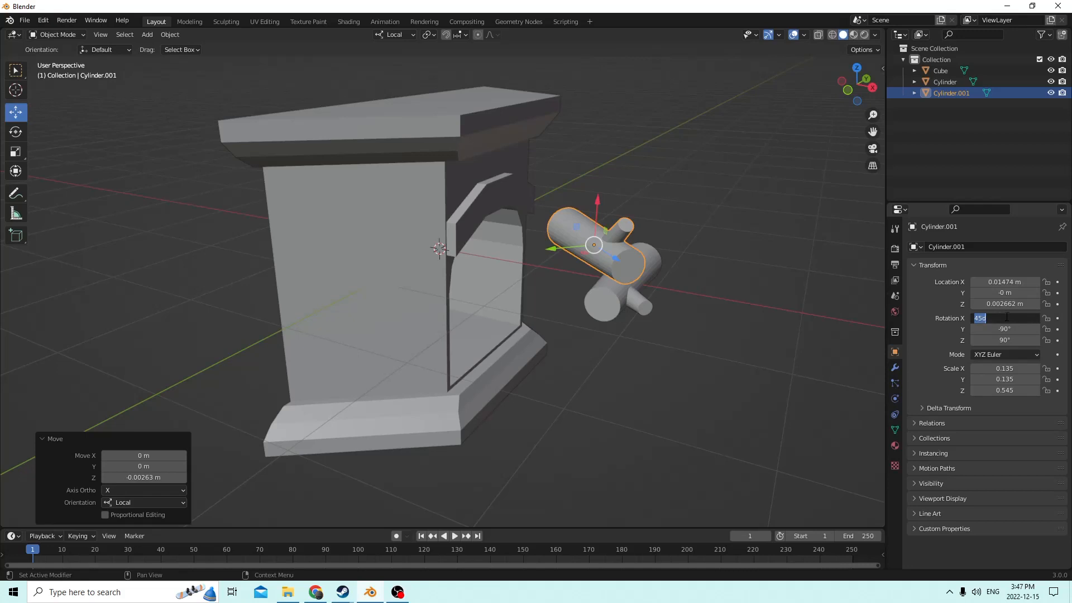
type("90")
key("Return")
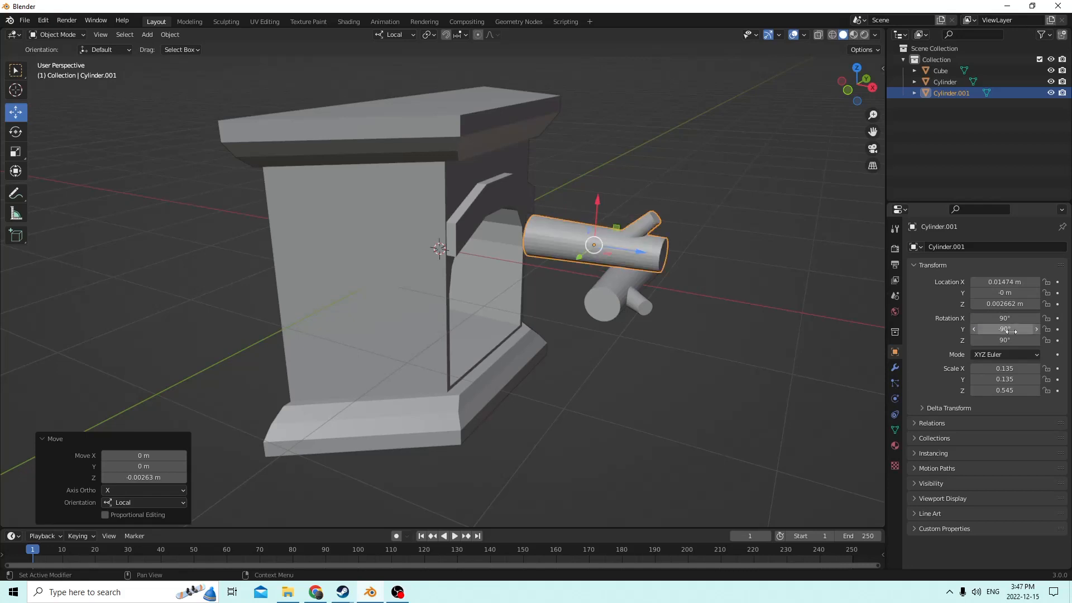
Step: Set the upper log's Y rotation to -45° to turn its branch stub around the log's length
left_click(1008, 329)
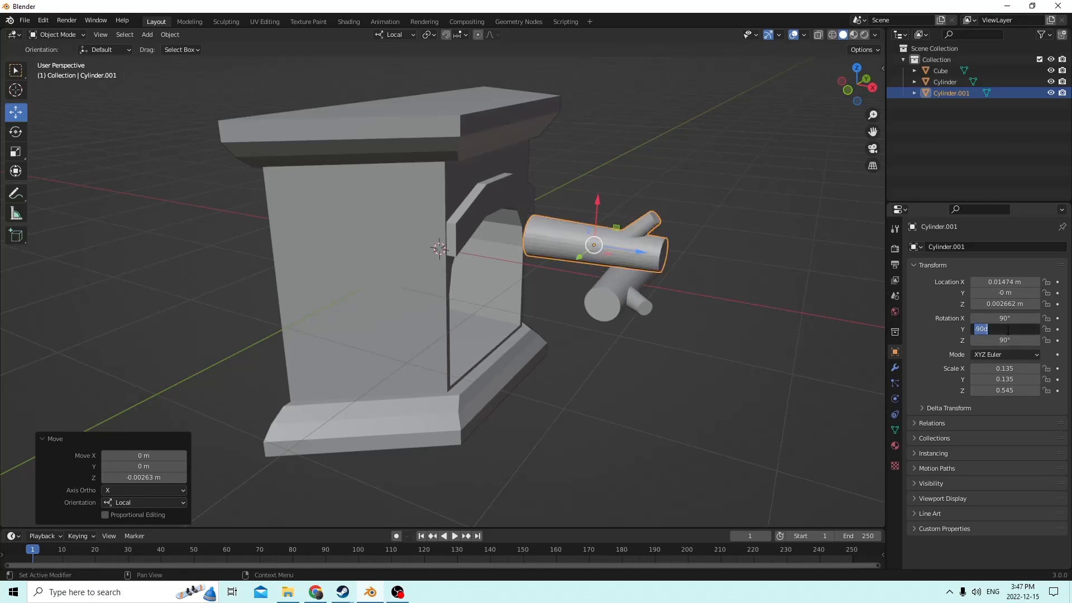
key("BackSpace")
key("Return")
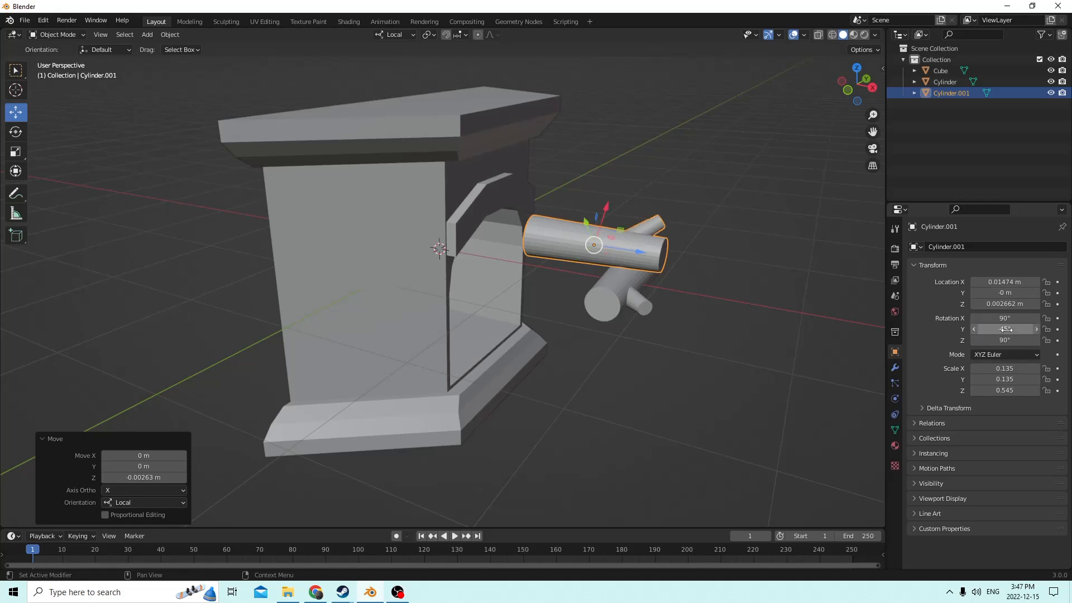
Step: Try a Z rotation of 45° on the upper log and return it to 90°
left_click(992, 341)
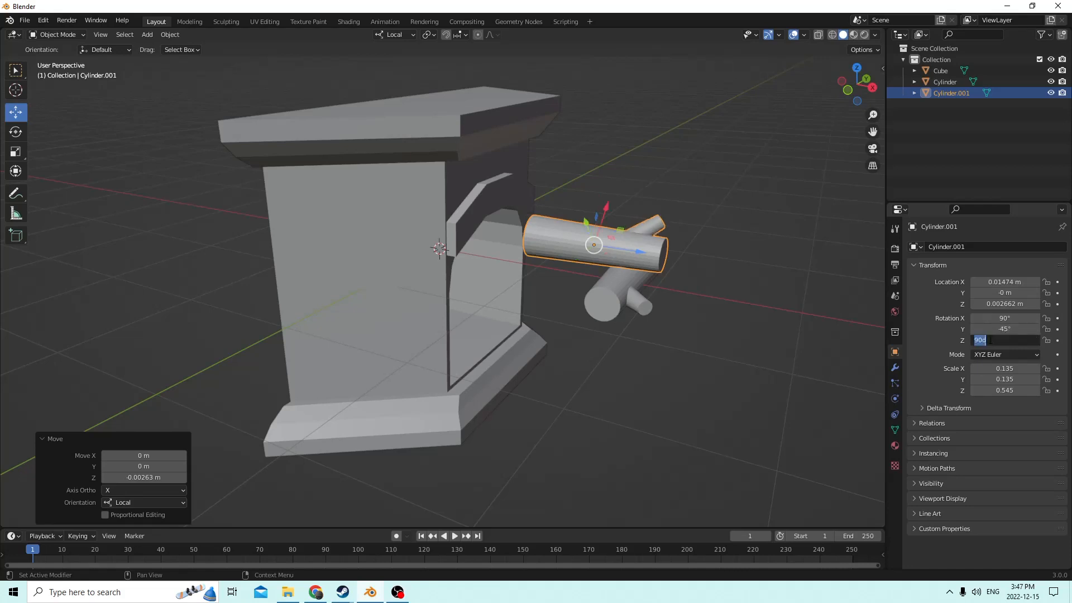
type("45")
key("Return")
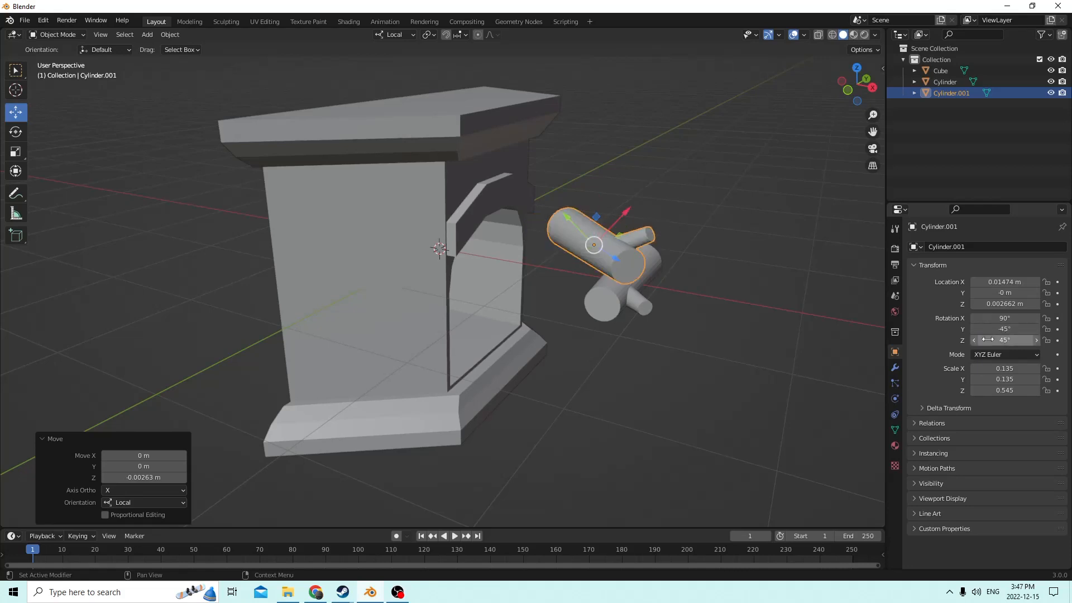
left_click(1001, 340)
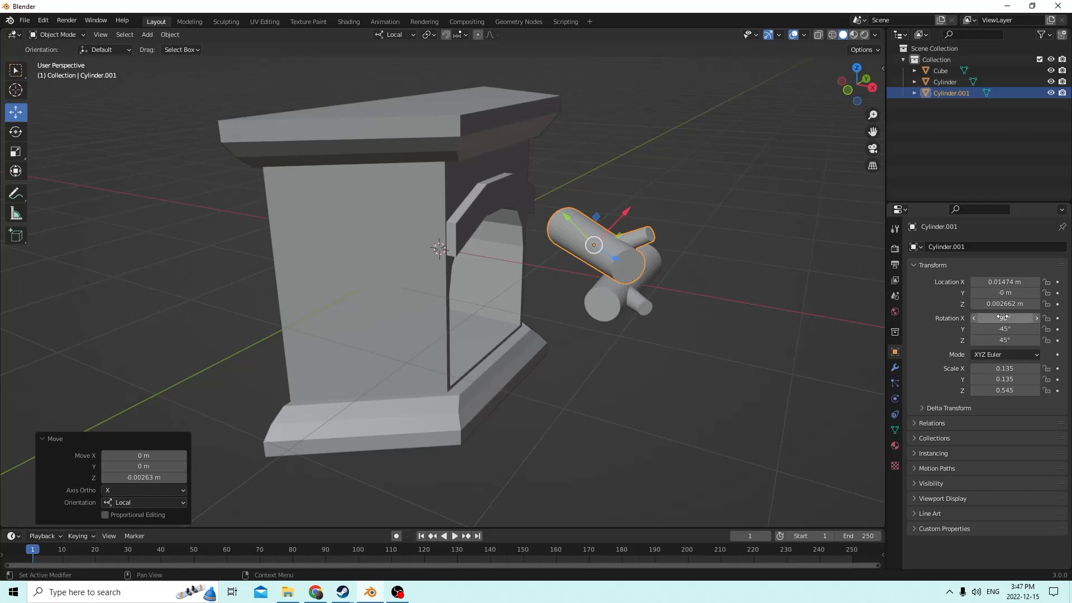
type("90")
key("Return")
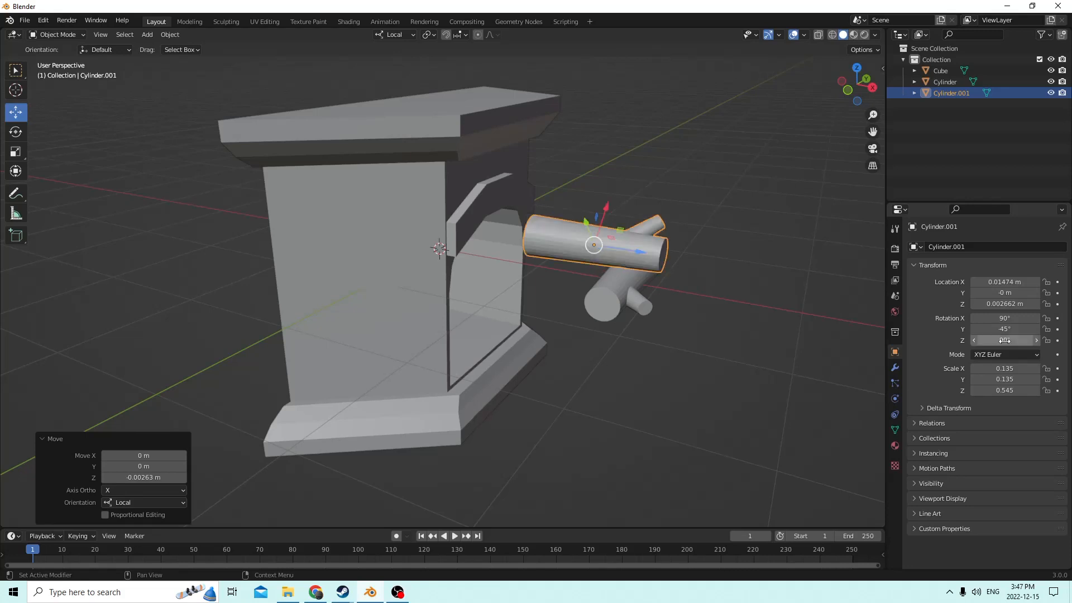
Step: Tilt and turn the upper log with the Rotate tool, to about 69° on X, -41° on Y and 120° on Z
middle_click_drag(750, 218, 719, 229)
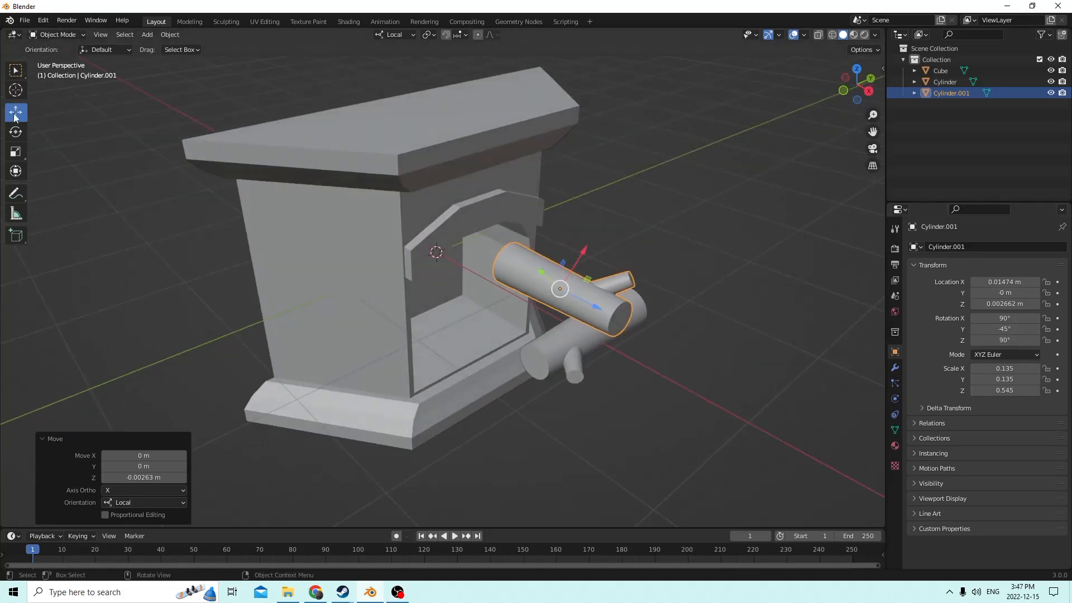
left_click(15, 132)
middle_click_drag(266, 152, 564, 190)
left_click_drag(617, 230, 599, 207)
middle_click_drag(599, 207, 622, 196)
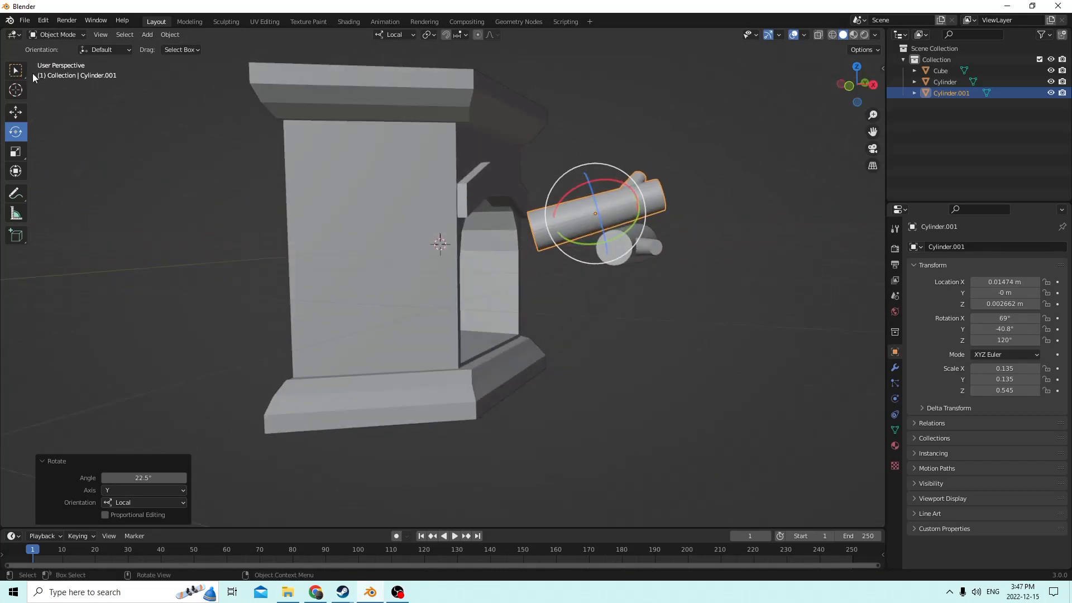
Step: Shift the upper log slightly along its local axes so it rests on the lower log
left_click(15, 111)
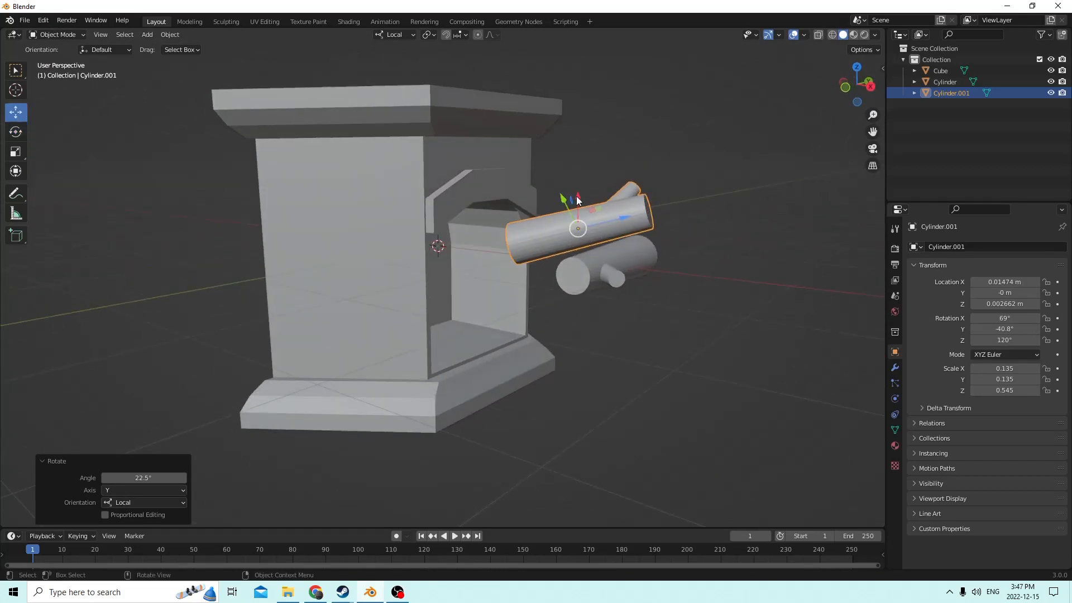
left_click_drag(578, 200, 576, 201)
middle_click_drag(577, 201, 538, 211)
left_click_drag(505, 216, 500, 213)
middle_click_drag(499, 212, 518, 226)
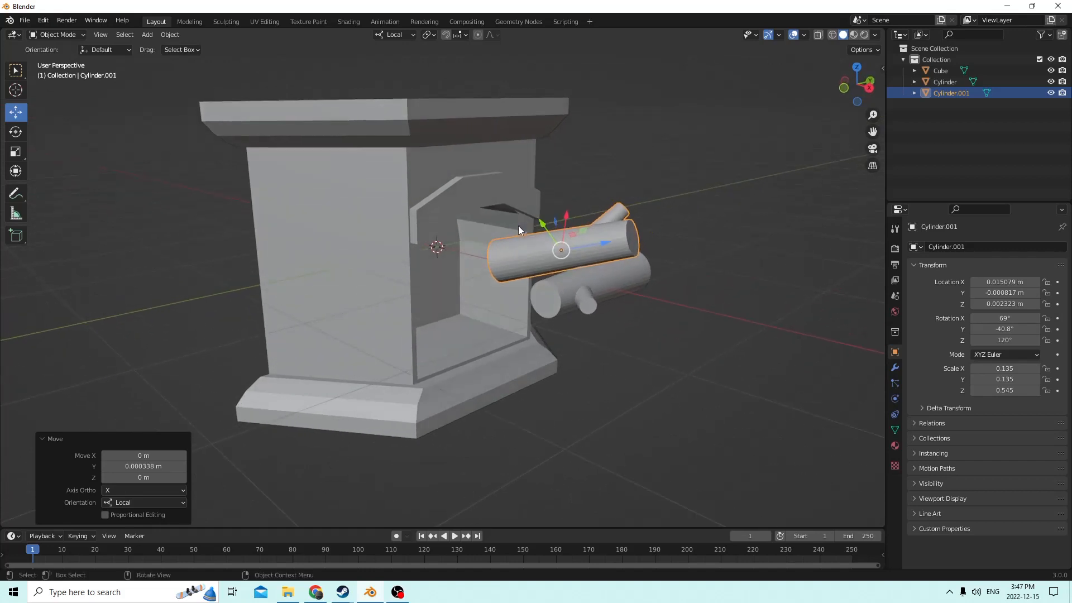
key("shift+d")
right_click(606, 206)
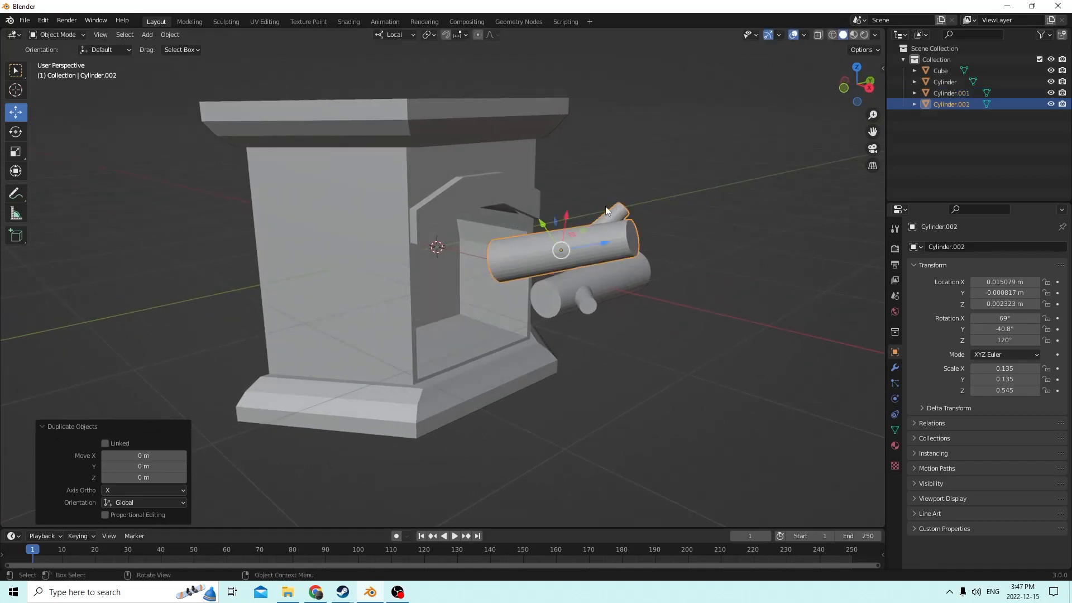
middle_click_drag(605, 206, 599, 265)
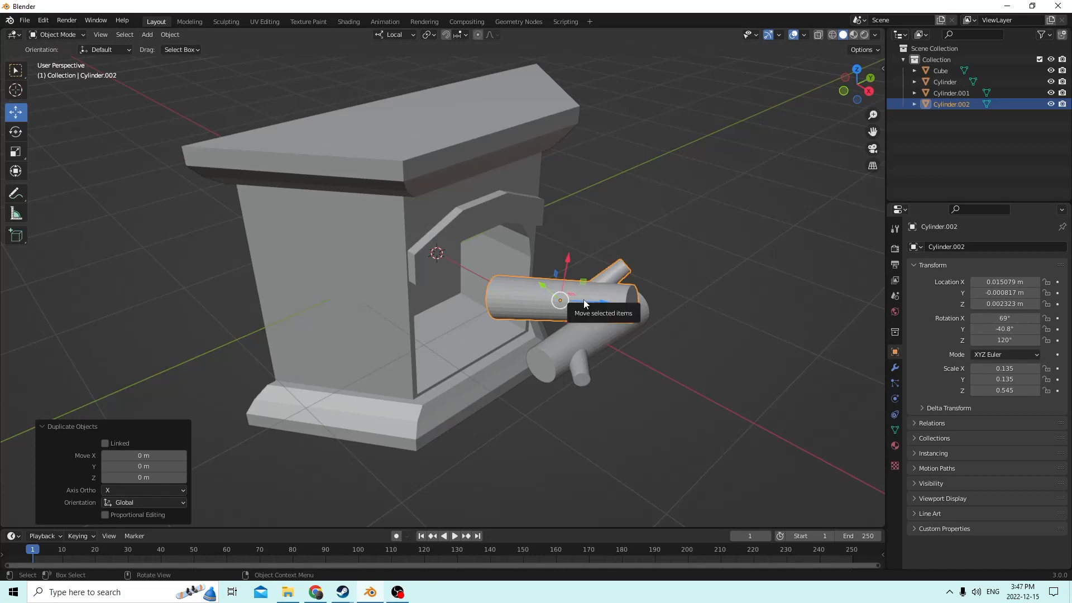
key("Delete")
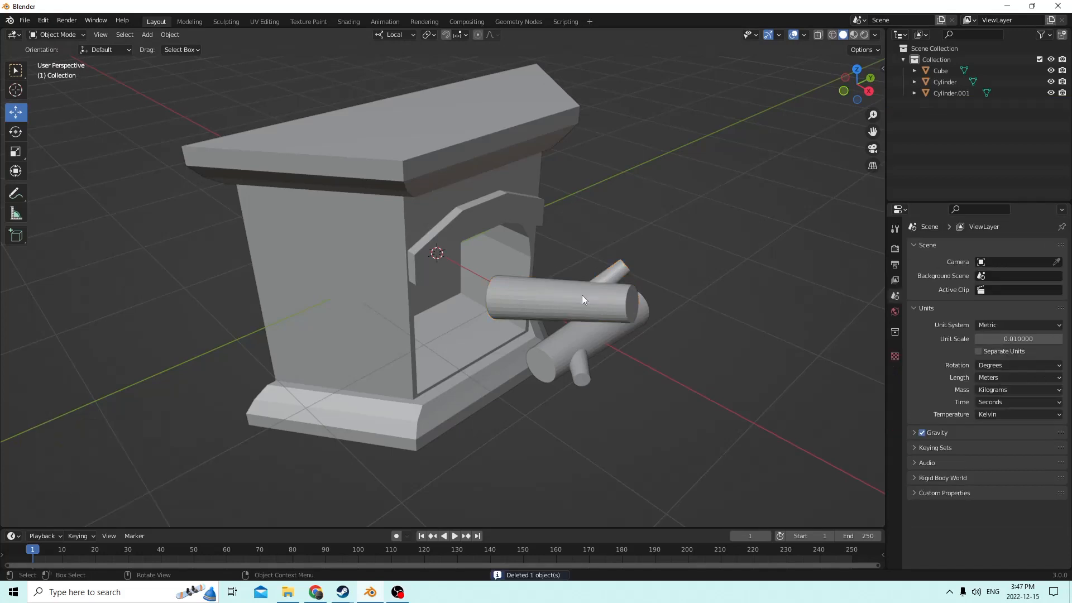
Step: Duplicate the lower log and move the copy about 0.0035 m outward along its local X axis
left_click(577, 350)
key("shift+d")
right_click(679, 340)
middle_click_drag(679, 340, 696, 331)
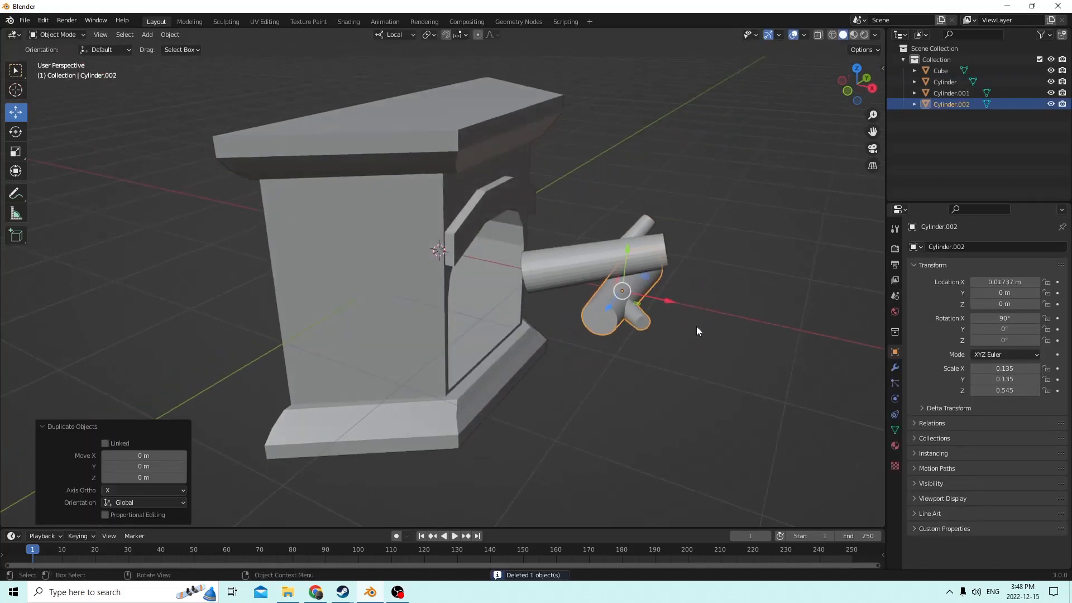
left_click_drag(666, 299, 709, 317)
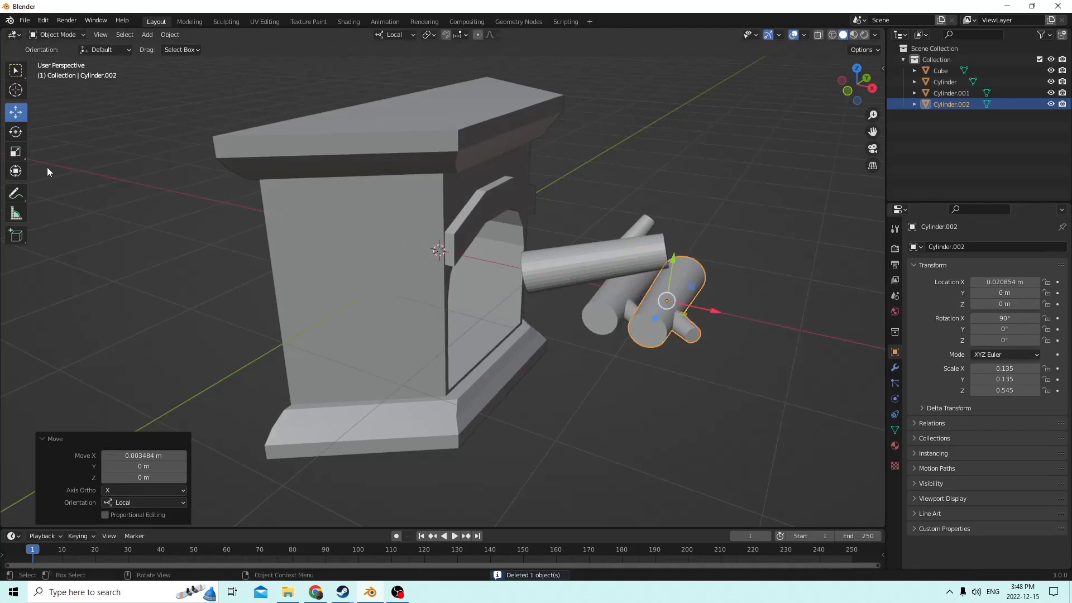
Step: Freely rotate the third log to about -29° on X, -43° on Y and 62° on Z so it leans steeply against the pile
left_click(16, 132)
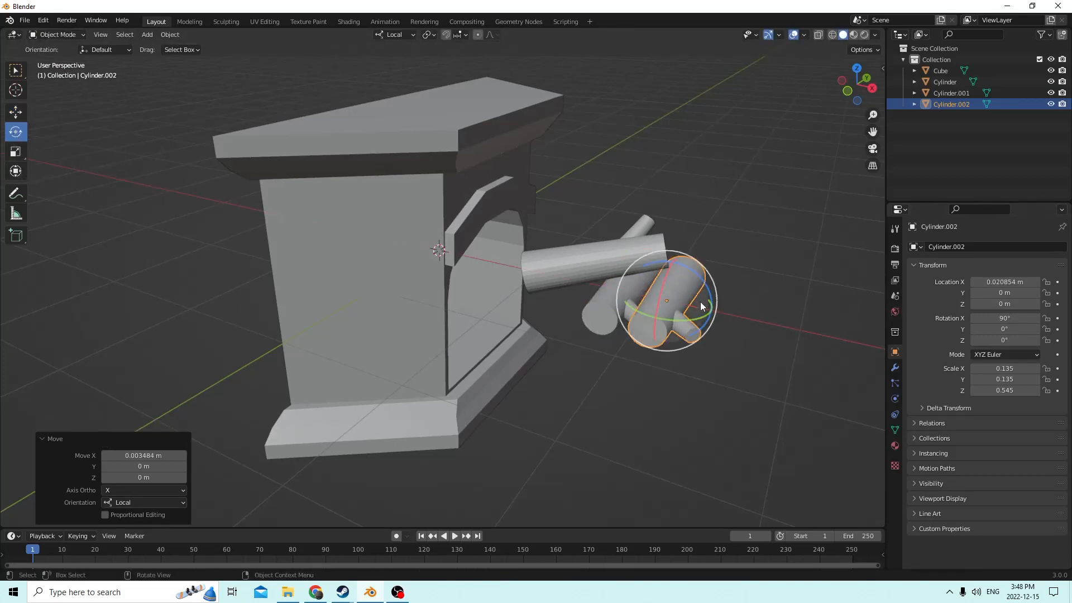
left_click_drag(691, 268, 600, 234)
middle_click_drag(600, 234, 486, 273)
left_click_drag(454, 307, 519, 280)
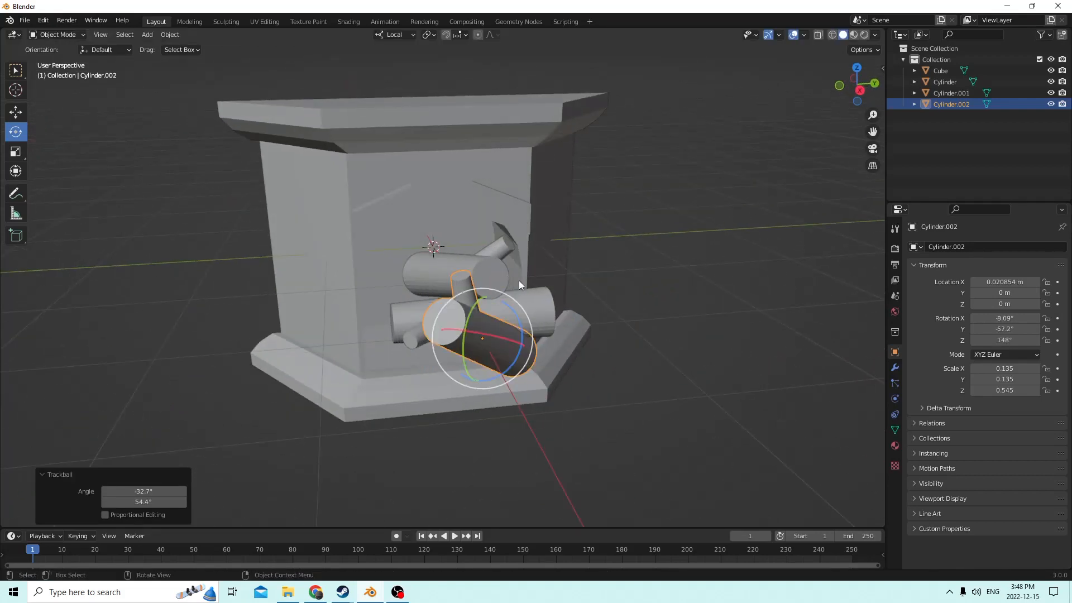
middle_click_drag(518, 281, 662, 313)
left_click_drag(660, 316, 596, 303)
left_click_drag(673, 283, 586, 303)
middle_click_drag(586, 303, 481, 305)
left_click_drag(470, 332, 505, 345)
middle_click_drag(505, 345, 398, 238)
Step: Move the third log along its local axes to about X 0.0207, Y -0.0021, Z 0.0021 m so it leans on the other logs
left_click(16, 113)
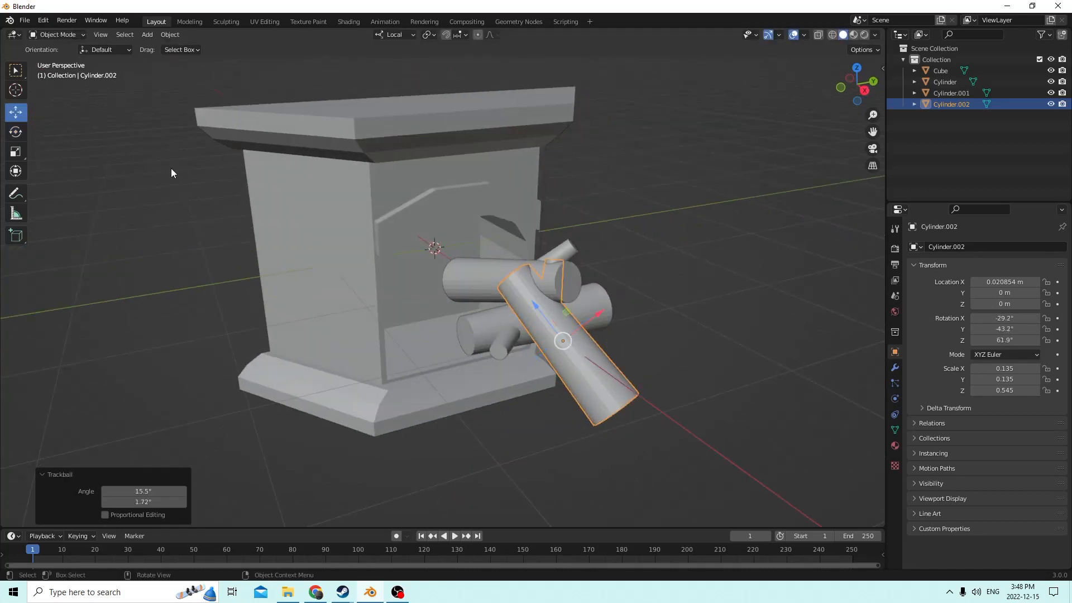
middle_click_drag(625, 358, 541, 346)
left_click_drag(347, 328, 347, 332)
middle_click_drag(348, 332, 497, 342)
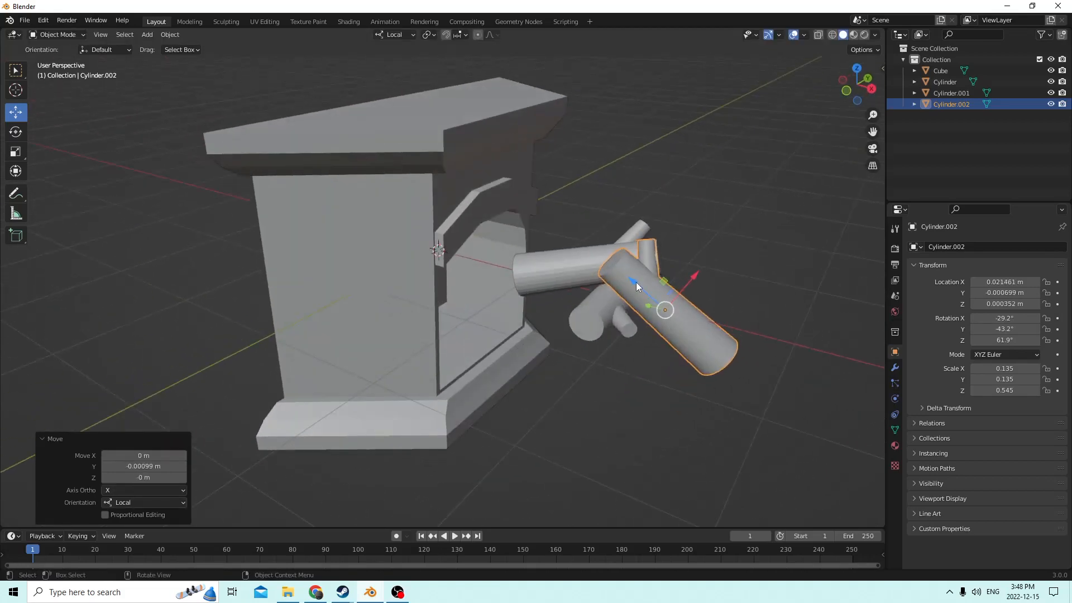
left_click_drag(635, 283, 618, 264)
middle_click_drag(619, 264, 483, 376)
left_click_drag(435, 393, 421, 395)
middle_click_drag(431, 384, 648, 319)
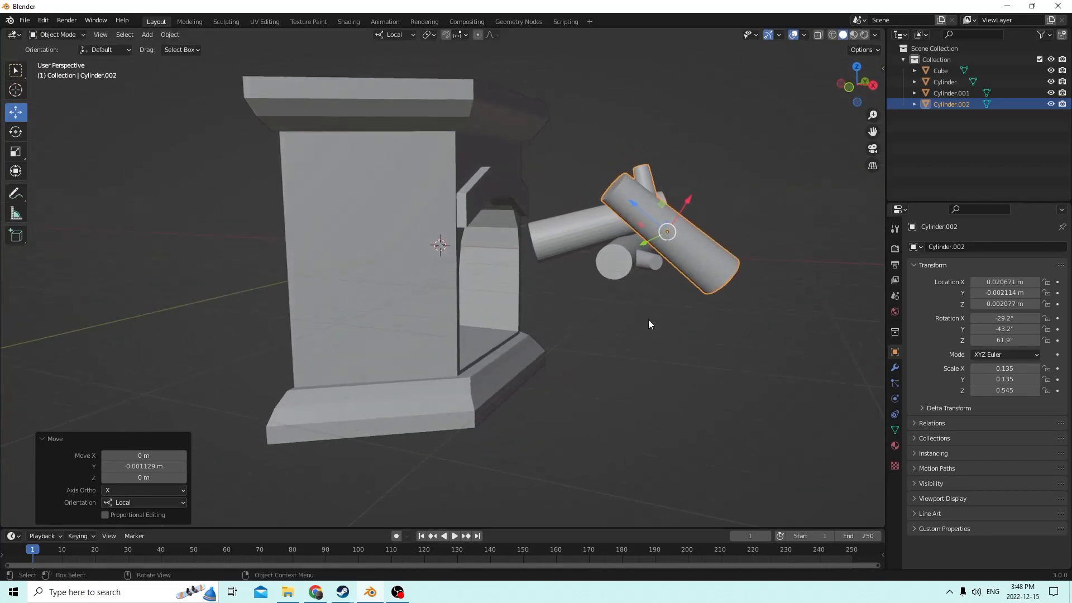
Step: Select all three logs and join them into a single object
left_click(564, 223, "shift")
left_click(614, 261, "shift")
middle_click_drag(615, 261, 585, 274)
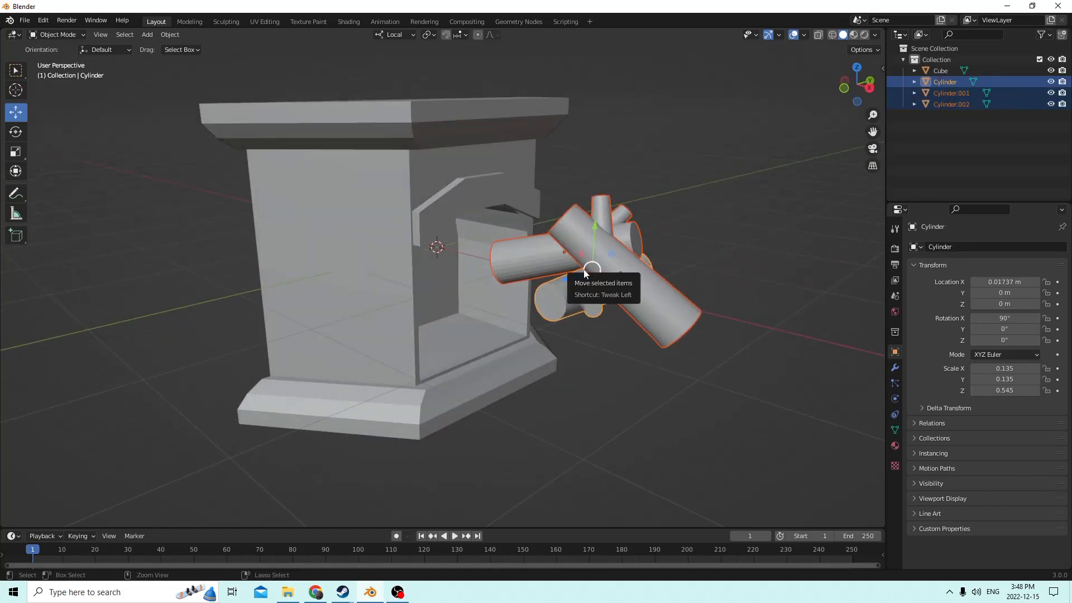
key("ctrl+j")
Step: Move the joined log pile back into the fireplace opening and lower it to about Z -0.0085 m, onto the hearth
middle_click_drag(581, 276, 490, 302)
middle_click_drag(421, 276, 392, 277)
left_click_drag(326, 273, 419, 325)
scroll(419, 325, "up", 2)
middle_click_drag(430, 328, 459, 316)
left_click_drag(432, 269, 431, 296)
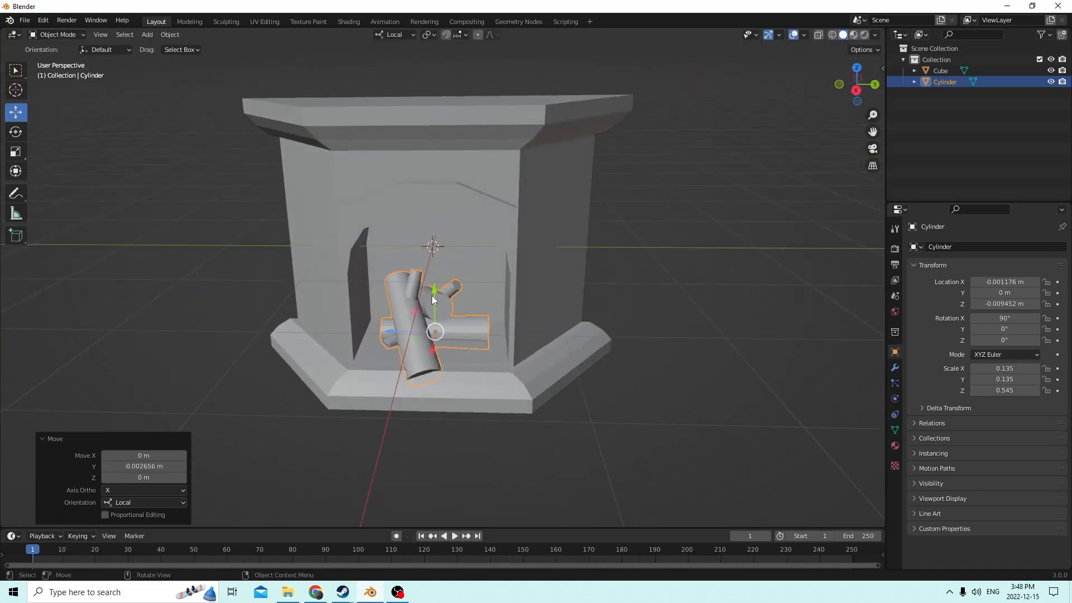
mouse_move(431, 296)
middle_mouse_down()
mouse_move(512, 320)
mouse_move(424, 303)
mouse_move(430, 291)
middle_mouse_up()
left_click_drag(430, 290, 438, 307)
Step: Scale the log pile down uniformly to about 0.056 on X and Y and 0.225 on Z
scroll(457, 326, "up", 2)
key("s")
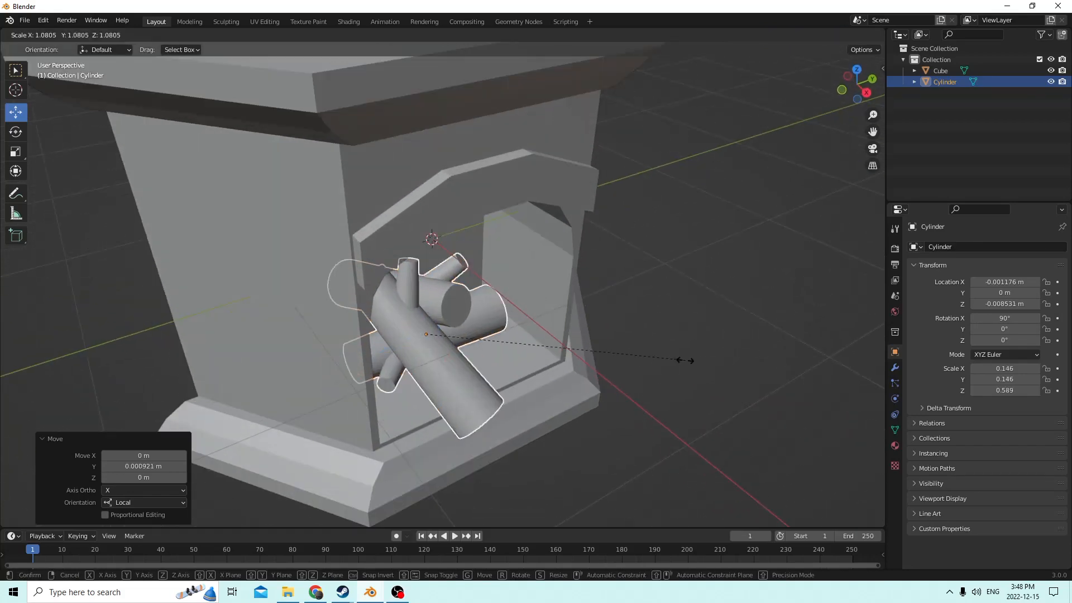
left_click(522, 348)
Step: Move the shrunken log pile deeper inside the fireplace opening to about X 0.0013 m, Y 0.0008 m
scroll(505, 340, "up", 2)
middle_click_drag(505, 341, 467, 351)
left_click_drag(437, 393, 445, 399)
middle_click_drag(444, 399, 411, 392)
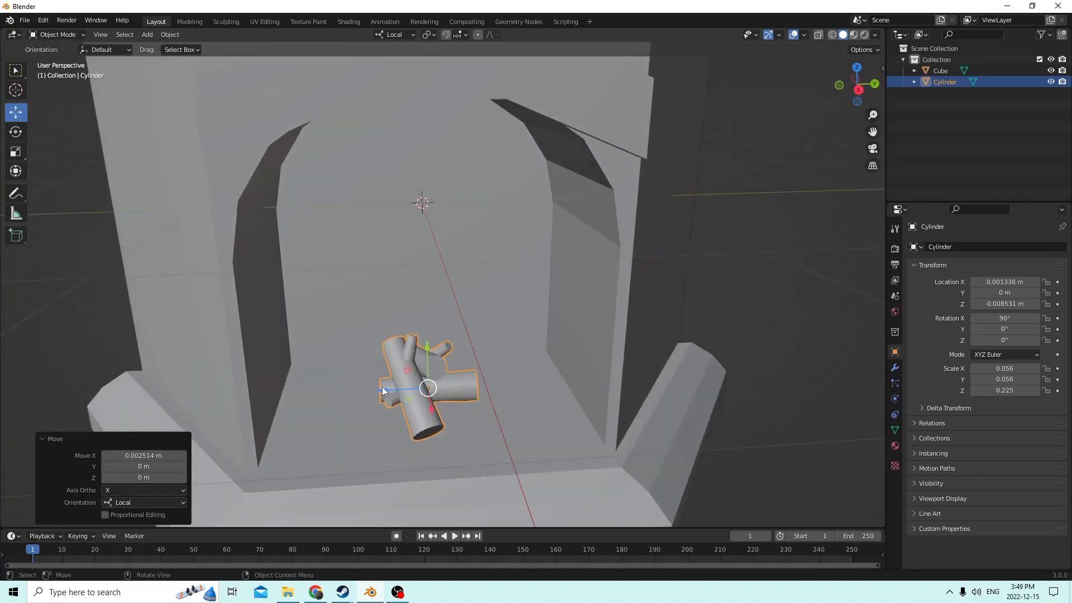
left_click_drag(382, 387, 398, 388)
scroll(411, 394, "down", 2)
mouse_move(412, 398)
middle_mouse_down()
mouse_move(484, 413)
mouse_move(562, 408)
mouse_move(427, 406)
mouse_move(412, 380)
middle_mouse_up()
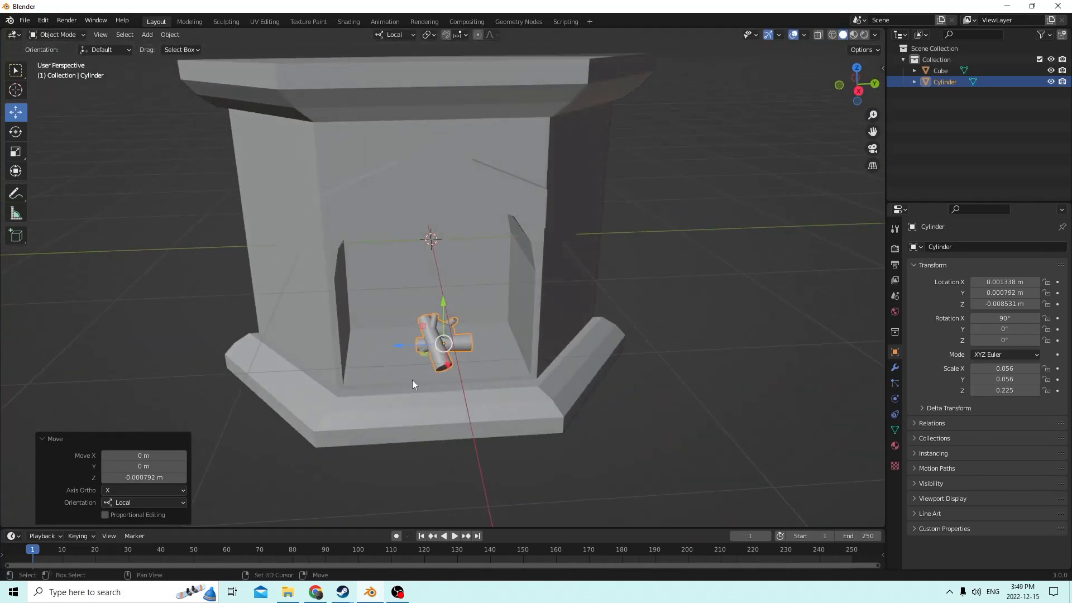
Step: Duplicate the log pile and move the copy along its local X axis, out in front of the fireplace
key("shift+d")
right_click(534, 370)
middle_click_drag(534, 371, 504, 365)
key("g")
key("x")
key("x")
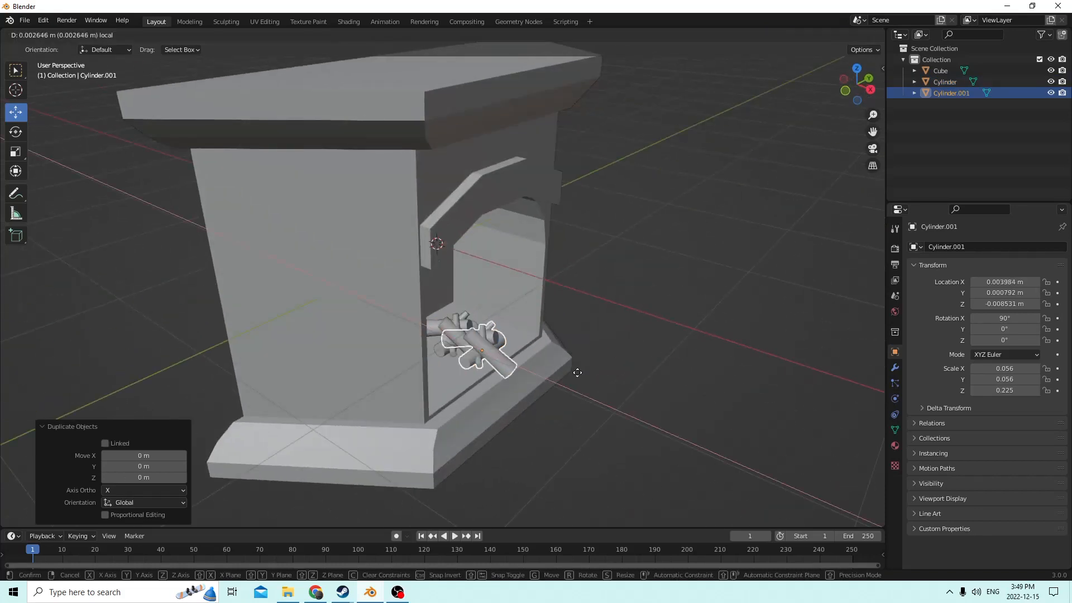
left_click(674, 385)
Step: Scale the log pile inside the fireplace up uniformly by about 1.357
middle_click_drag(673, 385, 434, 340)
left_click(433, 341)
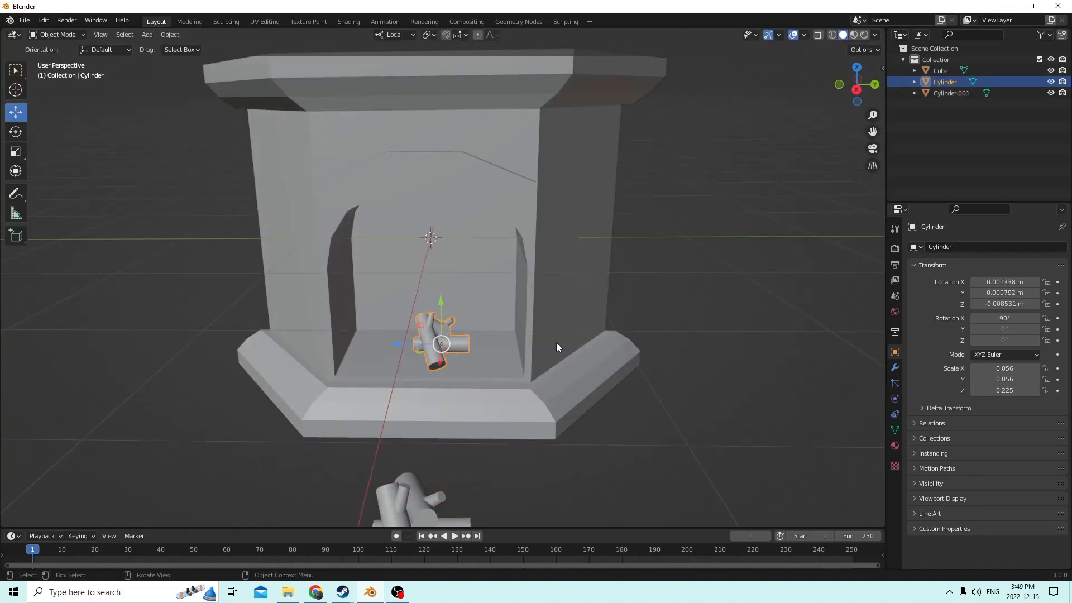
key("s")
left_click(602, 335)
middle_click_drag(575, 340, 593, 351)
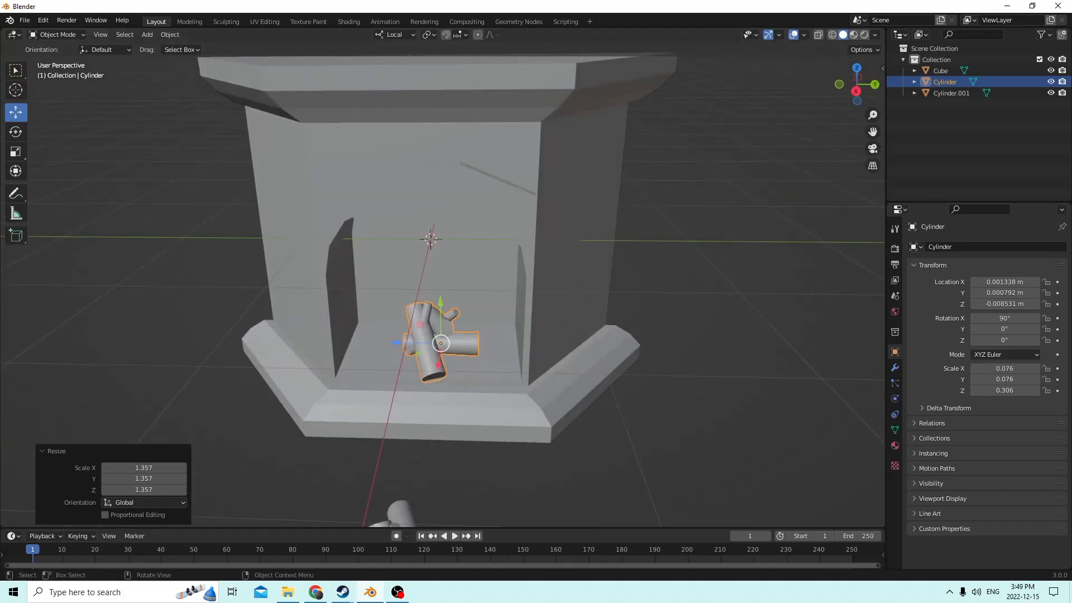
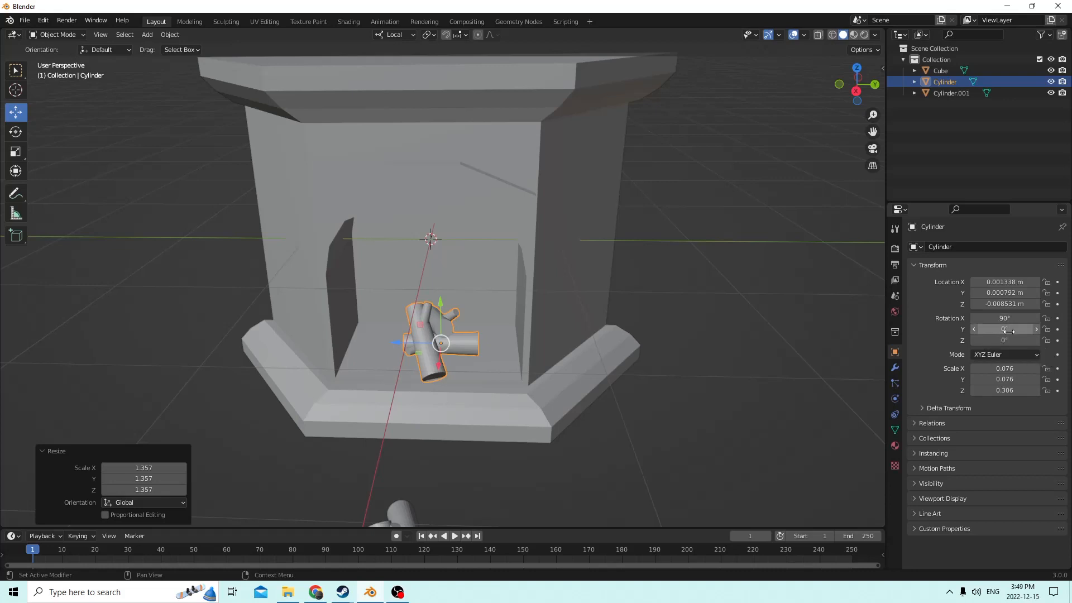
Step: Try an X rotation of 180° on the log pile, and return it to 90°
left_click(1004, 319)
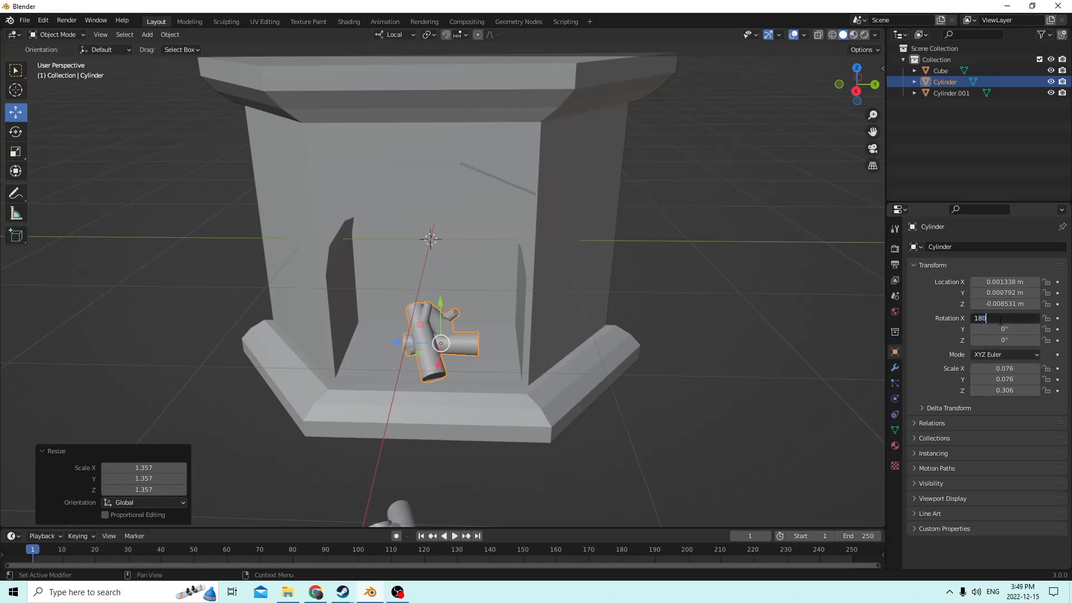
key("Return")
left_click(995, 318)
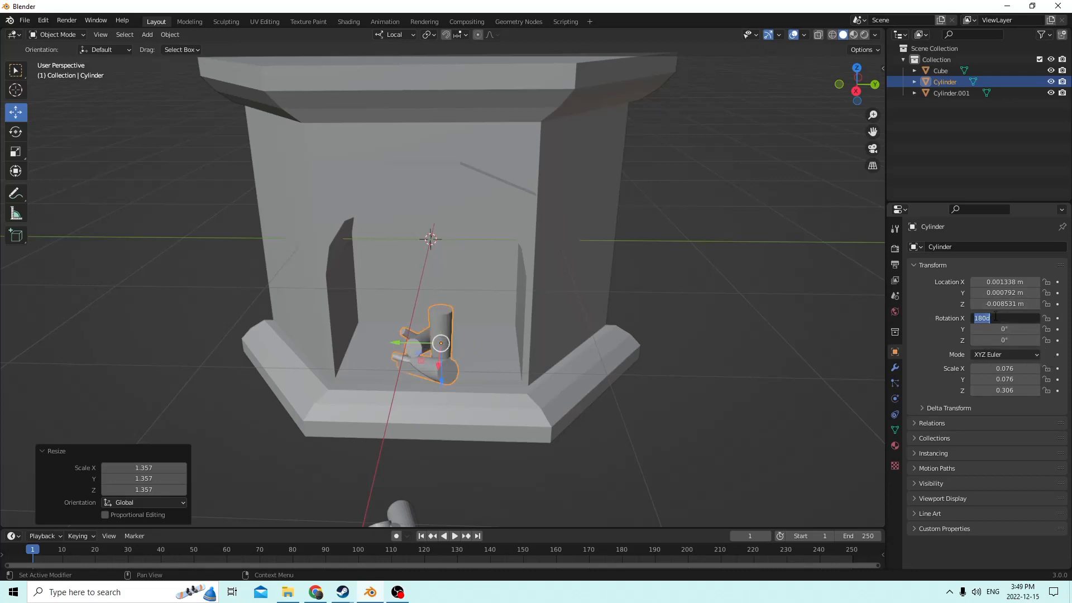
key("Return")
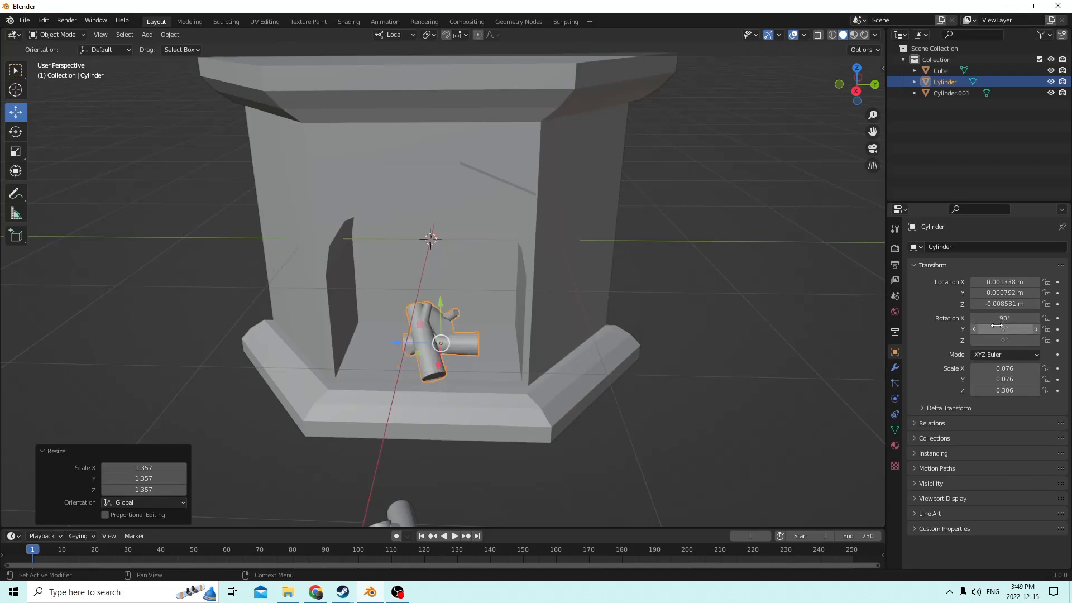
Step: Try a Y rotation of 90° on the log pile, and return it to 0°
left_click(1000, 329)
type("90")
key("Return")
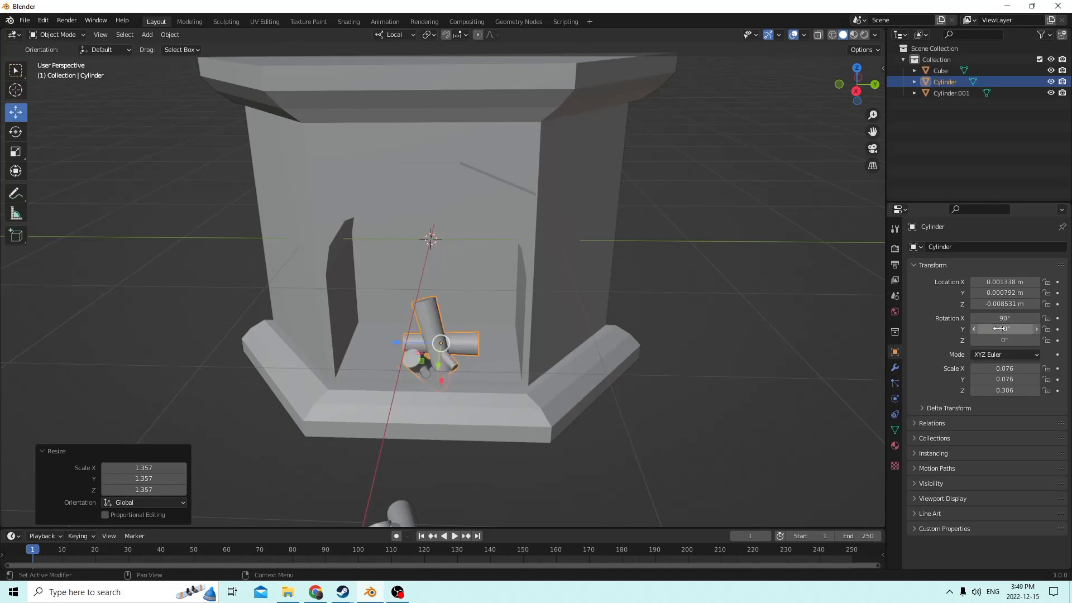
left_click_drag(999, 329, 999, 329)
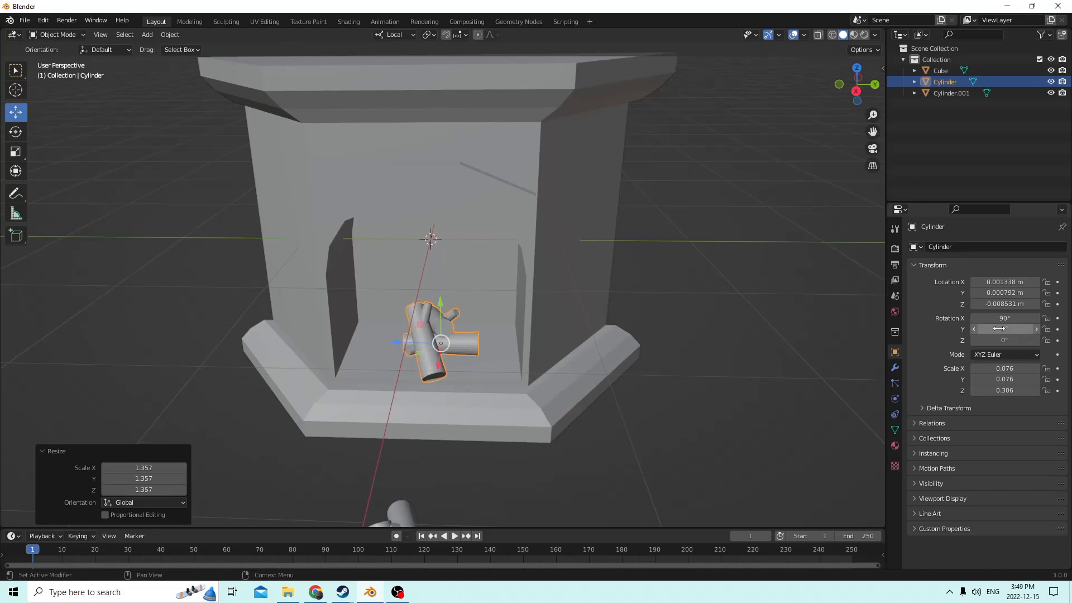
Step: Try a Z rotation of 90° on the log pile, and reset it to 0°
left_click(1002, 340)
type("90")
key("Return")
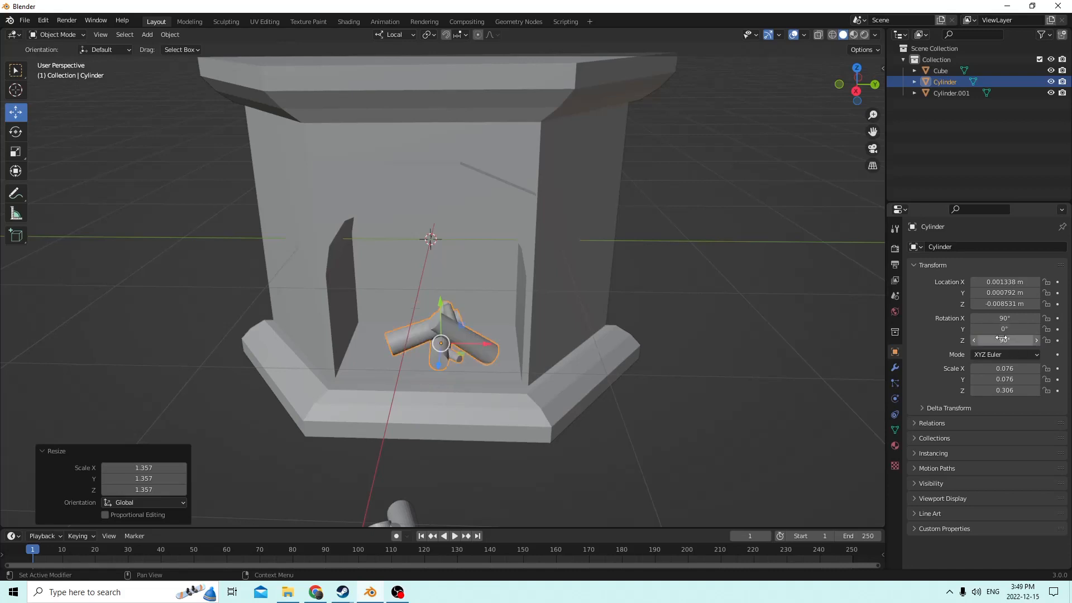
left_click(999, 339)
type("0")
key("Return")
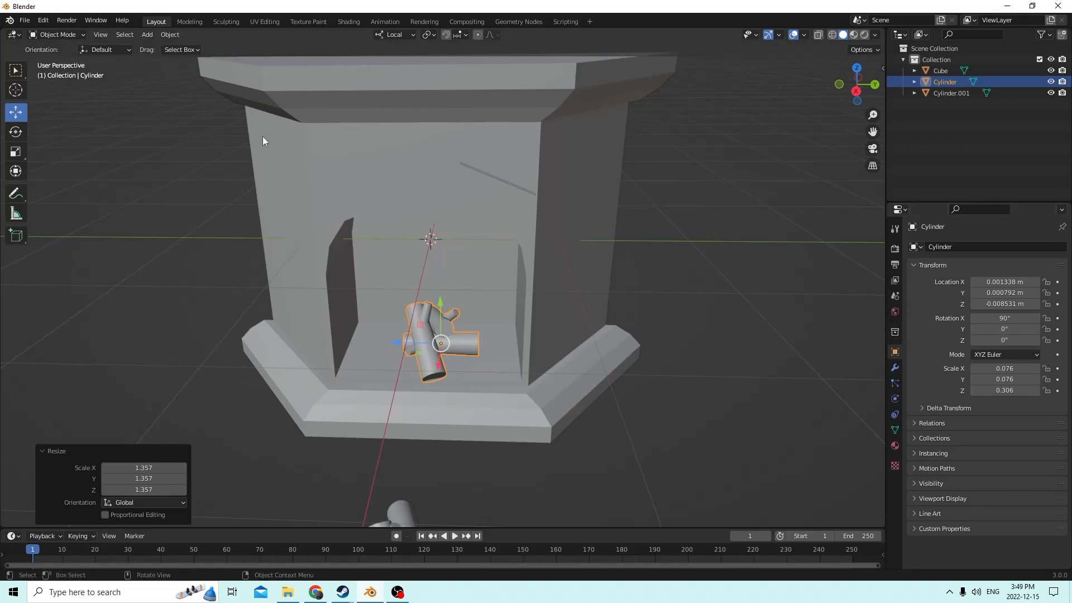
Step: Rotate the log pile about its vertical axis with the Rotate tool to about 88° on Z, and deselect it
left_click(15, 136)
left_click_drag(461, 357, 525, 343)
right_click(524, 343)
mouse_move(521, 343)
middle_mouse_down()
mouse_move(528, 352)
mouse_move(507, 336)
middle_mouse_up()
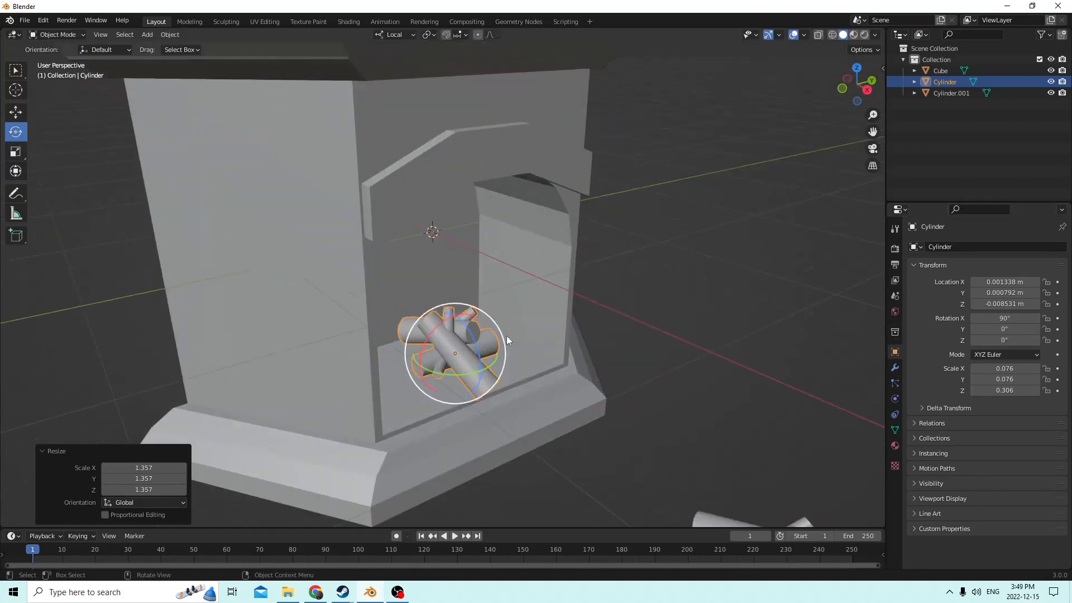
left_click_drag(447, 375, 505, 366)
middle_click_drag(504, 363, 587, 317)
left_click(648, 316)
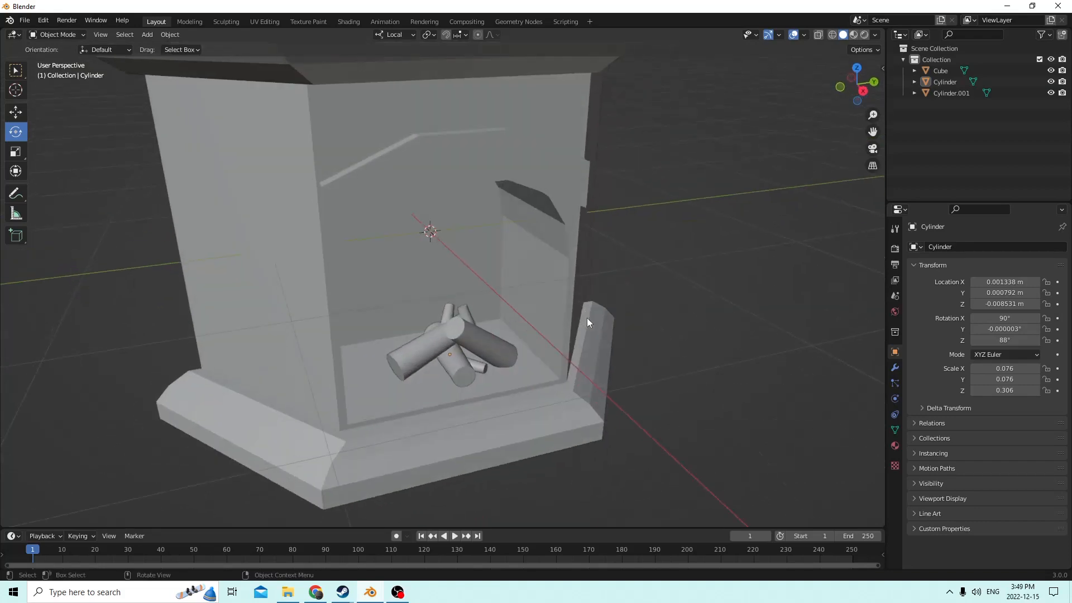
Step: Join the log pile inside the opening into the fireplace object
left_click(477, 345)
middle_click_drag(477, 345, 416, 340)
left_click(340, 299, "shift")
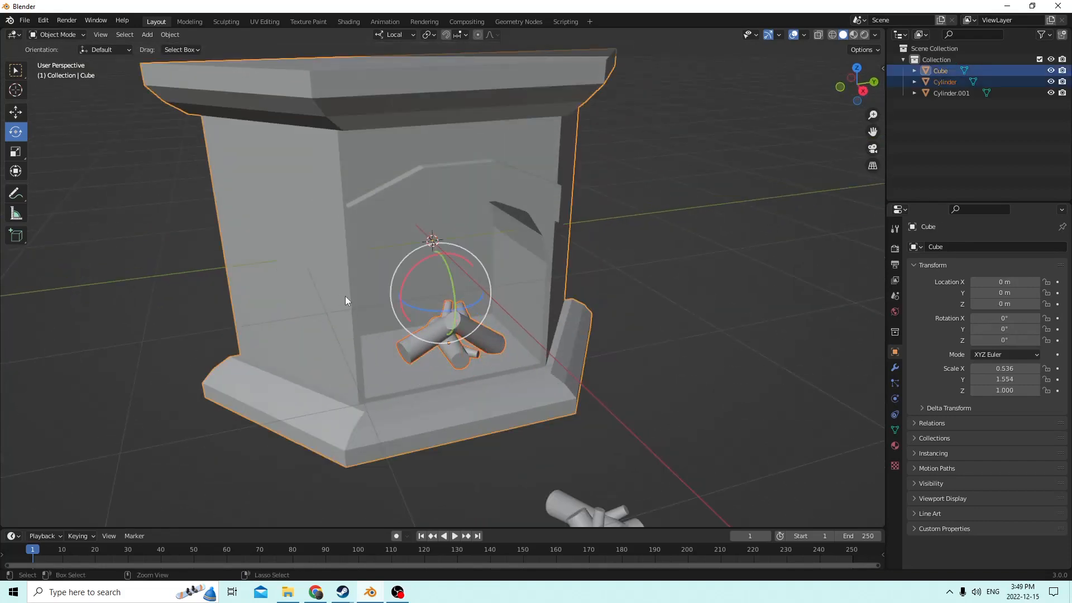
key("ctrl+j")
middle_click_drag(346, 296, 482, 257)
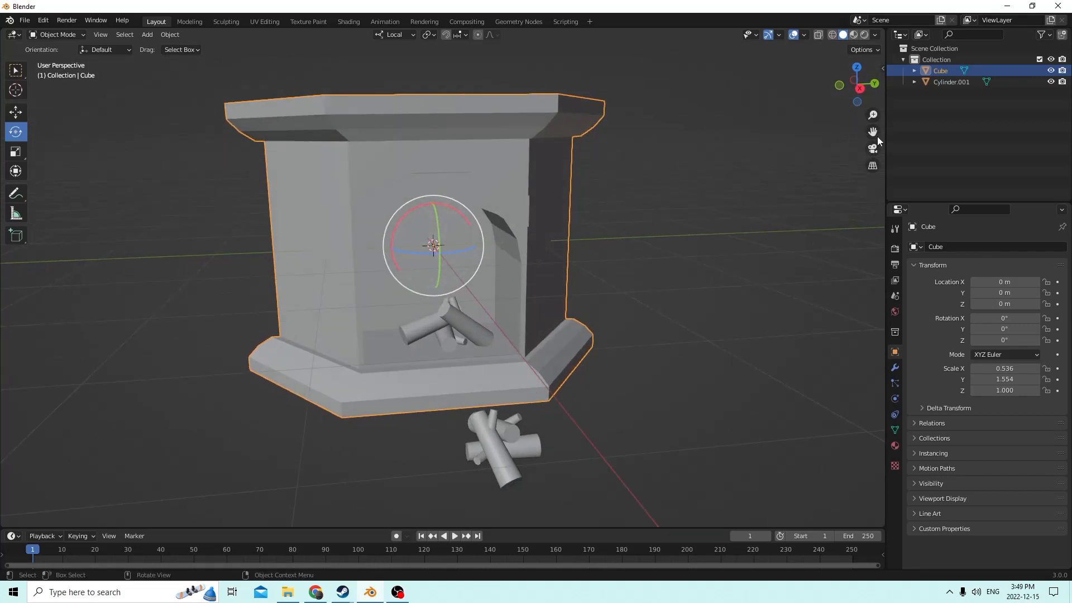
Step: Switch the viewport to Material Preview shading and darken the fireplace material's base color to a muted purplish grey
left_click(855, 35)
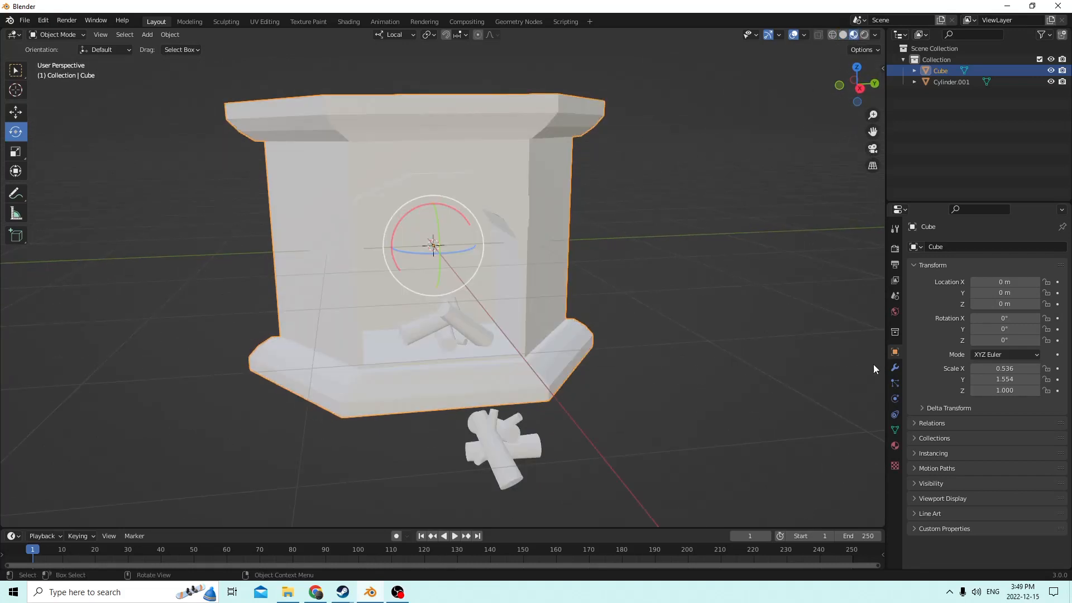
left_click(895, 446)
middle_click_drag(628, 344, 598, 344)
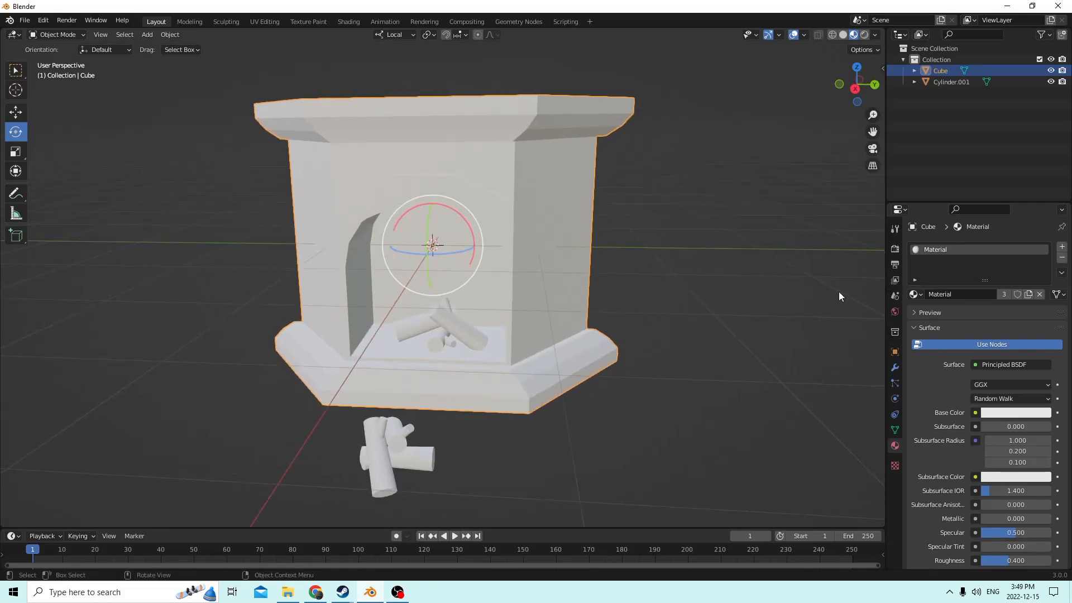
left_click(1004, 412)
mouse_move(989, 296)
left_mouse_down()
mouse_move(980, 315)
mouse_move(998, 295)
left_mouse_up()
left_click_drag(1039, 267, 1042, 299)
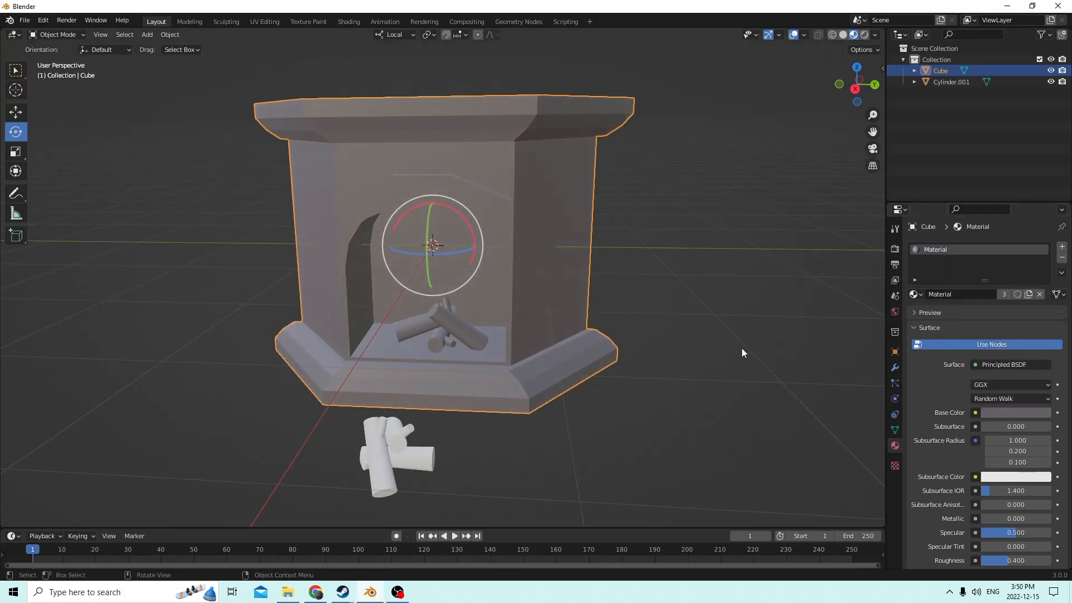
middle_click_drag(758, 361, 797, 361)
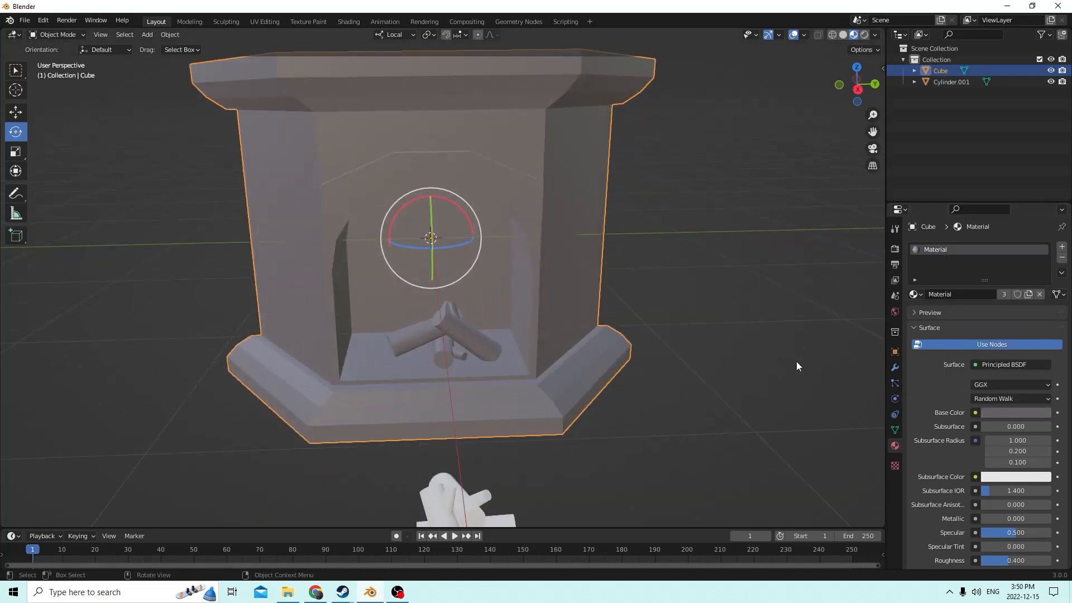
Step: In Edit Mode, select all inner faces of the fireplace opening: the floor, both side walls, the arched ceiling and the back wall
key("Tab")
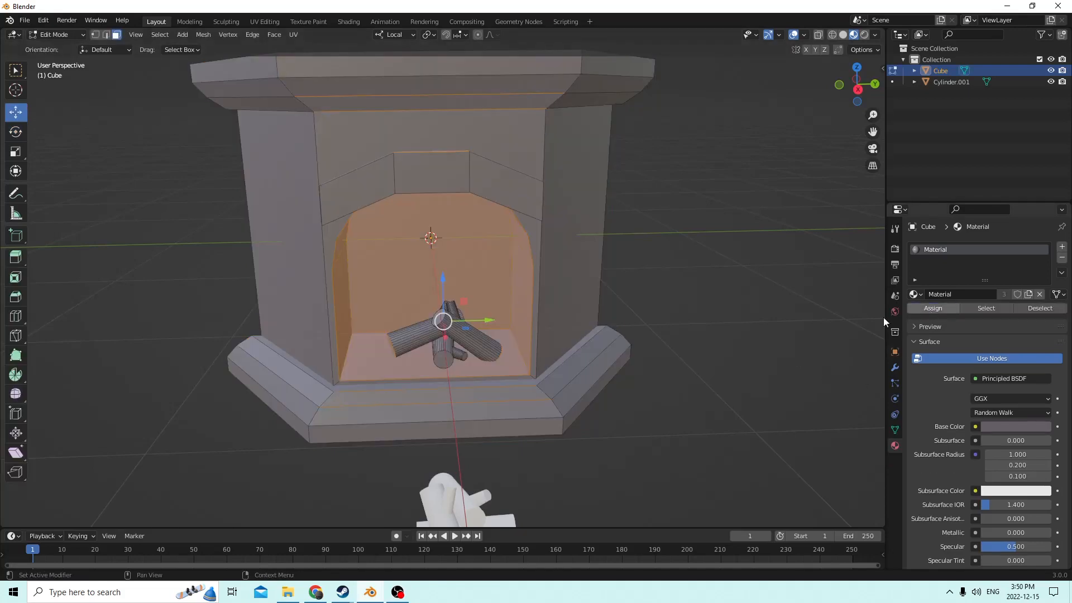
middle_click_drag(883, 317, 646, 330)
left_click(513, 367)
middle_click_drag(507, 359, 518, 351)
left_click(530, 306, "shift")
middle_click_drag(530, 305, 337, 242)
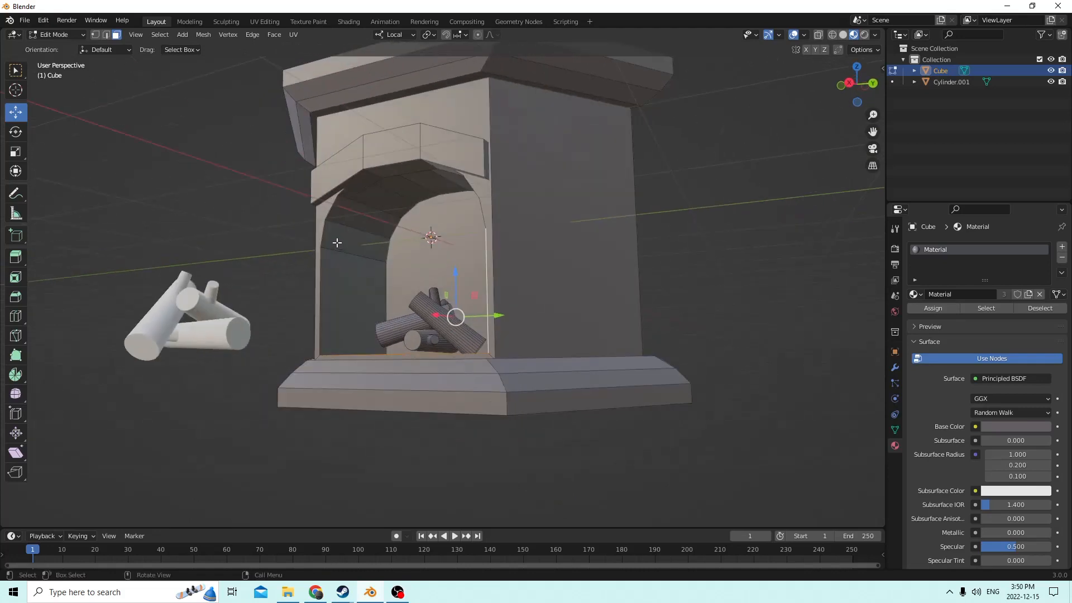
left_click(407, 184, "ctrl")
left_click(363, 218, "ctrl")
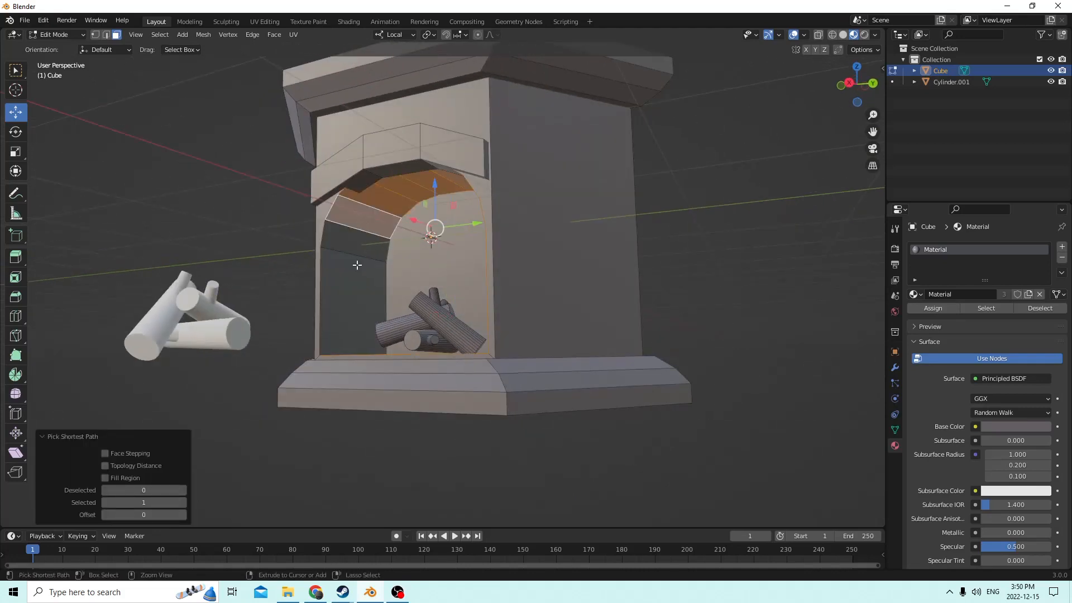
left_click(357, 273, "ctrl")
middle_click_drag(357, 273, 400, 352, "ctrl")
mouse_move(397, 283)
middle_mouse_down()
mouse_move(427, 331)
mouse_move(405, 304)
mouse_move(419, 304)
mouse_move(414, 271)
middle_mouse_up()
scroll(418, 304, "up", 2)
left_click(391, 285, "shift")
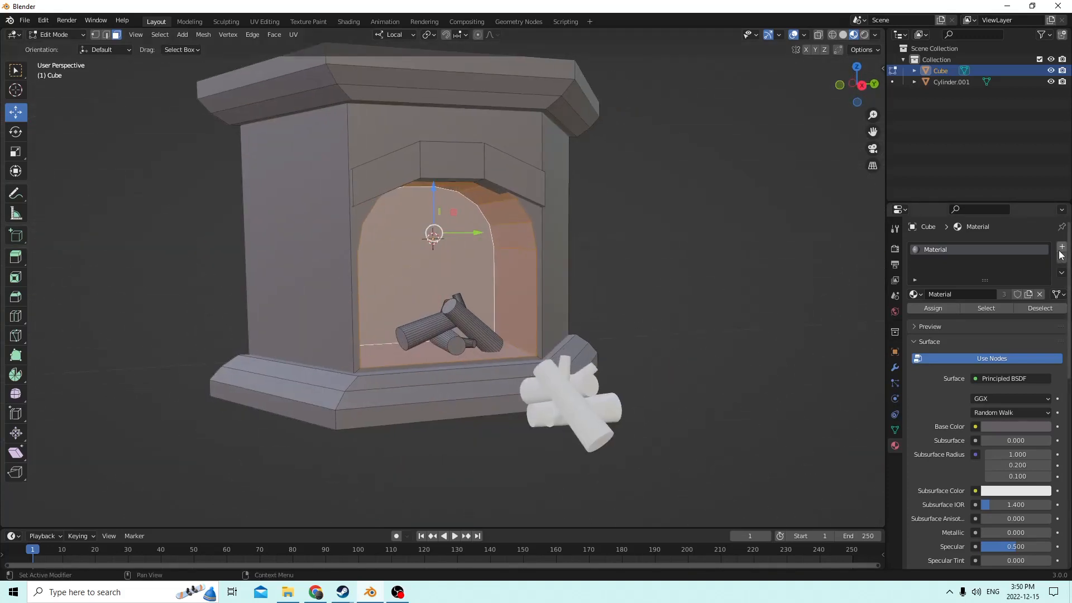
Step: Add a second material with a near-black base color, assign it to the opening's inner faces, and return to Object Mode
left_click(1060, 247)
left_click(981, 316)
left_click(1028, 448)
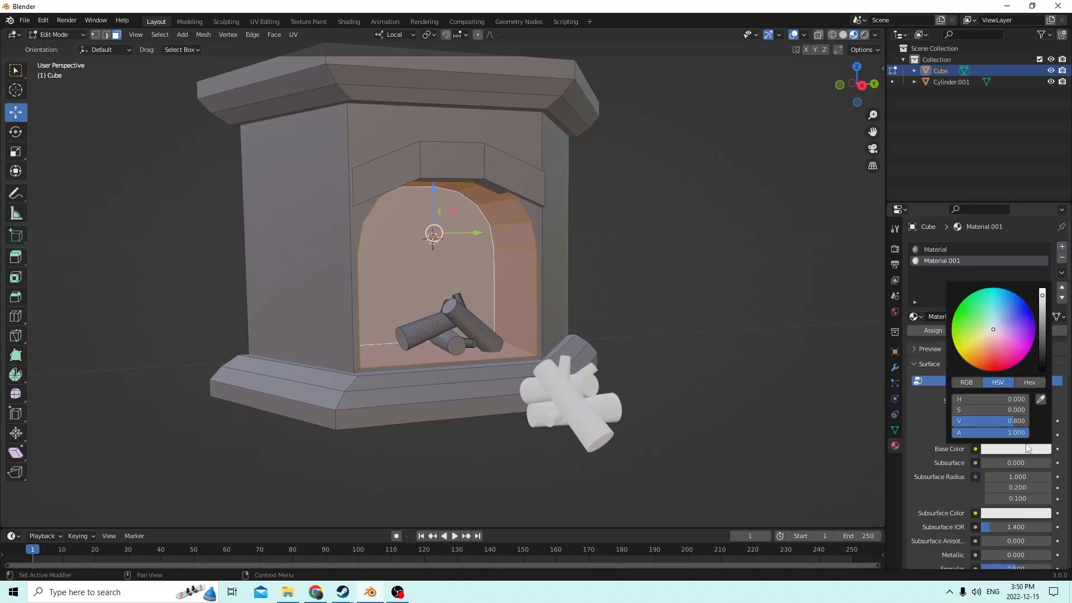
left_click_drag(1046, 301, 1042, 357)
left_click(912, 333)
middle_click_drag(776, 322, 684, 344)
left_click(725, 321)
key("Tab")
middle_click_drag(562, 336, 545, 330)
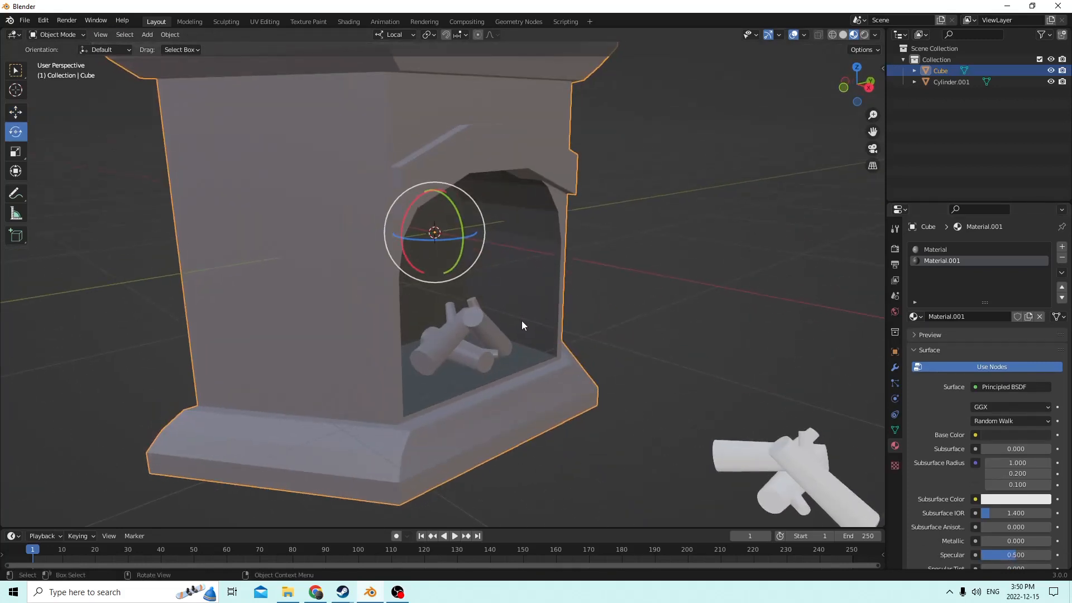
middle_click_drag(481, 330, 470, 328)
Step: In Edit Mode, select the linked faces of every log and branch in the fireplace
key("Tab")
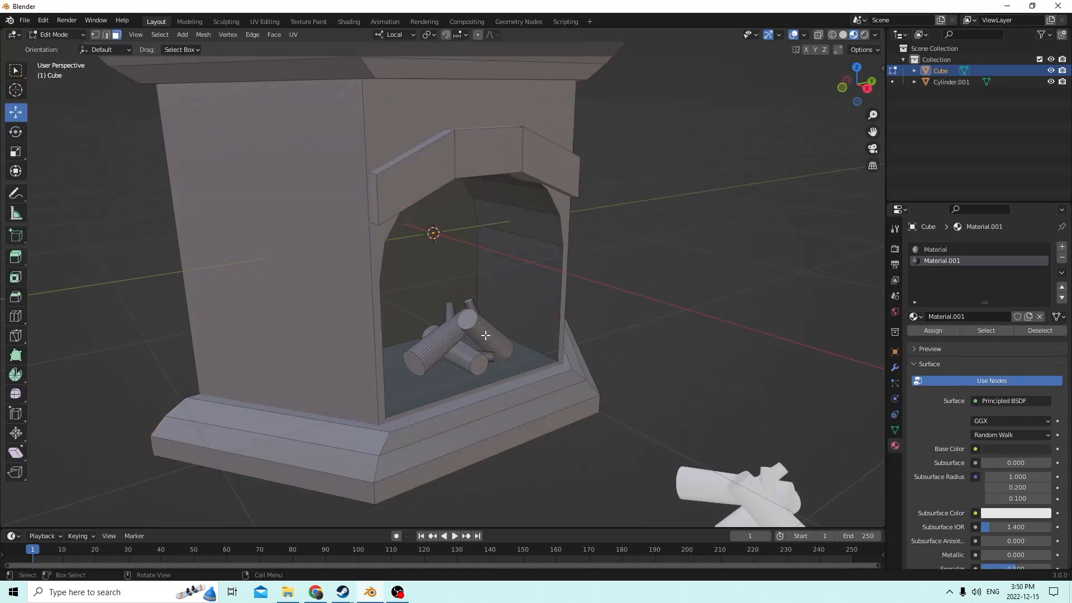
key("l")
key("l")
key("l")
key("l")
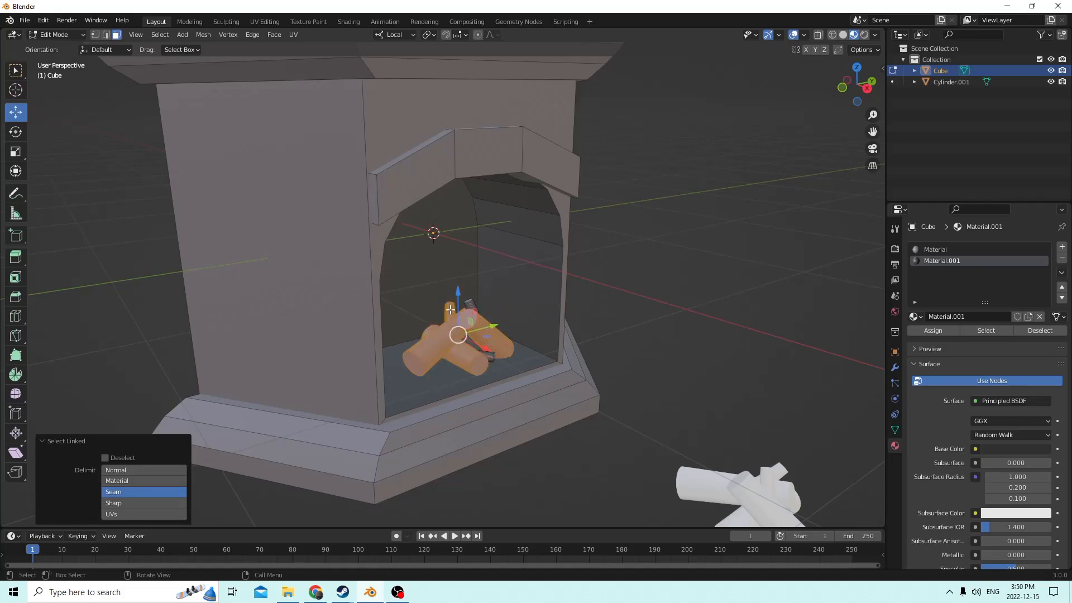
key("l")
scroll(471, 305, "up", 2)
middle_click_drag(457, 287, 411, 289)
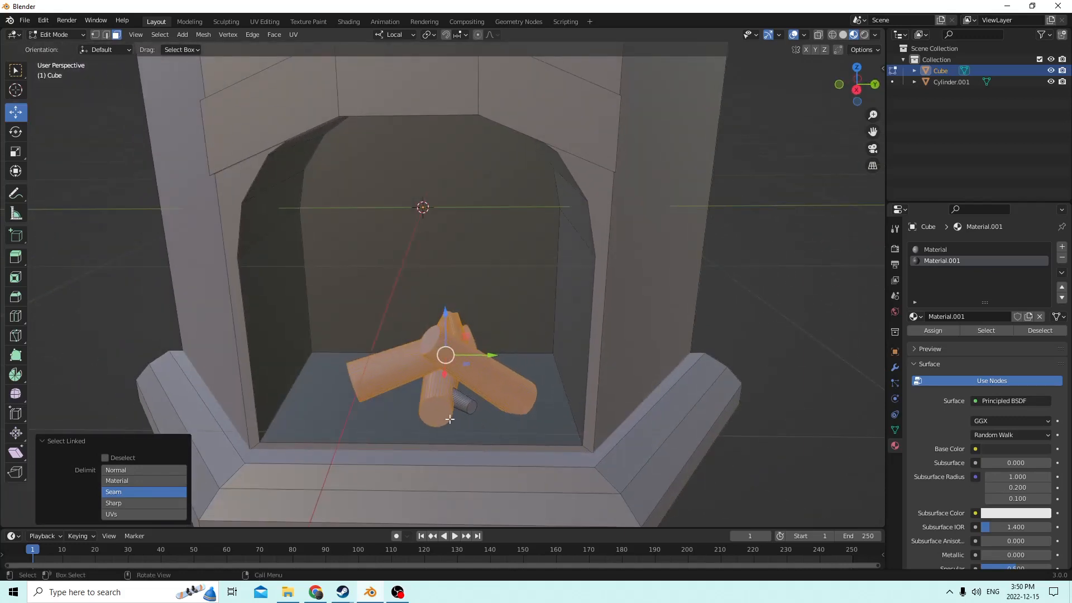
key("l")
middle_click_drag(466, 406, 531, 402)
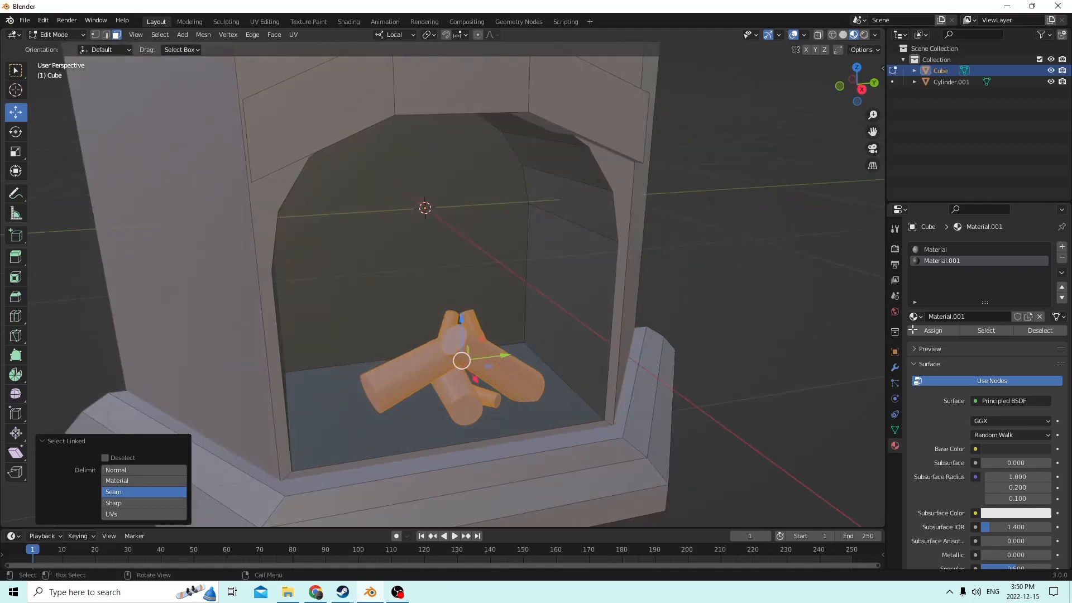
Step: Add a third material with a dark red base color (value about 0.147), assign it to the logs, and clear the selection
left_click(1062, 247)
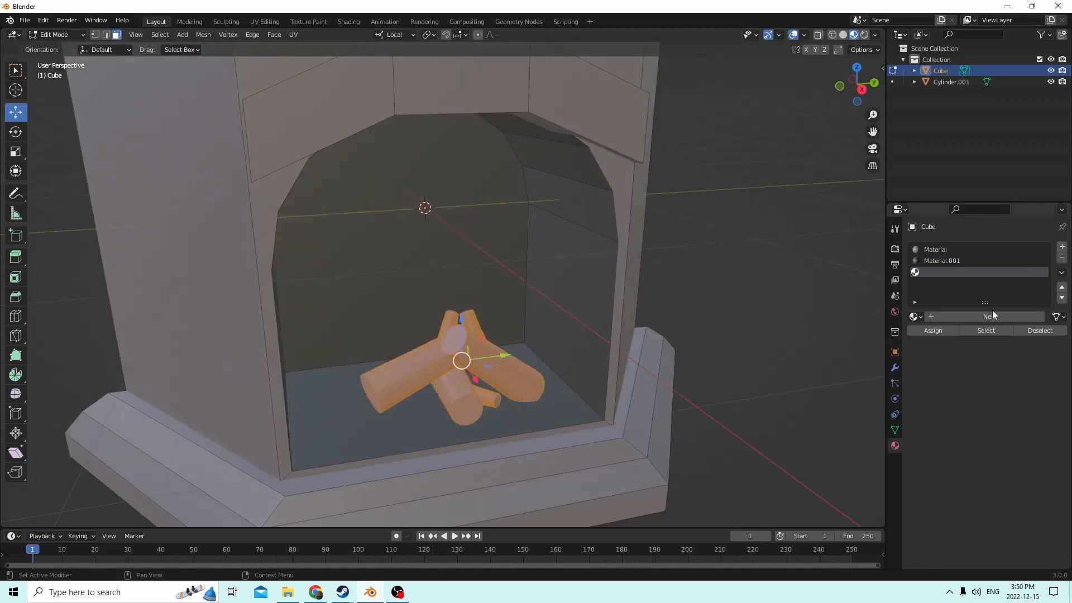
left_click(992, 315)
left_click(1005, 449)
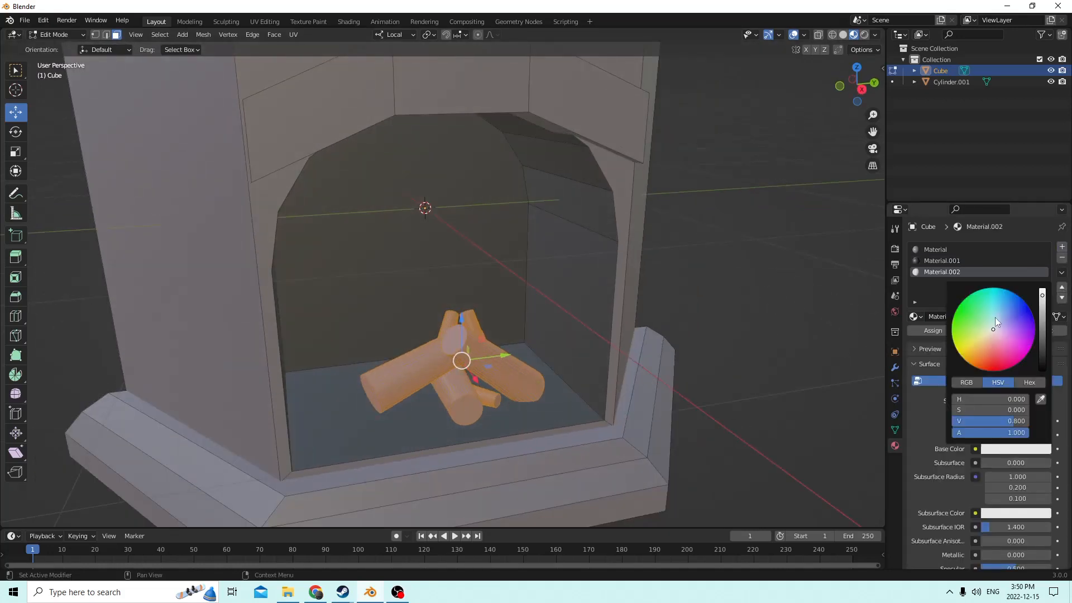
left_click_drag(993, 329, 987, 370)
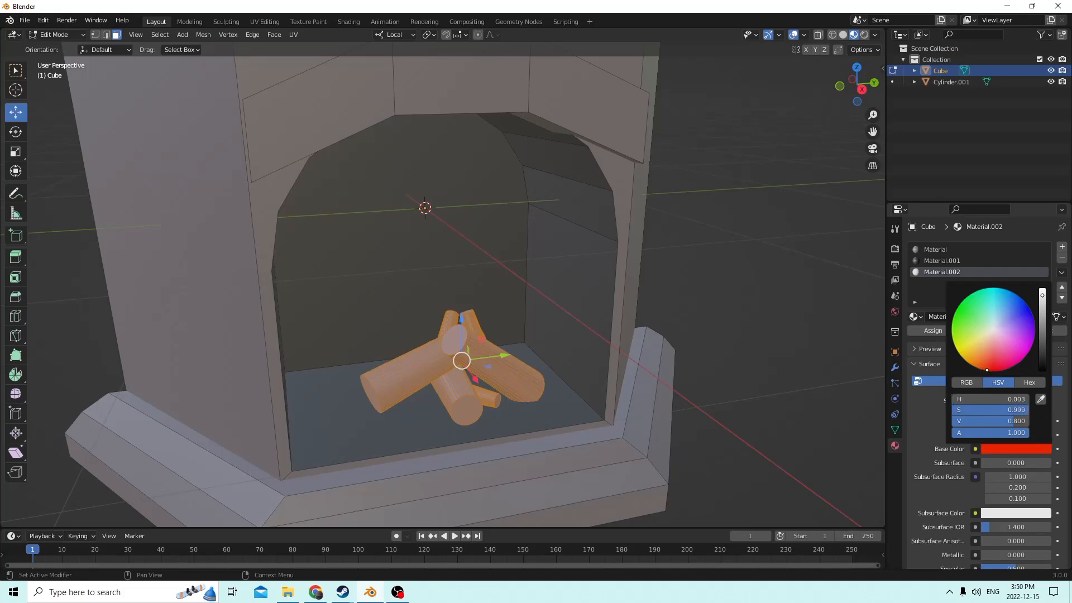
left_click_drag(1045, 295, 1043, 334)
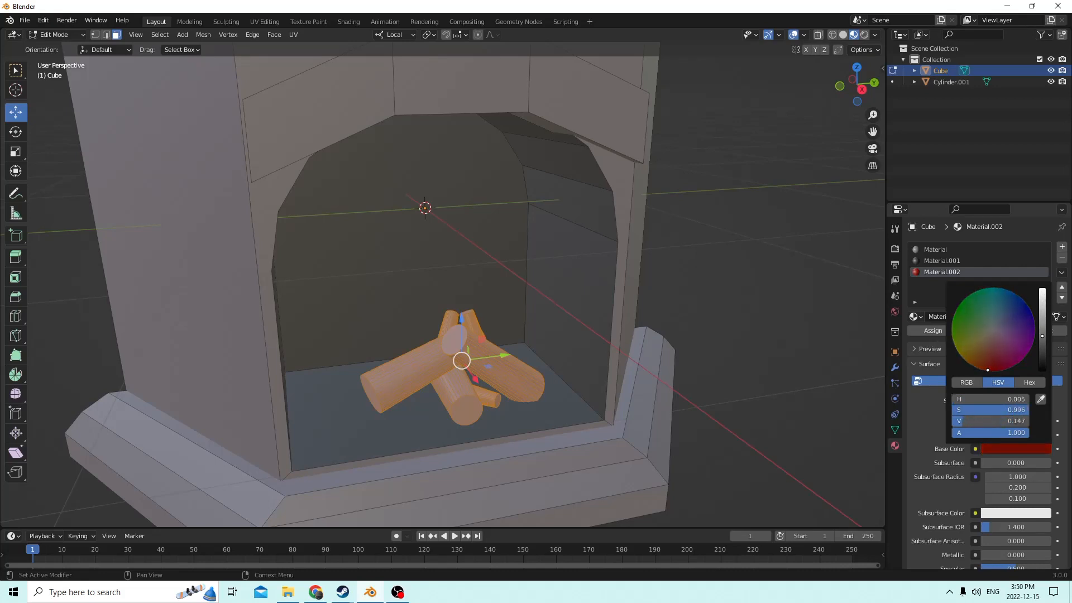
left_click(929, 330)
left_click(754, 310)
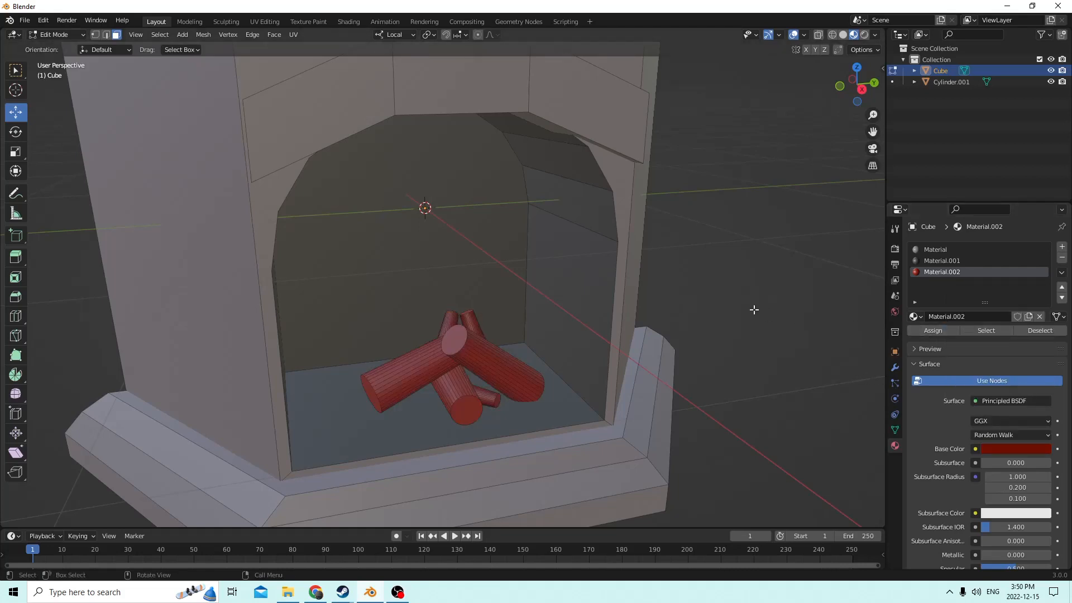
Step: Select all linked faces of the fireplace's base ledge and its top mantel
scroll(754, 309, "down", 2)
scroll(701, 324, "down", 1)
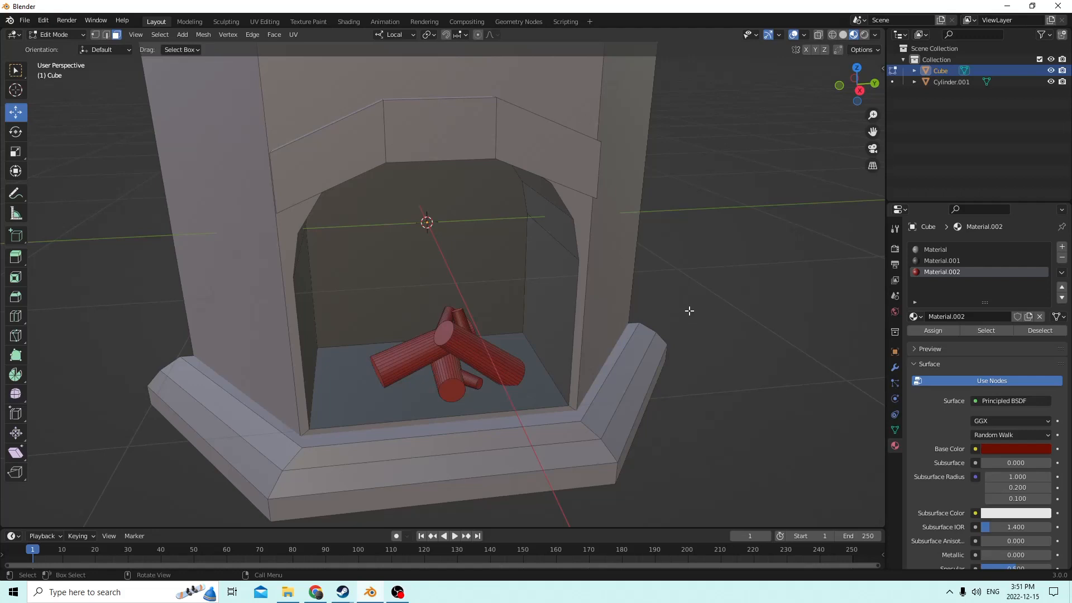
middle_click_drag(689, 310, 682, 330)
left_click(608, 393)
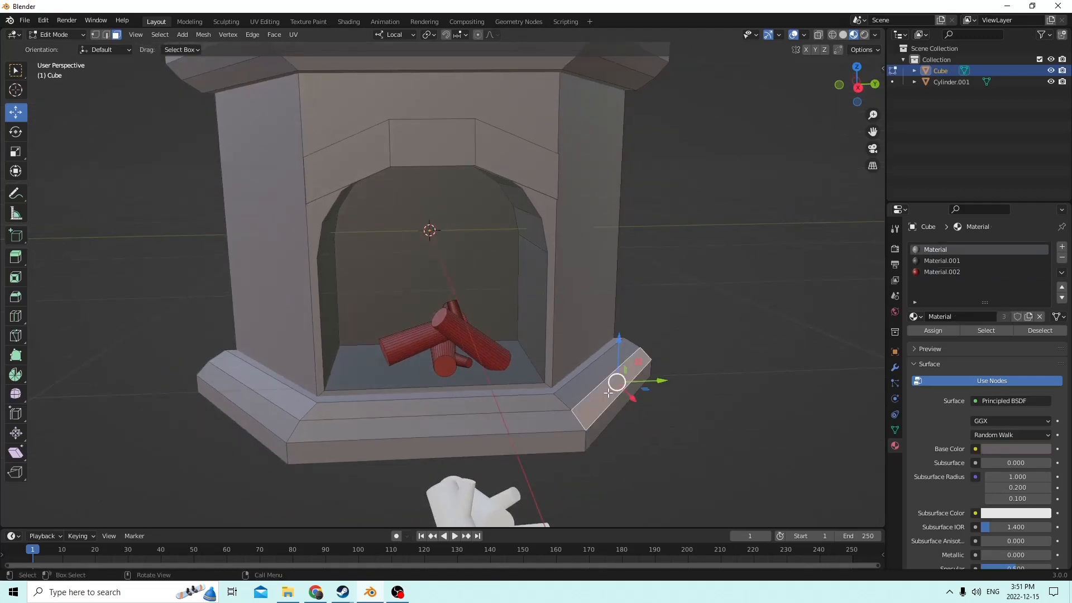
key("ctrl+l")
middle_click_drag(614, 384, 615, 388)
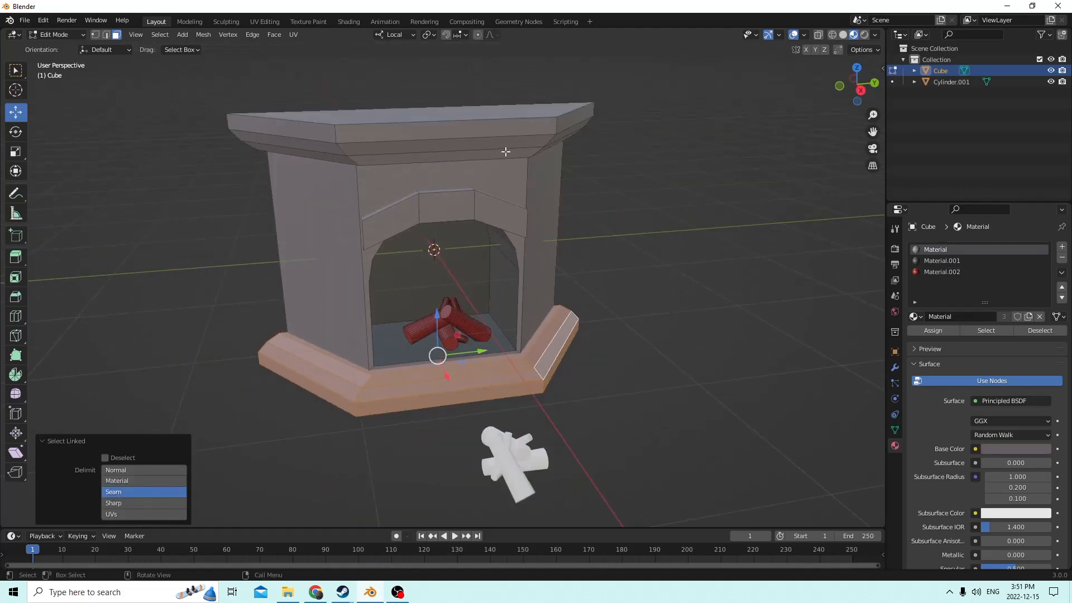
key("l")
mouse_move(510, 136)
middle_mouse_down()
mouse_move(575, 139)
mouse_move(502, 143)
middle_mouse_up()
scroll(575, 139, "up", 1)
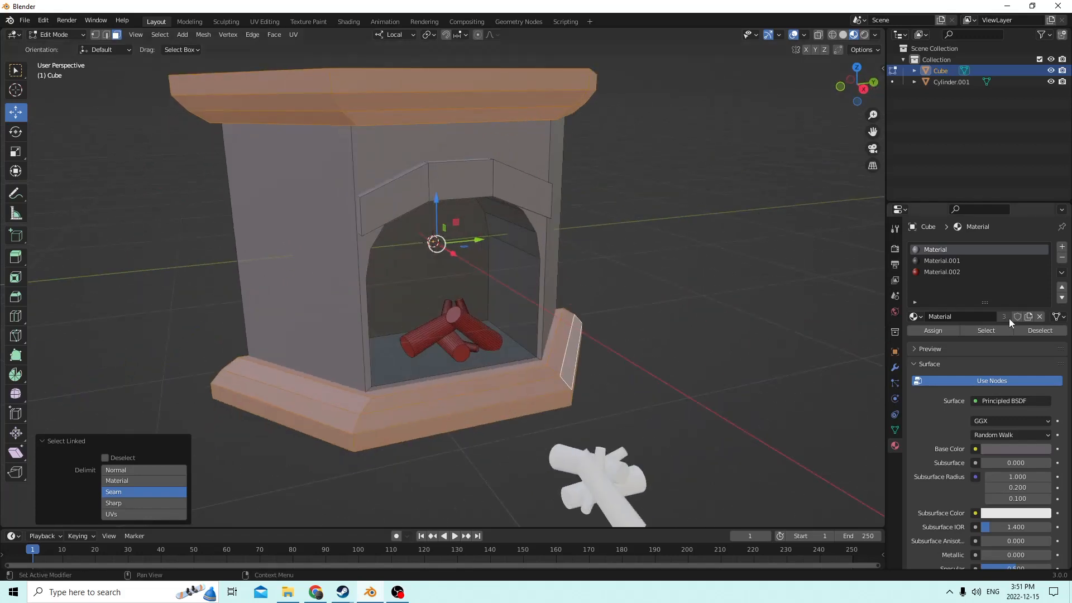
Step: Add a fourth material with a dark golden-brown base color, assign it to the base ledge and mantel, and clear the selection
left_click(1062, 246)
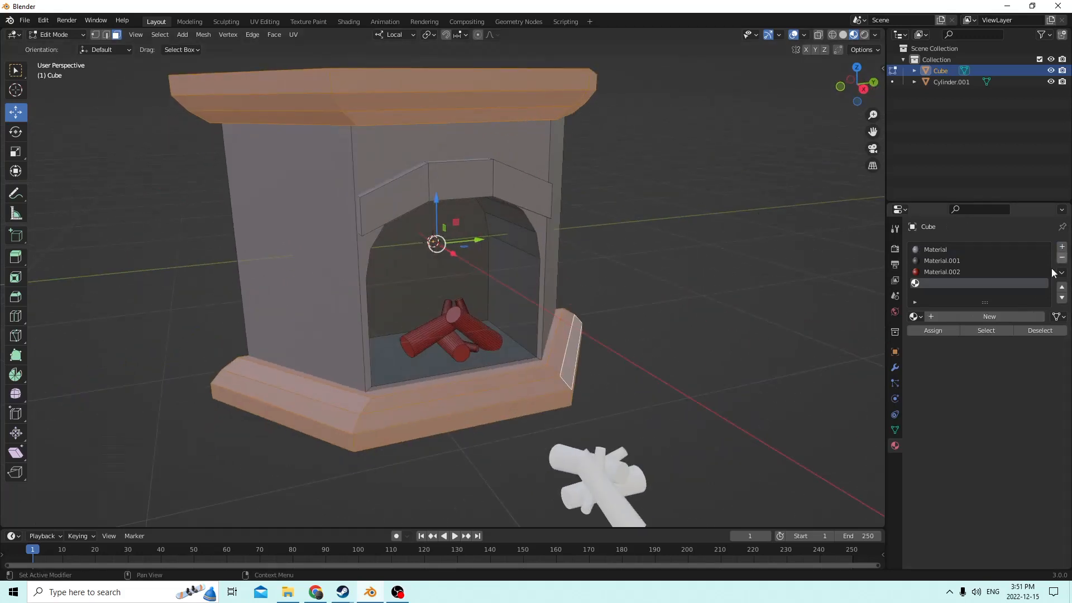
left_click(958, 317)
left_click(989, 449)
left_click_drag(988, 332, 977, 352)
left_click(936, 331)
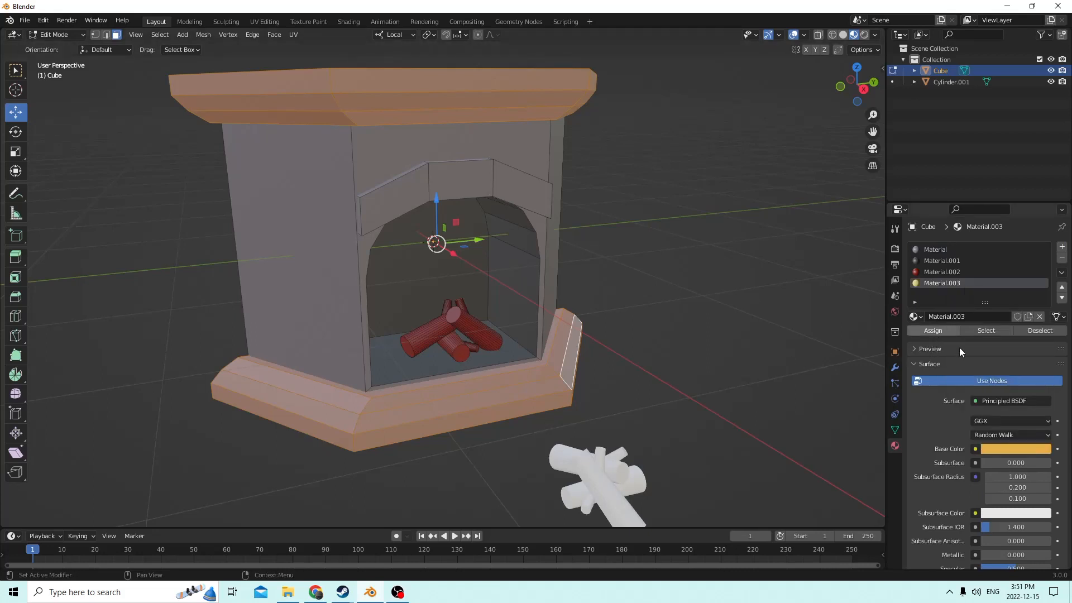
left_click(994, 447)
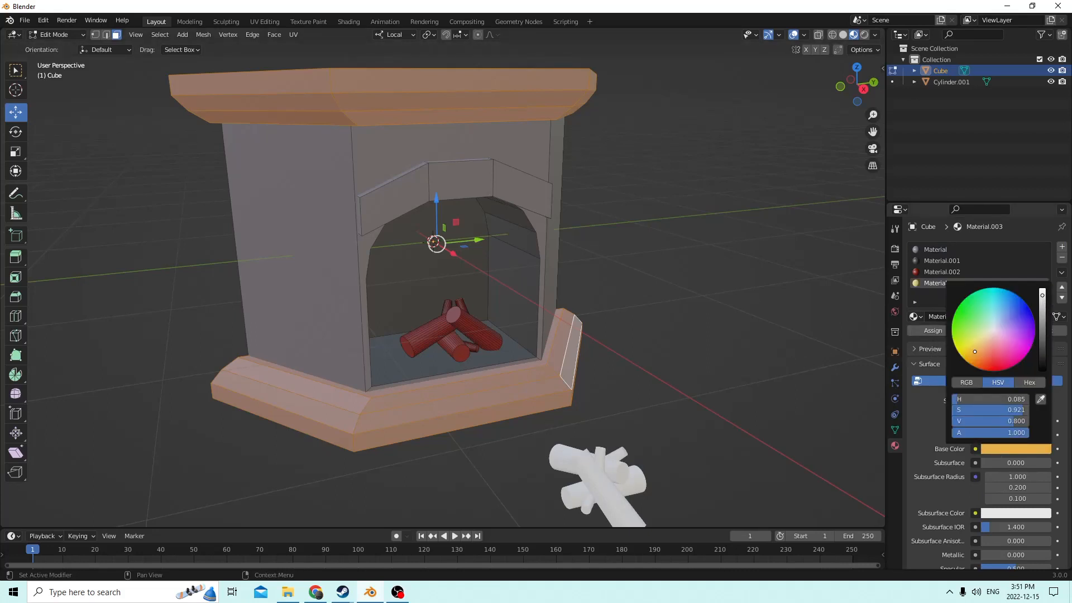
left_click_drag(1042, 295, 1042, 329)
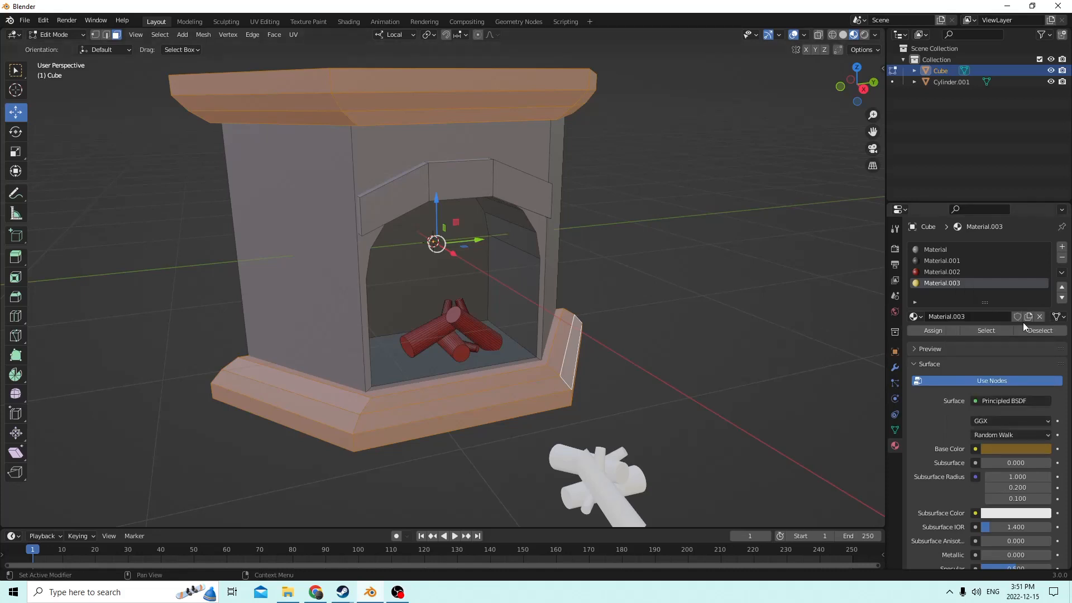
left_click(944, 329)
left_click(720, 282)
Step: Select the linked faces of the arch trim above the fireplace opening
middle_click_drag(720, 282, 699, 273)
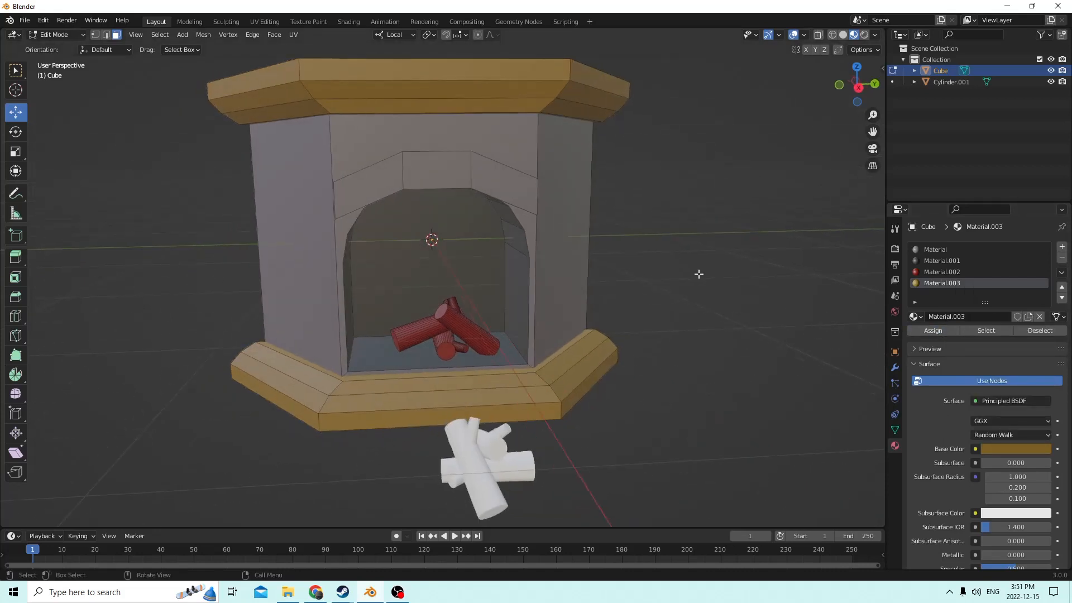
key("l")
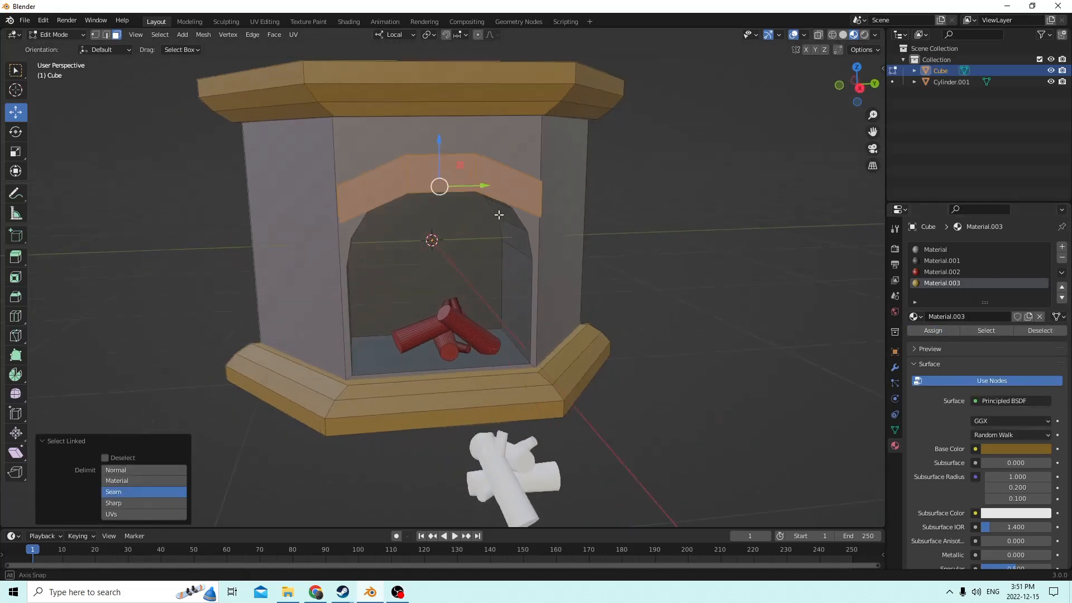
middle_click_drag(498, 216, 781, 226)
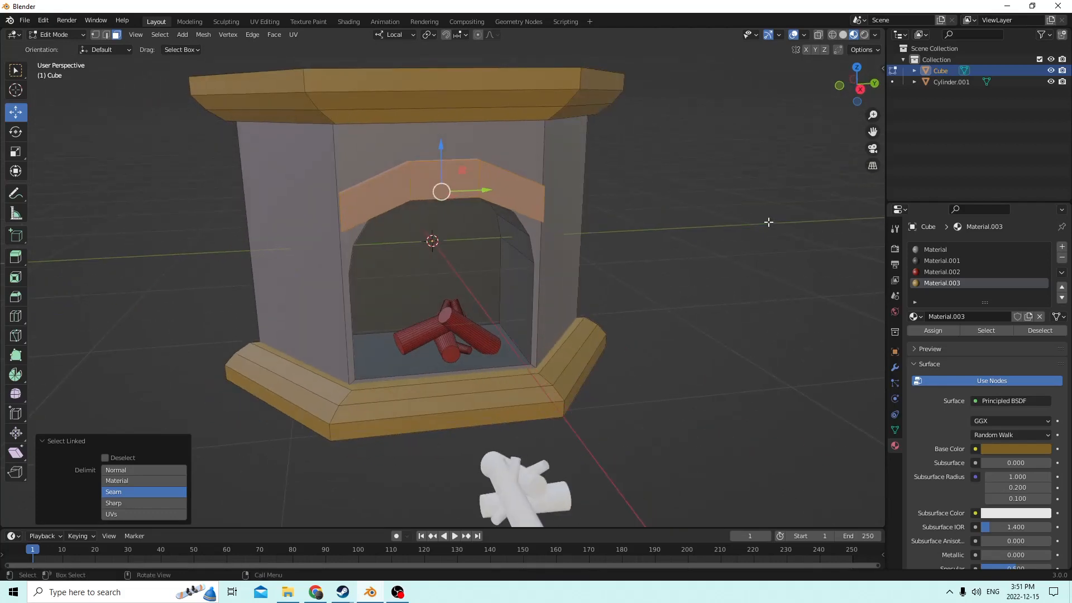
left_click(685, 211)
key("l")
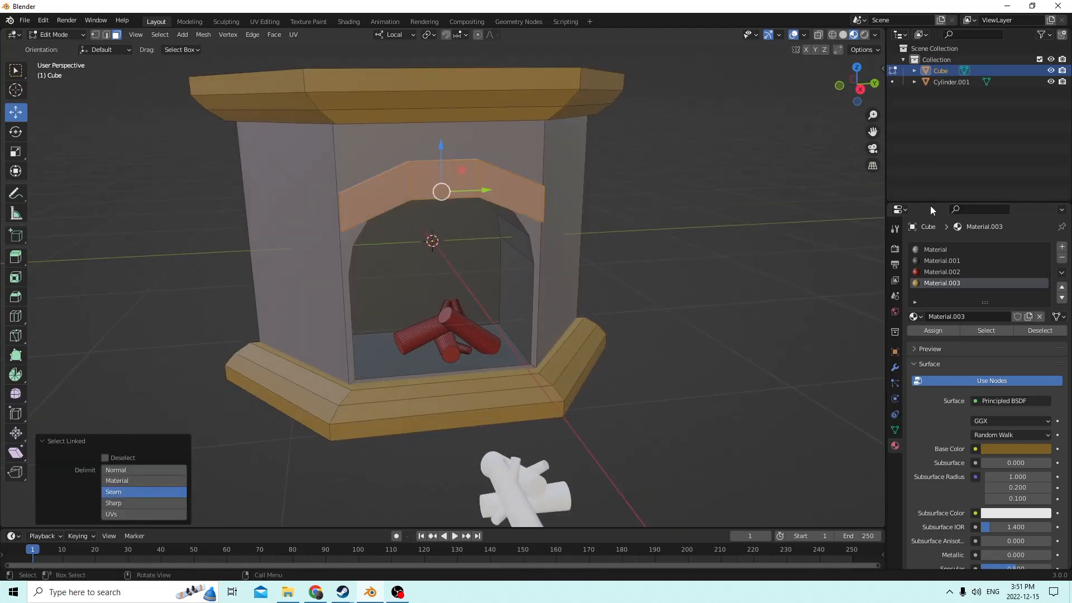
Step: Add a fifth material with a muted dark red base color, assign it to the arch trim, and return to Object Mode
left_click(1062, 248)
left_click(966, 316)
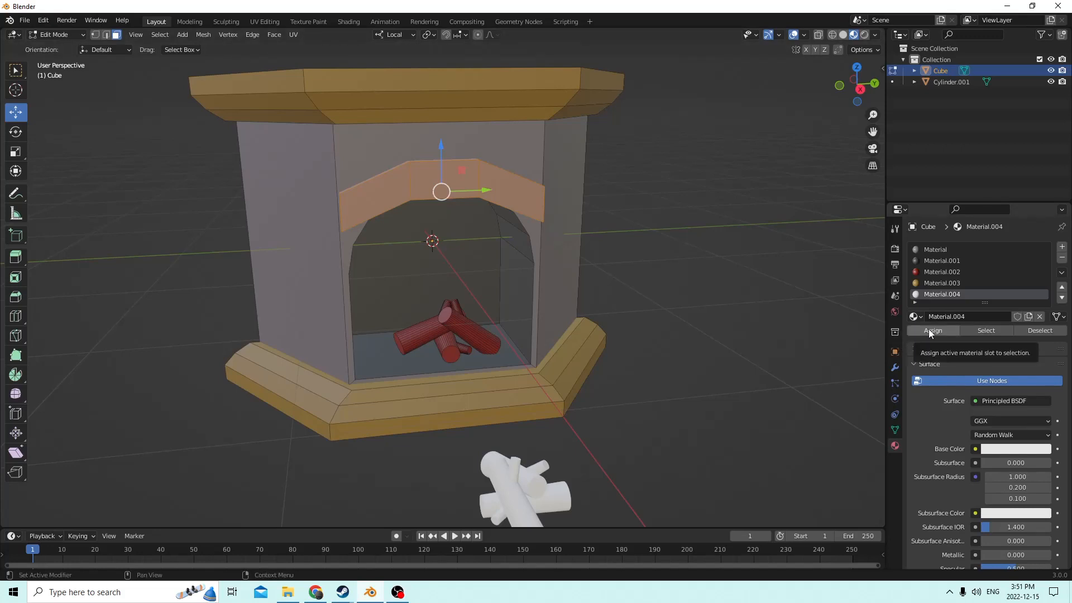
left_click(998, 452)
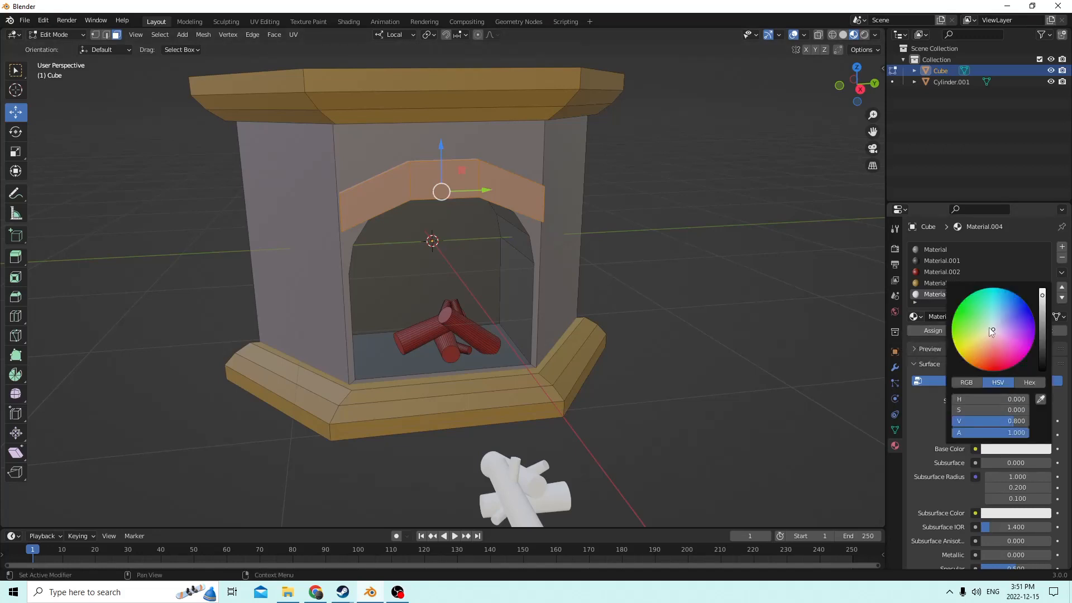
left_click_drag(1045, 299, 1041, 332)
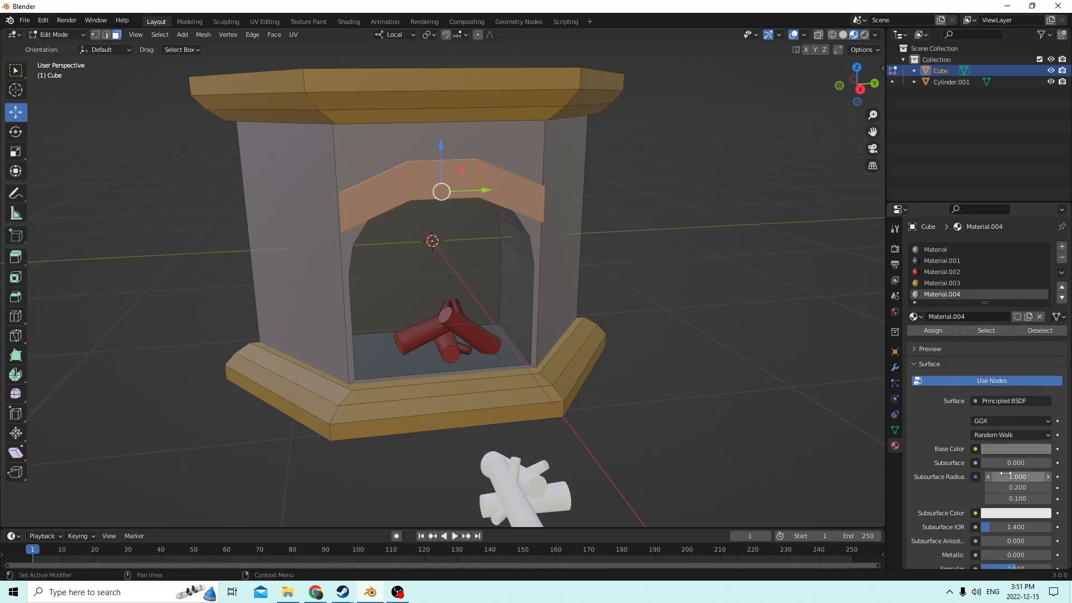
left_click(1008, 451)
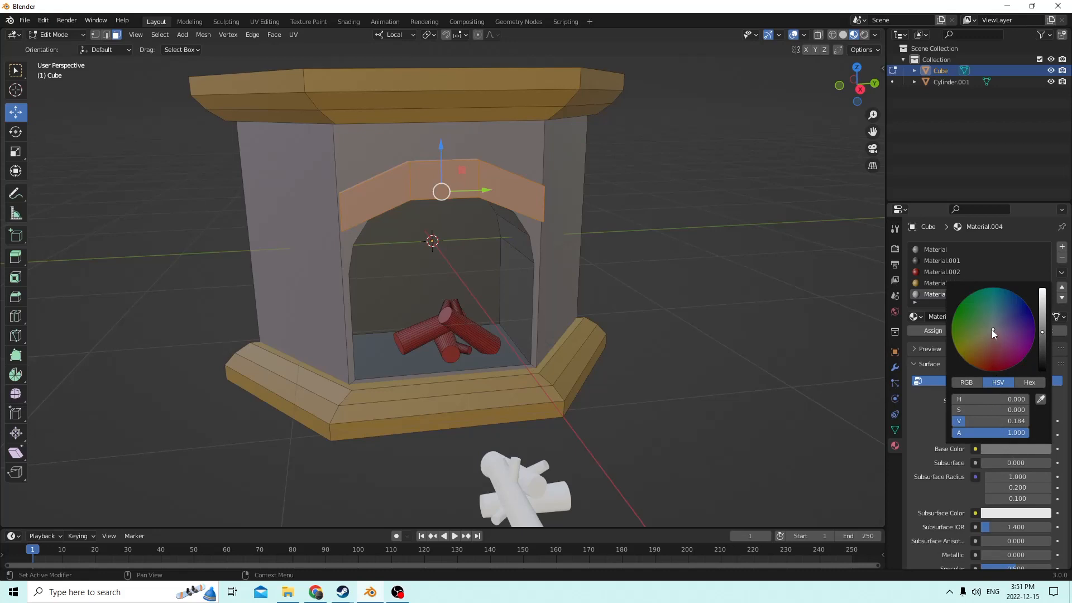
left_click_drag(993, 331, 992, 349)
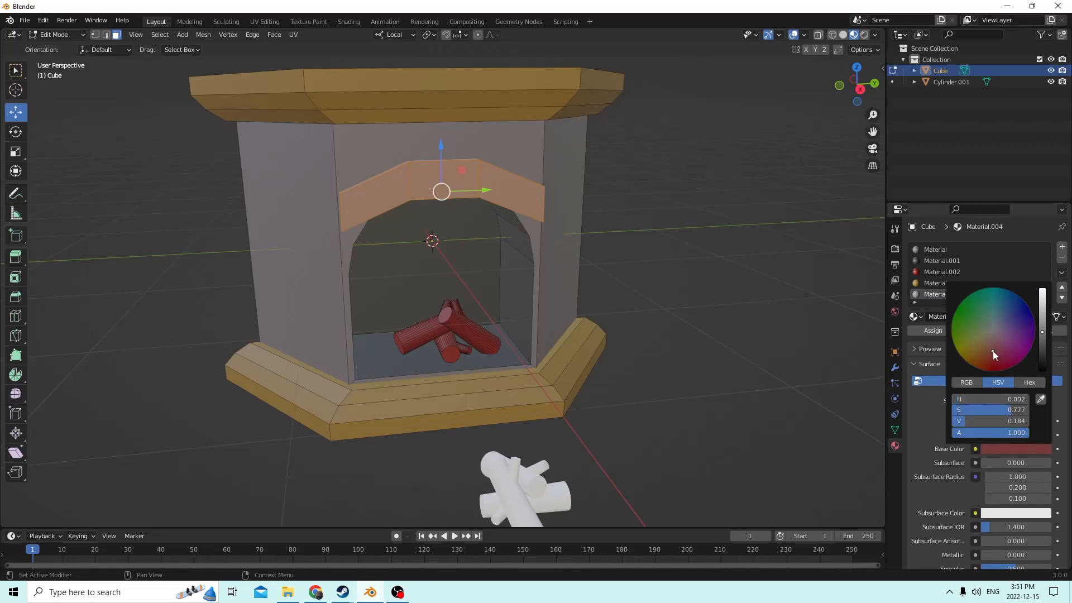
left_click(918, 332)
left_click(761, 307)
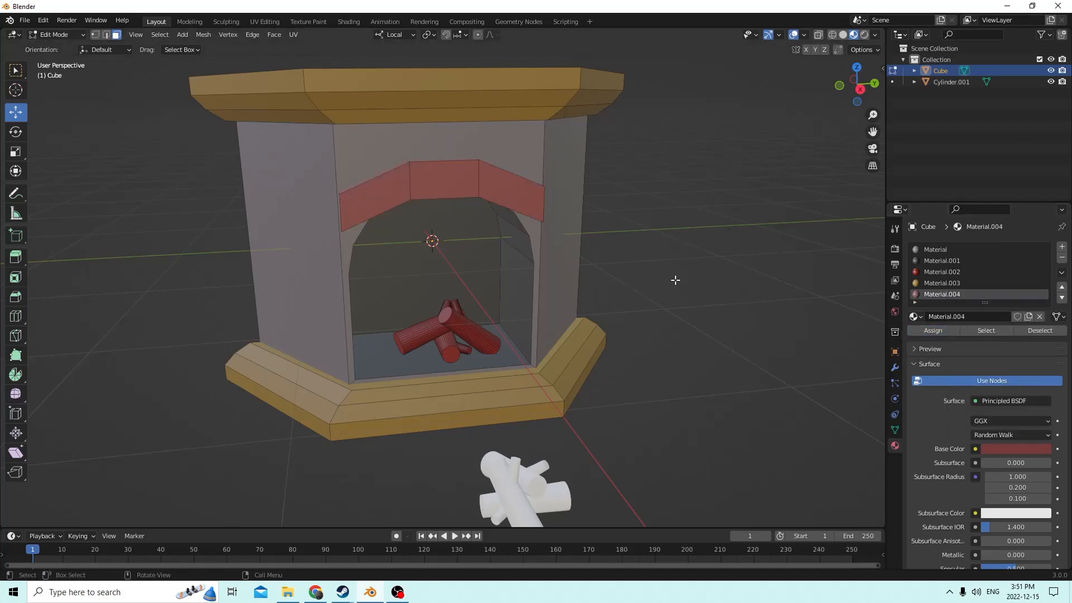
middle_click_drag(675, 280, 659, 342)
key("Tab")
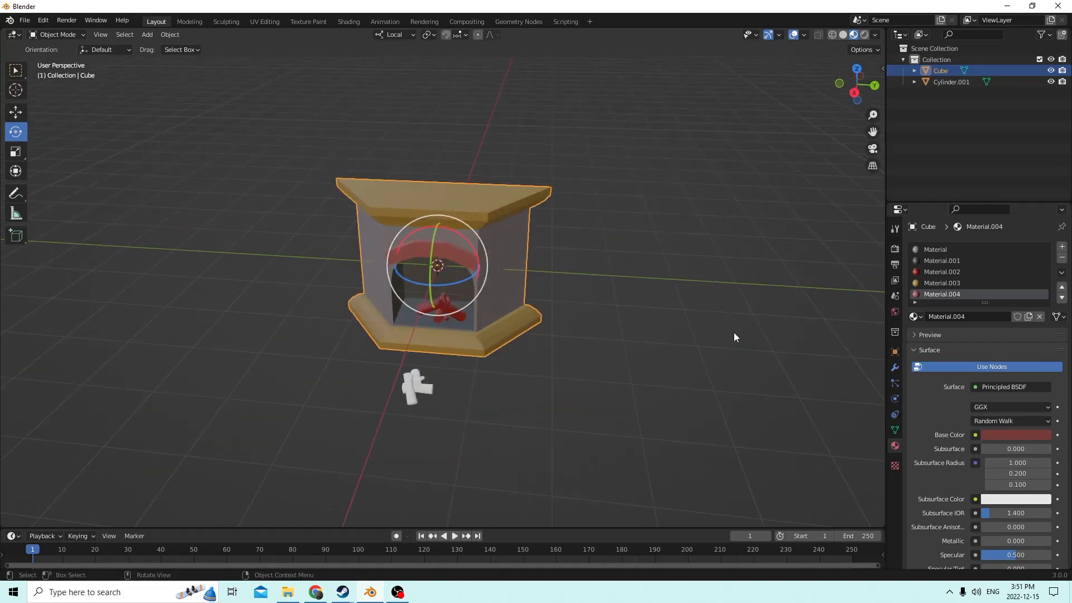
Step: Move the fireplace aside by about -0.061 m along its local Y axis
mouse_move(733, 332)
middle_mouse_down()
mouse_move(752, 332)
mouse_move(736, 329)
middle_mouse_up()
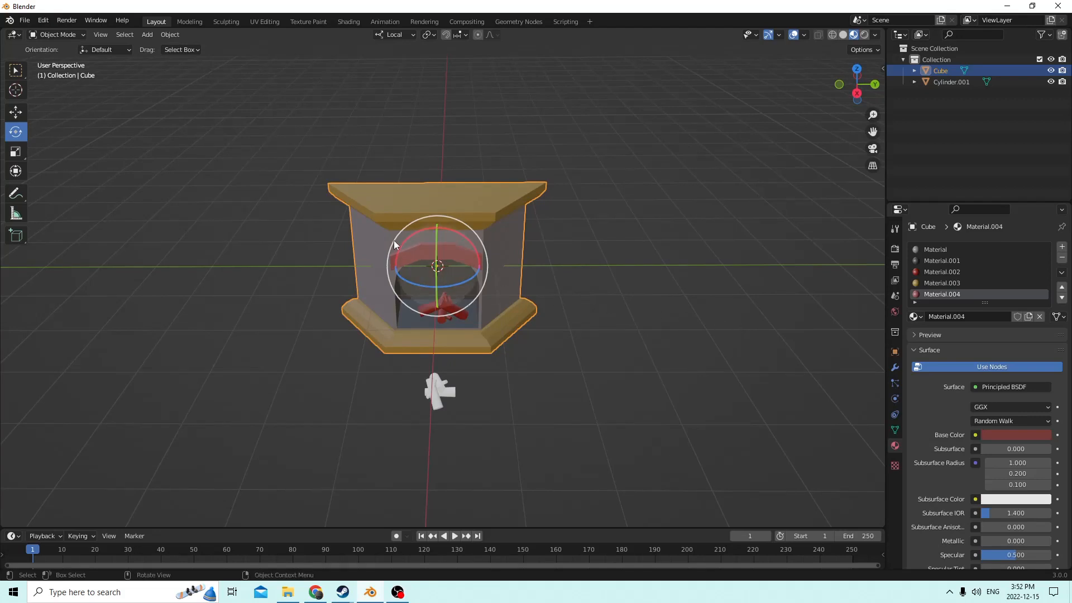
left_click(15, 112)
left_click_drag(467, 267, 128, 228)
Step: Add a mesh cube at the scene origin and switch the viewport to Solid shading
key("shift+a")
mouse_move(455, 263)
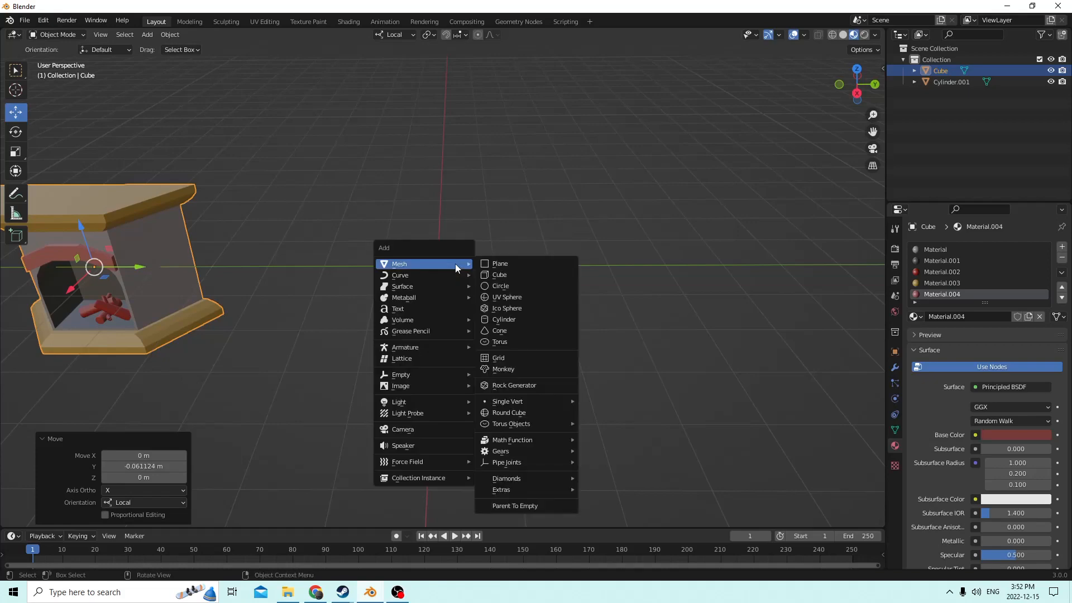
left_click(495, 274)
left_click(843, 34)
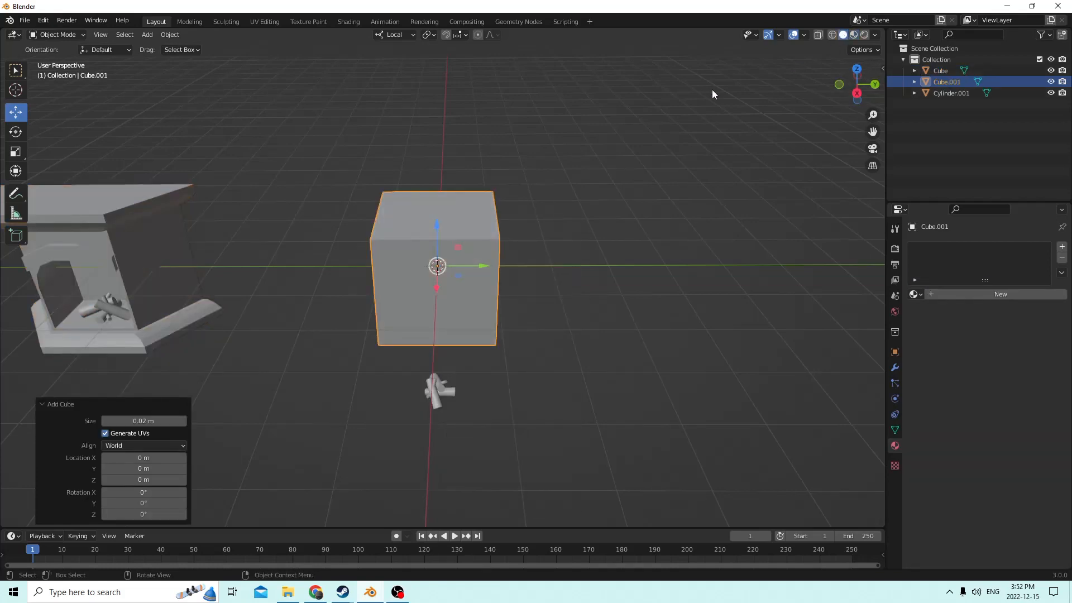
Step: Scale the cube into a wide, shallow block: 0.606 along X, 1.273 and again 1.125 along Y, and 0.906 along Z, finishing with a height adjustment
middle_click_drag(712, 90, 287, 159)
left_click(15, 151)
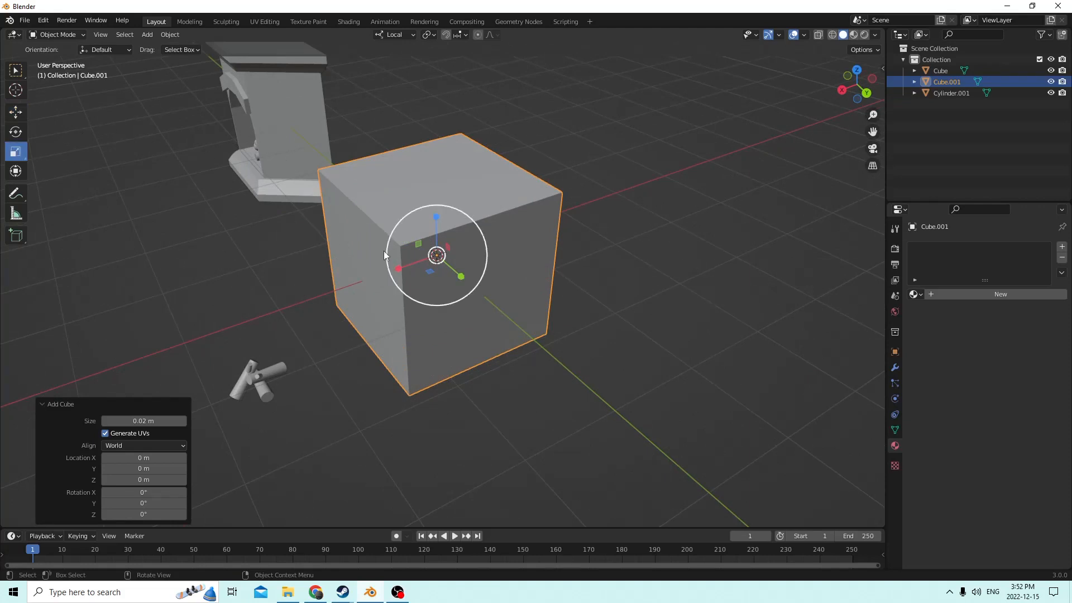
mouse_move(390, 262)
left_mouse_down()
mouse_move(430, 267)
mouse_move(408, 266)
left_mouse_up()
middle_click_drag(387, 266, 486, 257)
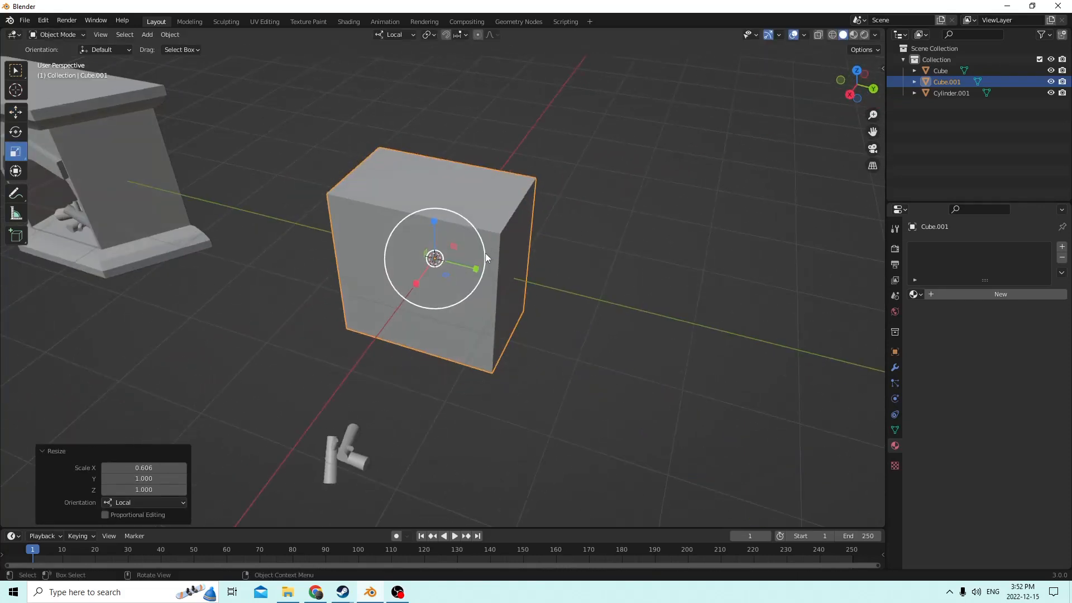
left_click_drag(486, 257, 484, 268)
middle_click_drag(483, 269, 504, 224)
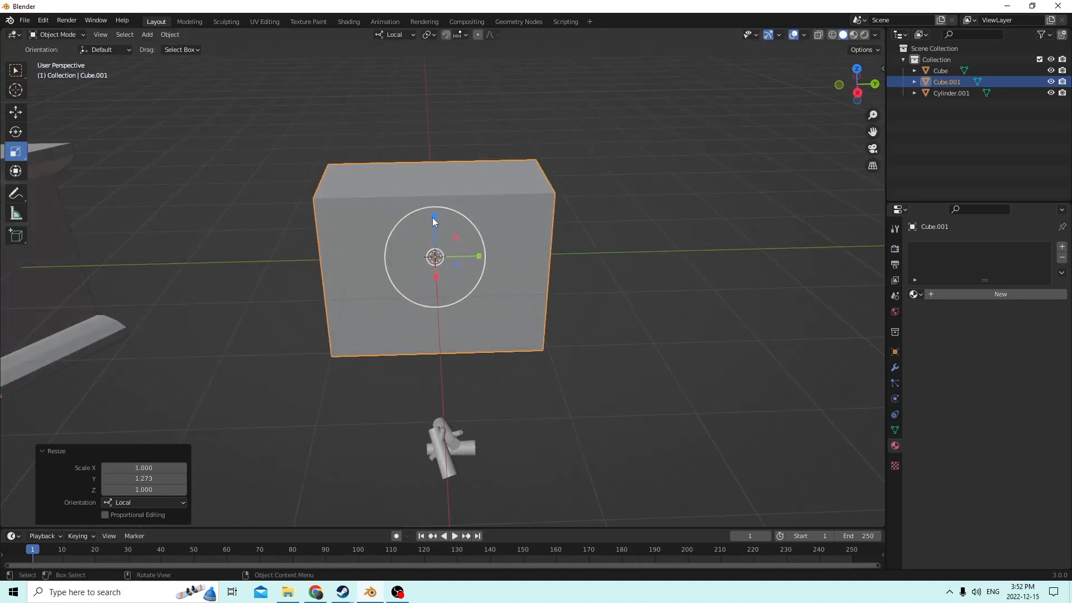
left_click_drag(434, 221, 436, 219)
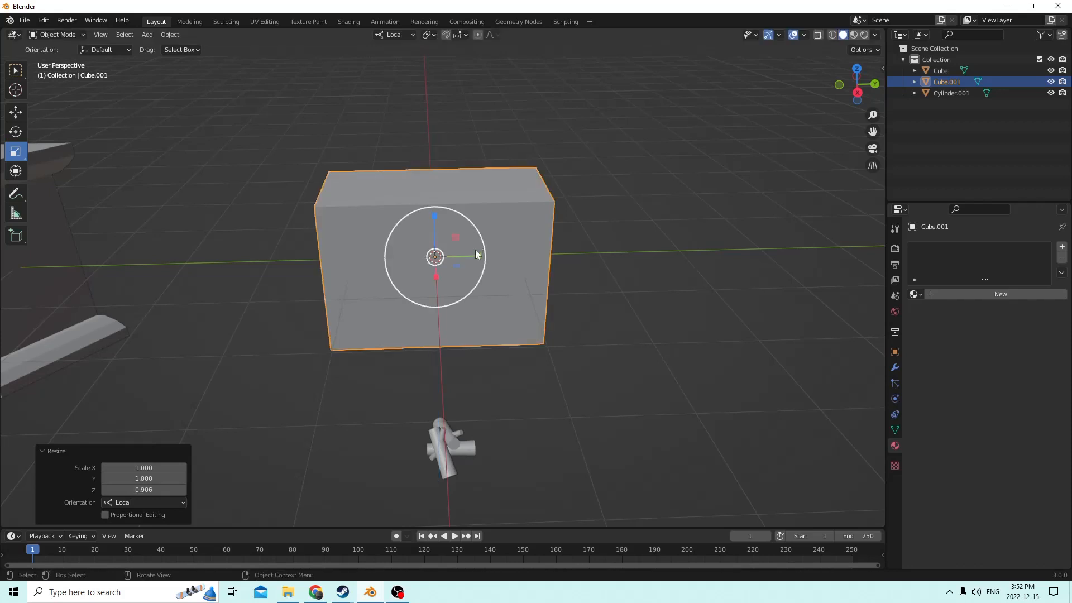
left_click_drag(480, 256, 486, 256)
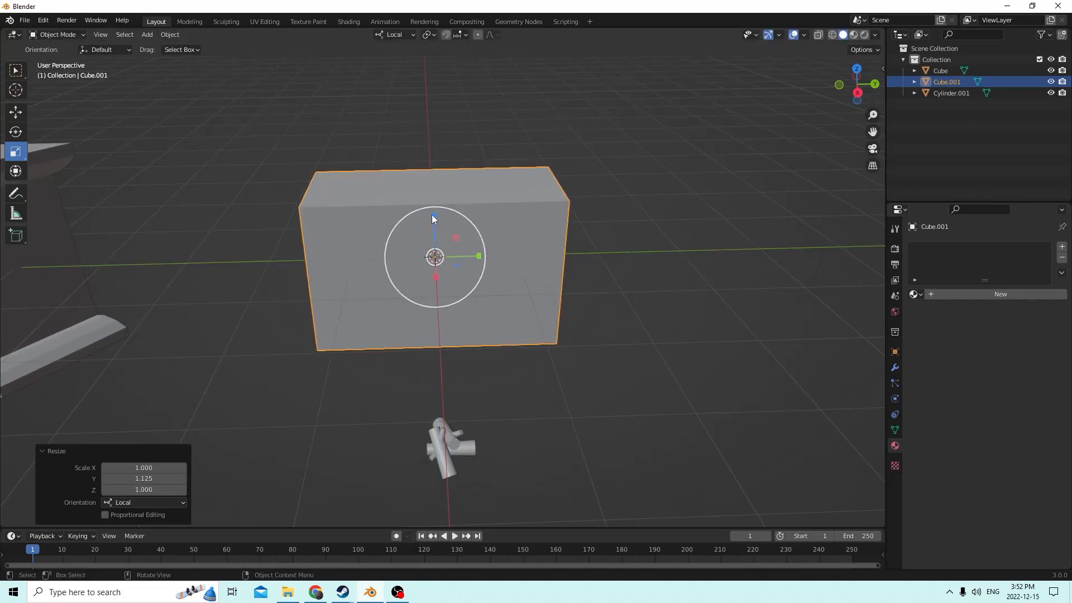
left_click_drag(433, 215, 442, 199)
Step: Duplicate the block in place and scale the copy uniformly to about 0.792
middle_click_drag(441, 199, 242, 158)
key("shift+d")
key("Escape")
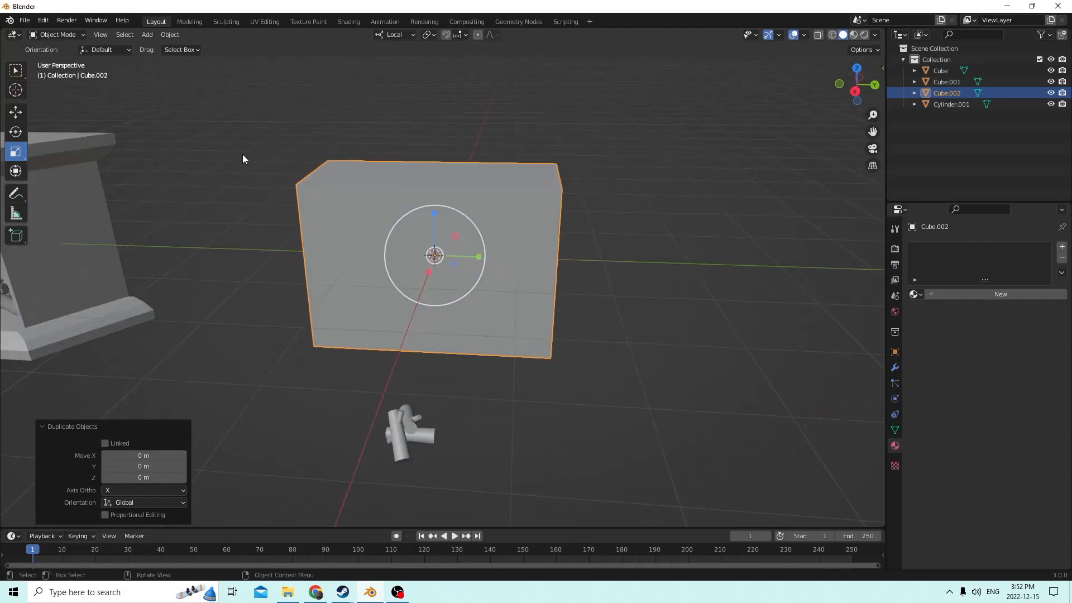
key("s")
left_click(625, 234)
Step: Move the smaller block forward along its local X axis to the large block's front face, easing it back by 0.000789 m at the end
middle_click_drag(624, 235, 144, 150)
left_click(17, 115)
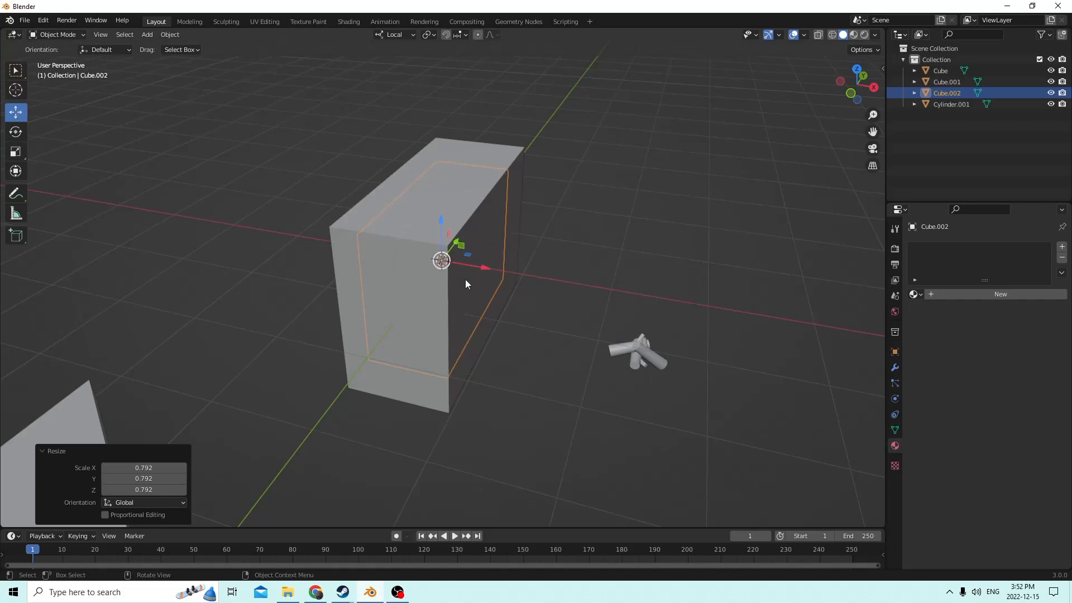
left_click_drag(484, 269, 500, 268)
mouse_move(501, 268)
middle_mouse_down()
mouse_move(453, 264)
mouse_move(486, 264)
middle_mouse_up()
left_click_drag(485, 272, 476, 272)
middle_click_drag(476, 274, 395, 223)
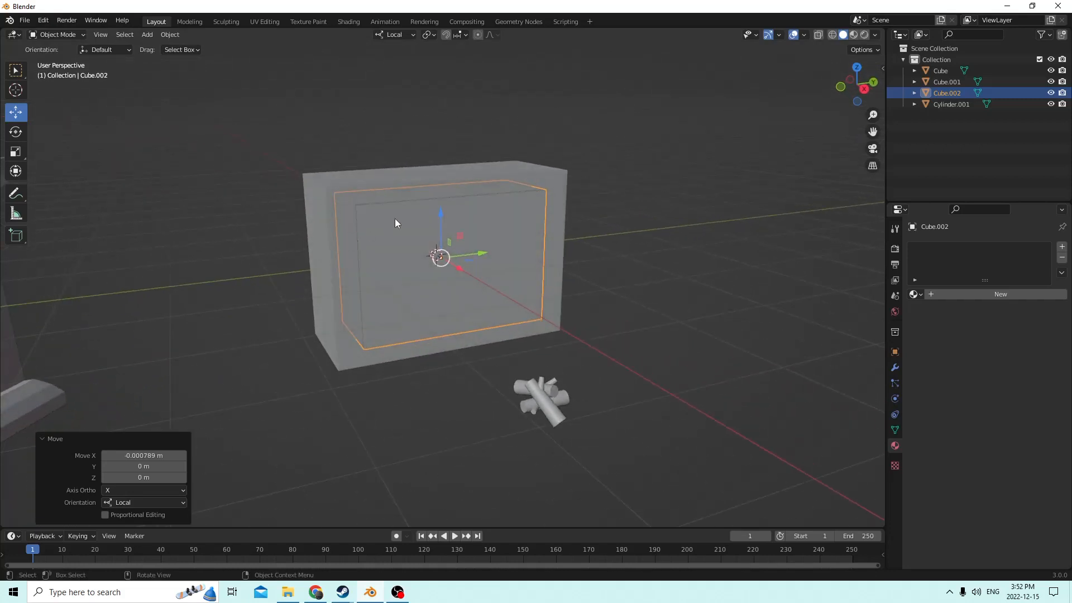
Step: Lower the smaller block by 0.001674 m along Z, and duplicate it in place with the copy raised 0.017865 m above the large block
left_click_drag(439, 215, 440, 228)
middle_click_drag(439, 228, 407, 241)
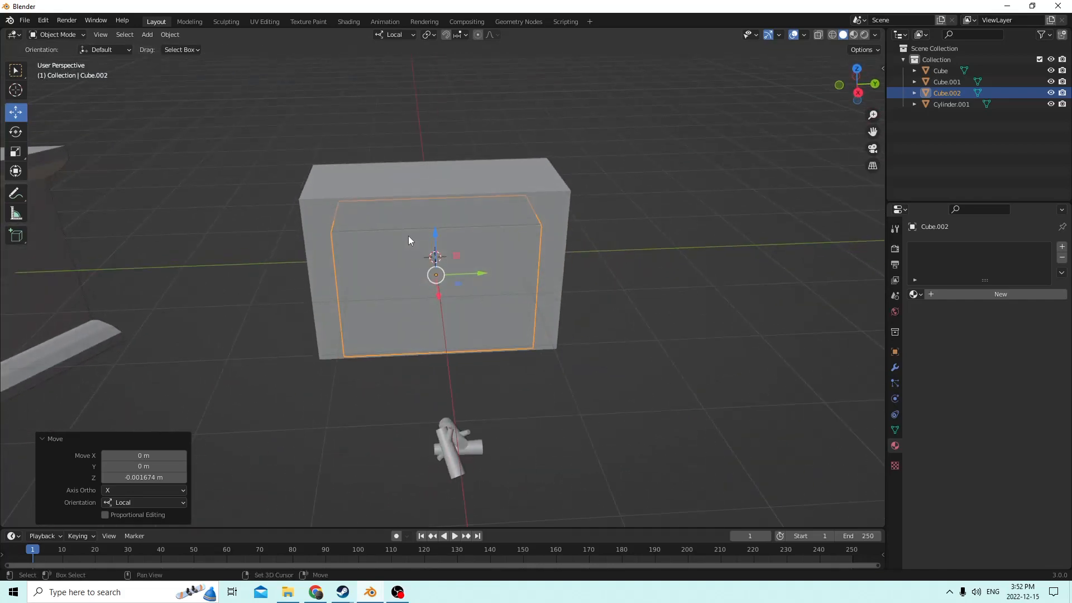
key("shift+d")
right_click(498, 177)
middle_click_drag(498, 177, 470, 193)
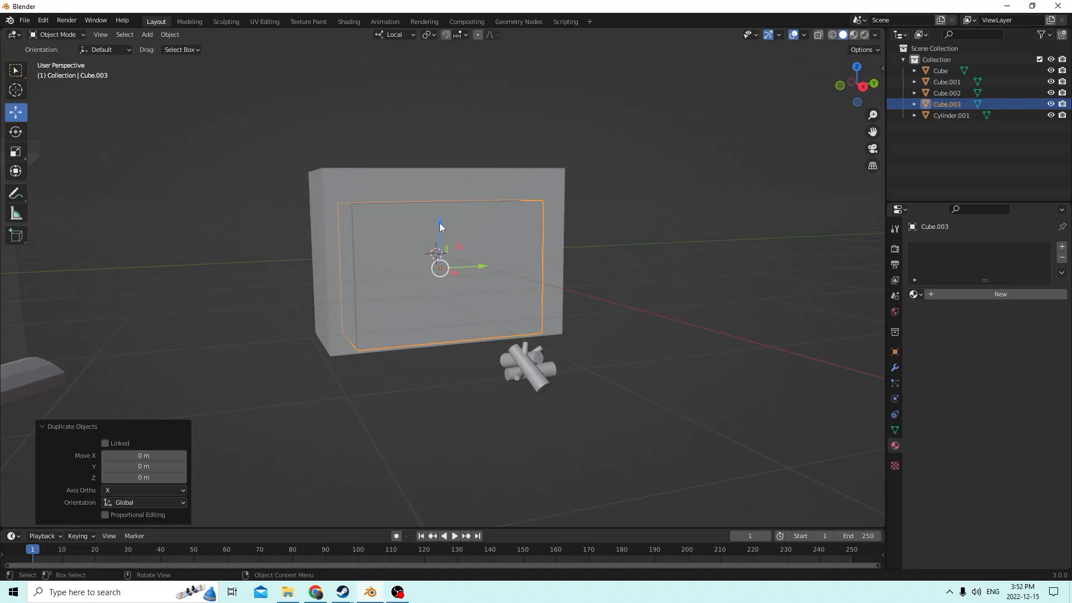
left_click_drag(440, 223, 440, 93)
middle_click_drag(478, 136, 385, 179)
middle_click_drag(216, 167, 418, 205)
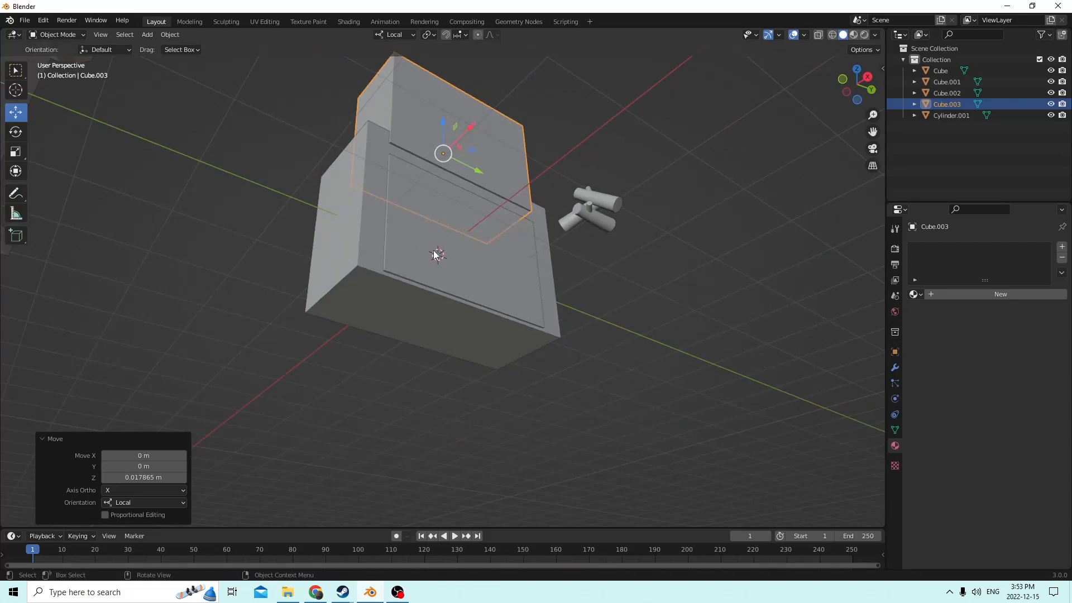
Step: Move the original smaller block forward along its local X axis so it protrudes from the large block's front face
middle_click_drag(430, 254, 346, 306)
left_click(407, 260)
left_click(16, 154)
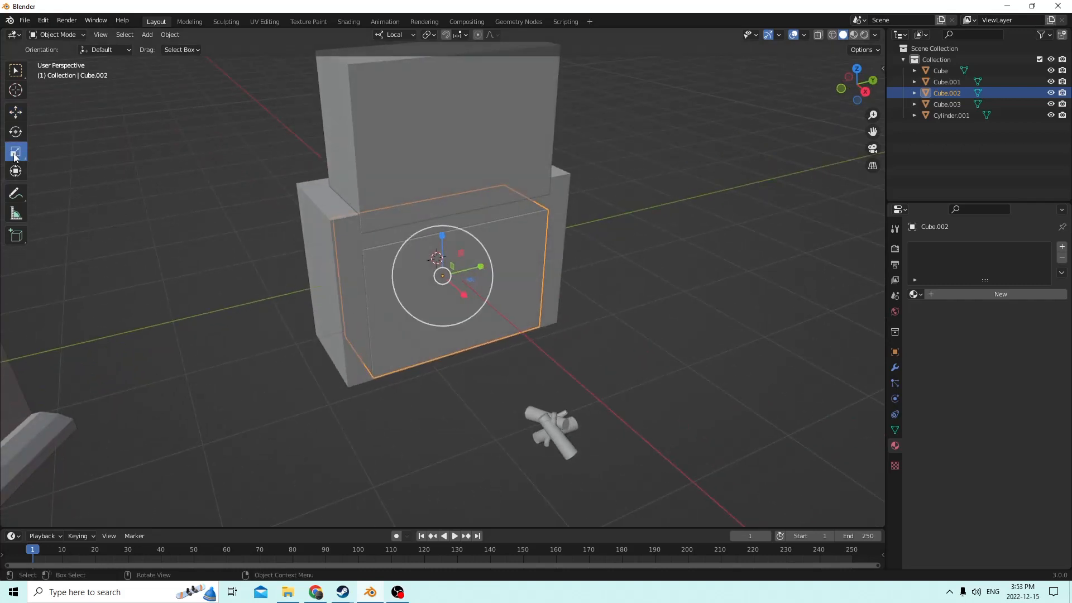
middle_click_drag(347, 250, 343, 212)
key("Tab")
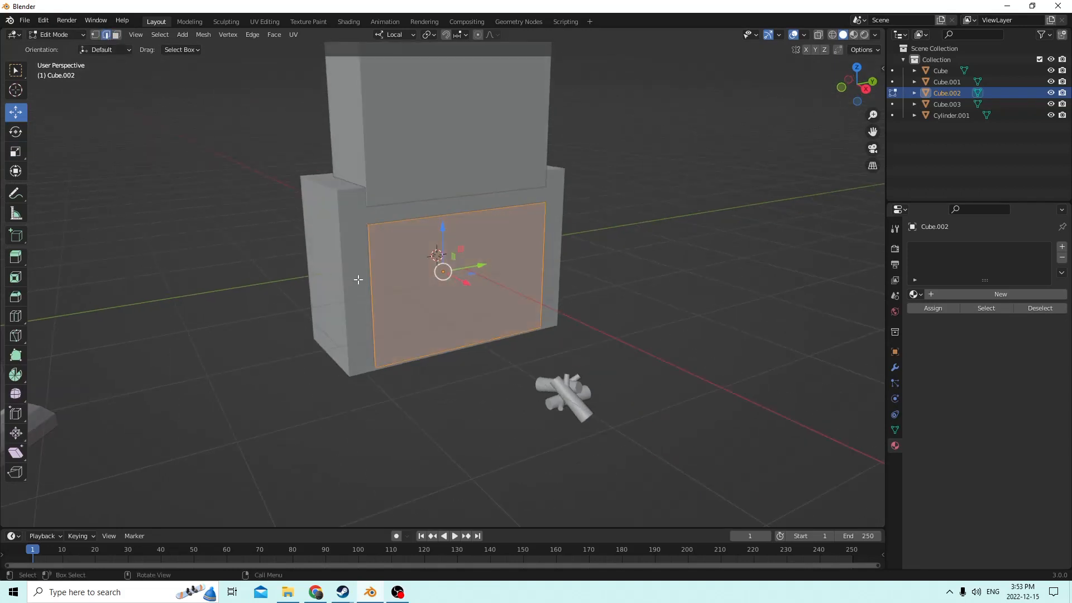
middle_click_drag(360, 238, 487, 275)
left_click(411, 269)
key("Tab")
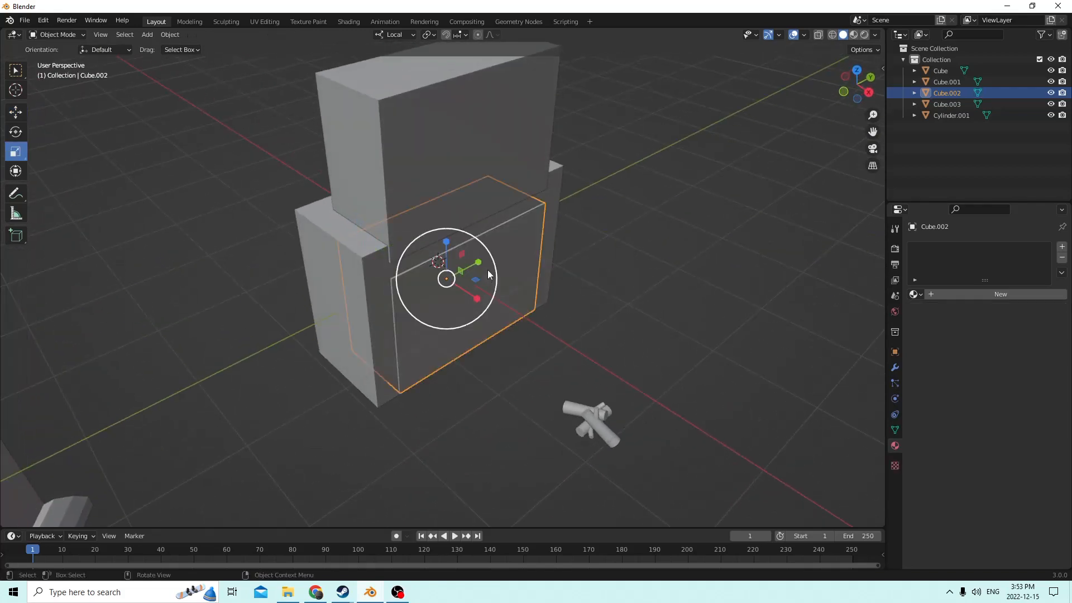
left_click(16, 112)
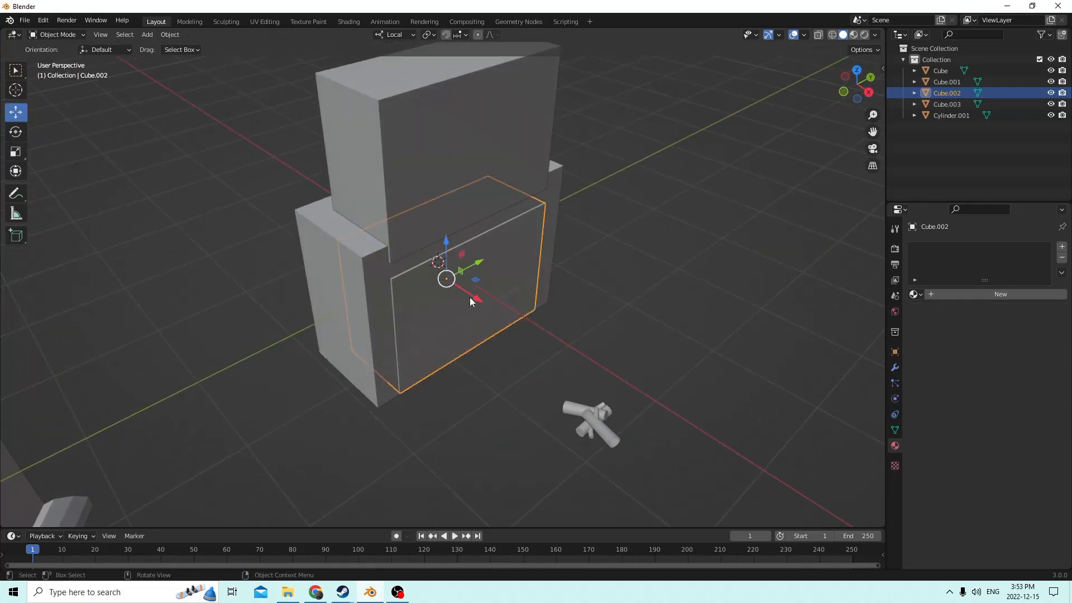
left_click_drag(471, 302, 493, 314)
Step: Bevel the two upper side edges of the protruding block with four segments to form an arched top
key("Tab")
mouse_move(401, 286)
middle_mouse_down()
mouse_move(348, 288)
mouse_move(397, 287)
mouse_move(390, 269)
middle_mouse_up()
left_click(557, 333)
left_click(392, 278)
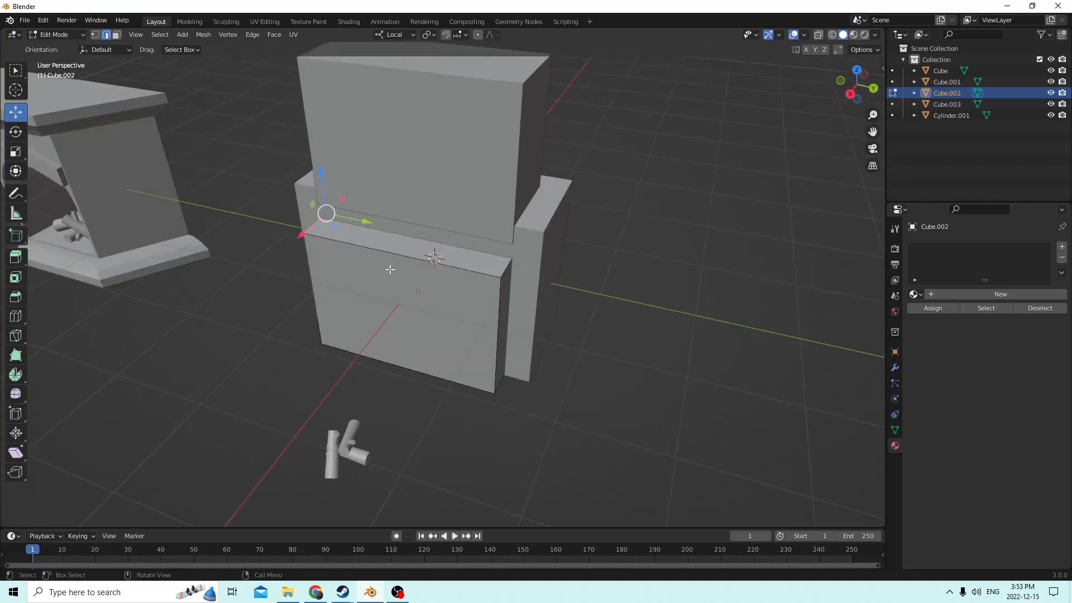
left_click(502, 269)
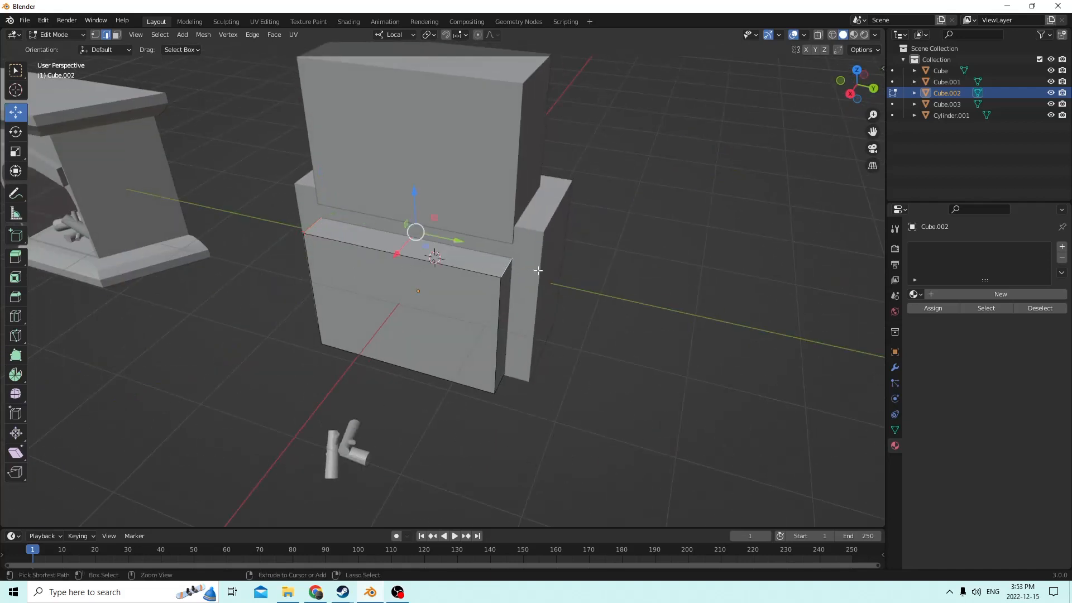
key("ctrl+b")
scroll(562, 275, "up", 3)
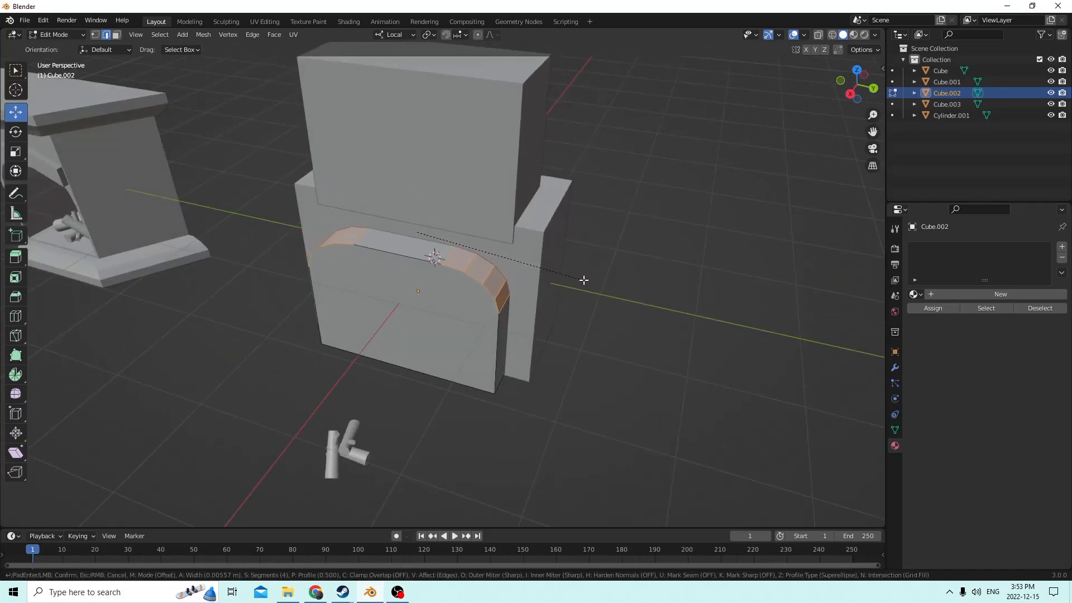
left_click(587, 282)
middle_click_drag(587, 281, 565, 281)
key("Tab")
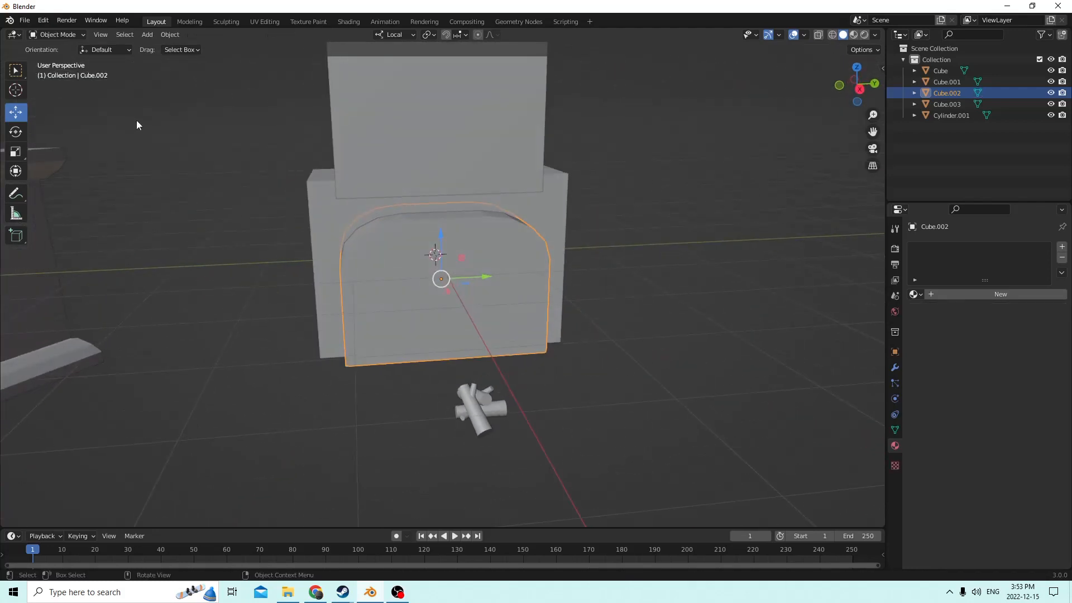
Step: Narrow the arched block by scaling it to 0.788 along its local Y axis
left_click(22, 152)
left_click_drag(484, 279, 472, 279)
middle_click_drag(473, 279, 354, 264)
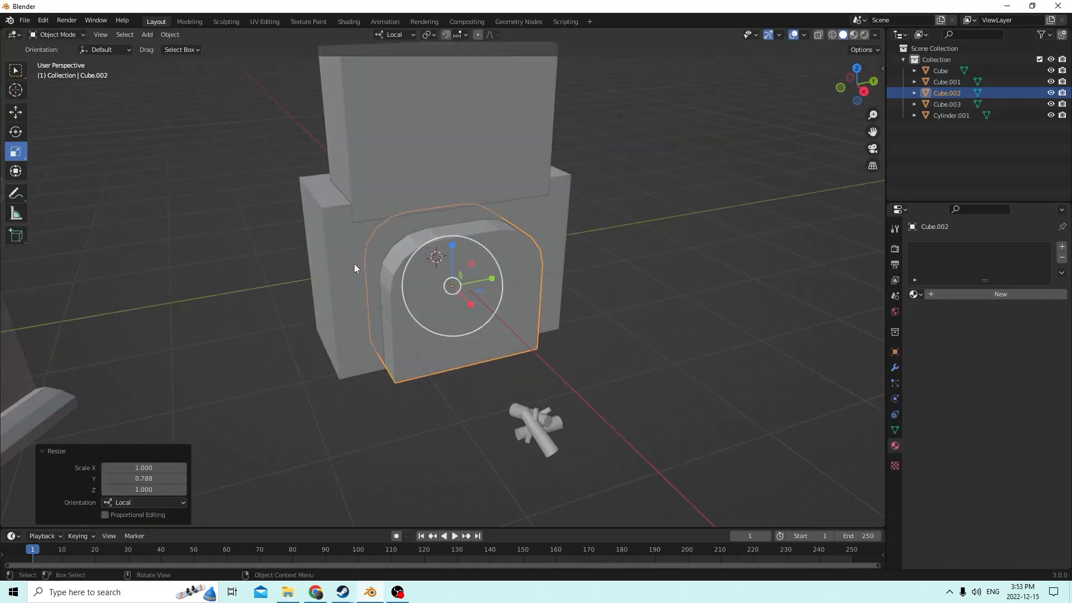
Step: Push the arched block back into the large block along X by 0.002977 m and 0.0005 m, and raise it 0.000341 m
left_click(17, 112)
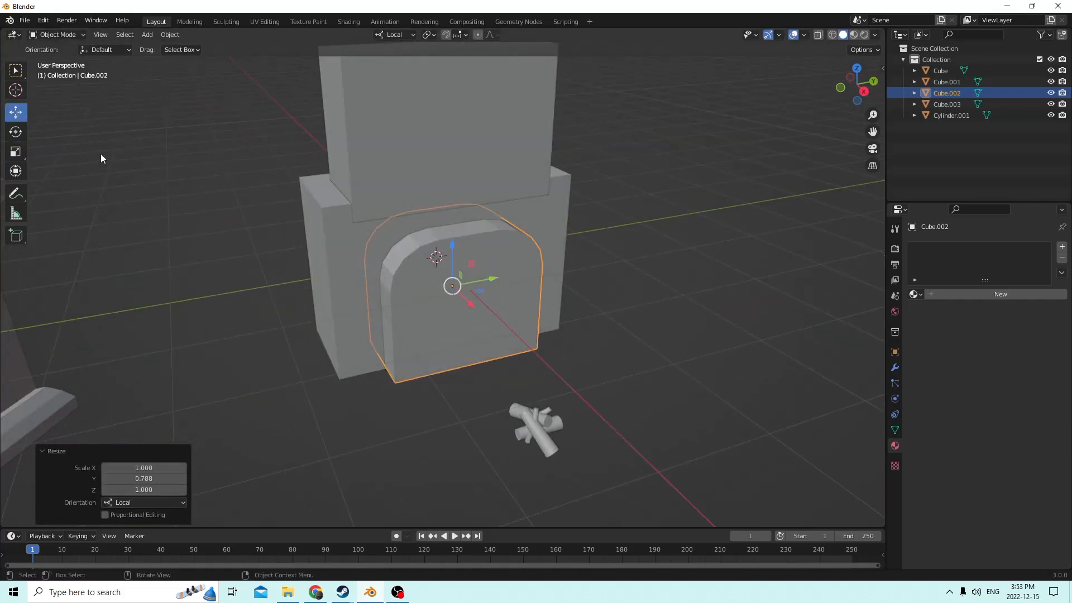
middle_click_drag(101, 153, 454, 304)
left_click_drag(500, 302, 497, 302)
middle_click_drag(497, 302, 434, 218)
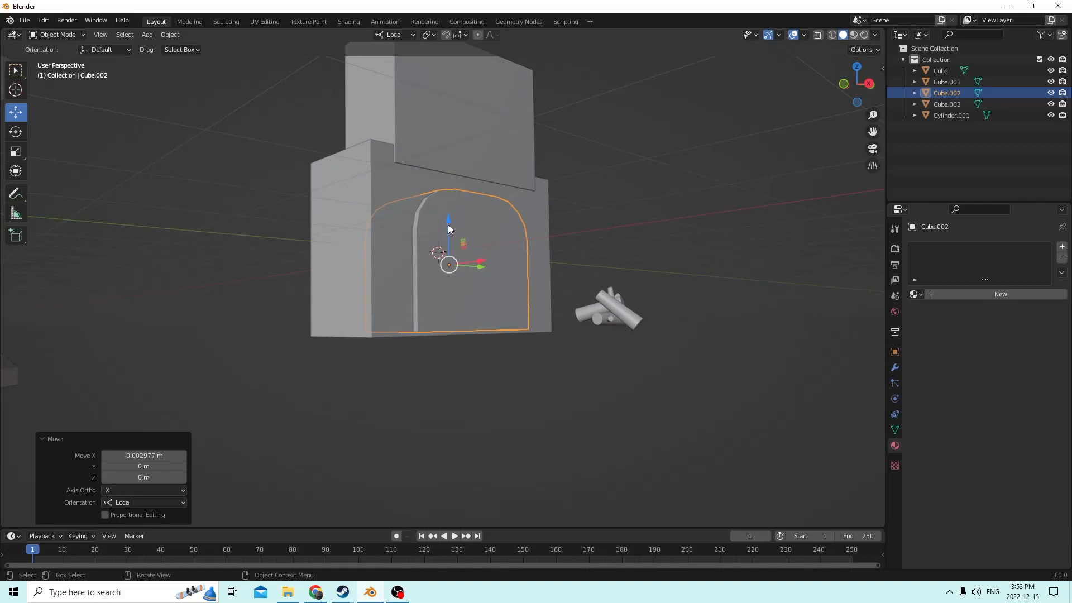
left_click_drag(448, 224, 448, 223)
middle_click_drag(448, 224, 501, 284)
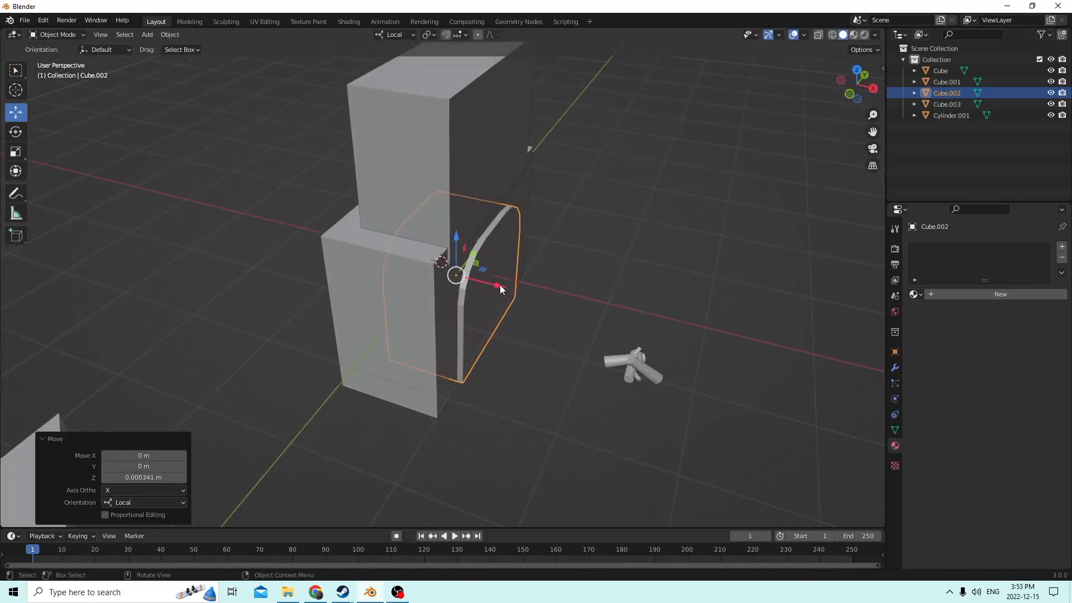
left_click_drag(500, 285, 491, 284)
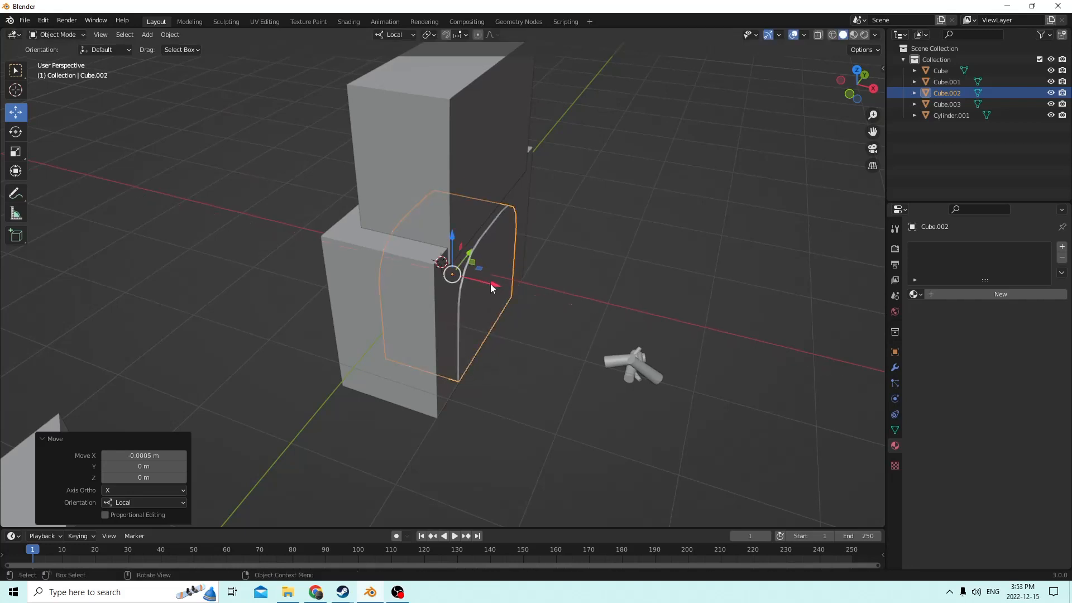
Step: Cut the arched block out of the large block with the Bool Tool's Auto Boolean Difference
left_click(426, 305, "shift")
middle_click_drag(268, 239, 104, 123)
left_click(169, 35)
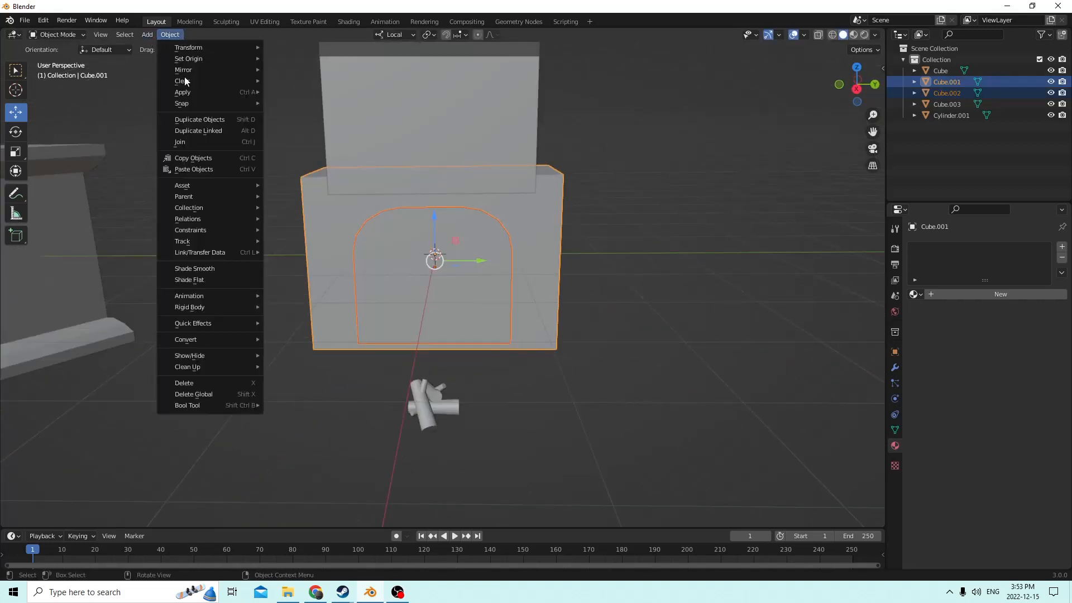
mouse_move(208, 406)
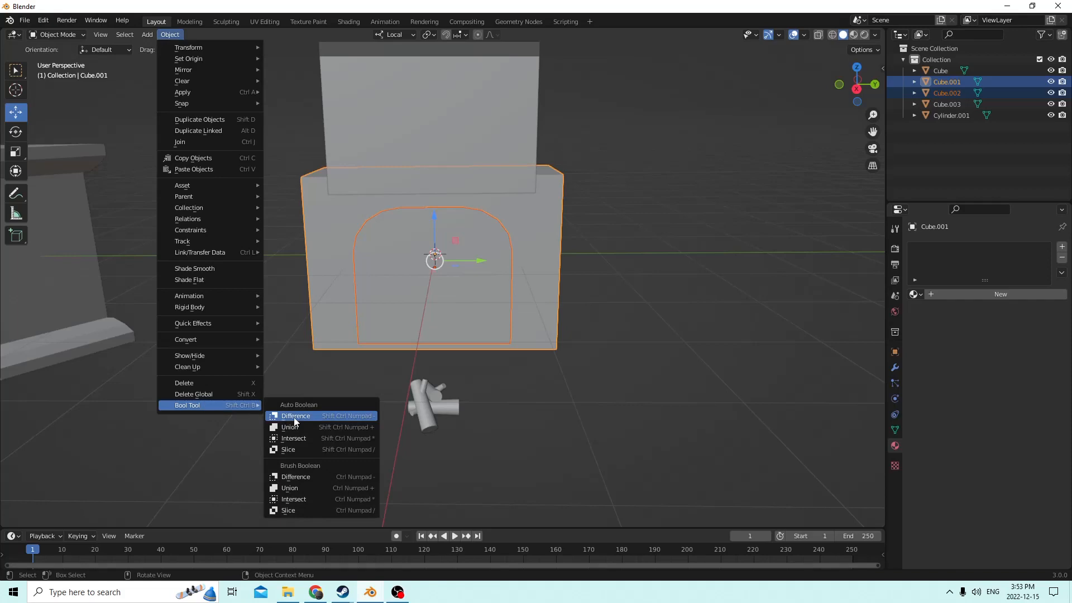
left_click(294, 417)
middle_click_drag(291, 369, 363, 236)
Step: Select the upper block, try stretching it by 1.317 along its local Y axis, and undo that stretch
left_click(428, 159)
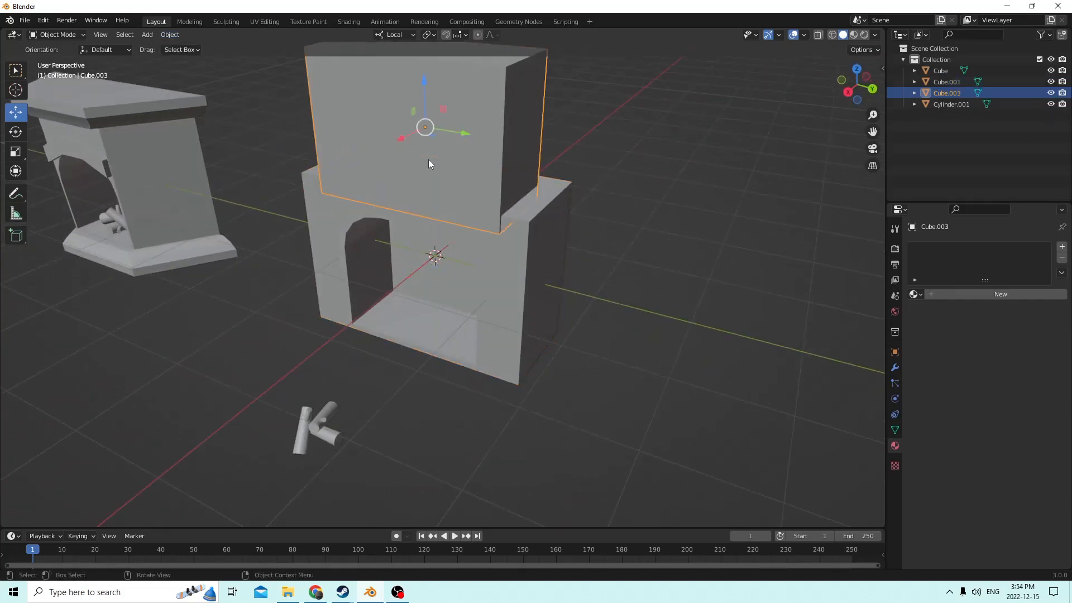
middle_click_drag(428, 159, 452, 148)
left_click(22, 153)
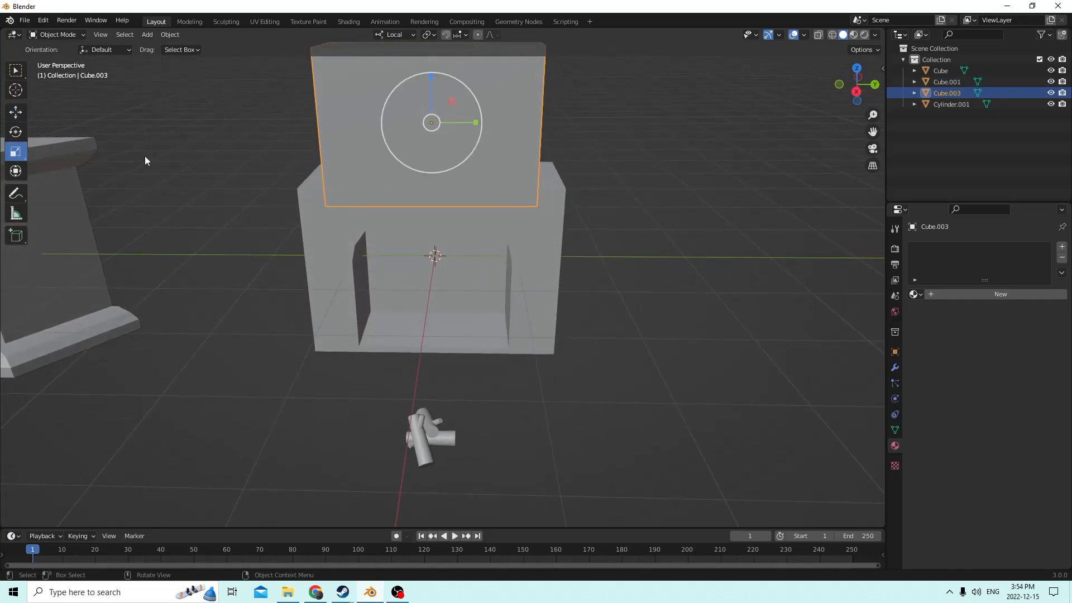
middle_click_drag(144, 161, 486, 187)
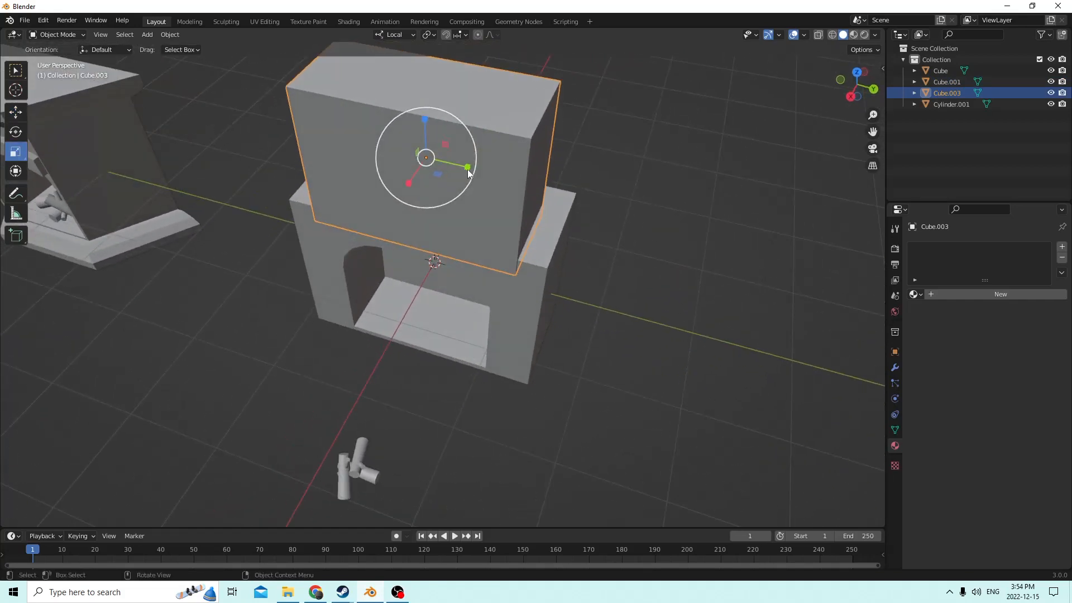
left_click_drag(467, 168, 478, 175)
middle_click_drag(478, 175, 192, 100)
scroll(188, 112, "up", 2)
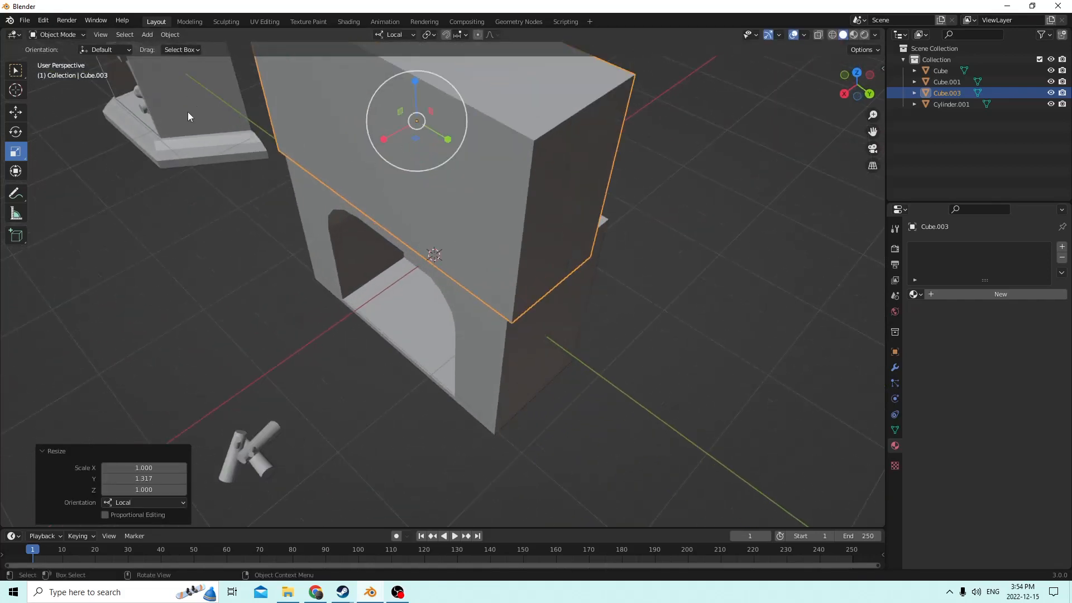
left_click(39, 22)
left_click(56, 34)
middle_click_drag(213, 145, 377, 228)
middle_click_drag(470, 259, 478, 241)
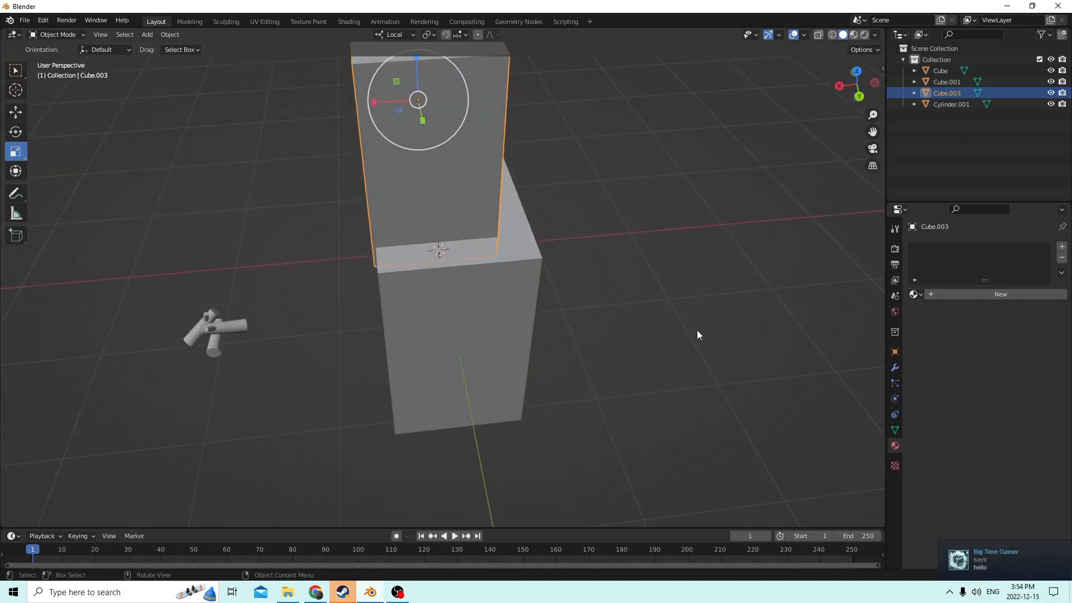
Step: Scale the upper block uniformly to 1.147, and deepen it by 1.316 along its local X axis
key("s")
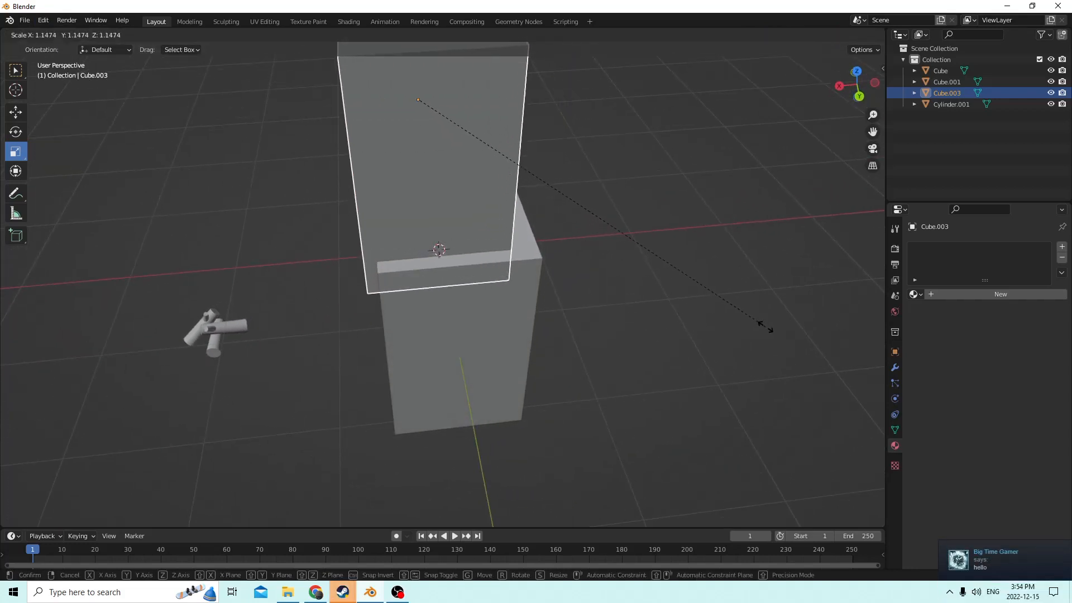
left_click(761, 324)
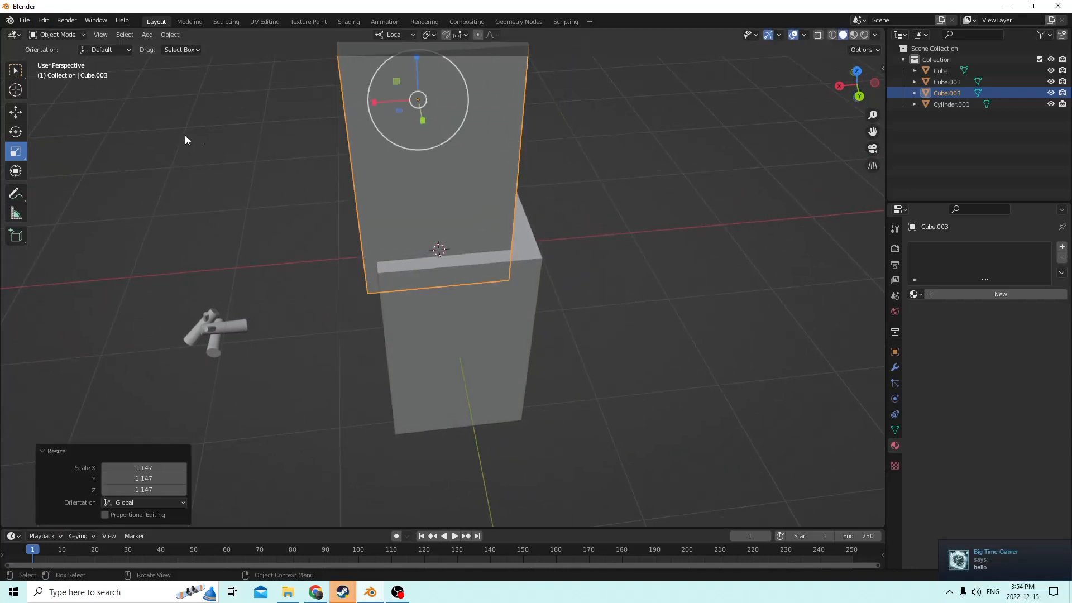
left_click(16, 134)
left_click(16, 154)
middle_click_drag(191, 143, 180, 128)
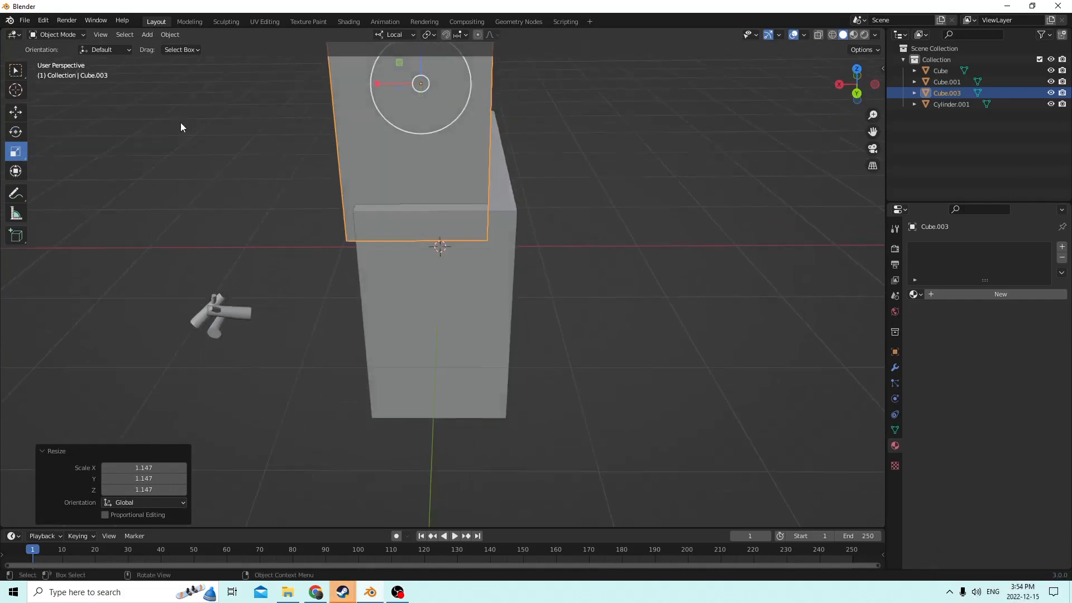
left_click_drag(369, 82, 358, 78)
right_click(359, 78)
middle_click_drag(359, 78, 370, 55)
scroll(371, 56, "down", 2)
left_click_drag(386, 150, 364, 149)
middle_click_drag(364, 149, 344, 162)
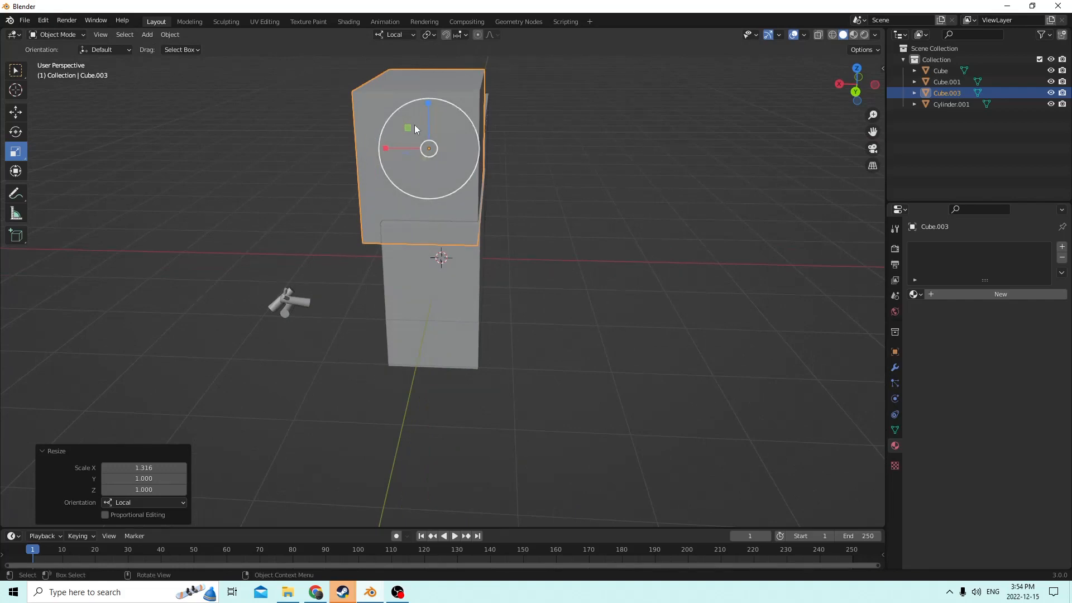
Step: Lengthen the upper block along local Y and flatten it into a mantel slab, finishing with a 0.278 scale along Z
left_click_drag(425, 102, 427, 119)
middle_click_drag(427, 119, 558, 202)
left_click_drag(471, 199, 477, 201)
middle_click_drag(477, 201, 422, 108)
left_click_drag(422, 108, 426, 150)
middle_click_drag(426, 149, 415, 202)
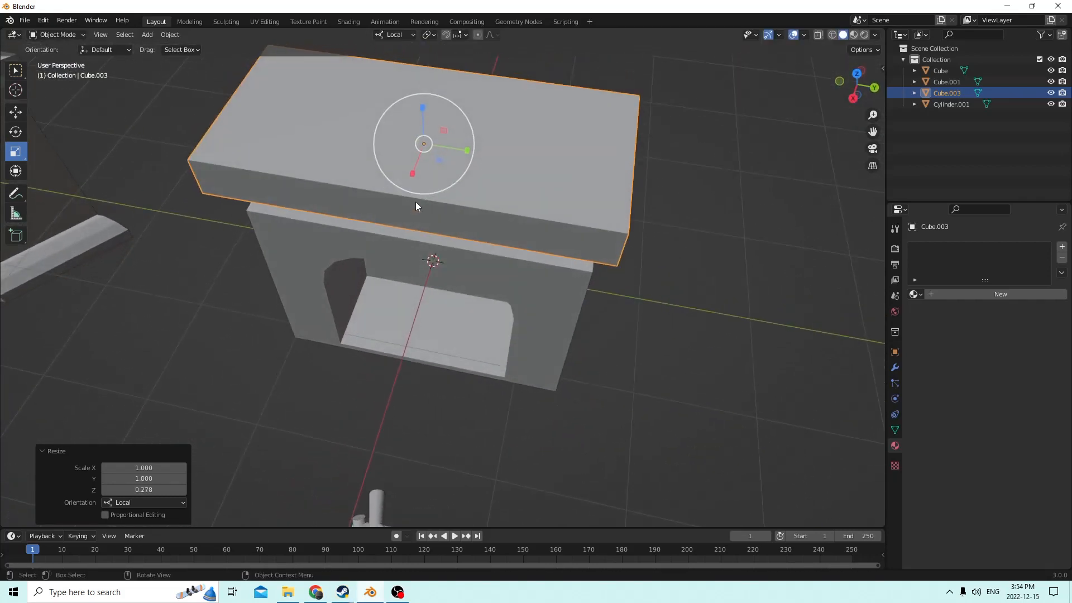
Step: Enter Edit Mode on the mantel slab and select its upper front and side edges
key("Tab")
middle_click_drag(639, 165, 599, 179)
left_click(593, 163)
middle_click_drag(458, 209, 429, 193)
left_click(277, 230, "shift")
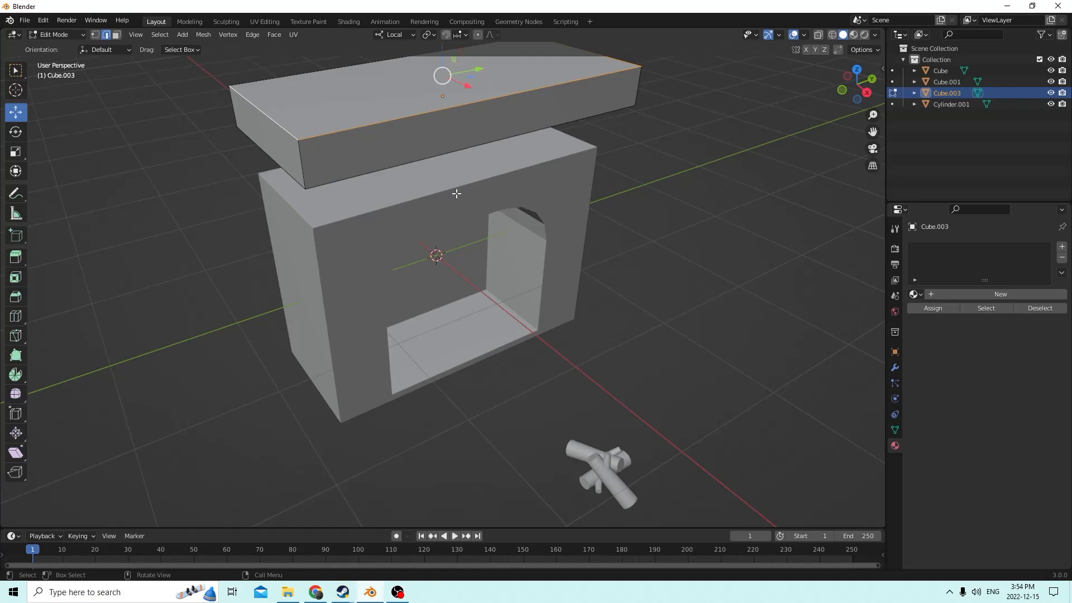
mouse_move(455, 193)
middle_mouse_down()
mouse_move(445, 182)
mouse_move(454, 190)
middle_mouse_up()
scroll(454, 190, "down", 2)
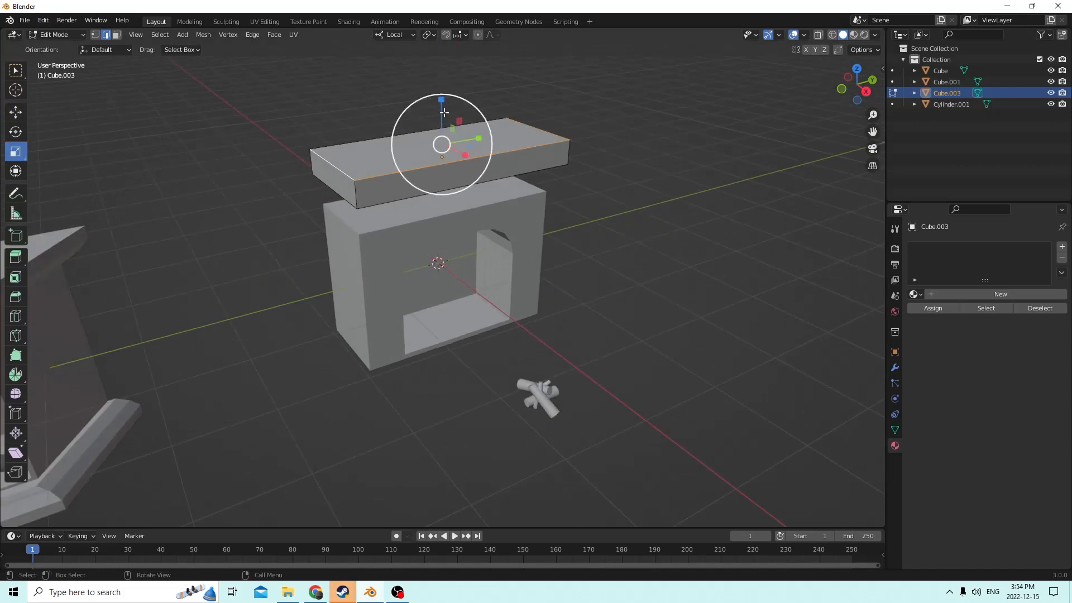
scroll(414, 179, "up", 4)
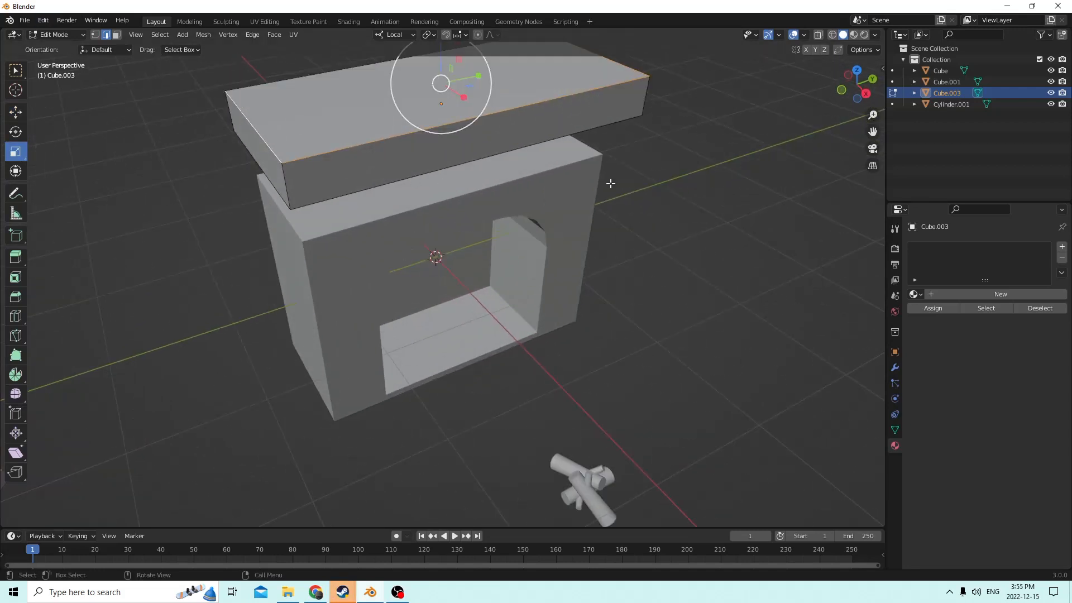
middle_click_drag(555, 167, 575, 149)
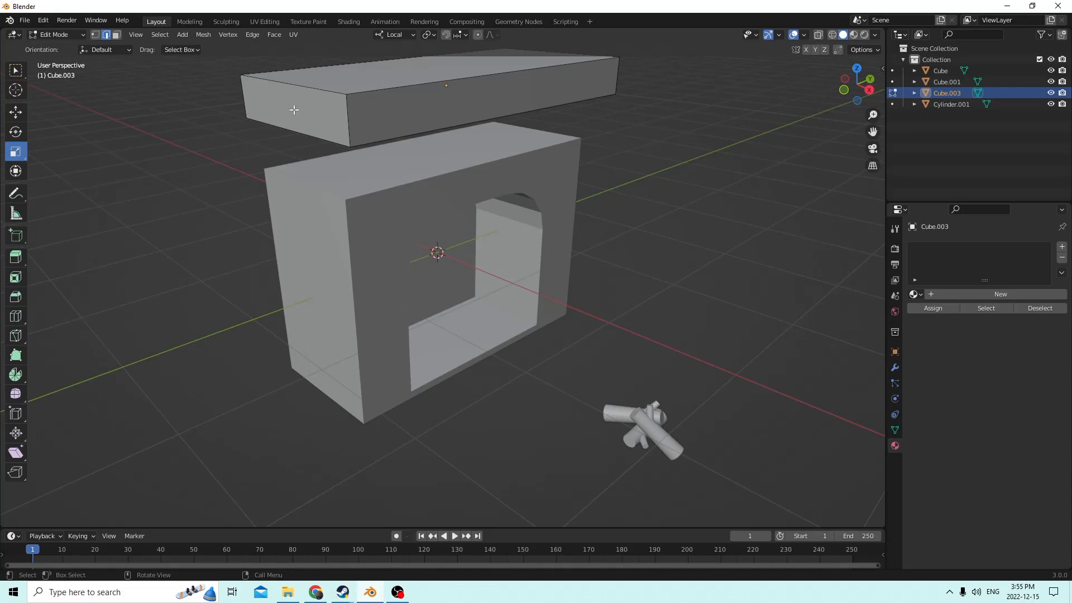
Step: Select the mantel slab's top face and inset it by about 0.0011 m
scroll(294, 110, "down", 4)
middle_click_drag(294, 109, 295, 189)
scroll(431, 113, "up", 5)
scroll(296, 228, "up", 3)
scroll(295, 189, "up", 2)
left_click(353, 147)
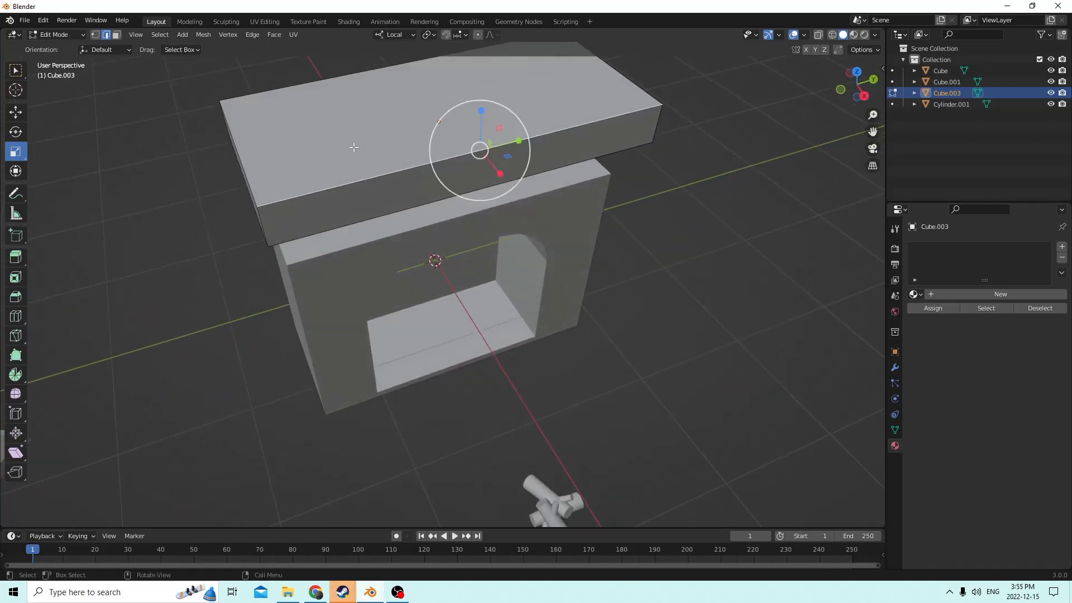
middle_click_drag(351, 146, 382, 120)
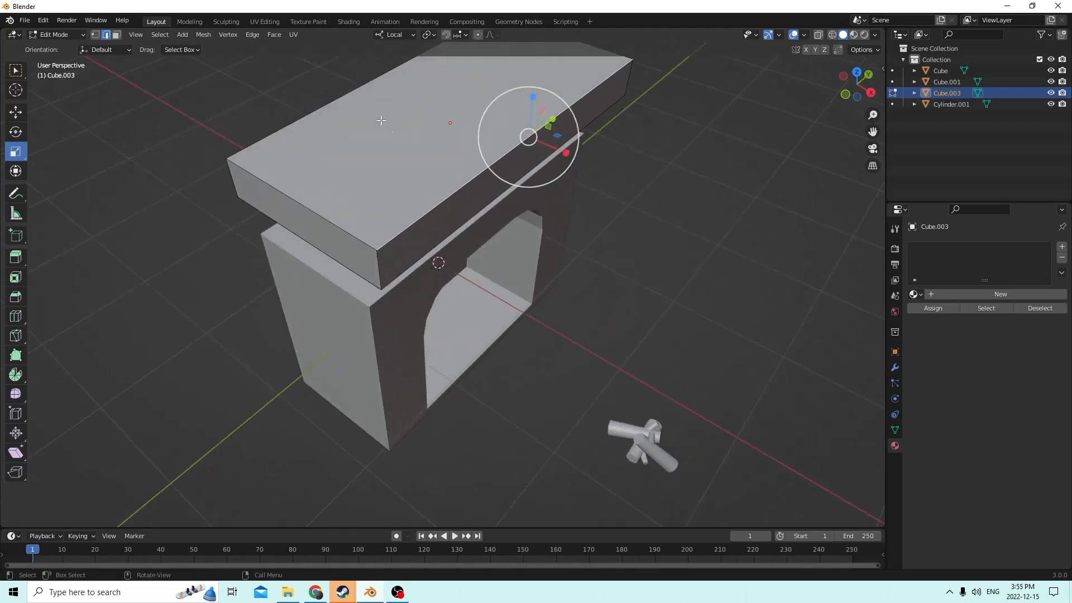
left_click(116, 35)
left_click(406, 159)
middle_click_drag(407, 159, 374, 164)
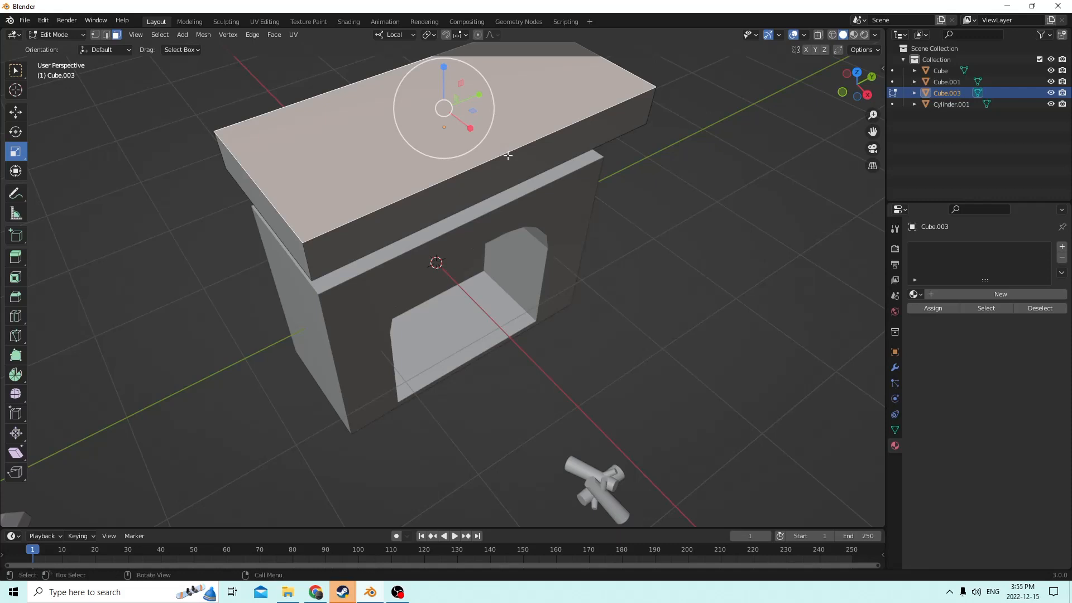
key("i")
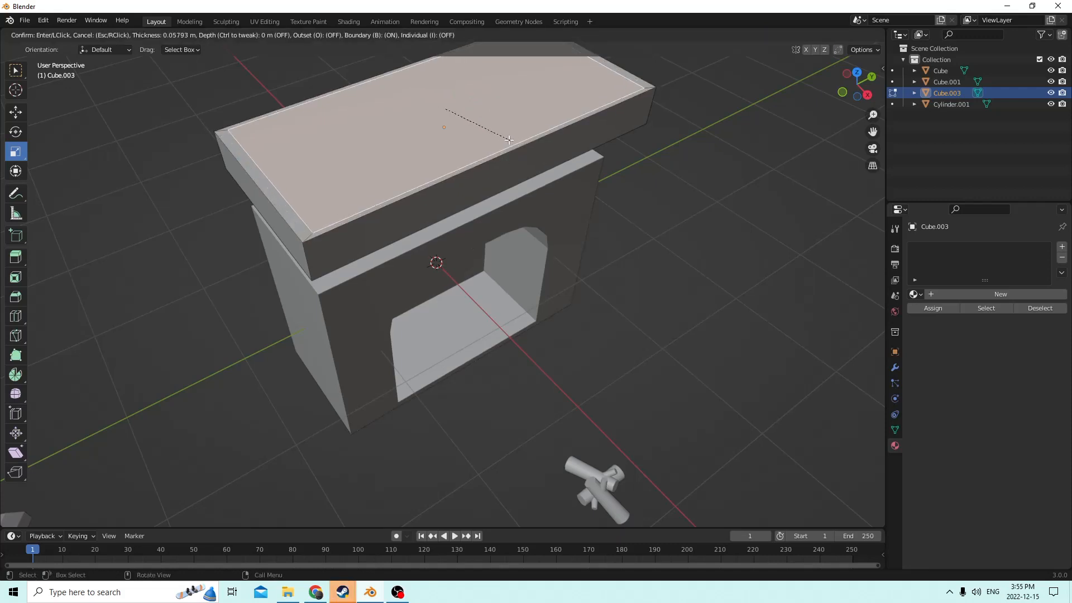
left_click(525, 152)
Step: Shift the inset top face by -0.000719 m along local X and raise it 0.000298 m along local Z
middle_click_drag(525, 152, 555, 120)
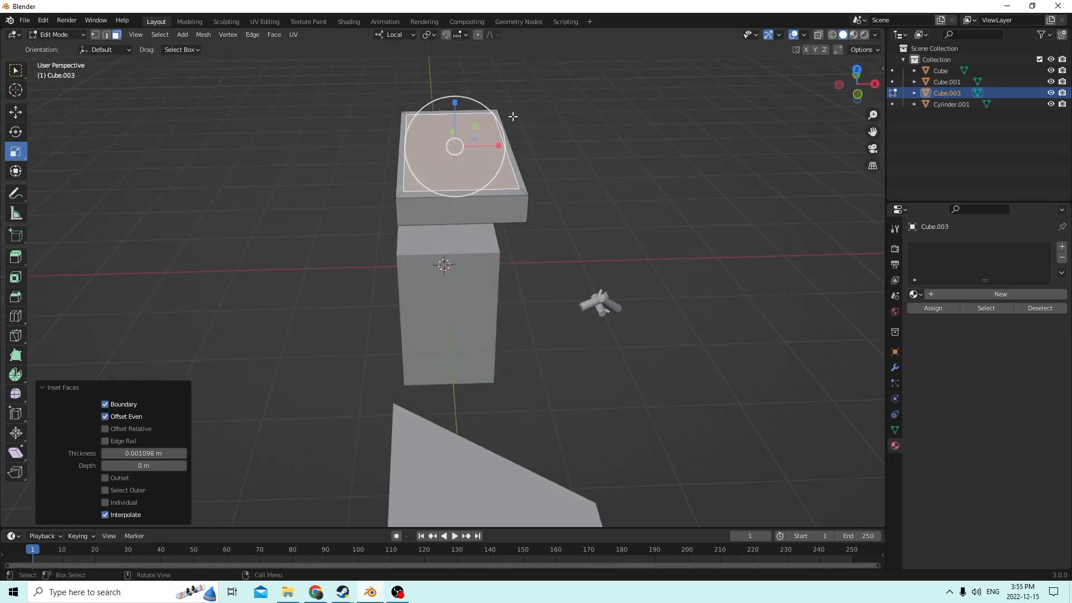
left_click(17, 112)
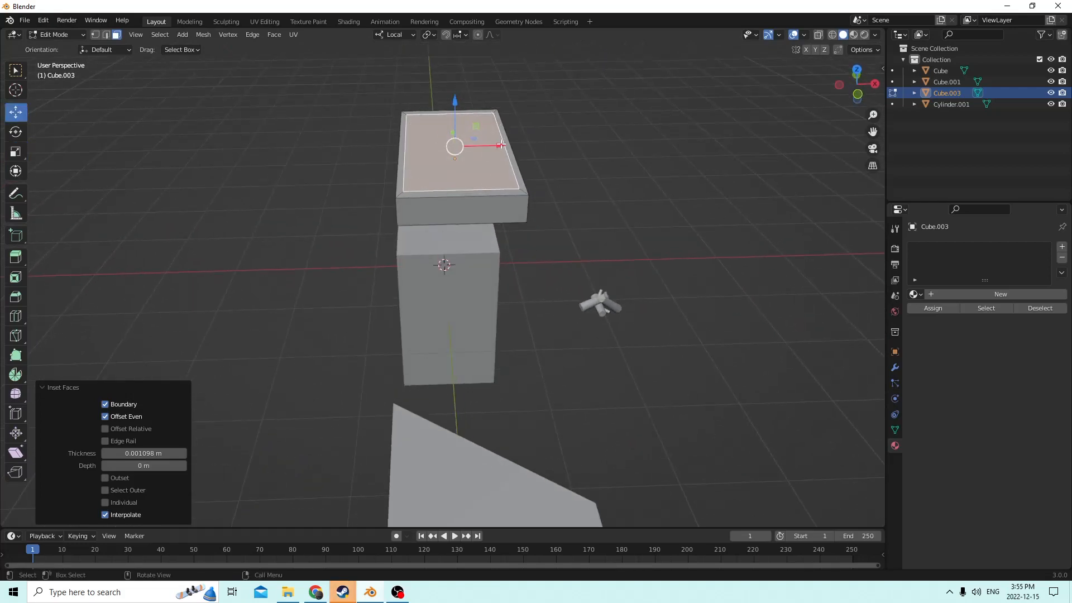
left_click_drag(501, 145, 493, 142)
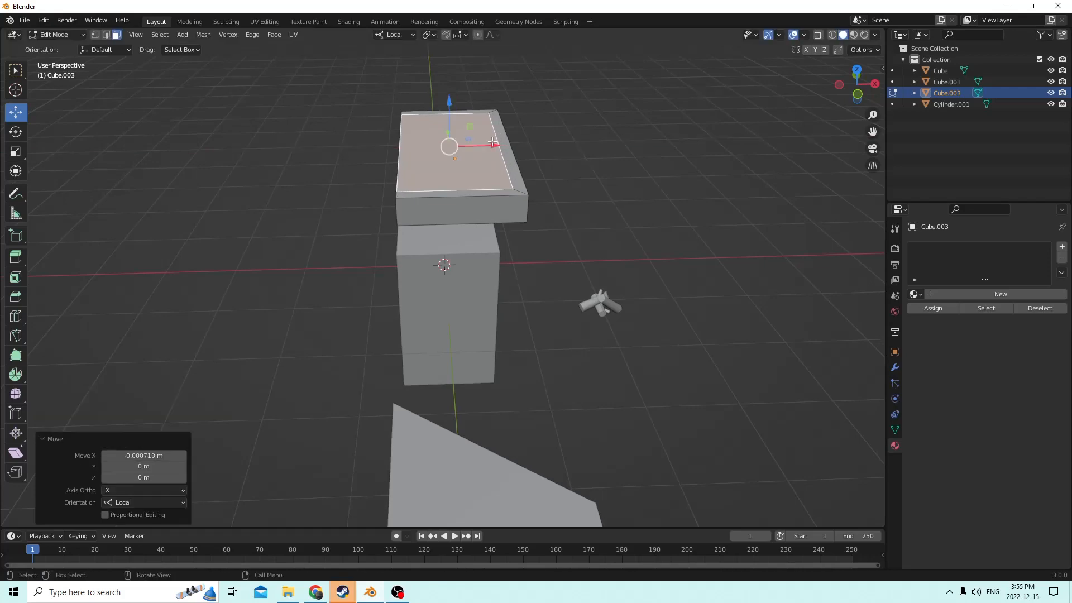
middle_click_drag(492, 142, 399, 126)
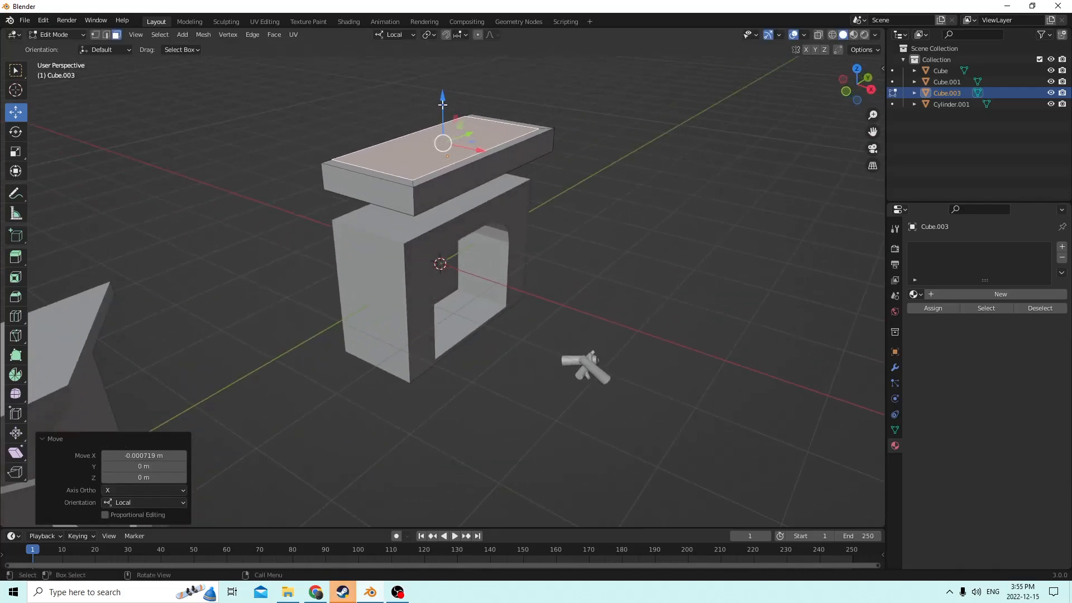
left_click_drag(442, 104, 439, 97)
Step: Extrude the slab's inset top face upward by 0.00009 m, and extrude it again by 0.000451 m
middle_click_drag(439, 98, 463, 111)
scroll(444, 134, "up", 1)
scroll(447, 155, "up", 1)
key("g")
key("z")
key("z")
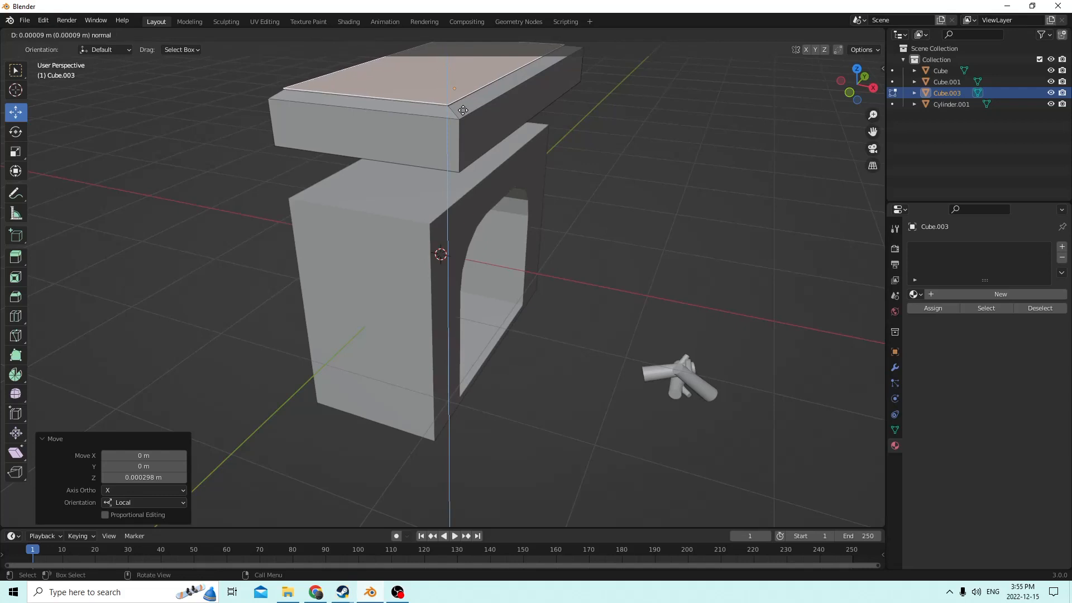
left_click(463, 111)
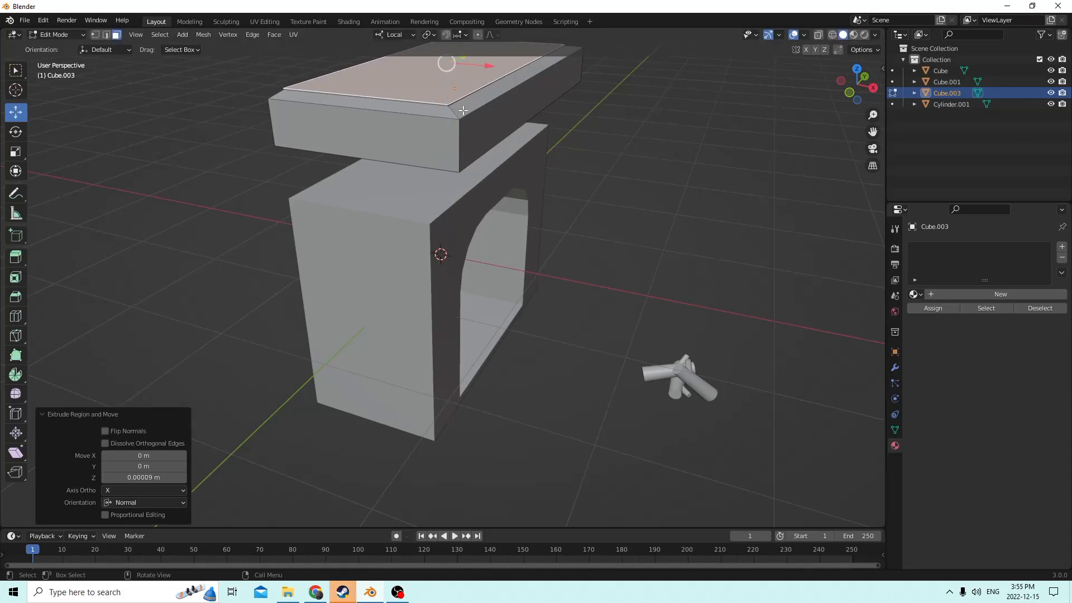
key("e")
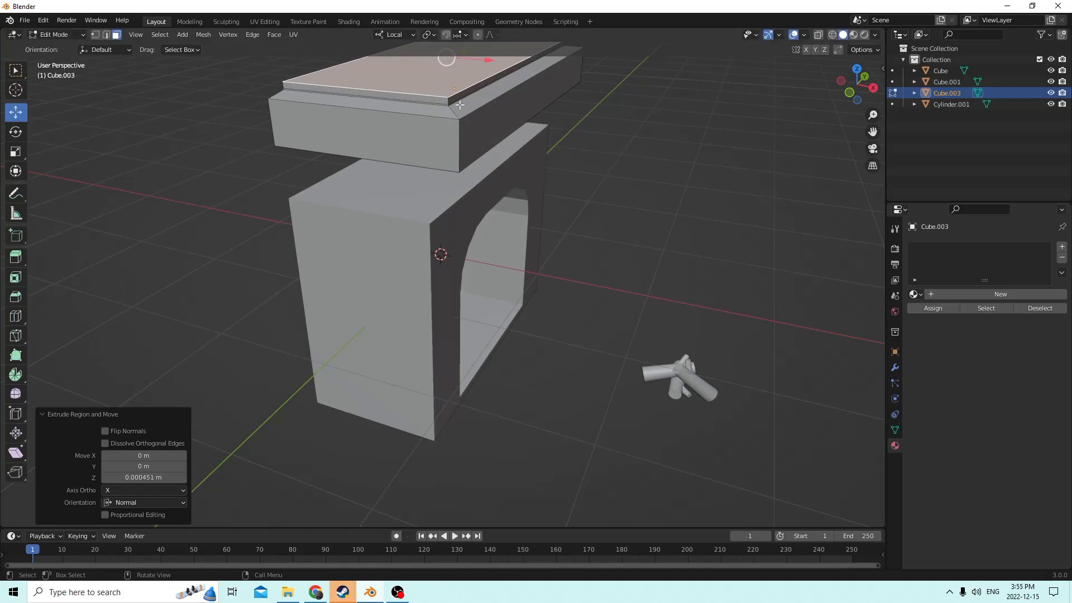
left_click(459, 104)
Step: Scale the extruded top face uniformly to 0.937 and shift it back along local X by -0.000245 m and -0.000234 m
middle_click_drag(459, 104, 464, 149)
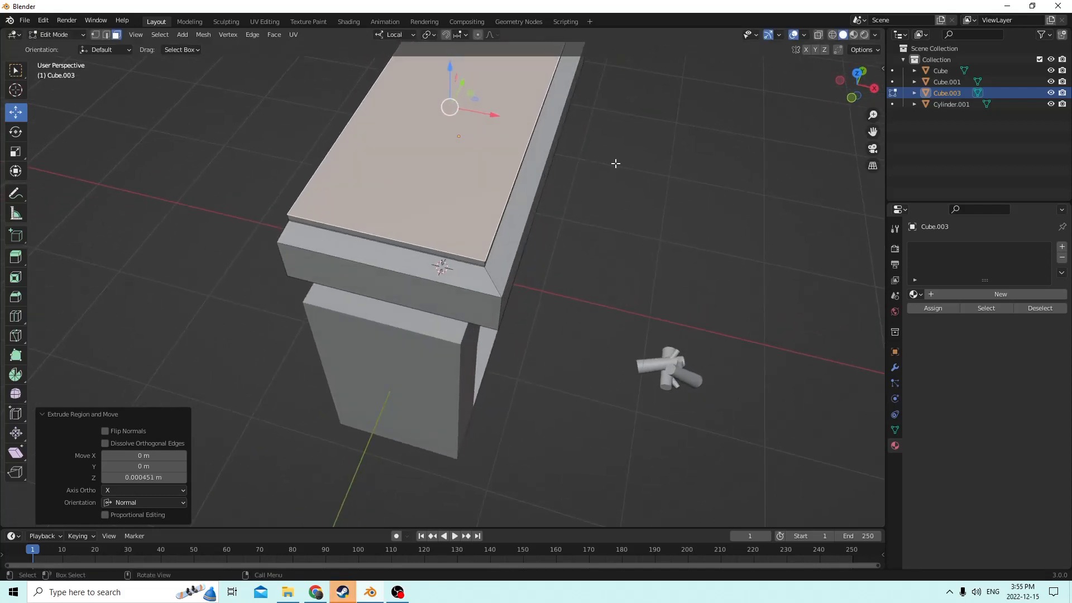
key("s")
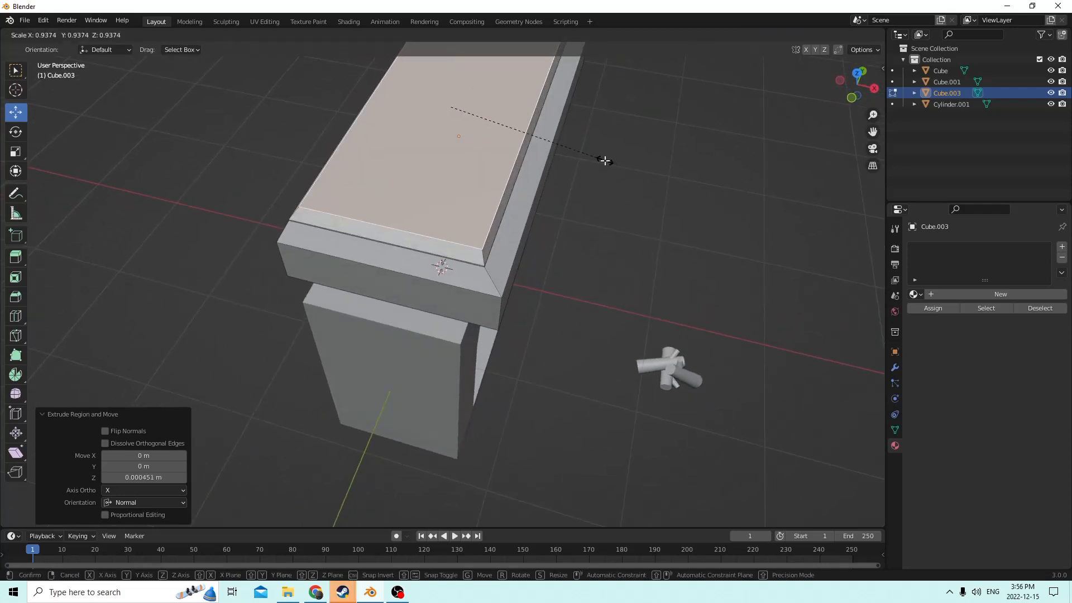
left_click(604, 161)
middle_click_drag(605, 160, 663, 157)
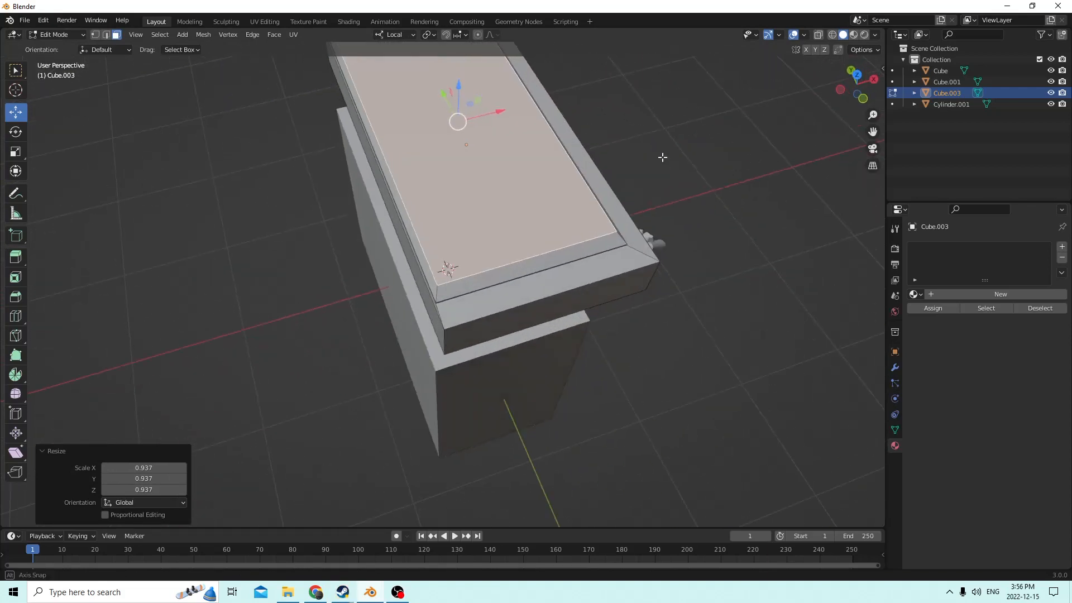
left_click_drag(499, 111, 492, 112)
middle_click_drag(492, 112, 479, 78)
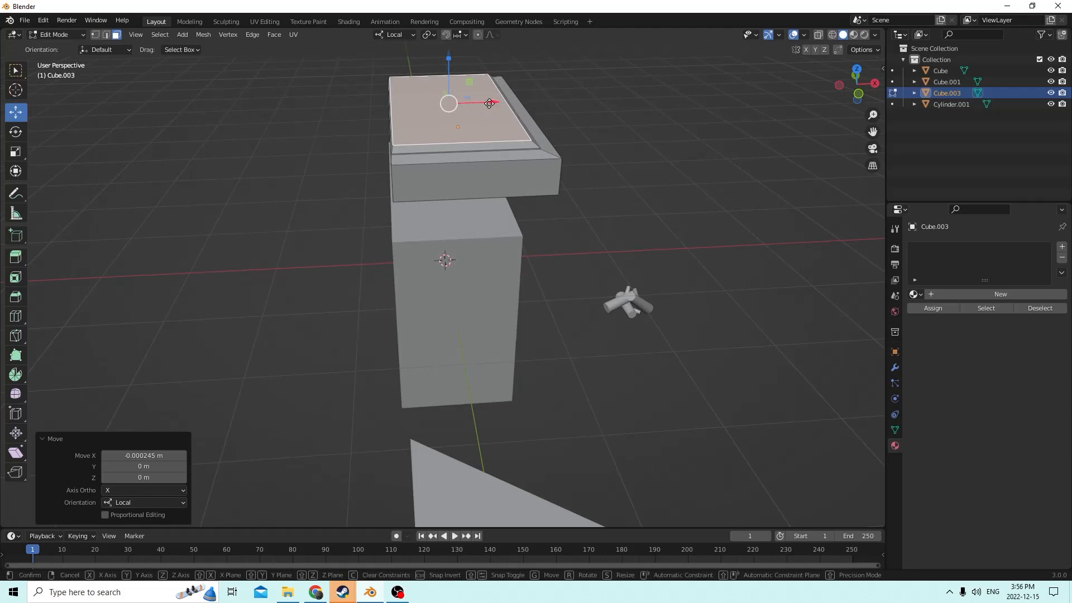
left_click_drag(492, 103, 487, 103)
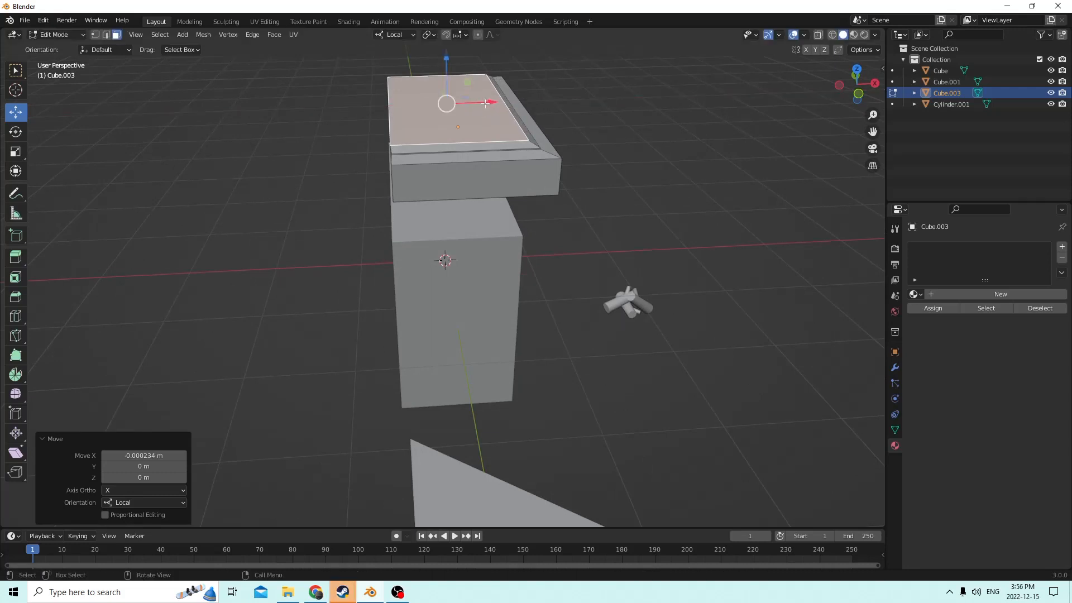
Step: Select the long stepped edges along the mantel slab's upper back side and dissolve them
middle_click_drag(487, 104, 539, 120)
scroll(536, 149, "up", 4)
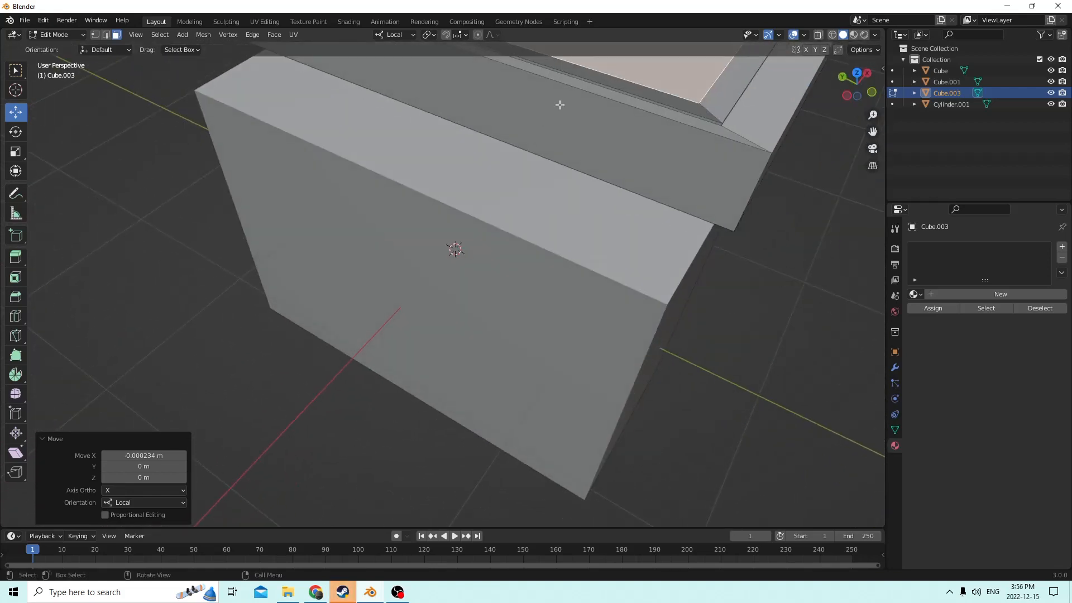
scroll(659, 96, "down", 1)
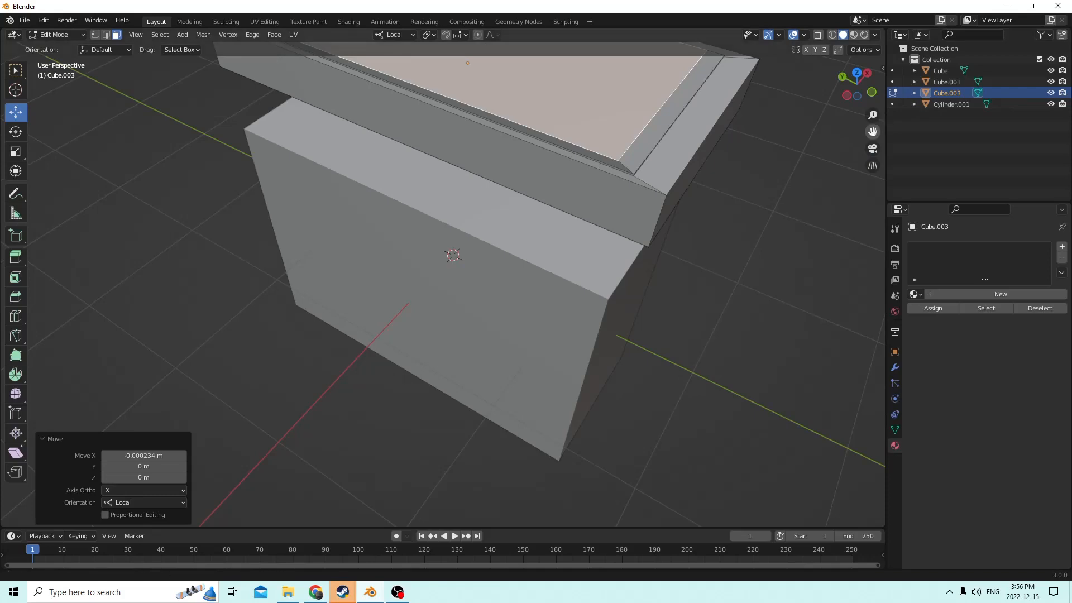
middle_click_drag(659, 96, 717, 104)
left_click_drag(872, 132, 788, 146)
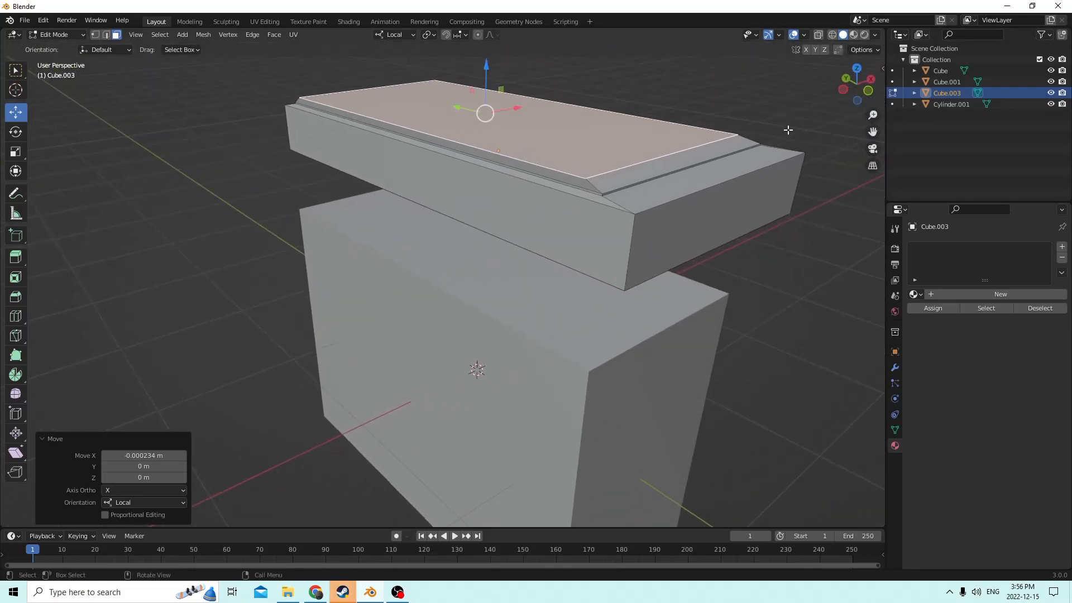
scroll(788, 129, "up", 4)
middle_click_drag(787, 129, 747, 128)
scroll(747, 129, "down", 3)
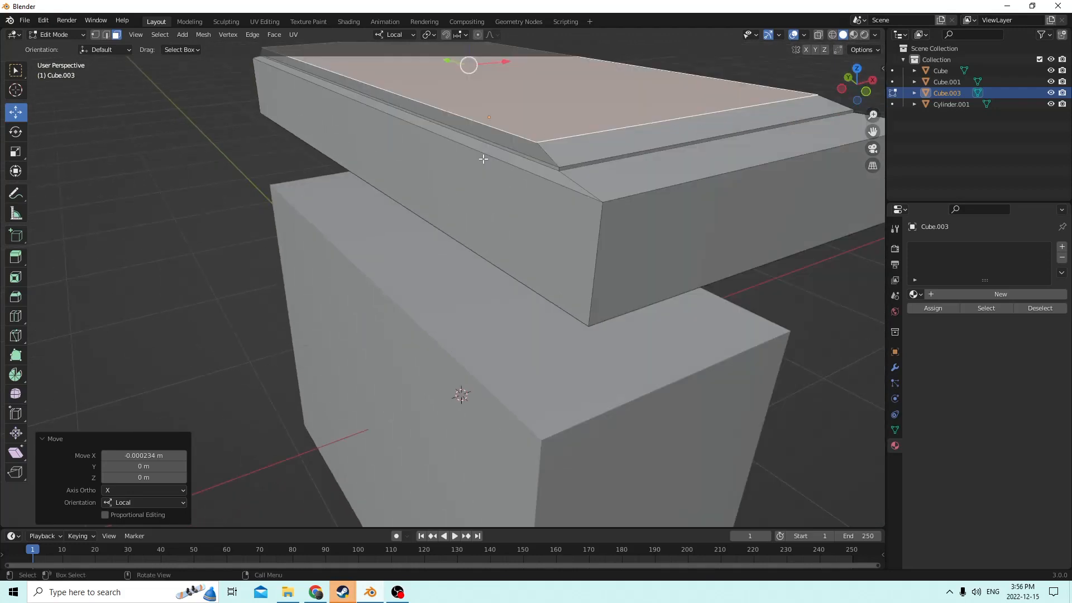
left_click(502, 157)
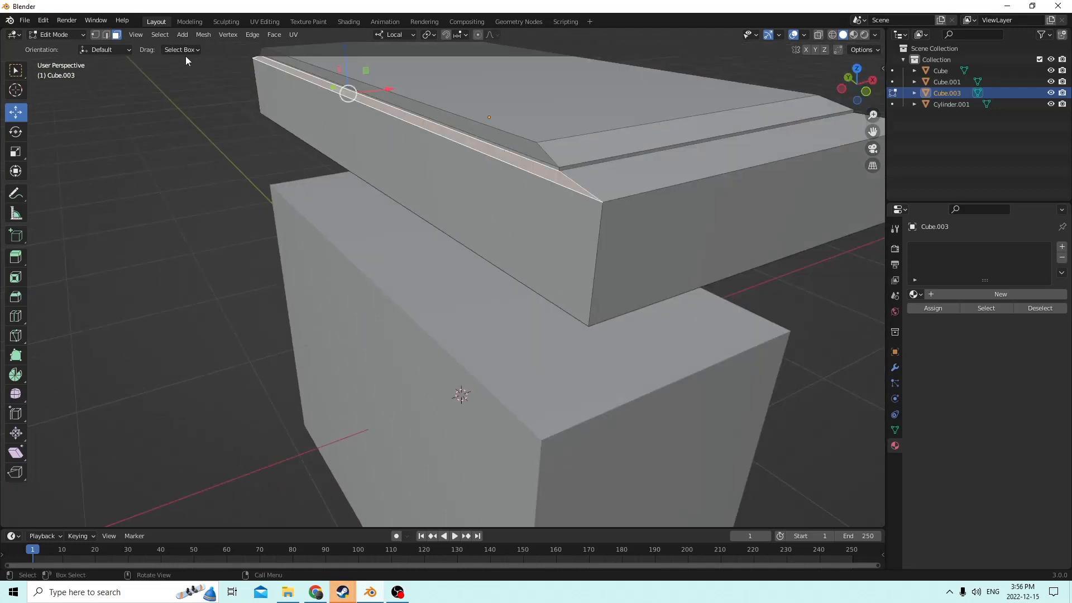
left_click(107, 35)
left_click(471, 152)
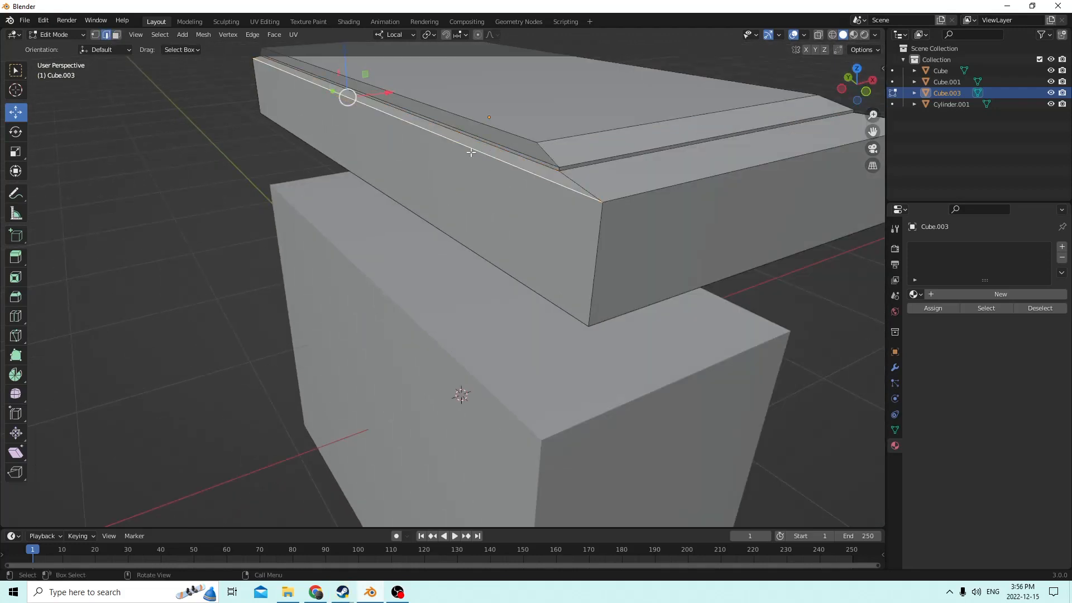
left_click(460, 133, "shift")
left_click(458, 130, "shift")
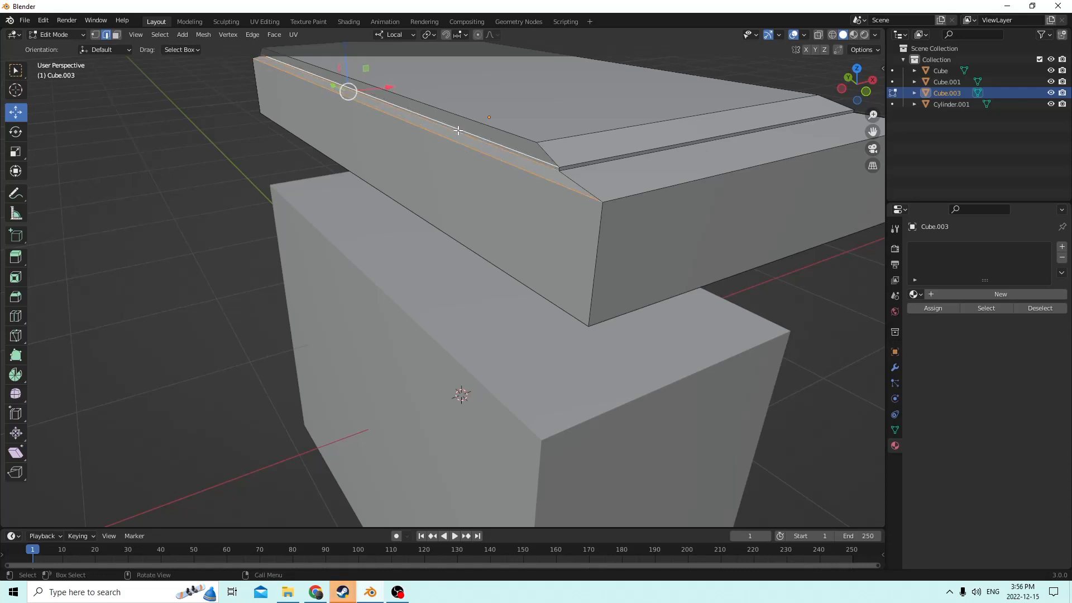
key("x")
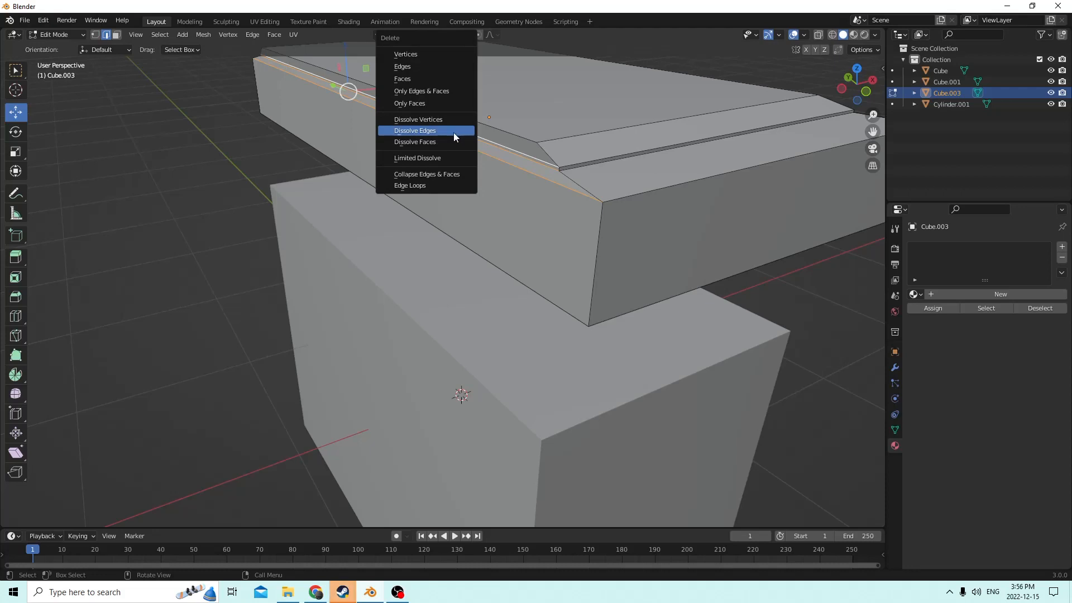
left_click(448, 132)
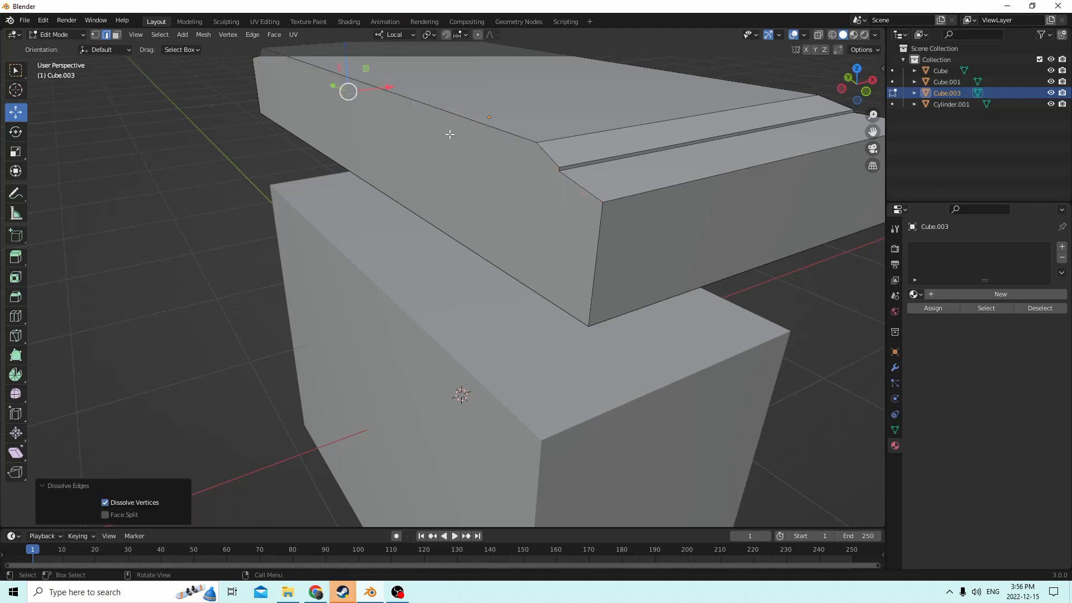
Step: Return to Object Mode and lower the shaped slab along local Z to the base of the fireplace body, ending with a -0.024932 m move
middle_click_drag(467, 153, 292, 161)
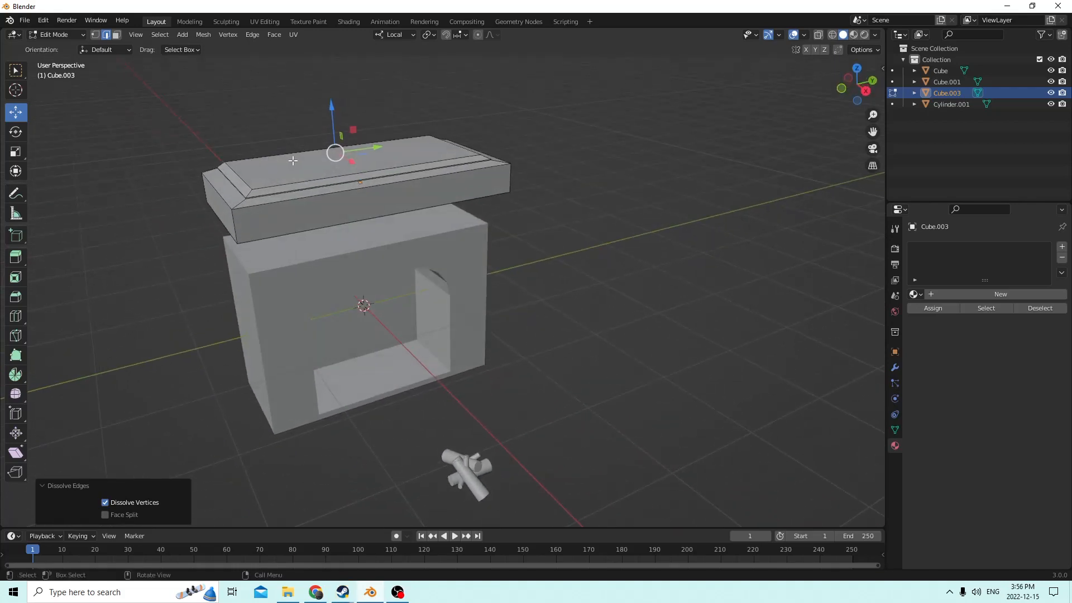
scroll(301, 163, "up", 3)
scroll(322, 163, "down", 6)
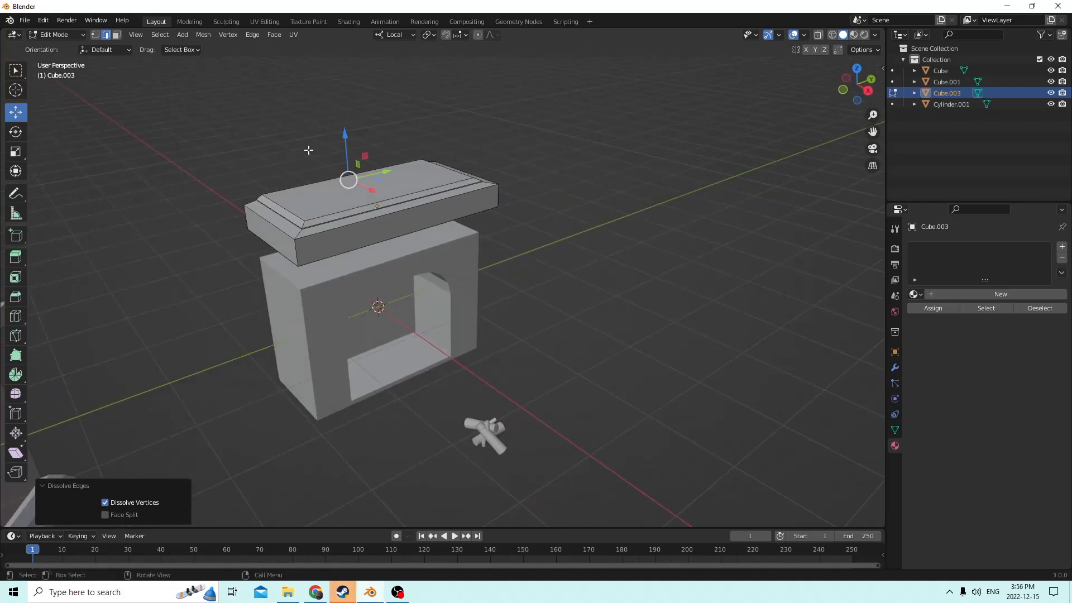
key("Tab")
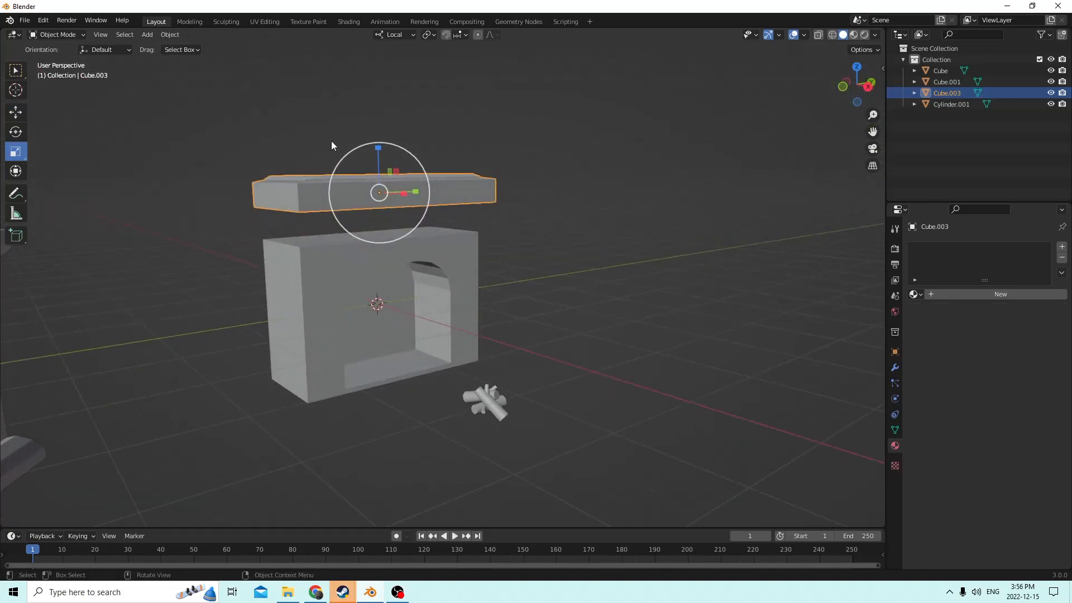
middle_click_drag(331, 140, 358, 157)
left_click(17, 114)
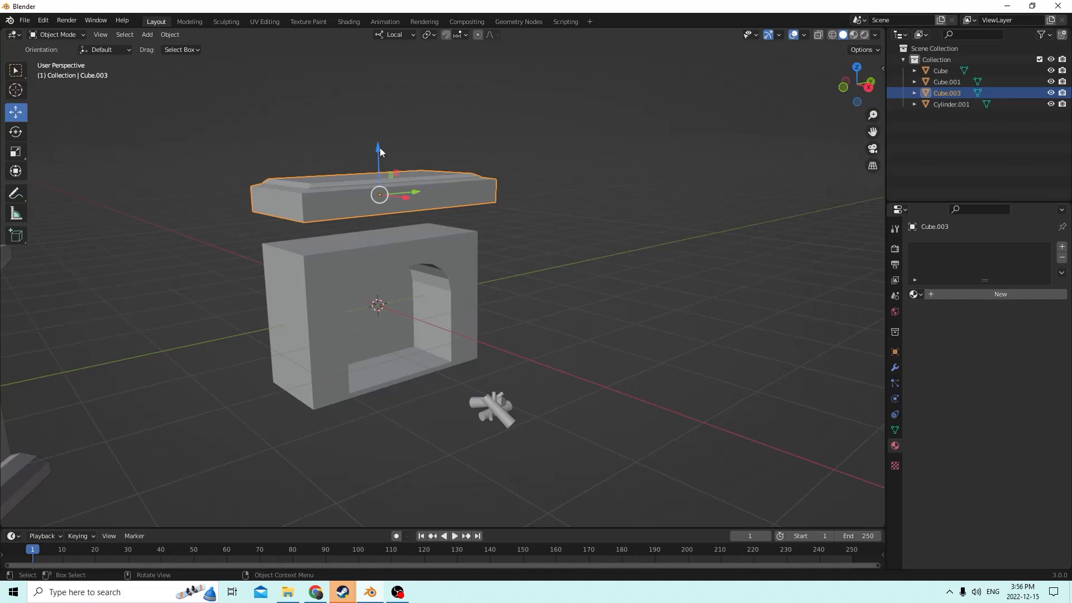
left_click_drag(379, 152, 381, 187)
mouse_move(390, 173)
middle_mouse_down()
mouse_move(453, 152)
mouse_move(426, 159)
mouse_move(407, 184)
mouse_move(380, 177)
middle_mouse_up()
left_click_drag(379, 177, 379, 180)
mouse_move(378, 180)
middle_mouse_down()
mouse_move(337, 180)
mouse_move(376, 159)
middle_mouse_up()
left_click_drag(376, 160, 406, 374)
middle_click_drag(406, 374, 392, 393)
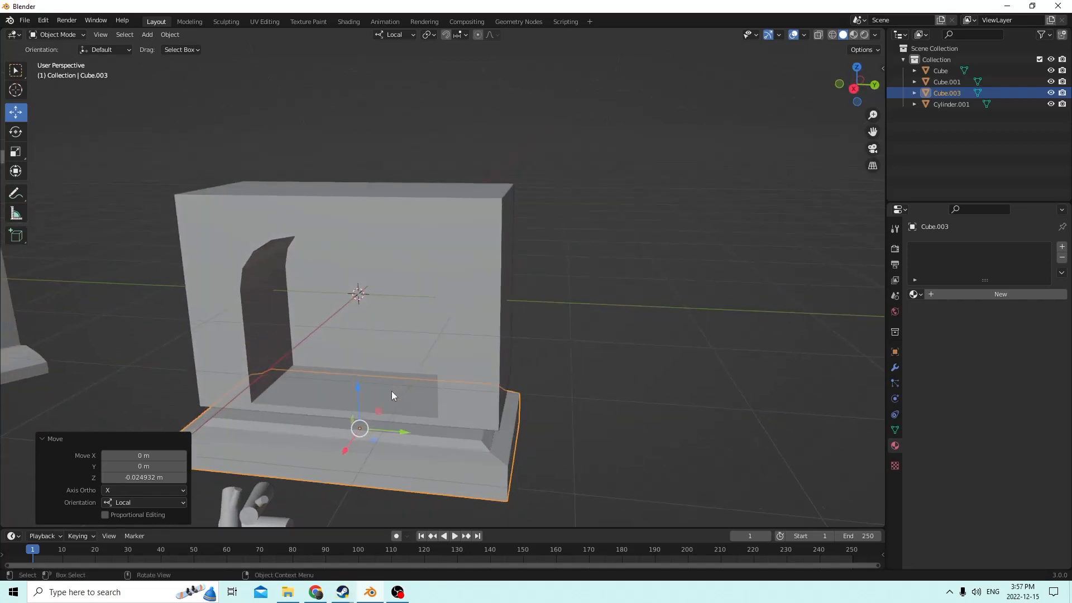
Step: Scale the base slab uniformly to 1.159 and fit it under the body with local Z moves of 0.001521 m and -0.000187 m
key("s")
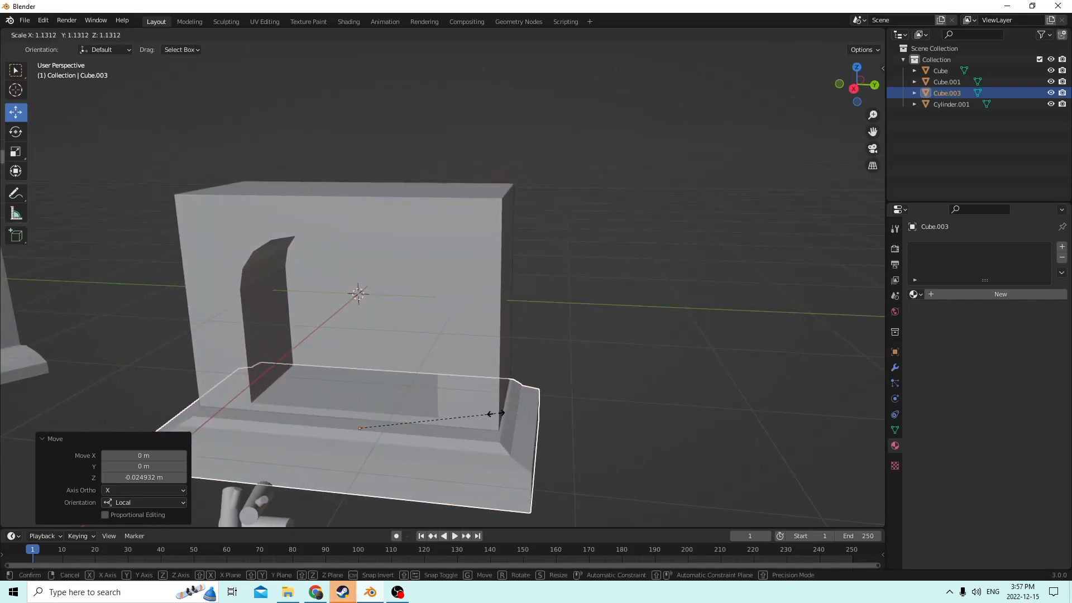
left_click(499, 413)
middle_click_drag(499, 413, 346, 358)
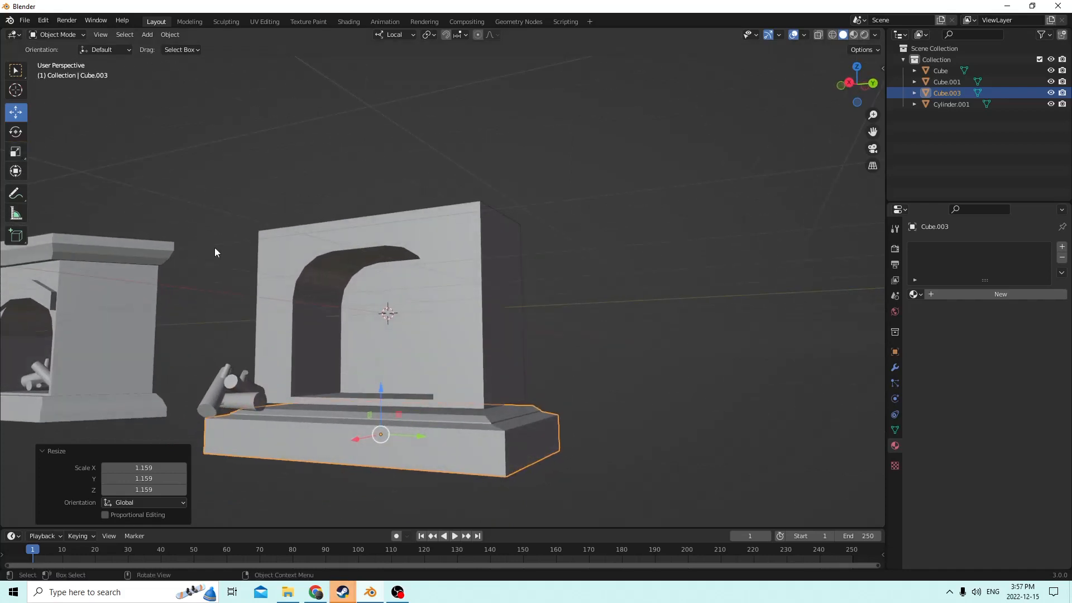
mouse_move(378, 391)
left_mouse_down()
mouse_move(383, 403)
mouse_move(376, 372)
left_mouse_up()
left_click(15, 115)
middle_click_drag(368, 381, 326, 375)
scroll(346, 418, "up", 5)
middle_click_drag(863, 131, 701, 249)
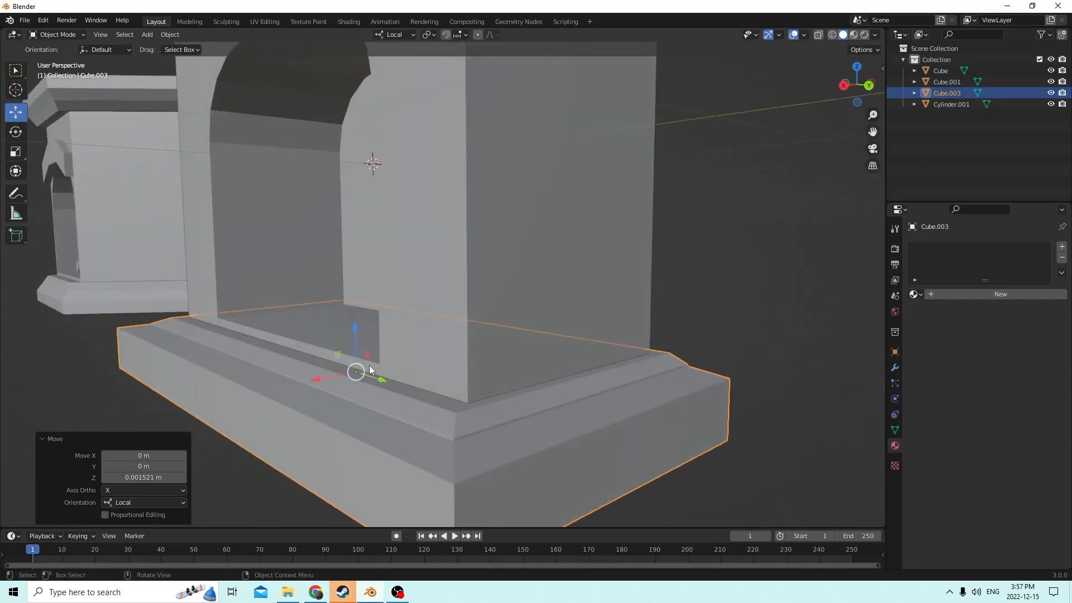
left_click_drag(353, 333, 363, 333)
Step: Duplicate the base slab and raise the copy about 0.022 m along local Z to the top of the fireplace body
scroll(363, 333, "down", 1)
middle_click_drag(445, 369, 501, 389)
scroll(521, 382, "down", 1)
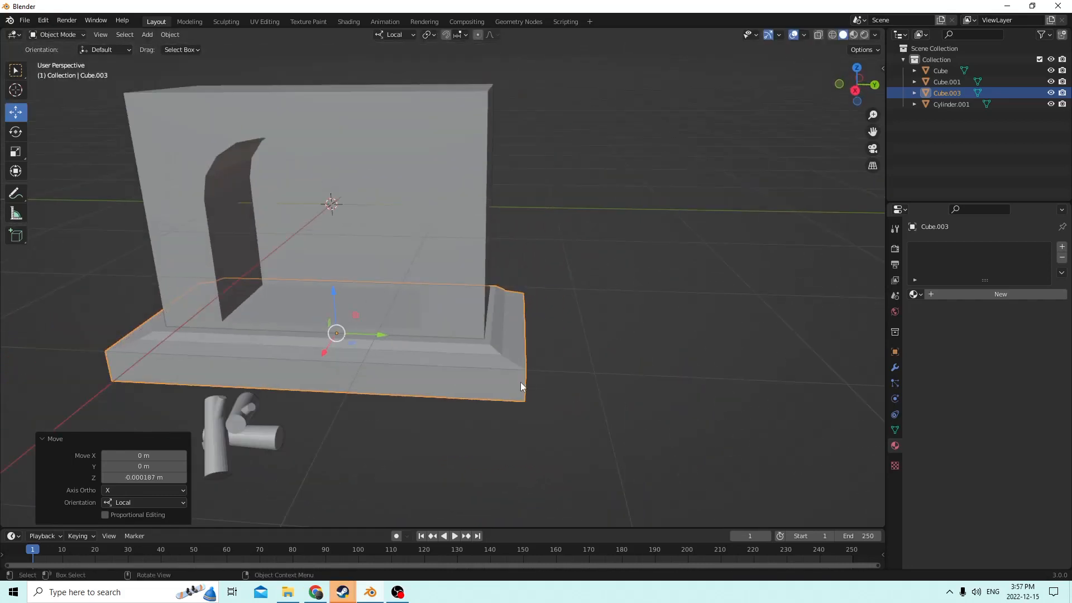
key("shift+d")
right_click(536, 327)
middle_click_drag(536, 327, 380, 317)
left_click_drag(320, 307, 335, 43)
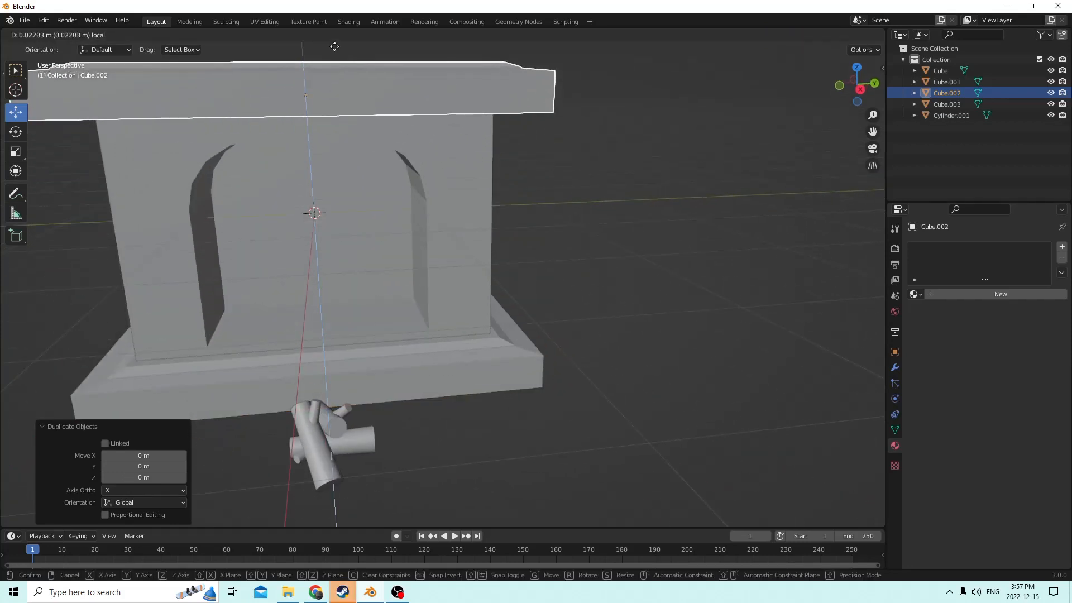
Step: Turn the raised mantel copy upside down by setting its Y rotation to 180°
scroll(371, 145, "down", 3)
middle_click_drag(371, 146, 437, 169)
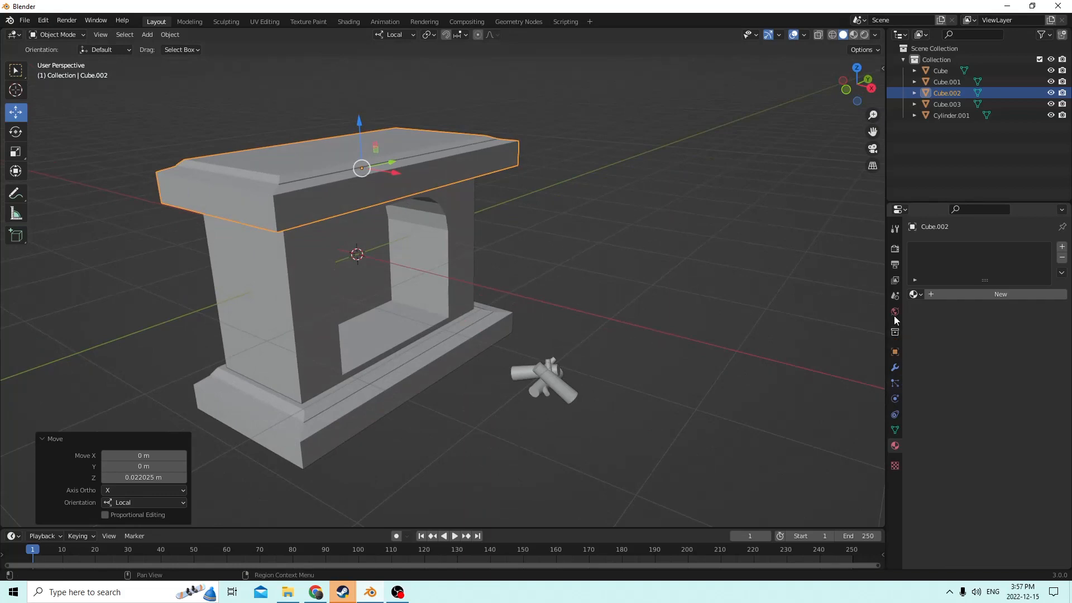
left_click(895, 352)
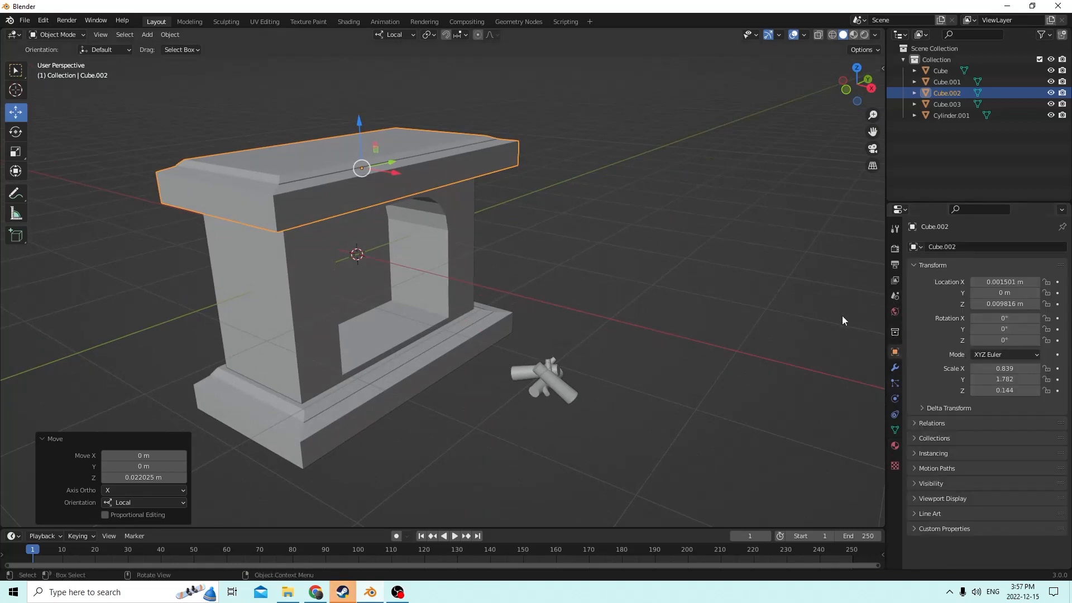
middle_click_drag(842, 316, 751, 330)
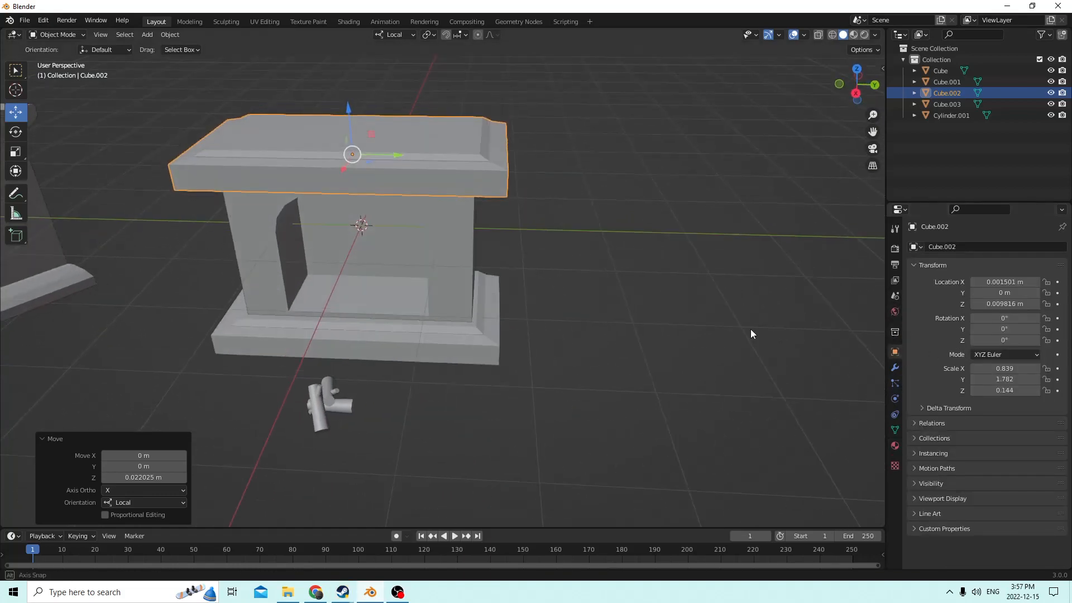
left_click(997, 328)
type("1")
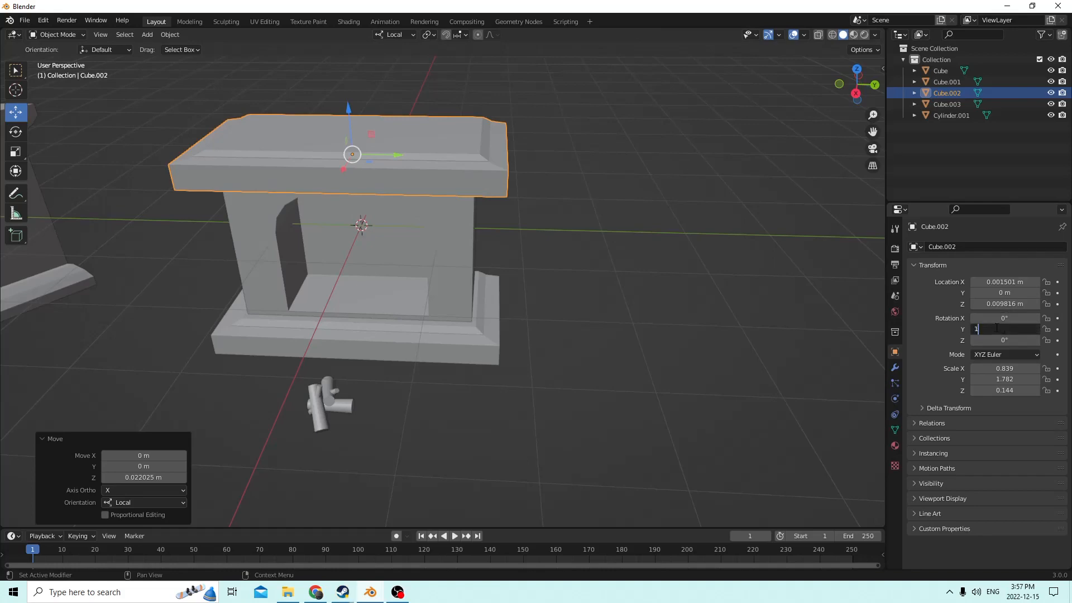
type("80")
key("Return")
Step: Raise the mantel slab above the fireplace body with a -0.002289 m move along its local Z axis
middle_click_drag(487, 184, 554, 193)
left_click_drag(872, 132, 910, 258)
middle_click_drag(856, 142, 722, 130)
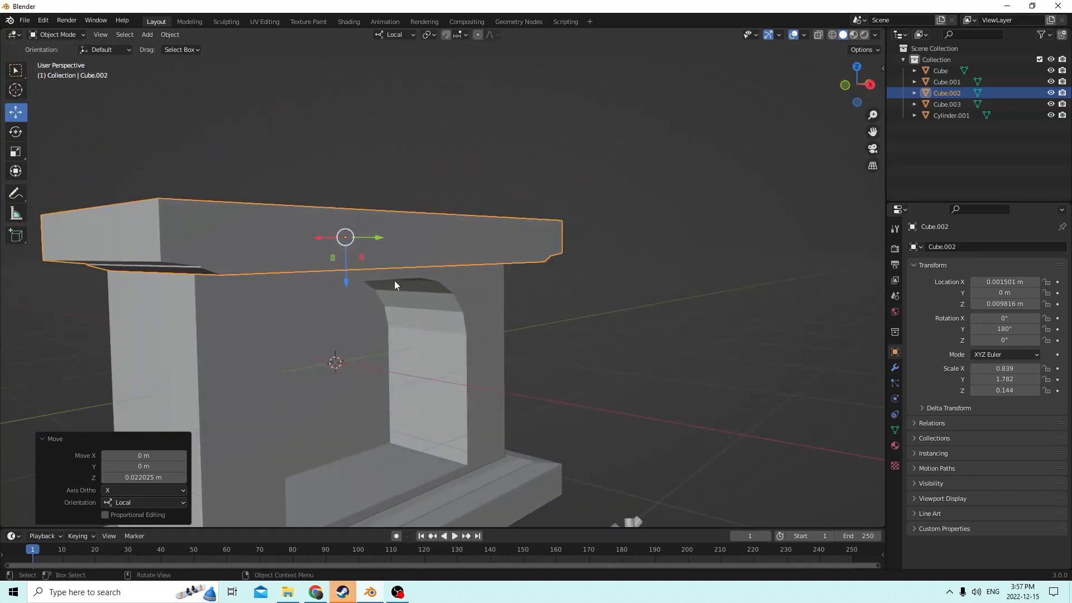
left_click_drag(339, 281, 327, 246)
middle_click_drag(327, 247, 400, 256)
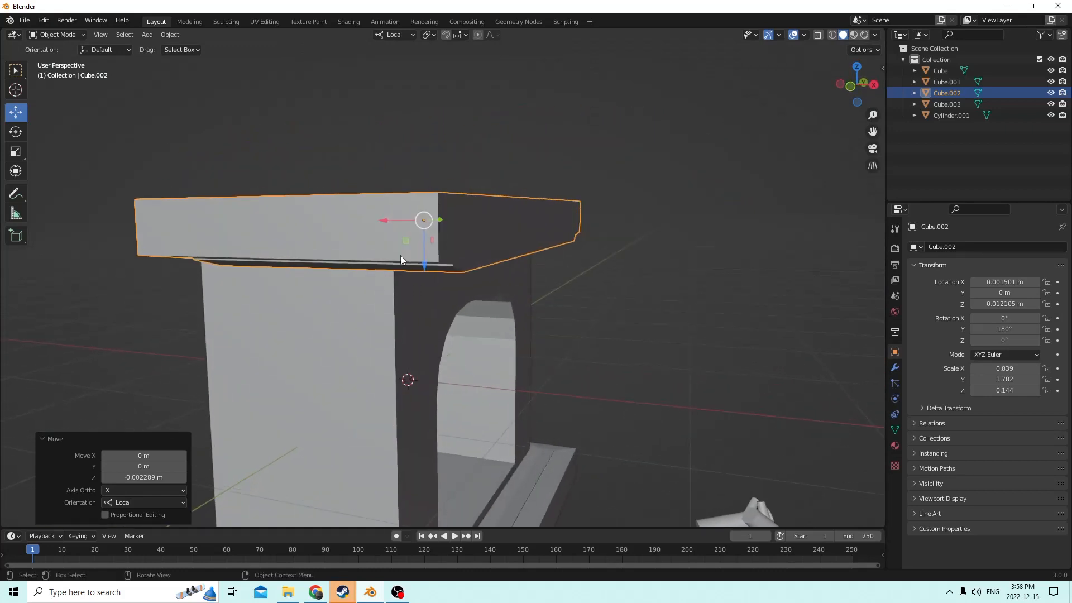
Step: Set the mantel slab's X rotation to 180°
left_click(1007, 320)
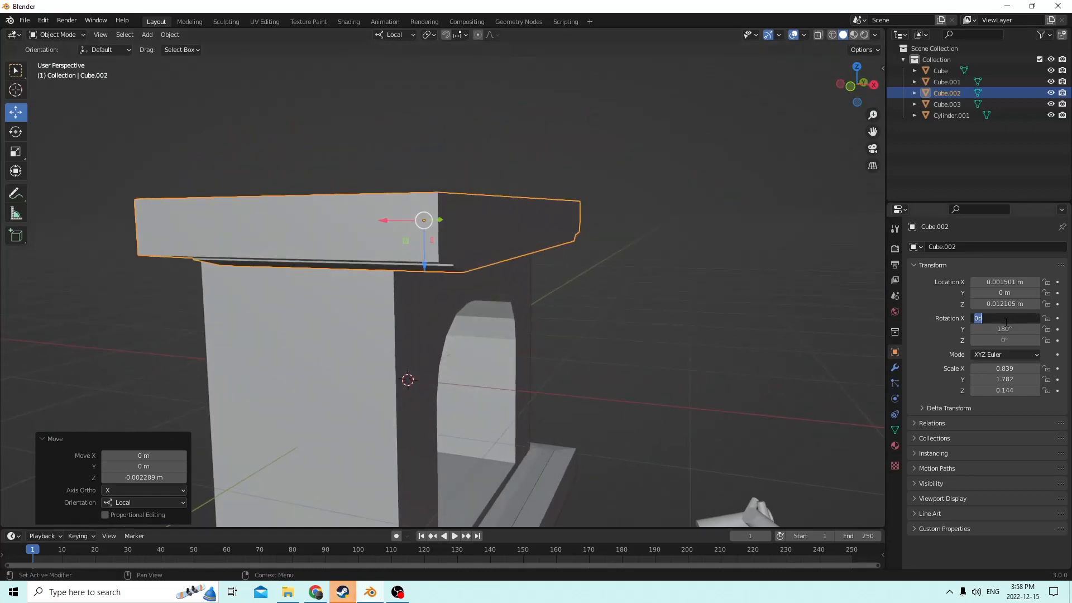
type("180")
key("Return")
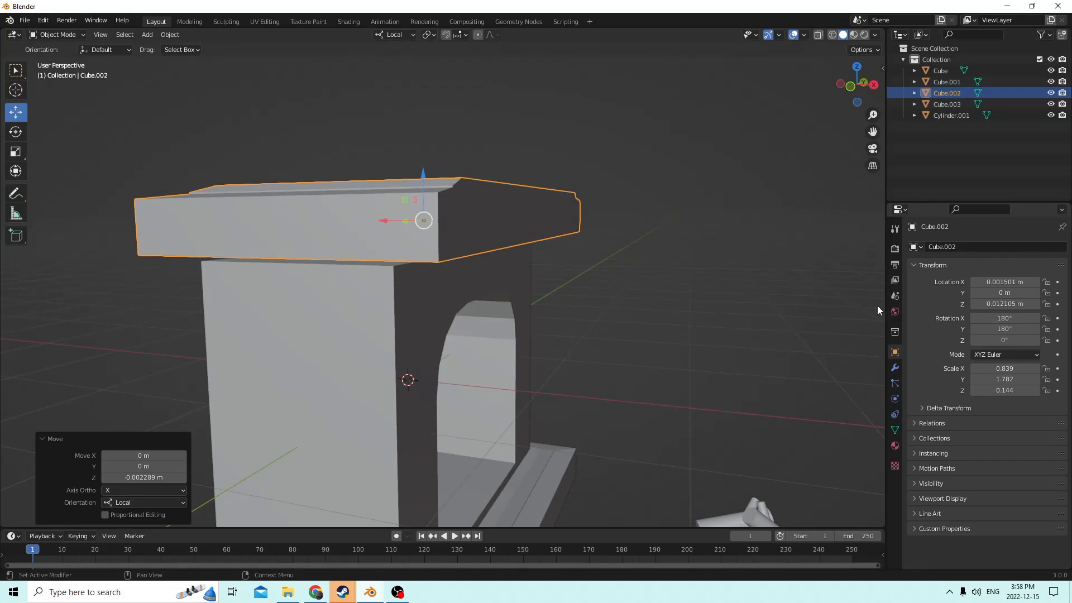
Step: Select the mantel and base slabs together and move them 0.000636 m along local X
middle_click_drag(430, 248, 436, 335)
left_click(449, 427, "shift")
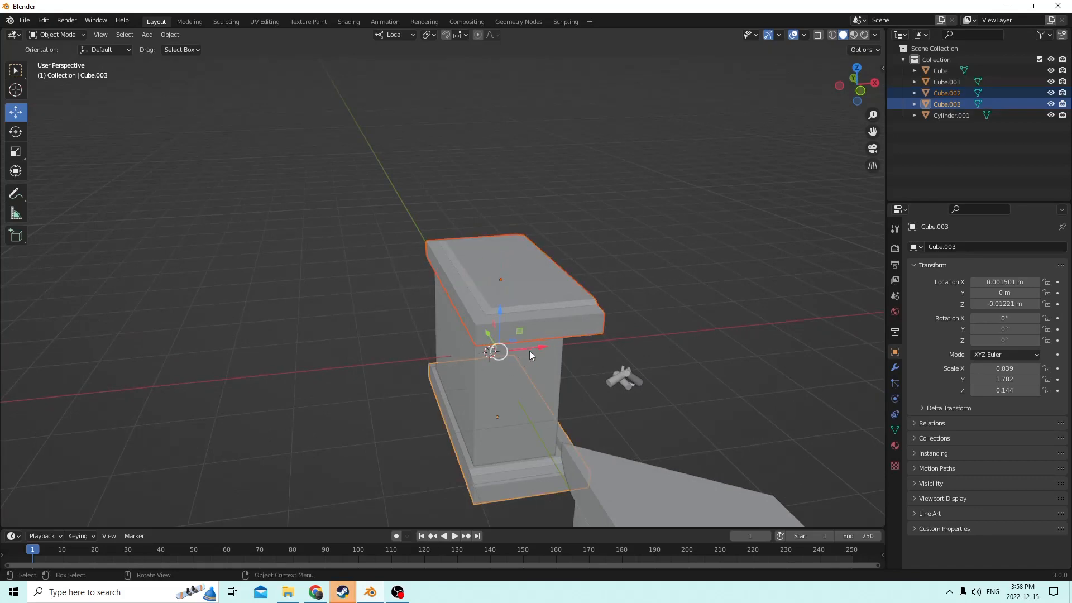
left_click_drag(529, 351, 539, 349)
middle_click_drag(518, 340, 479, 280)
scroll(511, 309, "up", 3)
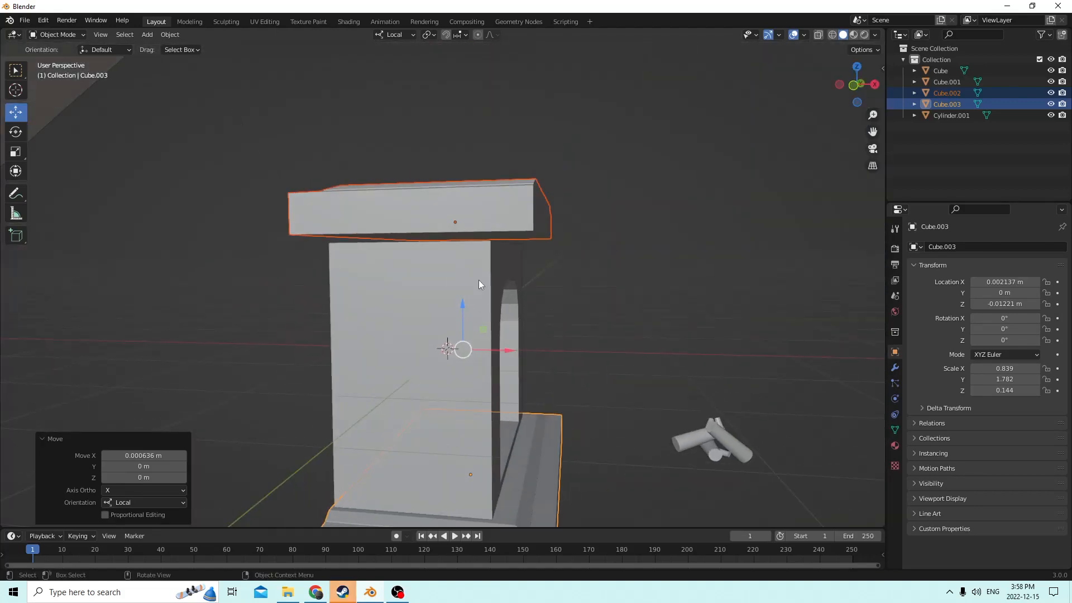
Step: Select only the mantel slab and lower it onto the fireplace body with a -0.000633 m local Z move
left_click(478, 280)
left_click(434, 208)
left_click_drag(447, 183, 453, 188)
middle_click_drag(453, 220, 447, 250)
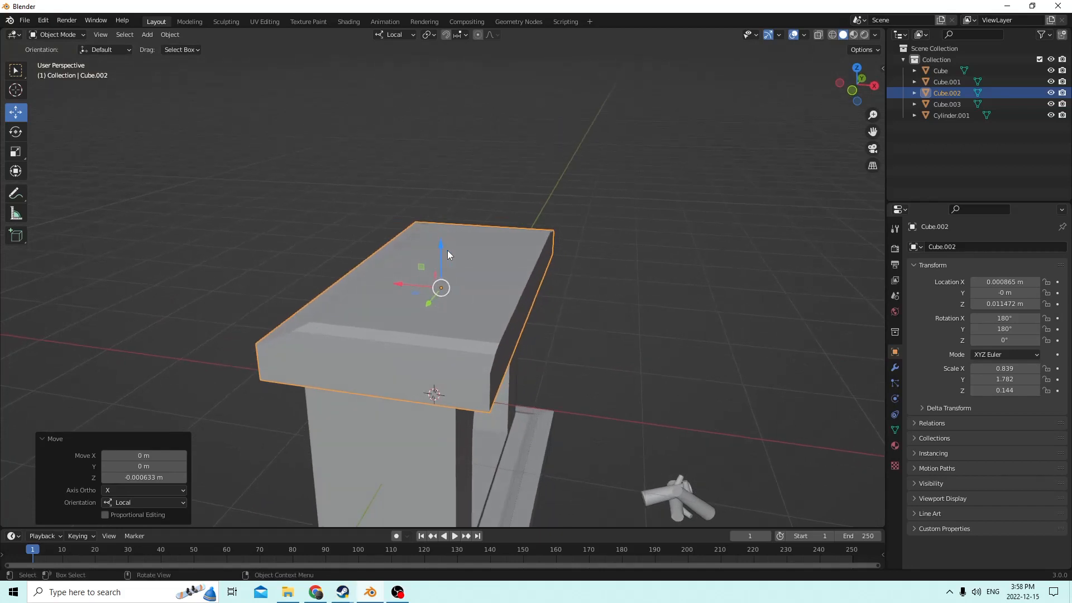
Step: Set the mantel slab's Y rotation to 0°, leaving it flipped about X only
double_click(1005, 329)
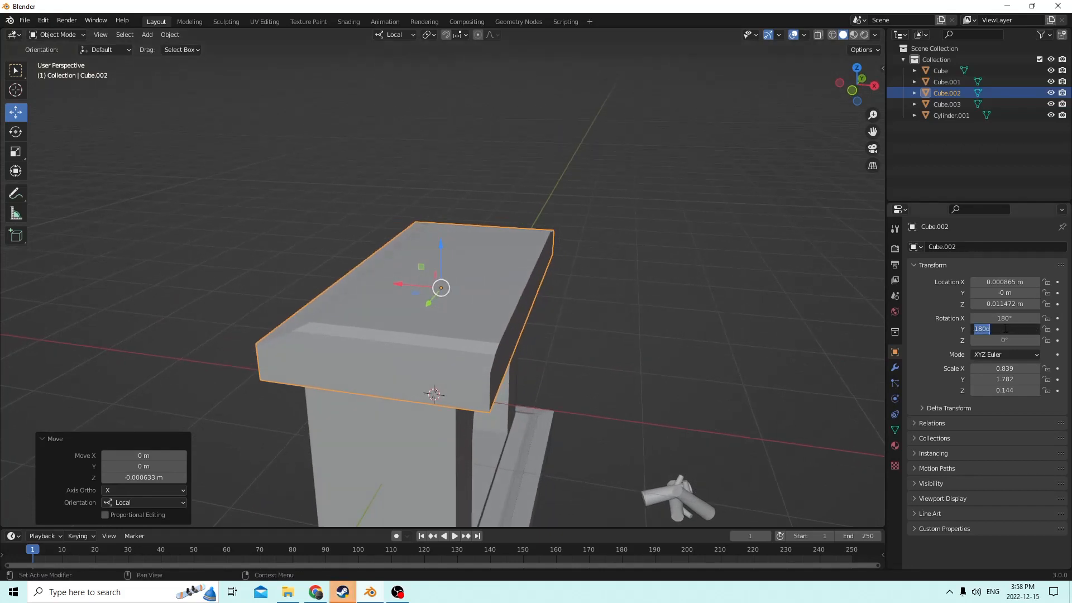
type("1")
key("Return")
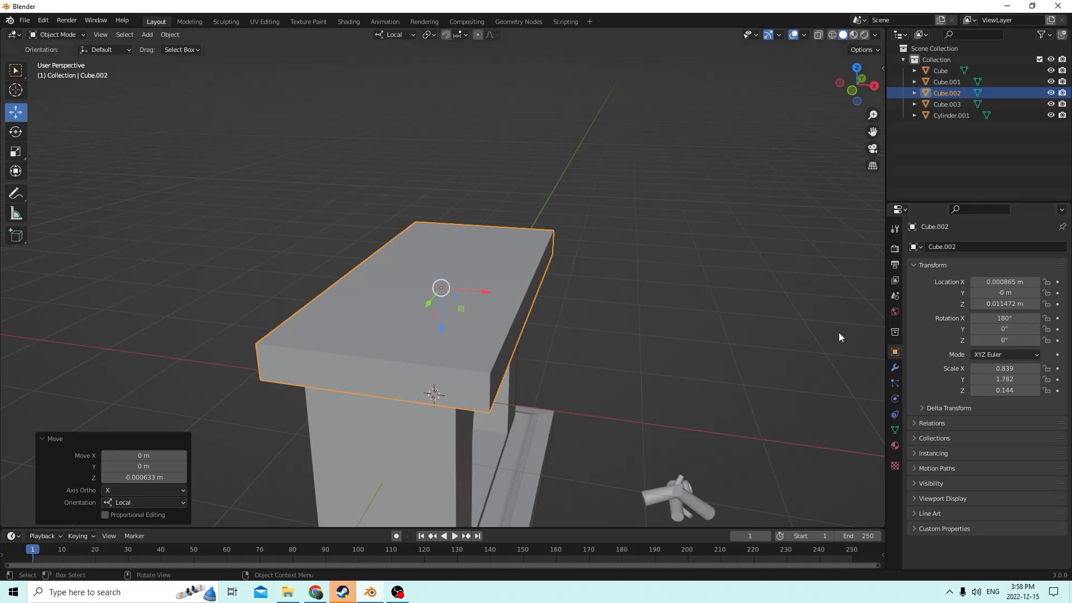
middle_click_drag(805, 321, 659, 207)
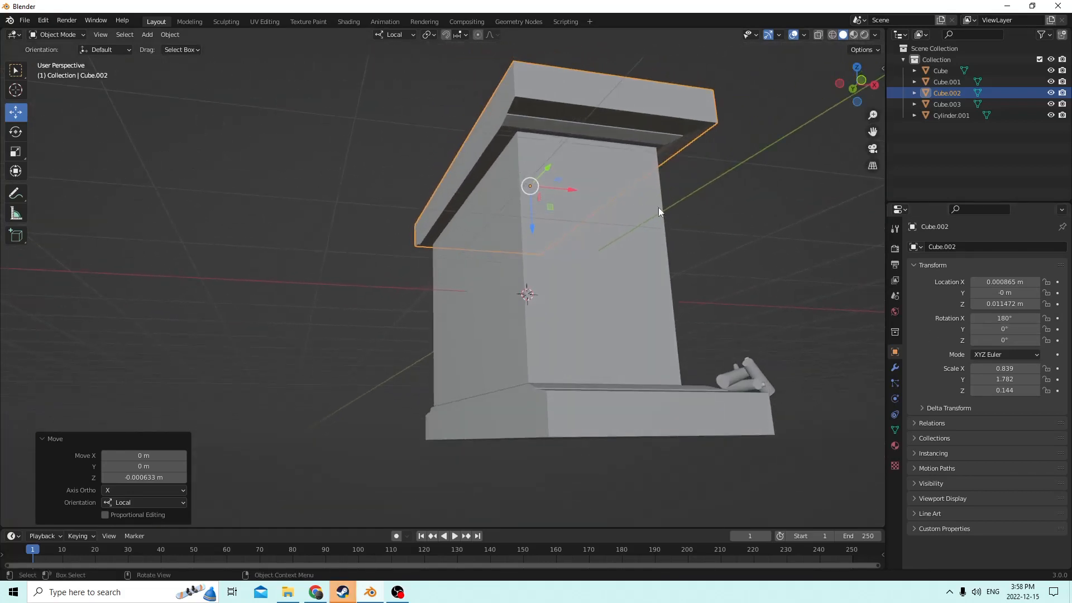
Step: Fit the flipped mantel onto the body with local X and Z moves, to location X 0.002287 m and Z 0.012267 m
middle_click_drag(477, 159, 470, 138)
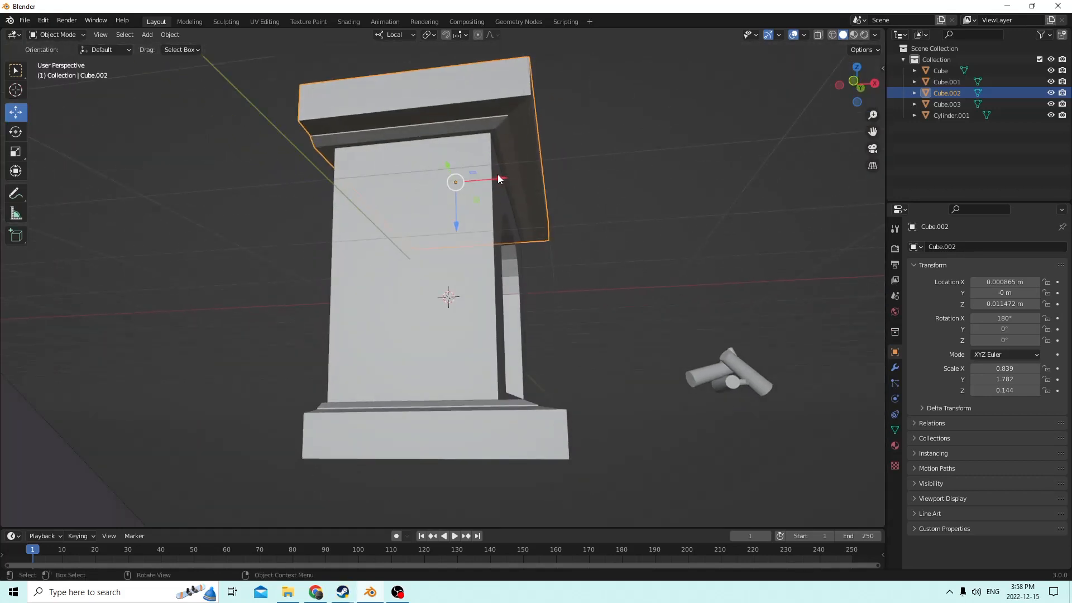
left_click_drag(499, 177, 516, 178)
middle_click_drag(516, 178, 561, 216)
scroll(590, 237, "up", 3)
scroll(584, 223, "up", 1)
left_click_drag(656, 238, 653, 212)
middle_click_drag(653, 213, 607, 215)
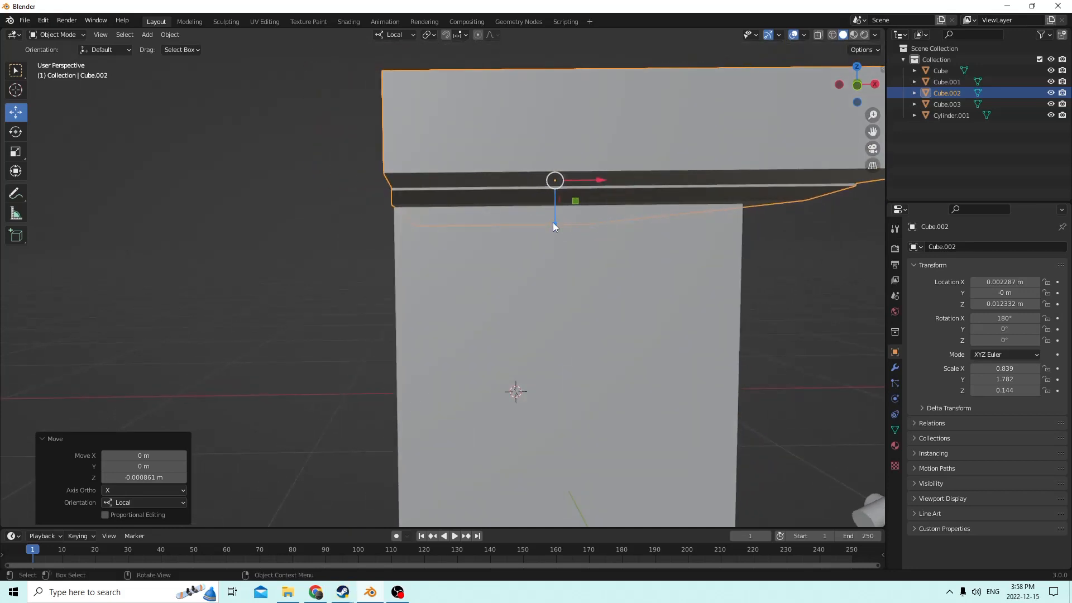
left_click_drag(554, 223, 555, 226)
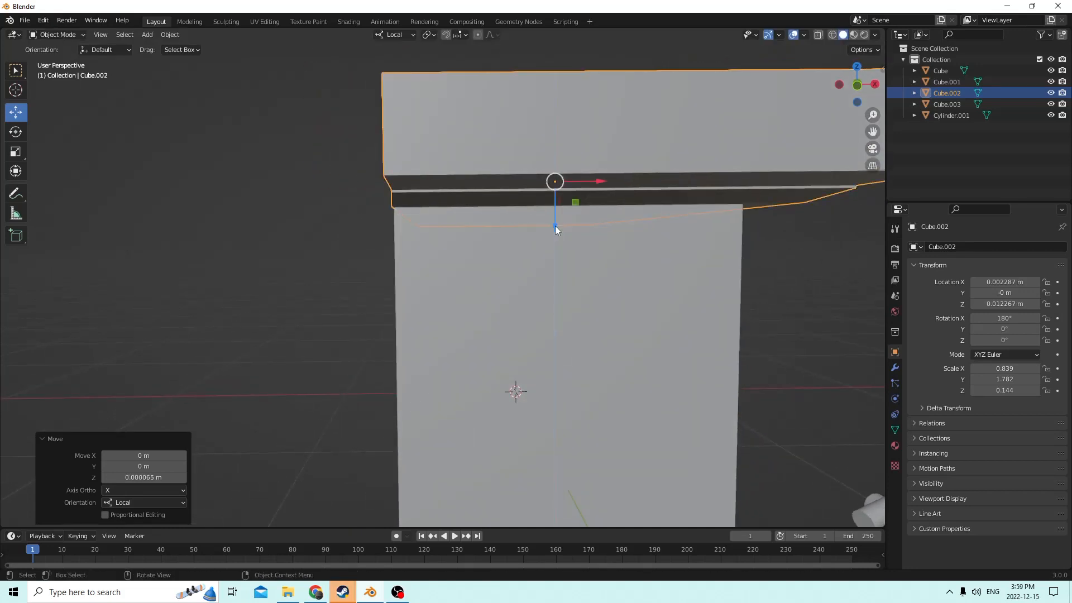
middle_click_drag(553, 227, 470, 239)
Step: Examine the assembled fireplace in Material Preview shading, then return the viewport to Solid shading
scroll(467, 241, "down", 5)
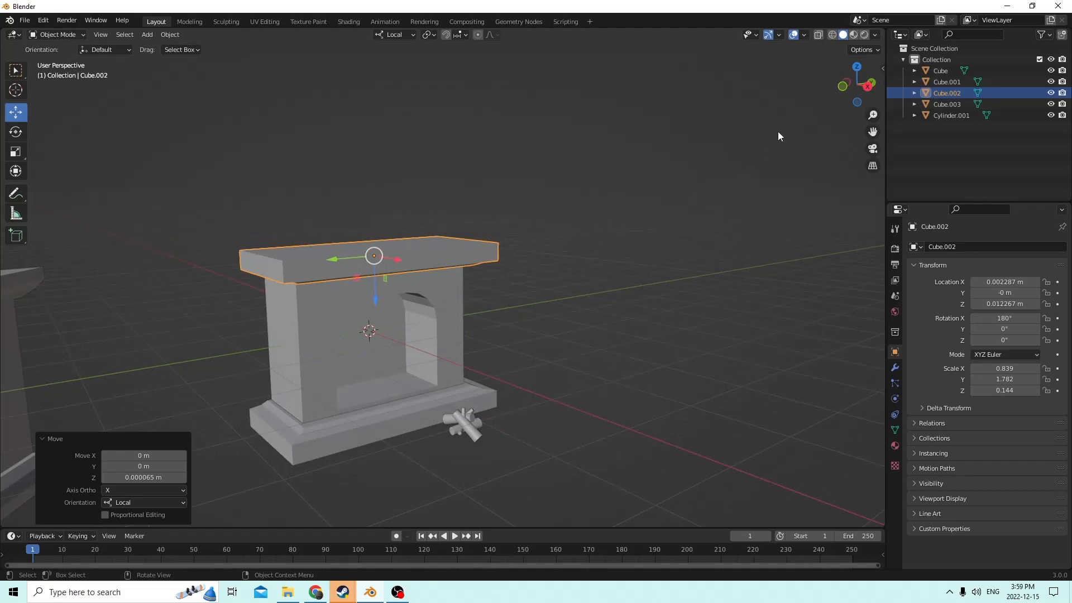
middle_click_drag(723, 246, 647, 274)
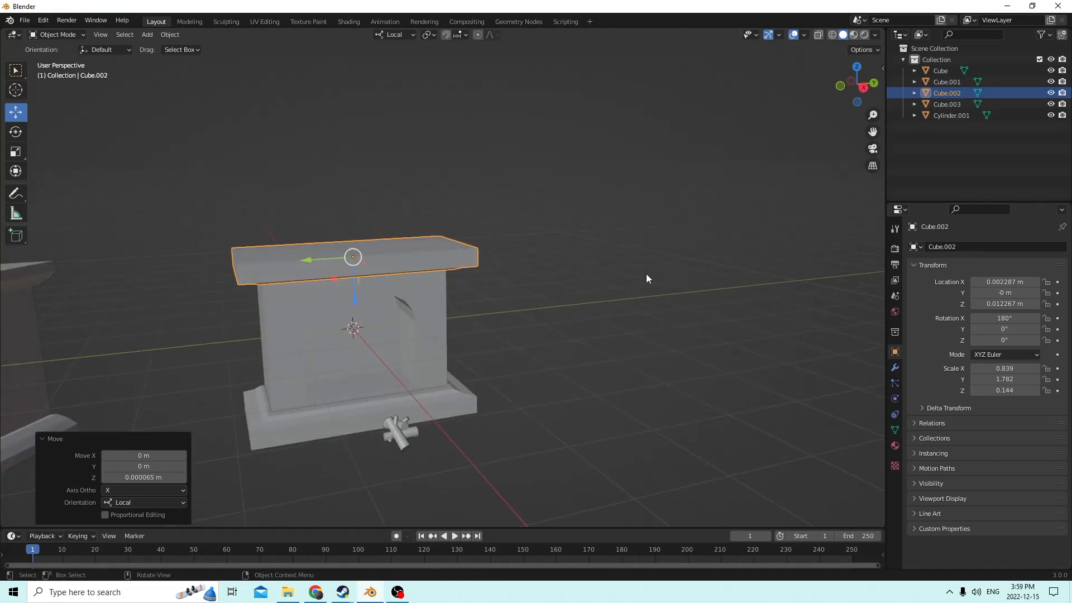
left_click(853, 34)
middle_click_drag(631, 287, 638, 306)
scroll(639, 307, "up", 2)
scroll(639, 307, "down", 2)
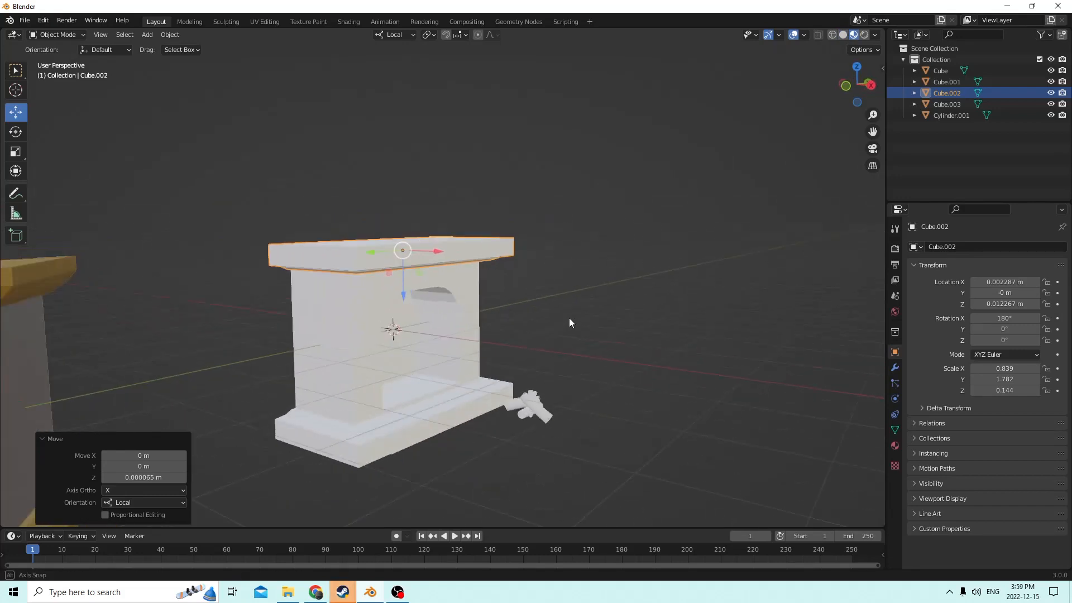
key("Tab")
middle_click_drag(569, 323, 535, 327)
key("Tab")
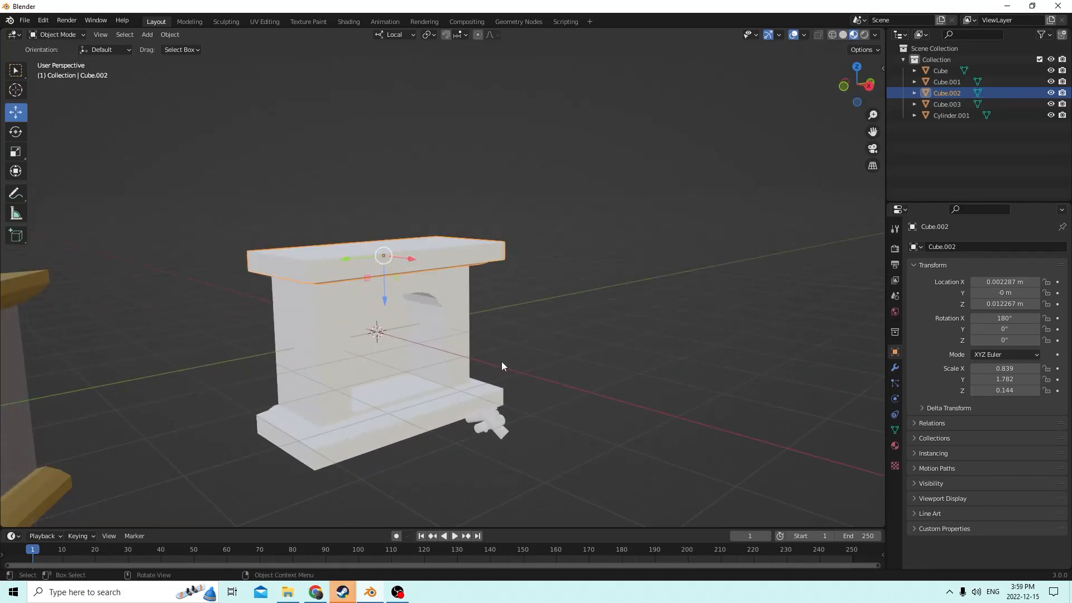
left_click(844, 35)
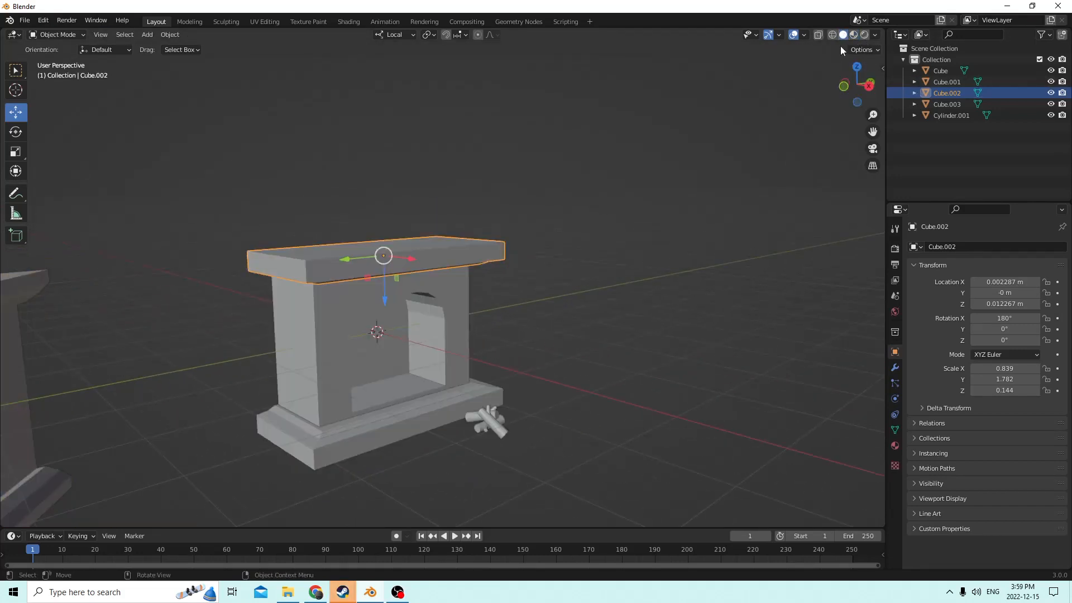
Step: Move the log pile into the arched opening along local X by -0.021659 m and then -0.000422 m
left_click(485, 414)
key("g")
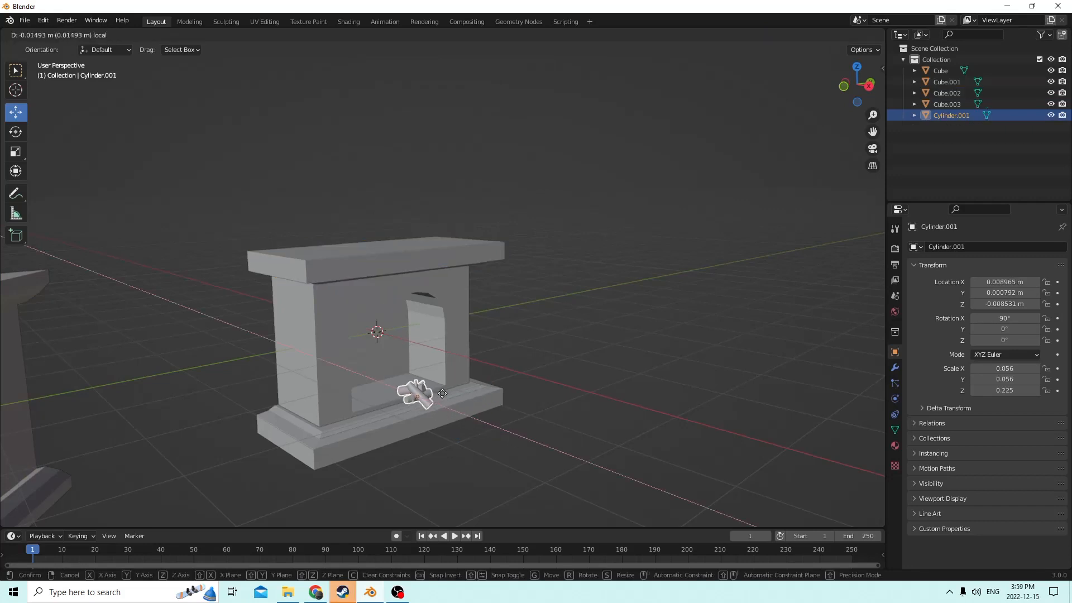
left_click(427, 385)
middle_click_drag(420, 383, 445, 354)
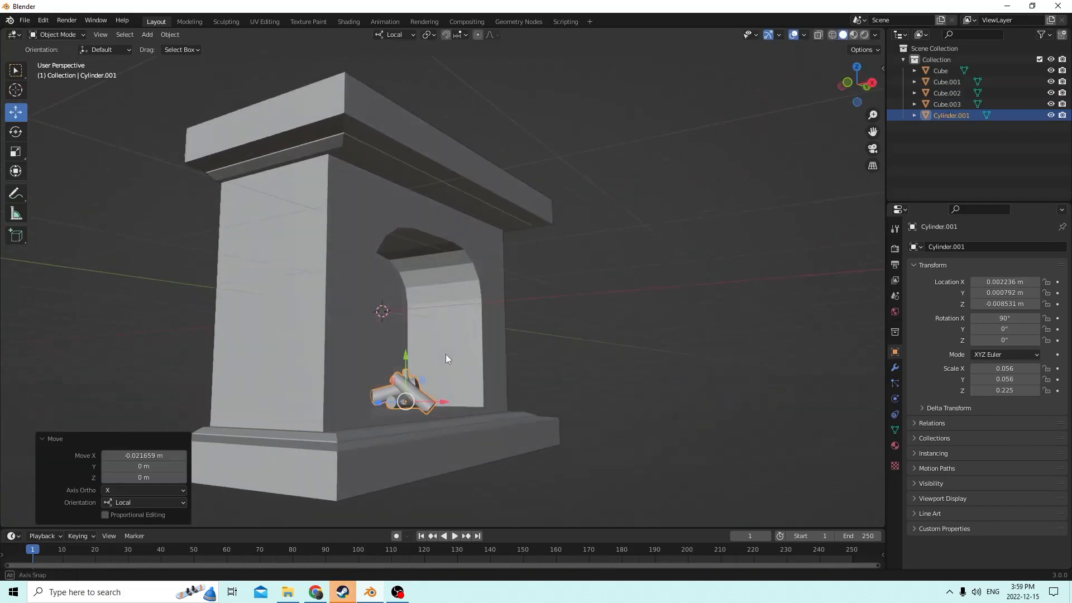
scroll(451, 404, "up", 3)
middle_click_drag(451, 405, 433, 424)
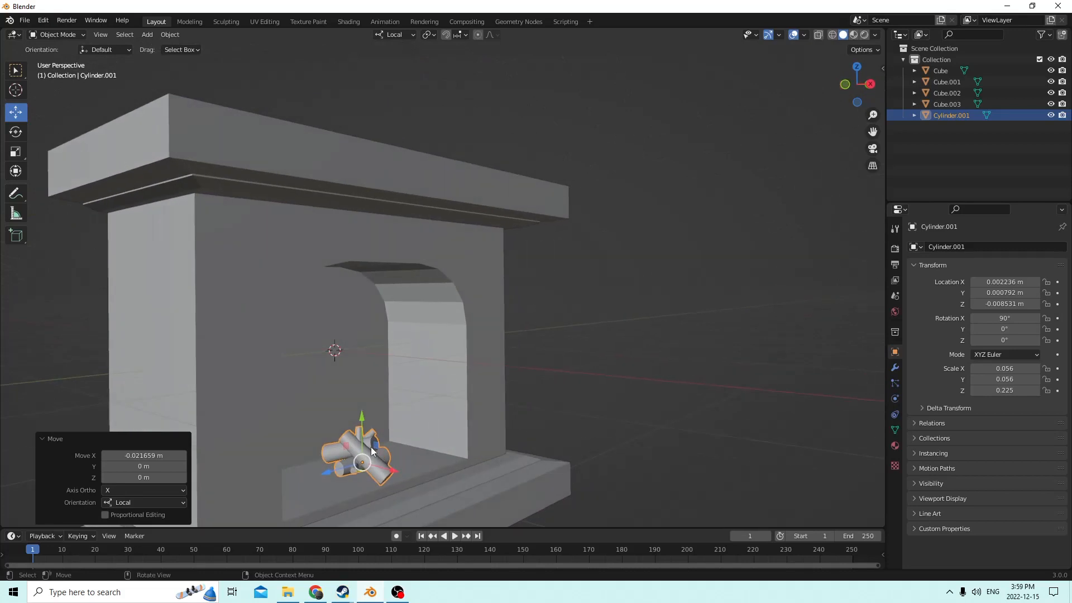
left_click_drag(387, 471, 373, 463)
middle_click_drag(371, 462, 329, 447)
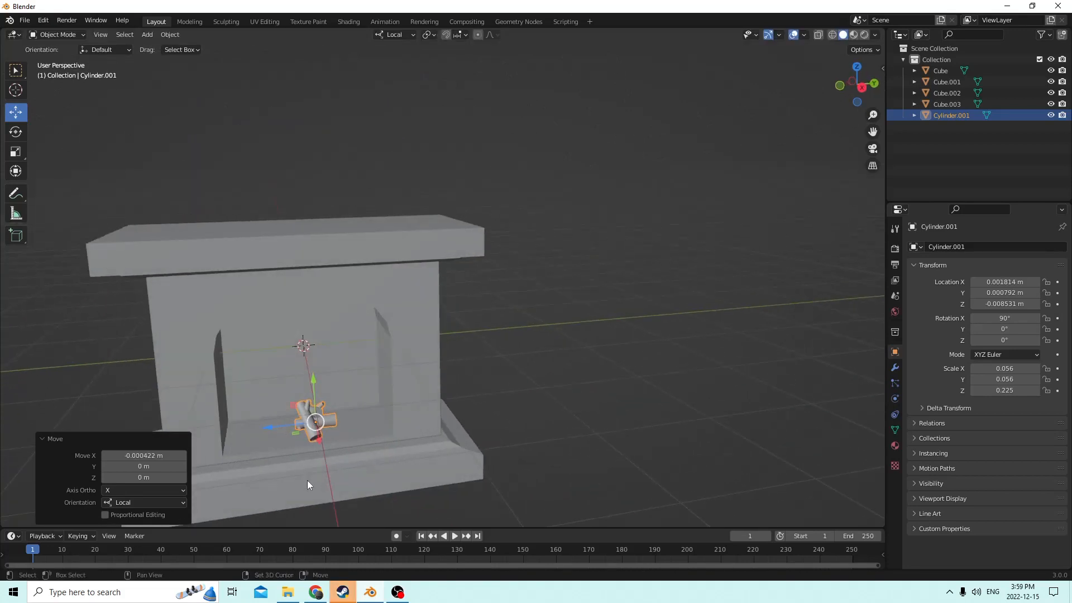
Step: Select the logs, base slab, mantel and fireplace body, and join them into one object with the body active
left_click(305, 461, "shift")
left_click(291, 255, "shift")
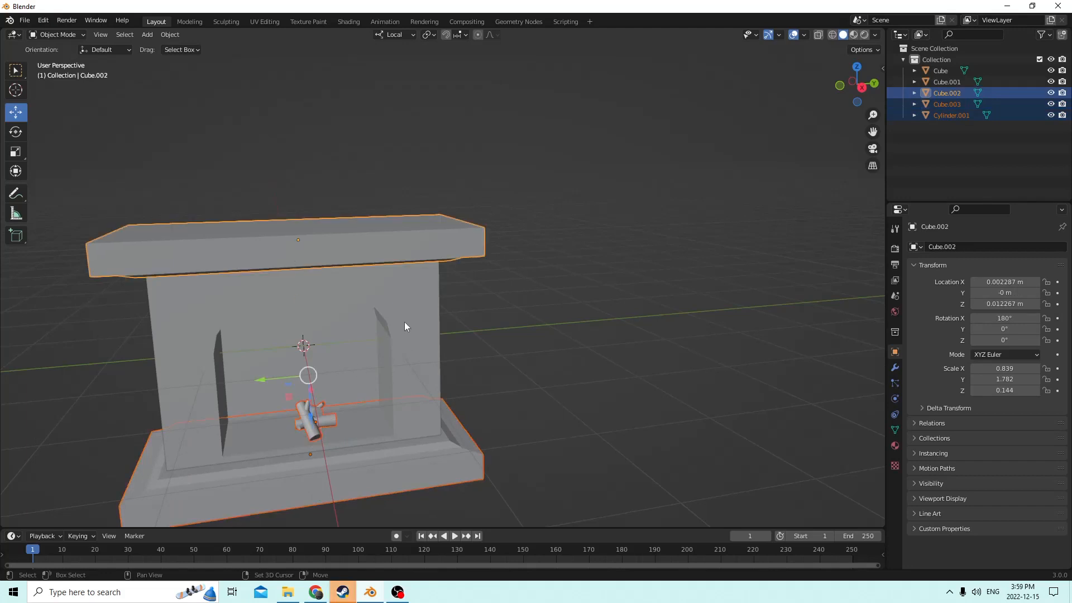
left_click(404, 322, "shift")
key("ctrl+j")
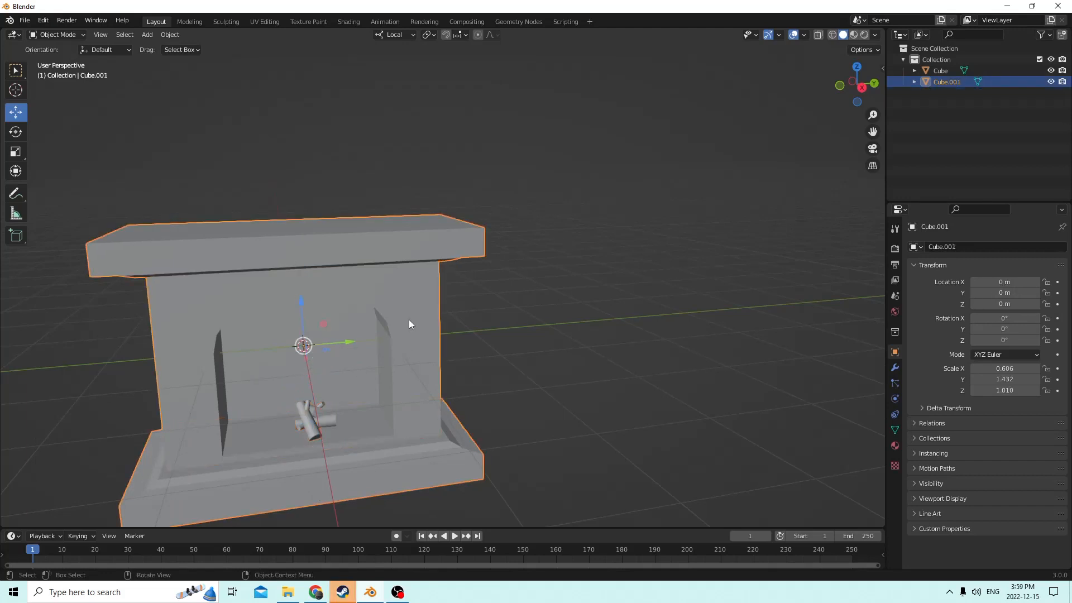
middle_click_drag(409, 319, 448, 304)
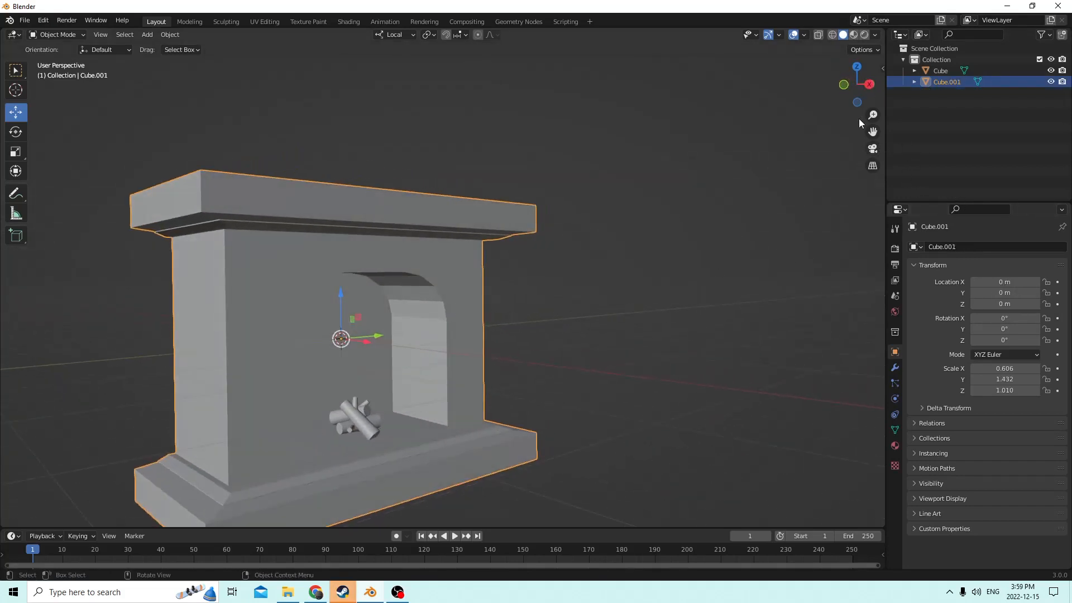
Step: Show the joined fireplace in Material Preview, enter Edit Mode and add a slot with a new material
left_click(854, 35)
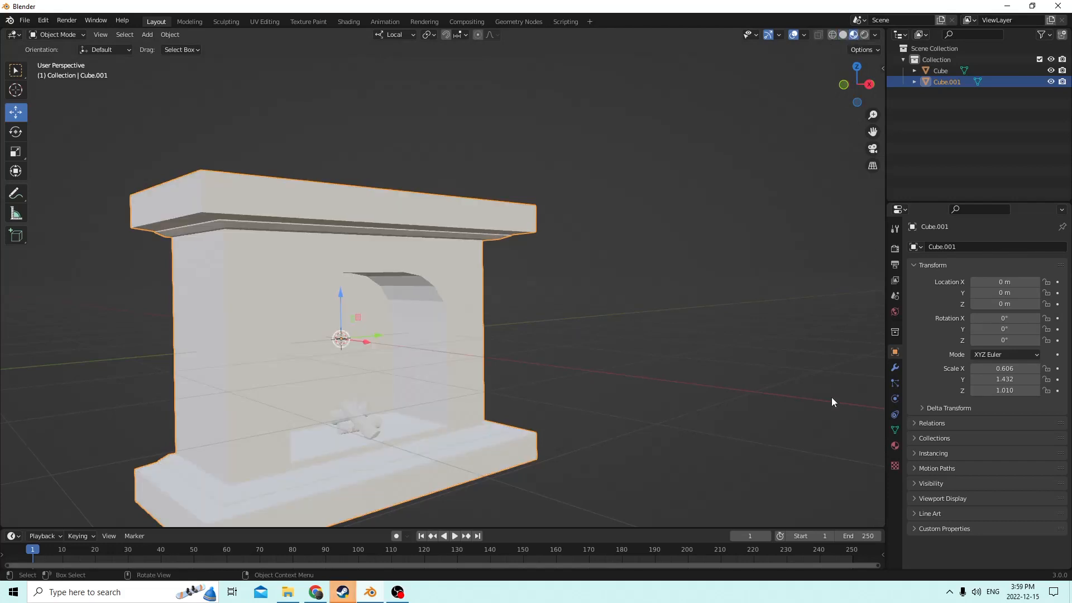
left_click(896, 446)
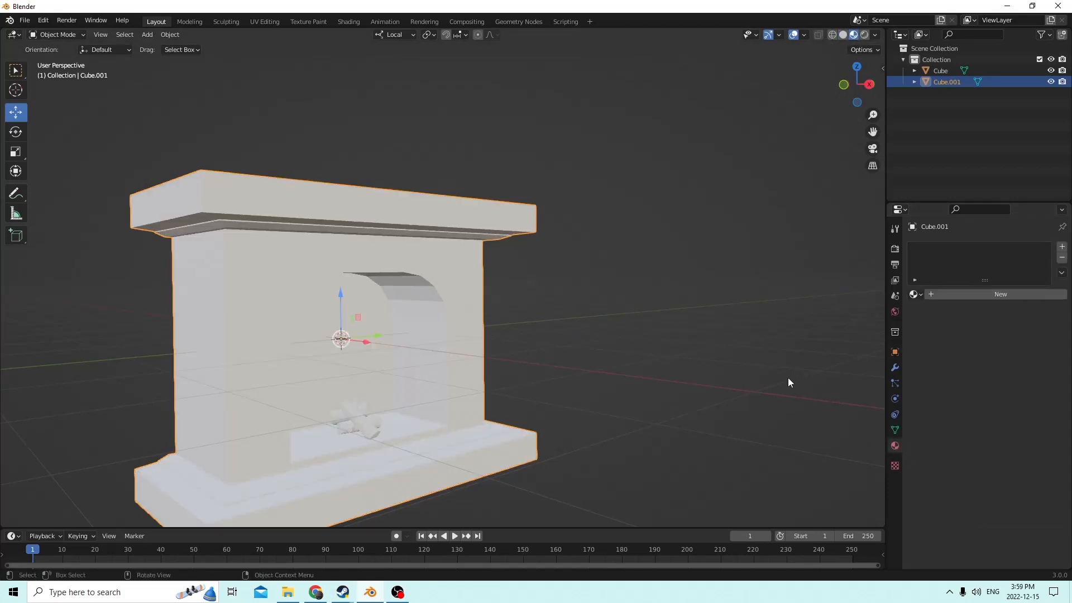
key("Tab")
middle_click_drag(789, 376, 752, 379)
left_click(1062, 246)
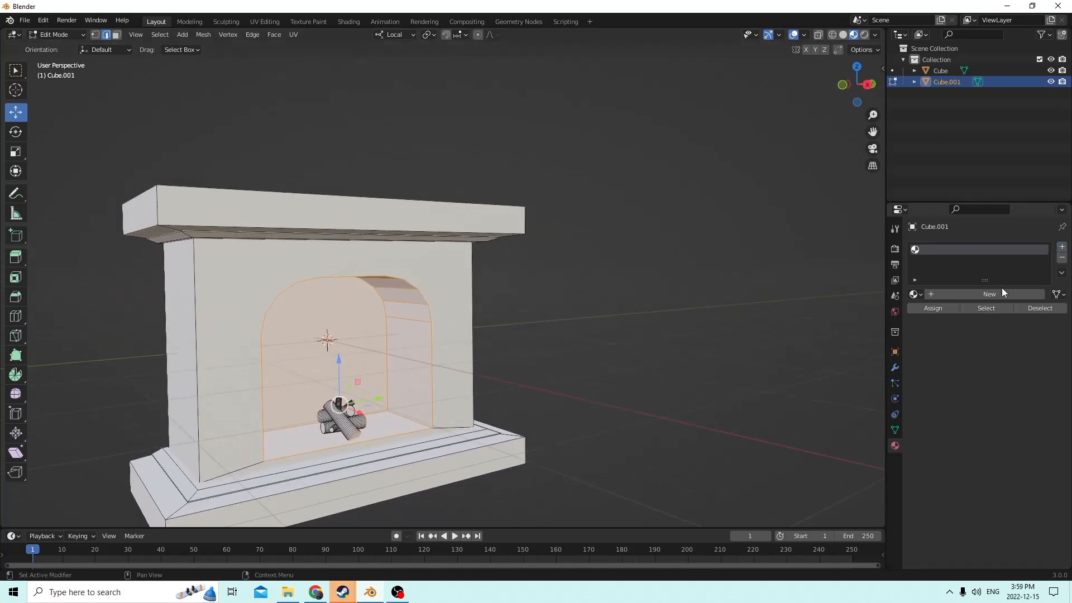
left_click(999, 293)
Step: Set the new material's base colour to a saturated red, about hue 0.001 and saturation 0.970
left_click(1000, 426)
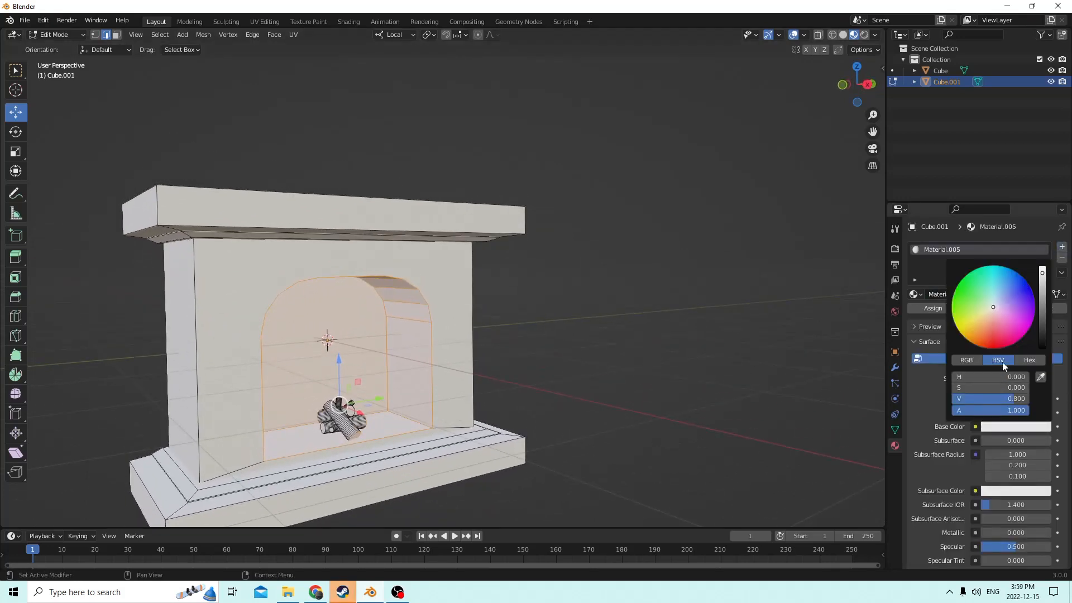
mouse_move(998, 308)
left_mouse_down()
mouse_move(1004, 341)
mouse_move(992, 341)
left_mouse_up()
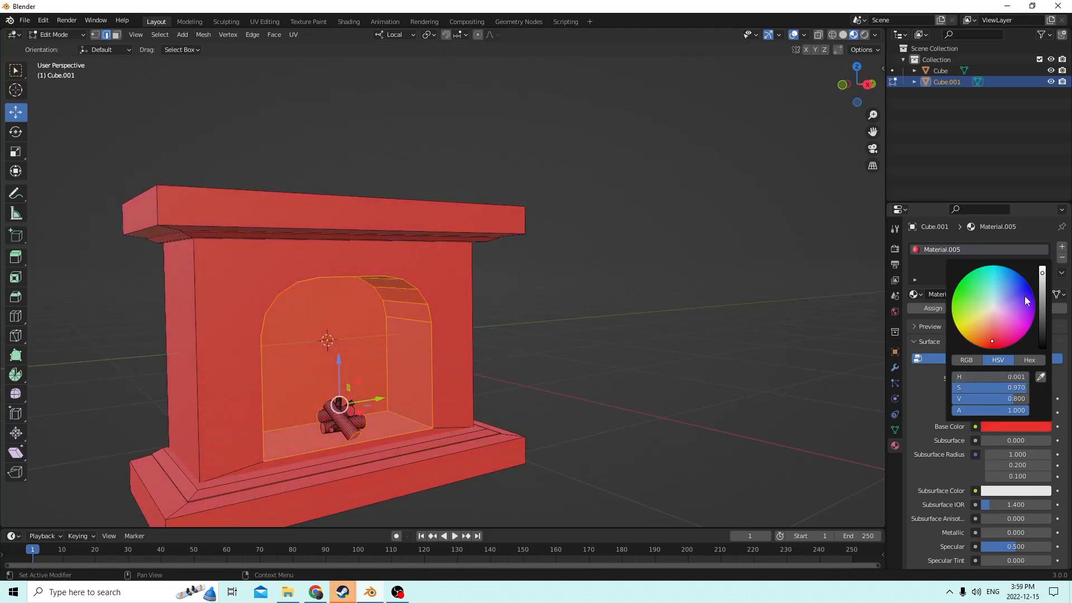
mouse_move(1047, 275)
left_mouse_down()
mouse_move(1042, 301)
mouse_move(1042, 277)
left_mouse_up()
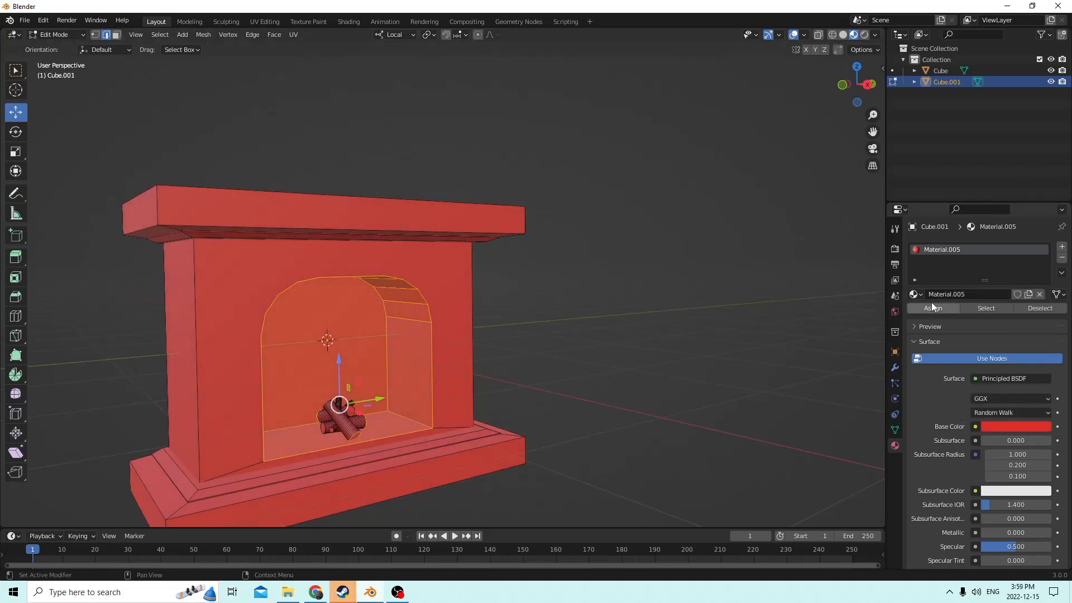
Step: Add a second material slot to the fireplace with a new material
scroll(823, 300, "up", 6)
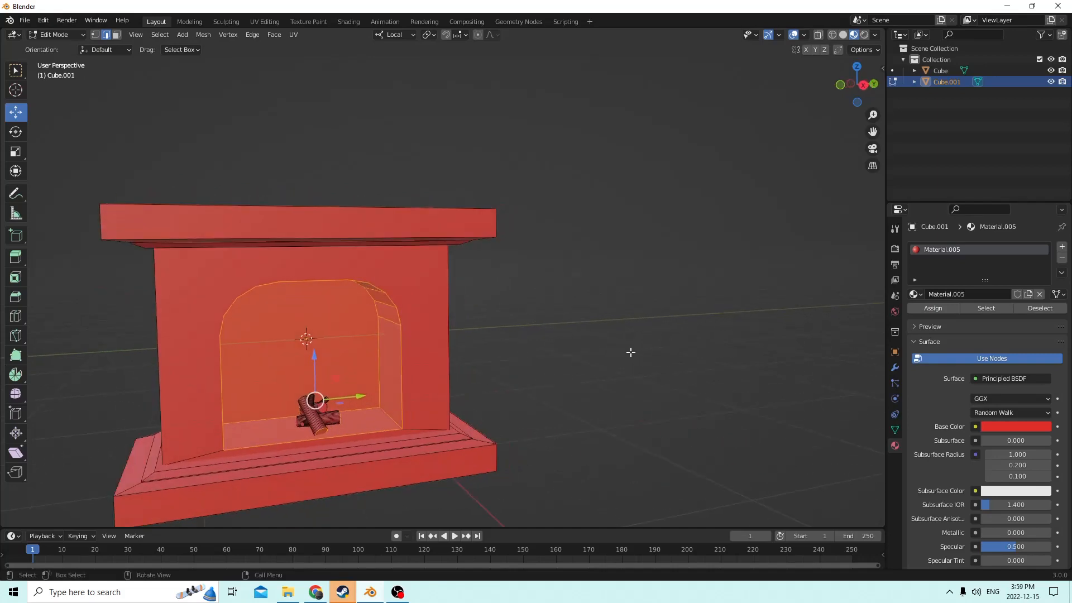
mouse_move(592, 362)
middle_mouse_down()
mouse_move(659, 338)
mouse_move(592, 352)
middle_mouse_up()
scroll(637, 335, "down", 2)
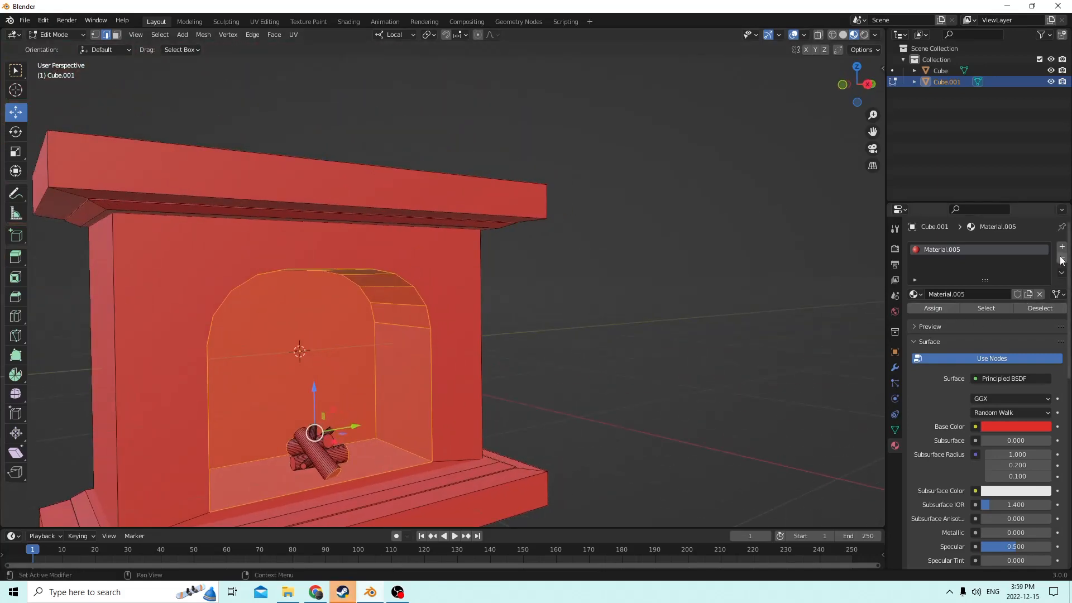
left_click(1062, 246)
left_click(972, 317)
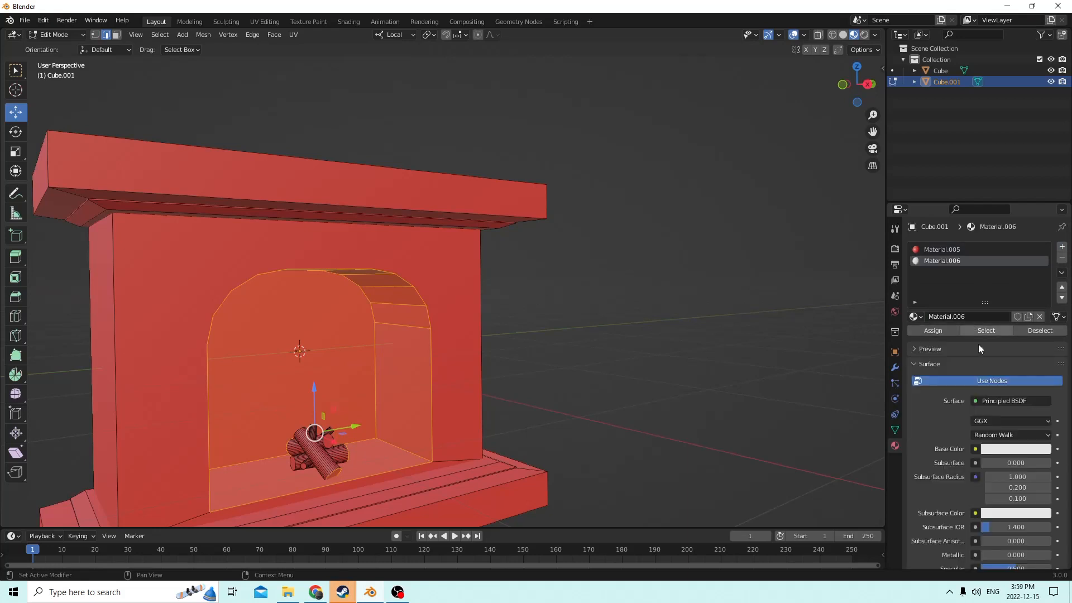
Step: Darken the new material's base colour to dark grey and assign it to the faces inside the arched opening
left_click(993, 450)
left_click_drag(1042, 296, 1042, 370)
left_click(917, 329)
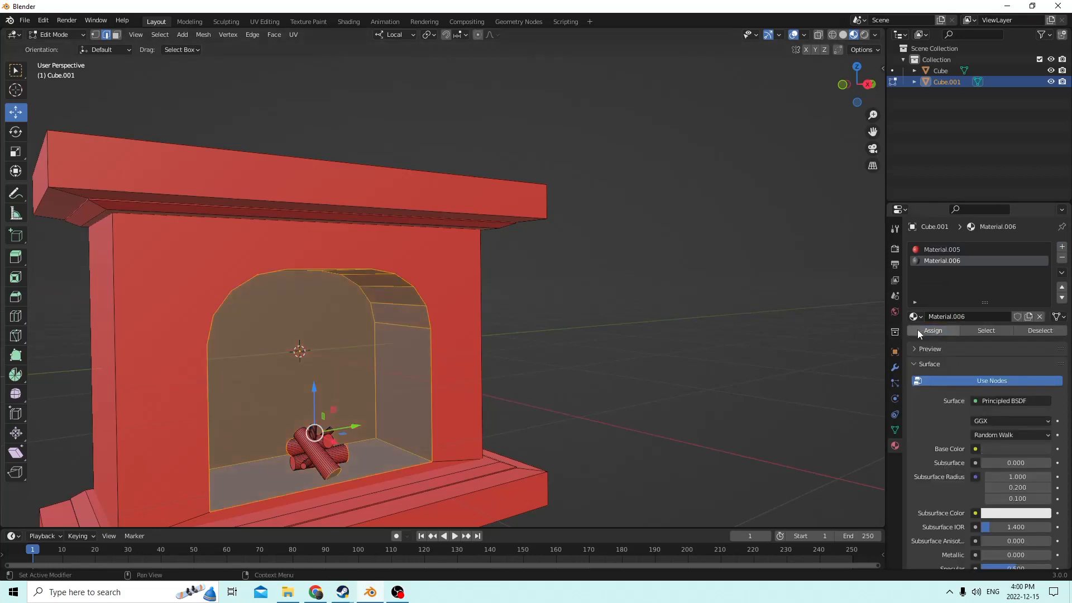
left_click(716, 318)
Step: Select all the logs in the arched opening and add a third material slot with a new material
middle_click_drag(589, 335, 580, 336)
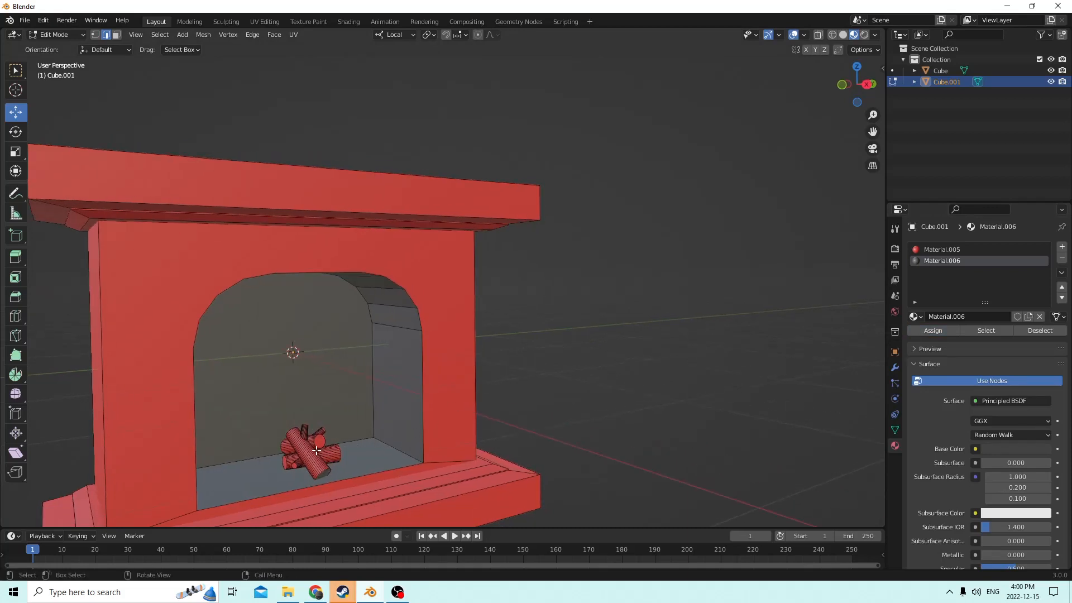
key("l")
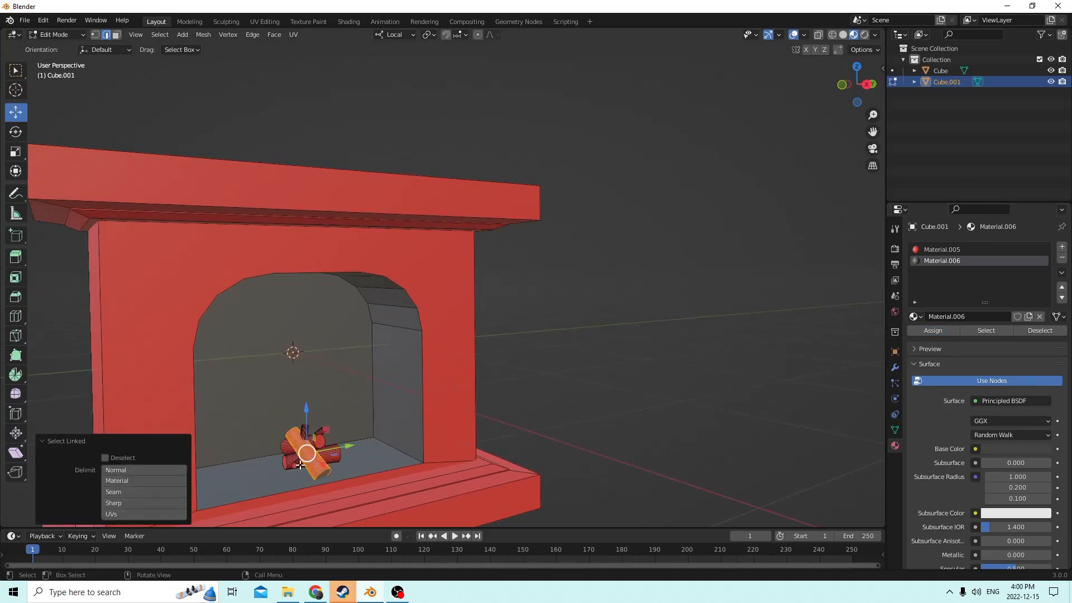
key("l")
key("l")
key("l")
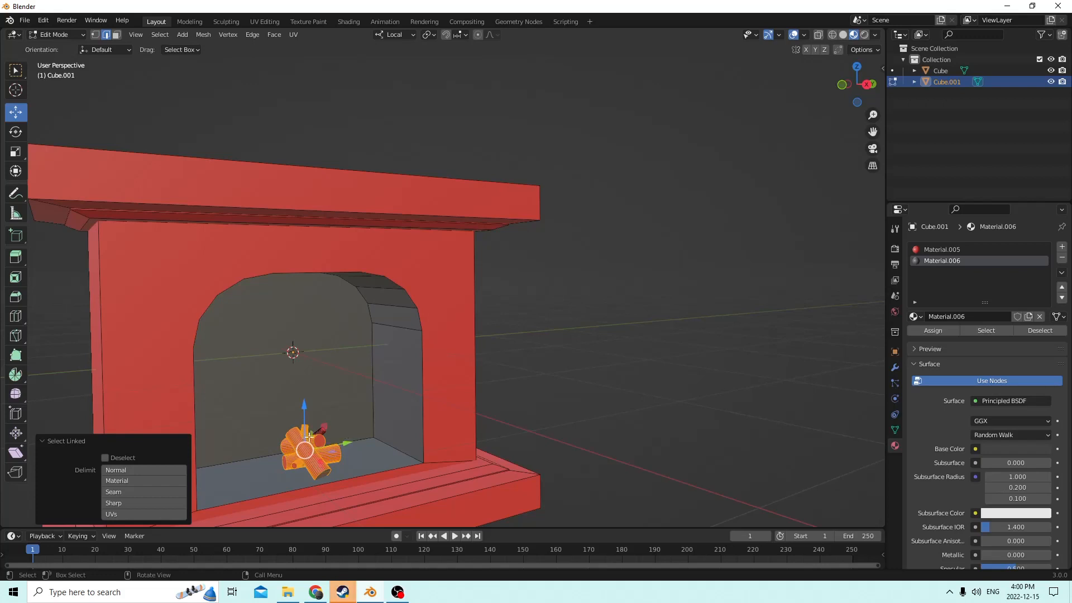
key("l")
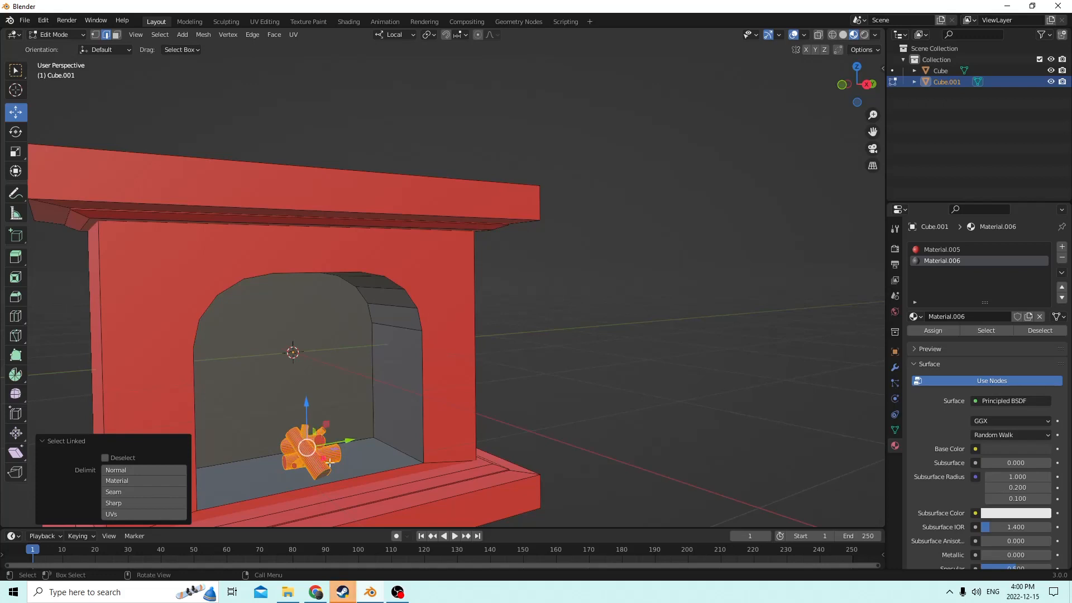
left_click(1062, 247)
left_click(961, 318)
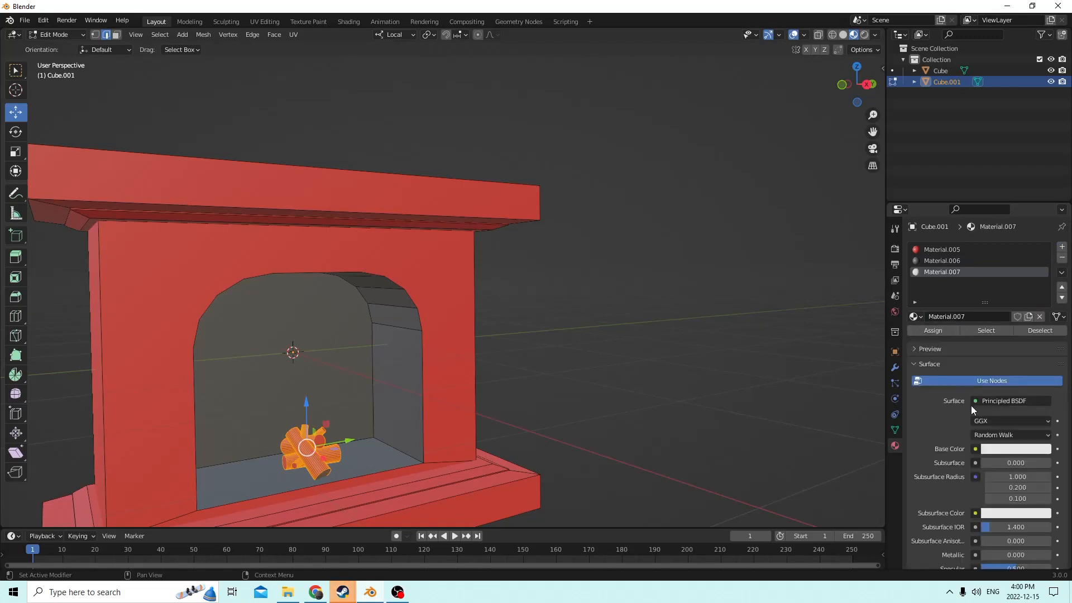
Step: Set the new material's base colour to a dark reddish brown, value about 0.196, and assign it to the logs
left_click(992, 451)
left_click_drag(994, 329, 994, 367)
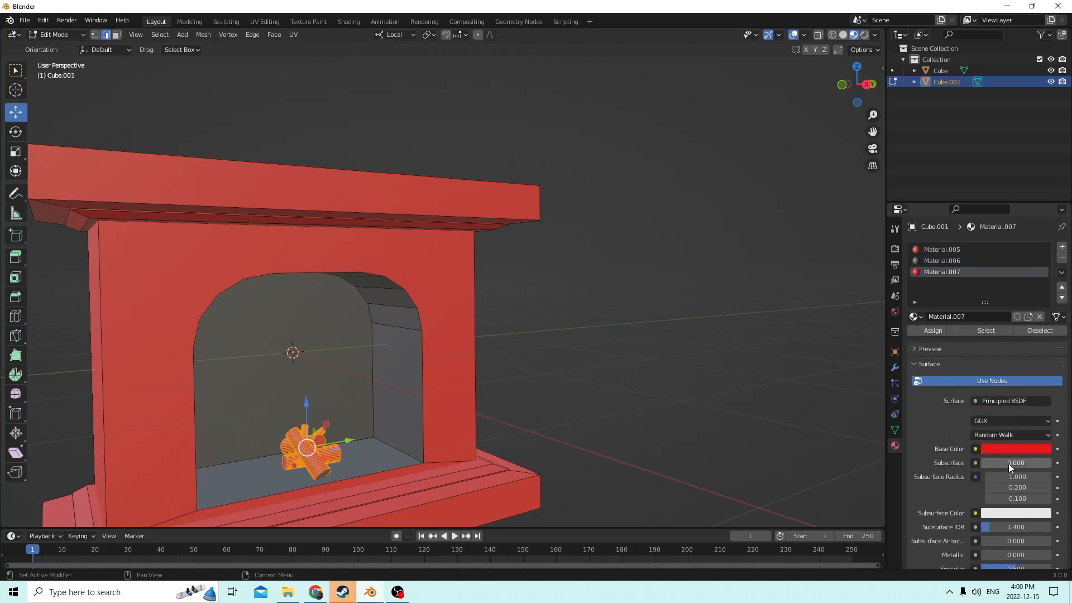
left_click(1009, 448)
left_click_drag(1043, 291, 1042, 331)
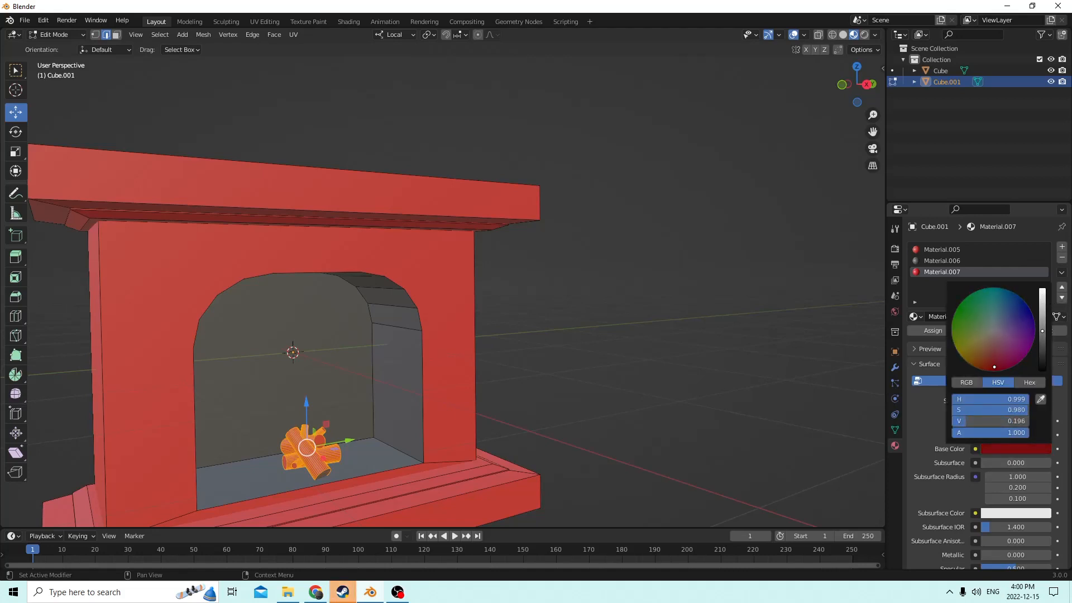
left_click(994, 364)
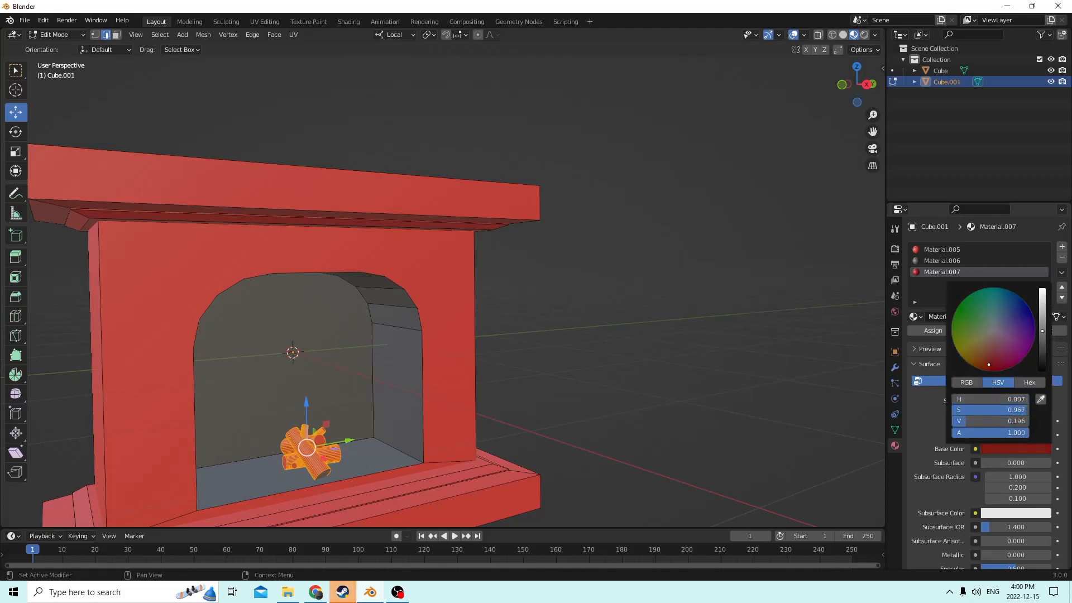
left_click(923, 331)
left_click(770, 330)
Step: Select the mantel and the stepped base, and add a fourth material slot with a new material
middle_click_drag(632, 292, 421, 246)
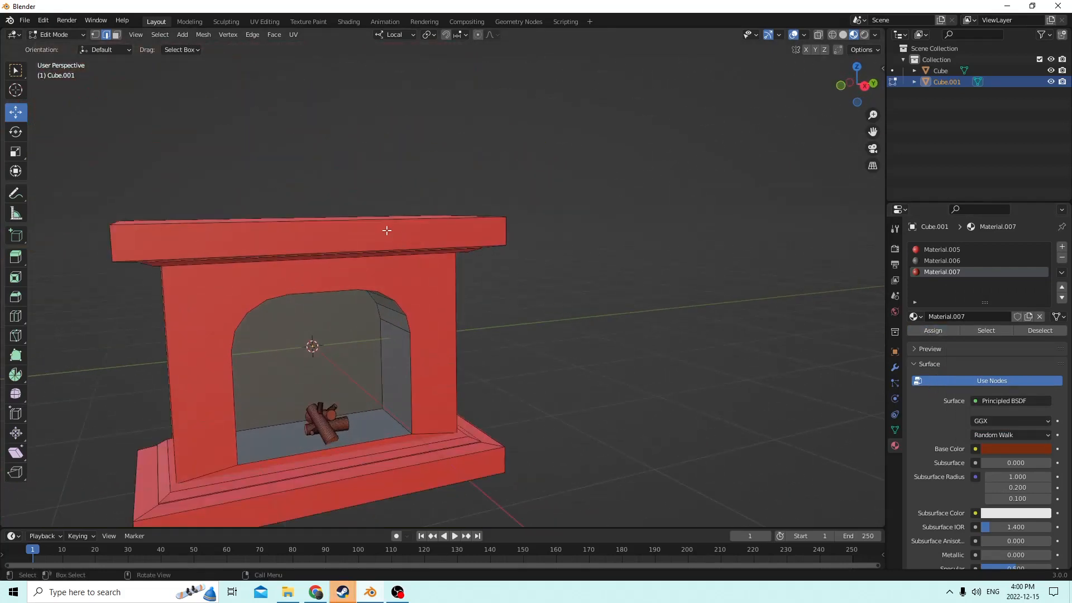
key("l")
key("l")
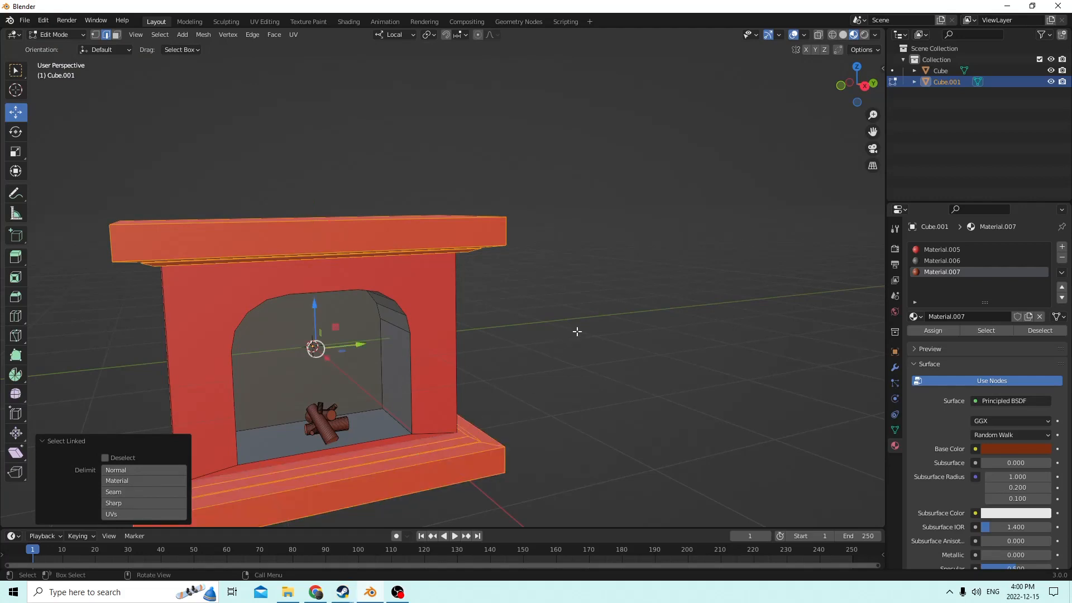
middle_click_drag(577, 332, 927, 283)
left_click(1063, 249)
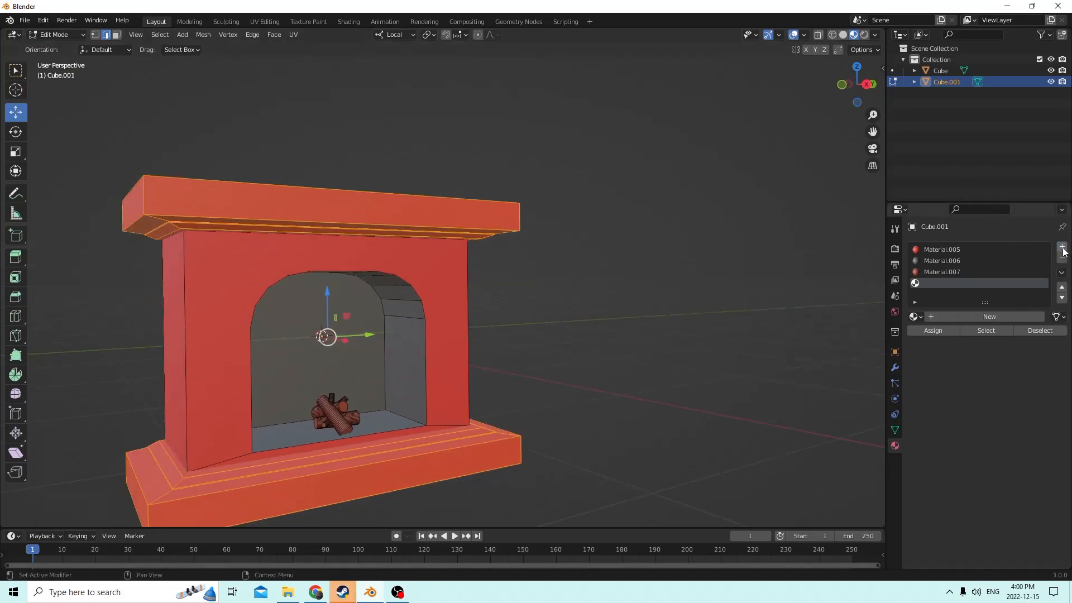
left_click(971, 316)
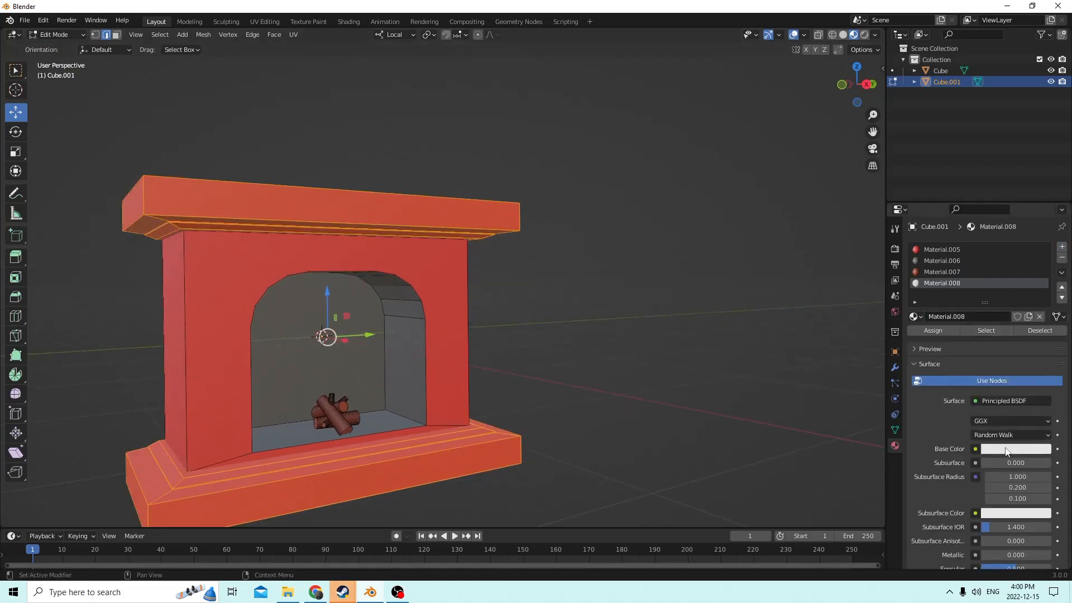
Step: Set the new material's base colour to a dark orange-brown, about hue 0.038 and saturation 1.000, and assign it to the mantel and base
left_click(1007, 452)
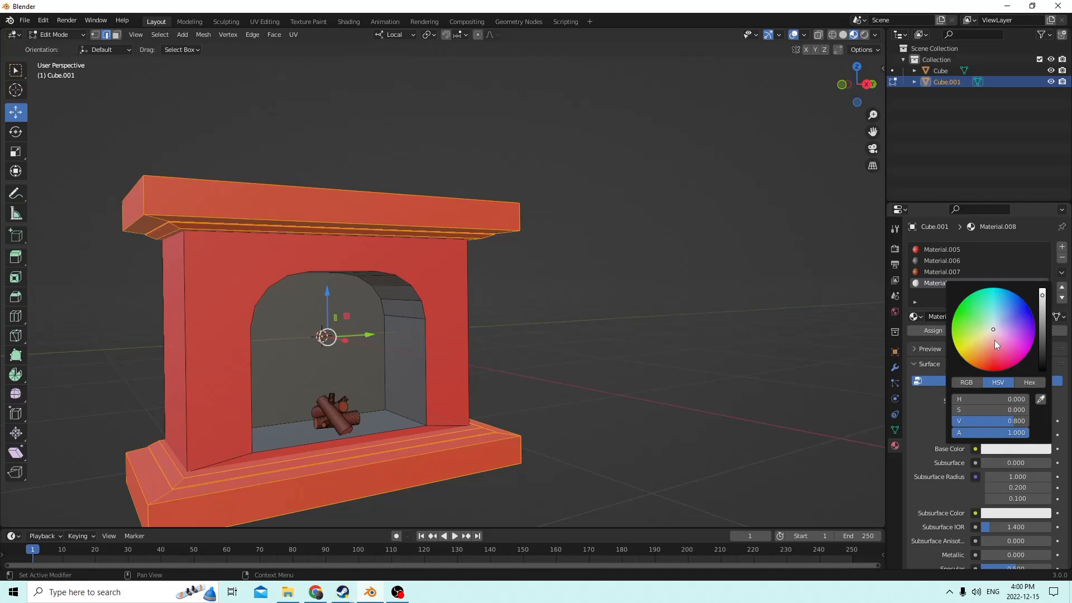
left_click_drag(997, 345, 973, 363)
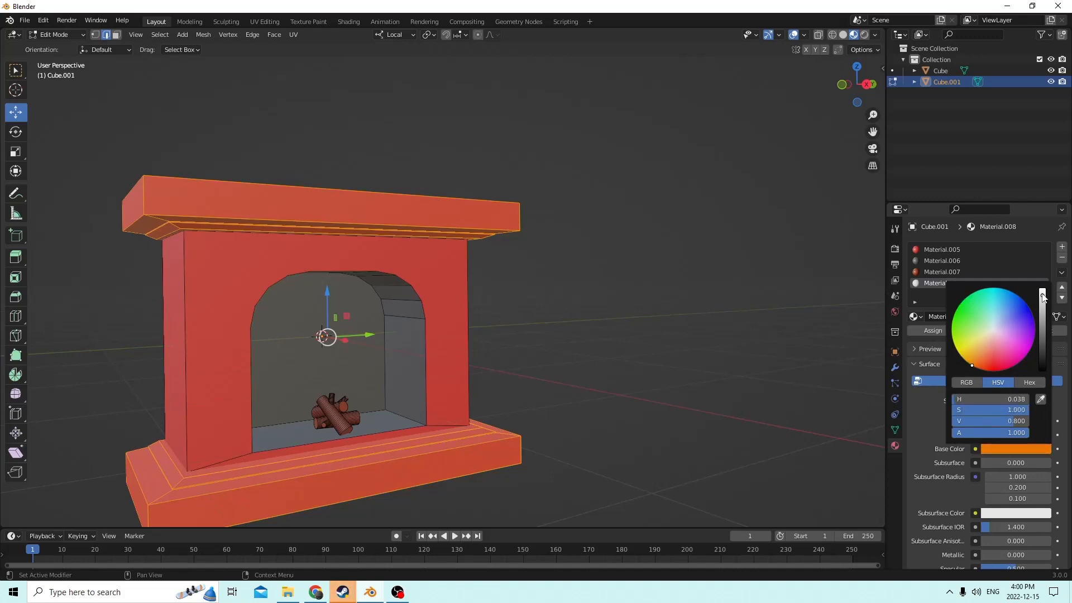
left_click_drag(1043, 297, 1042, 331)
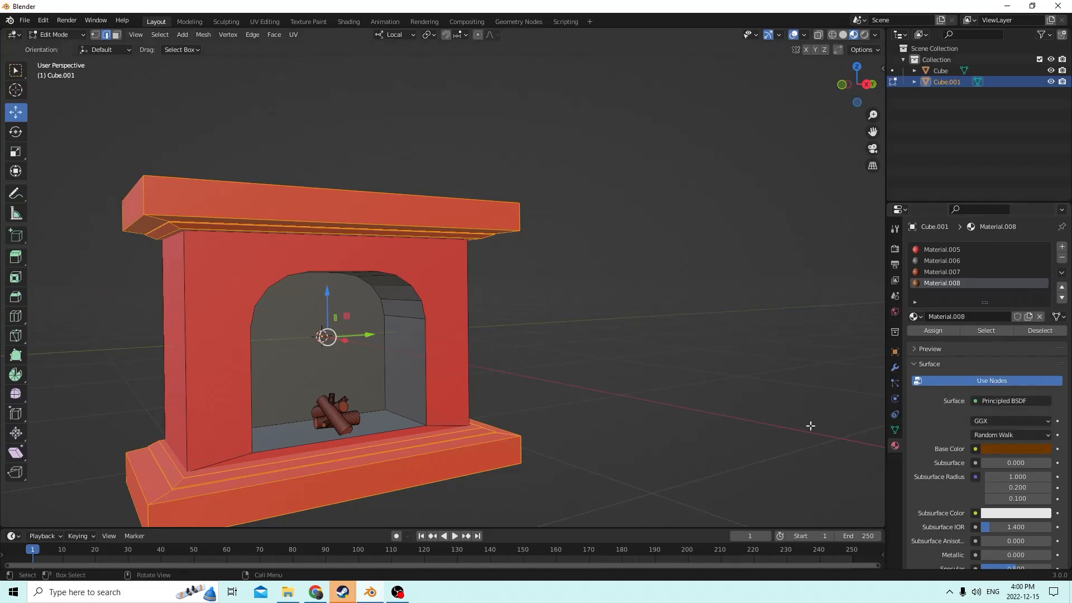
left_click(933, 330)
key("alt+a")
Step: Return to Object Mode and compare the coloured fireplace with the first one side by side
middle_click_drag(762, 347, 632, 352)
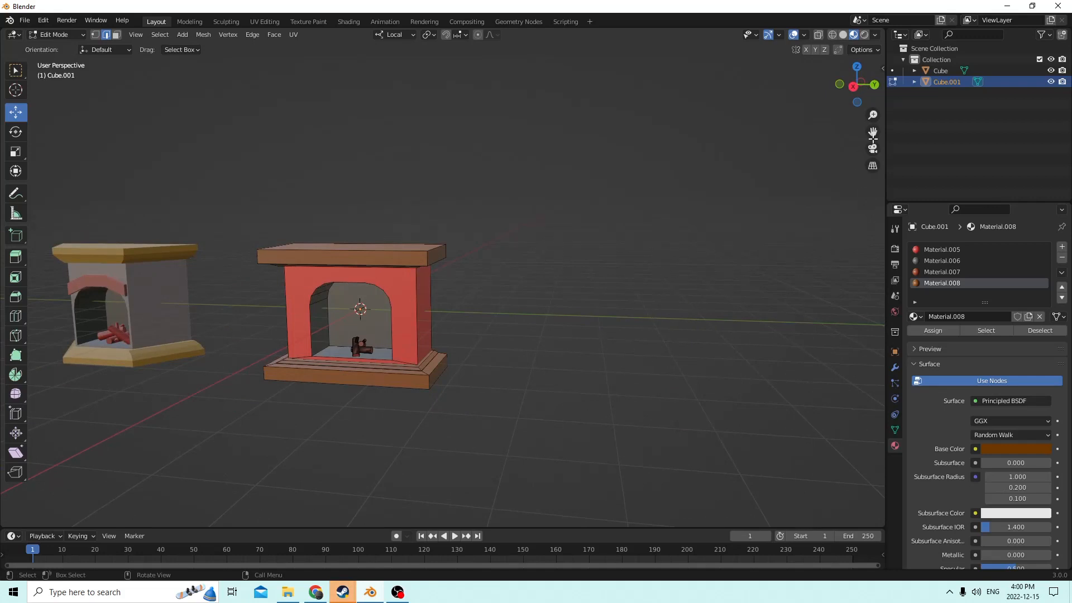
left_click_drag(872, 135, 1071, 139)
scroll(713, 342, "up", 4)
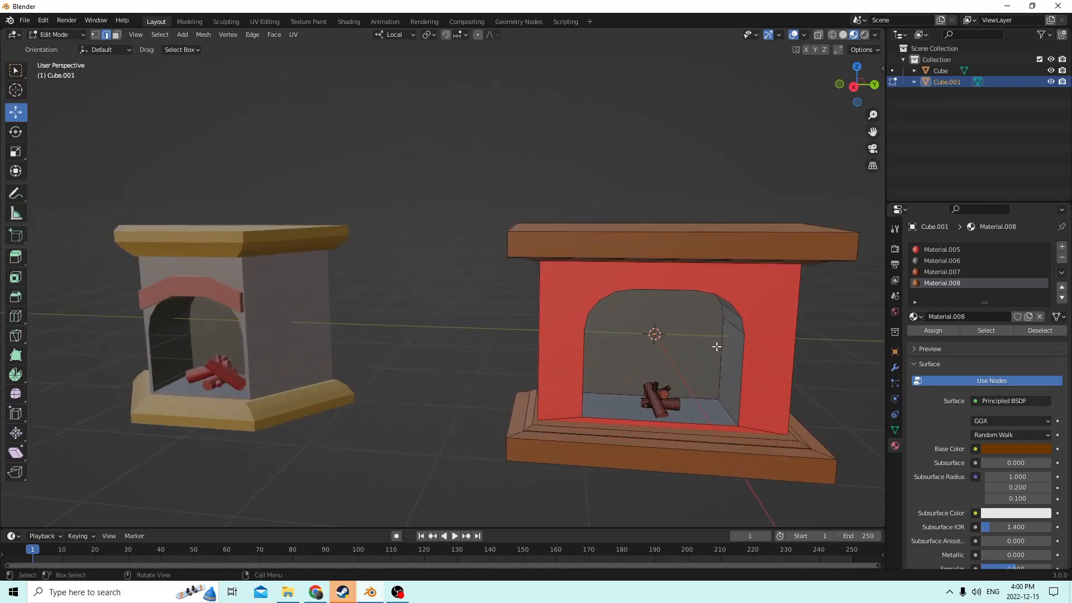
key("Tab")
middle_click_drag(717, 346, 740, 345)
scroll(739, 344, "down", 1)
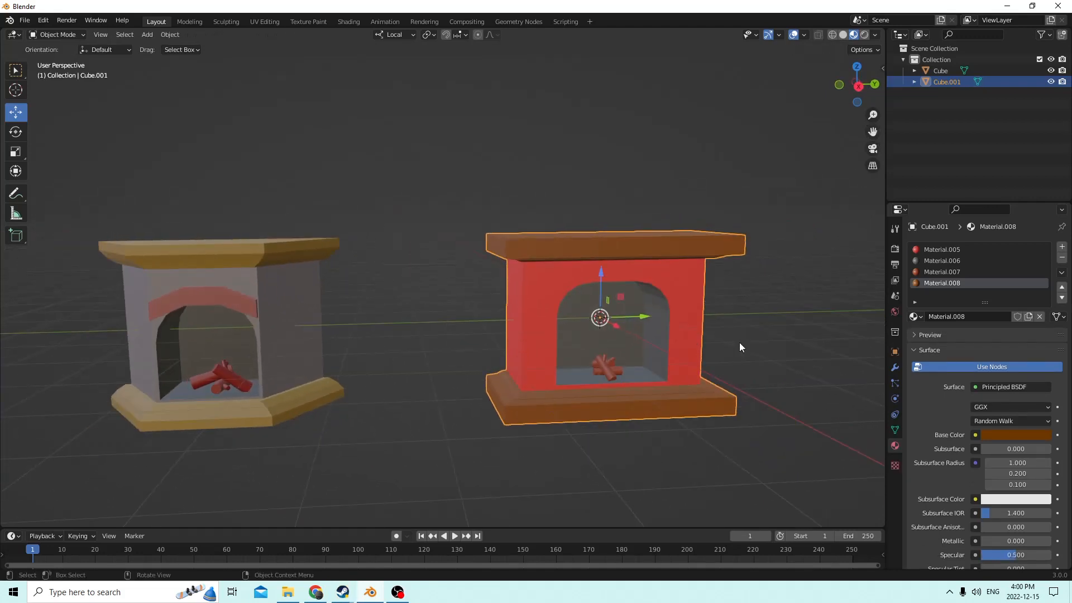